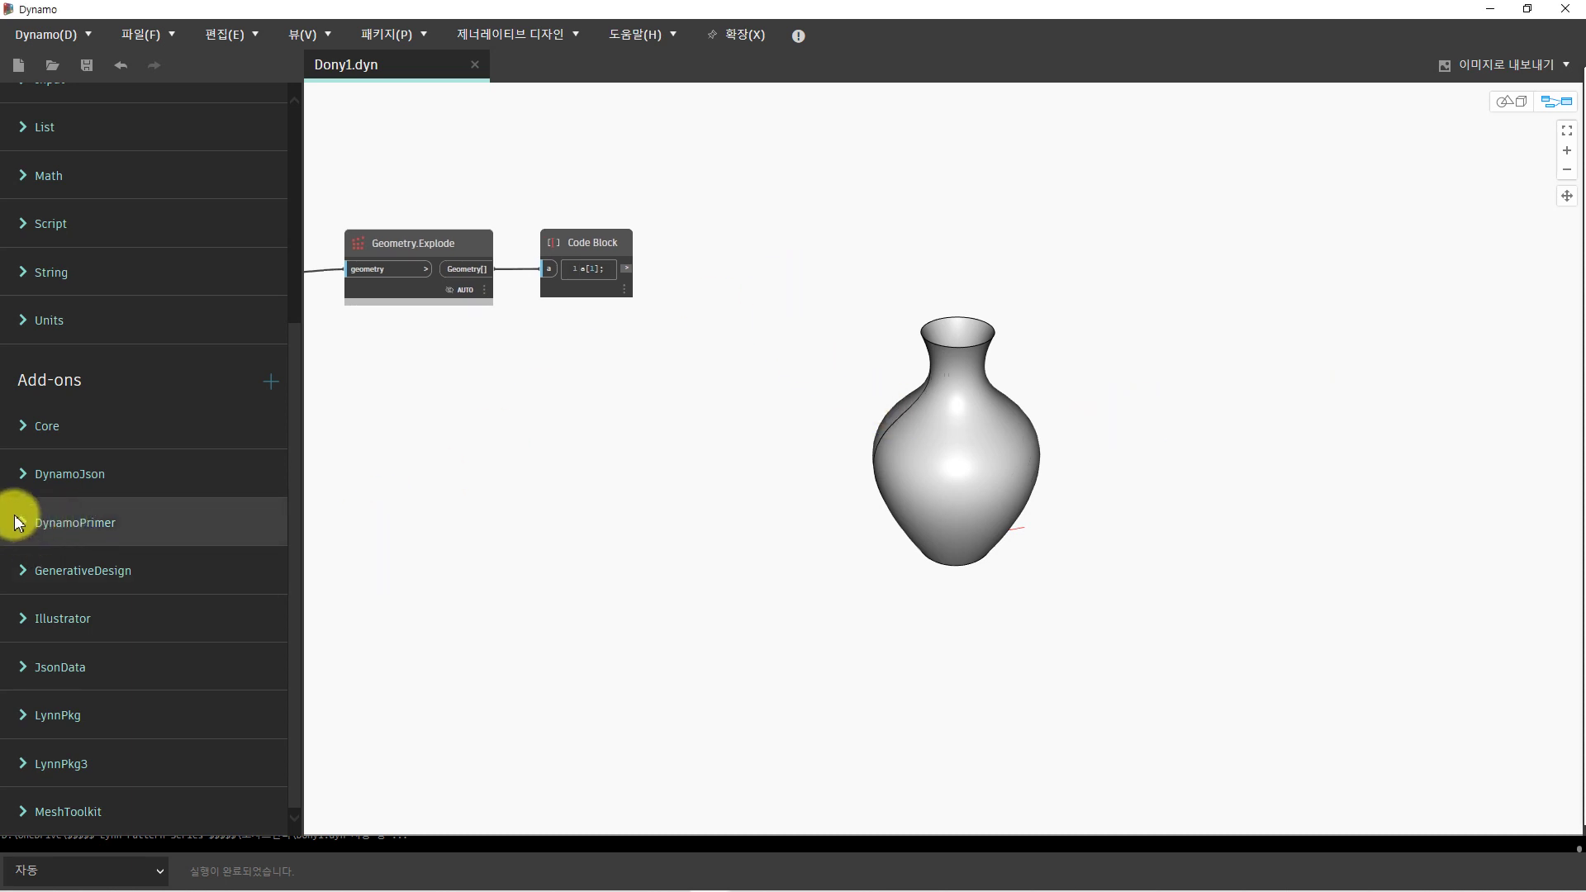
Add a PatternDiamondToSurface node from LynnPkg > Geometry > Pattern to the graph.
left_click(26, 717)
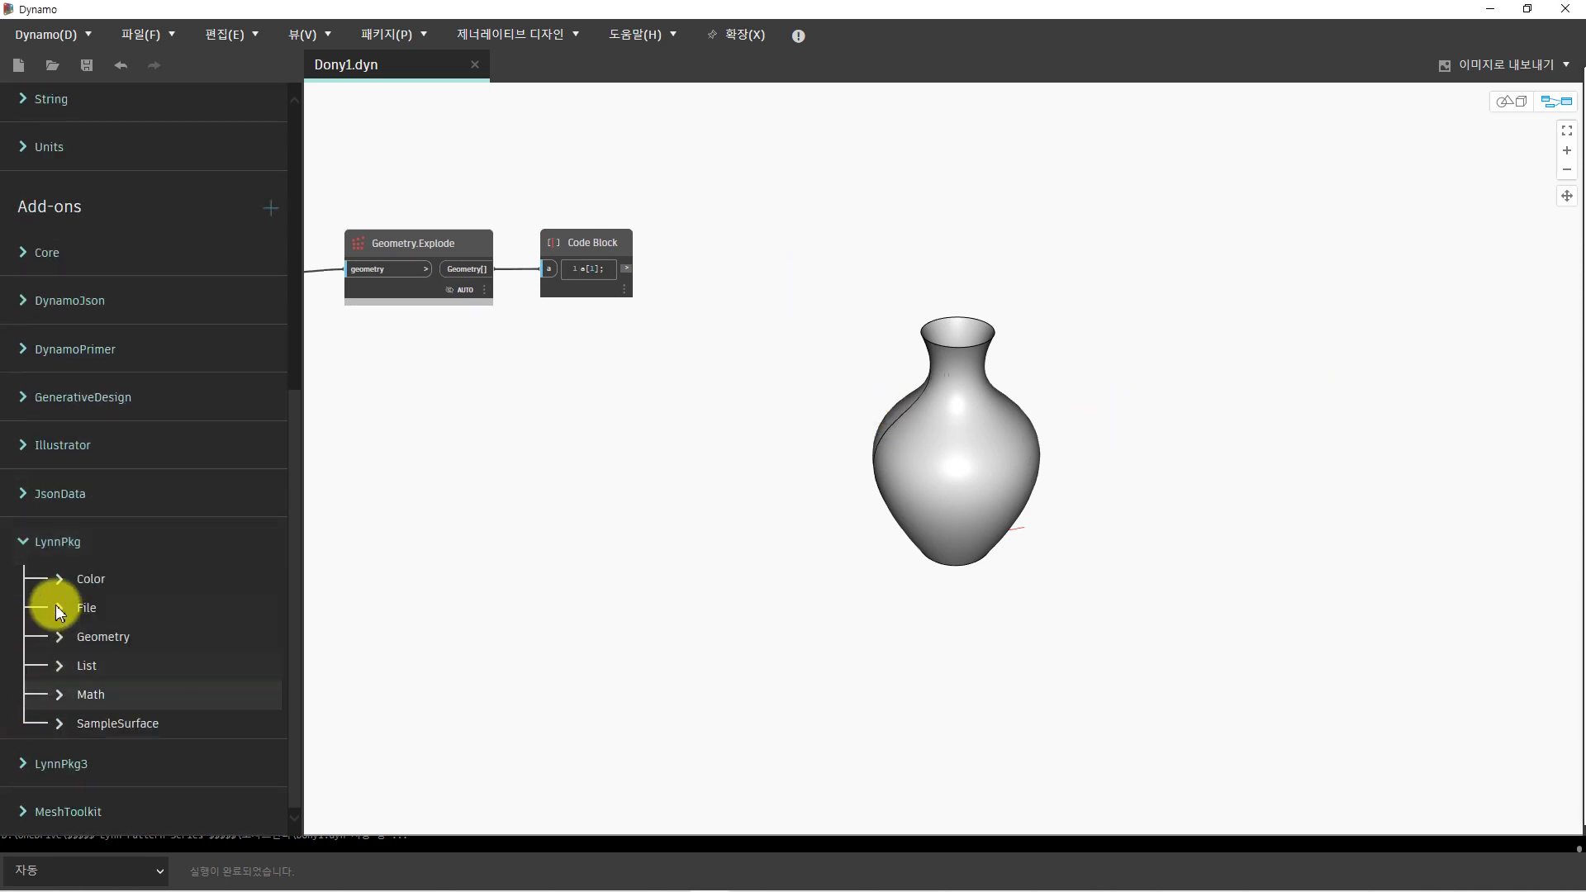
left_click(48, 632)
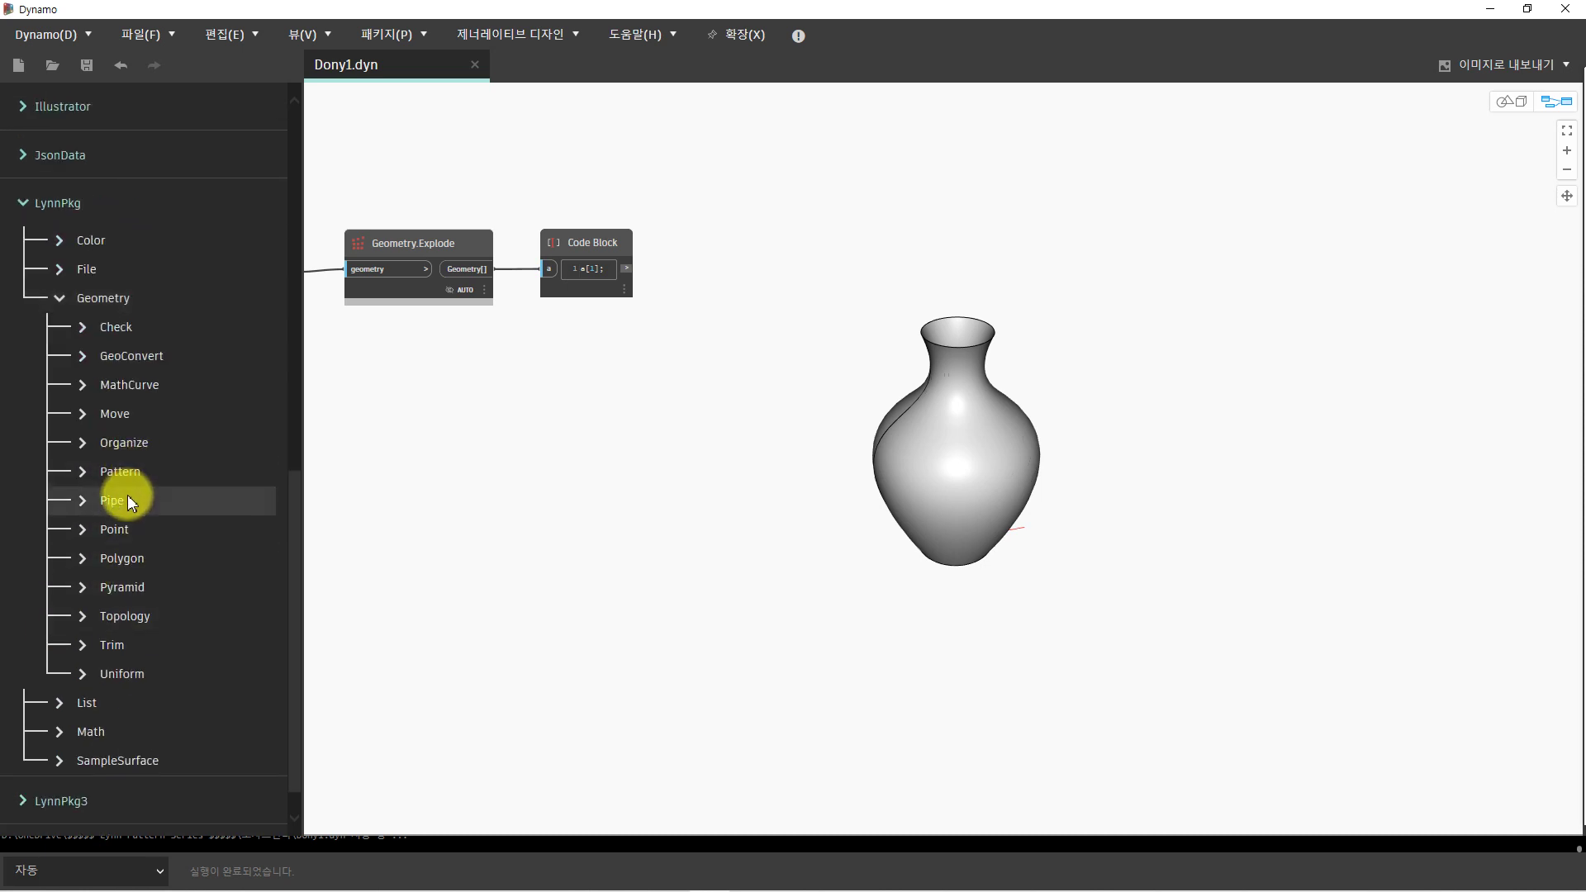
left_click(119, 474)
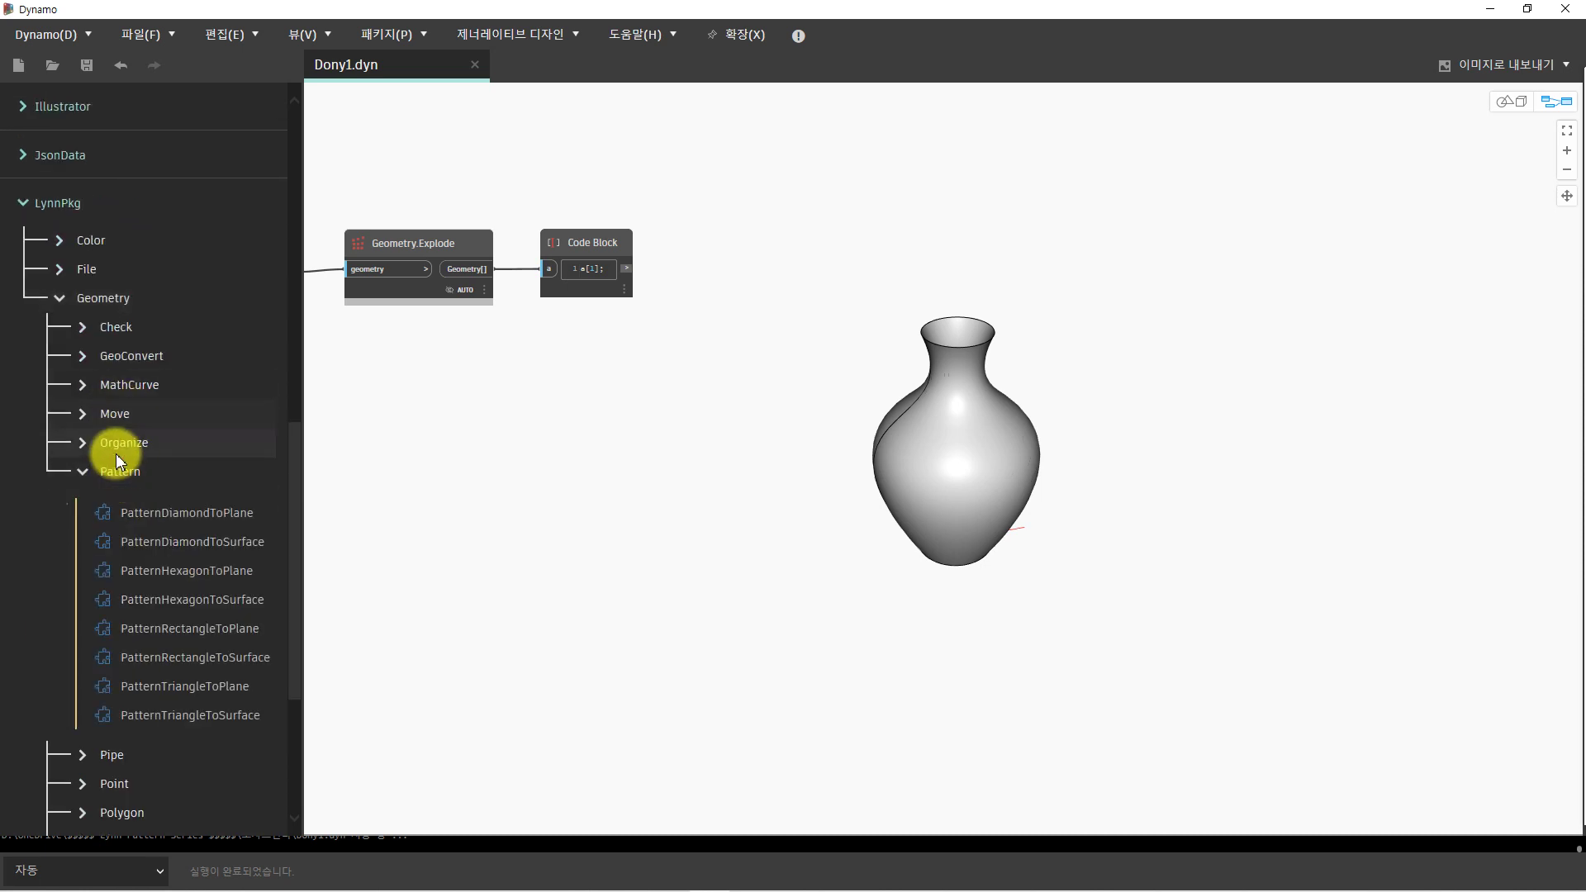
left_click(159, 543)
scroll(1025, 536, "up", 1)
mouse_move(1025, 537)
left_mouse_down()
mouse_move(903, 254)
mouse_move(819, 215)
left_mouse_up()
Wire the Code Block's vase surface into the pattern node's surface input.
middle_click_drag(819, 215, 673, 379)
scroll(585, 382, "up", 1)
left_click_drag(594, 388, 692, 288)
left_click(758, 280)
mouse_move(860, 325)
left_mouse_down()
mouse_move(931, 443)
mouse_move(867, 498)
left_mouse_up()
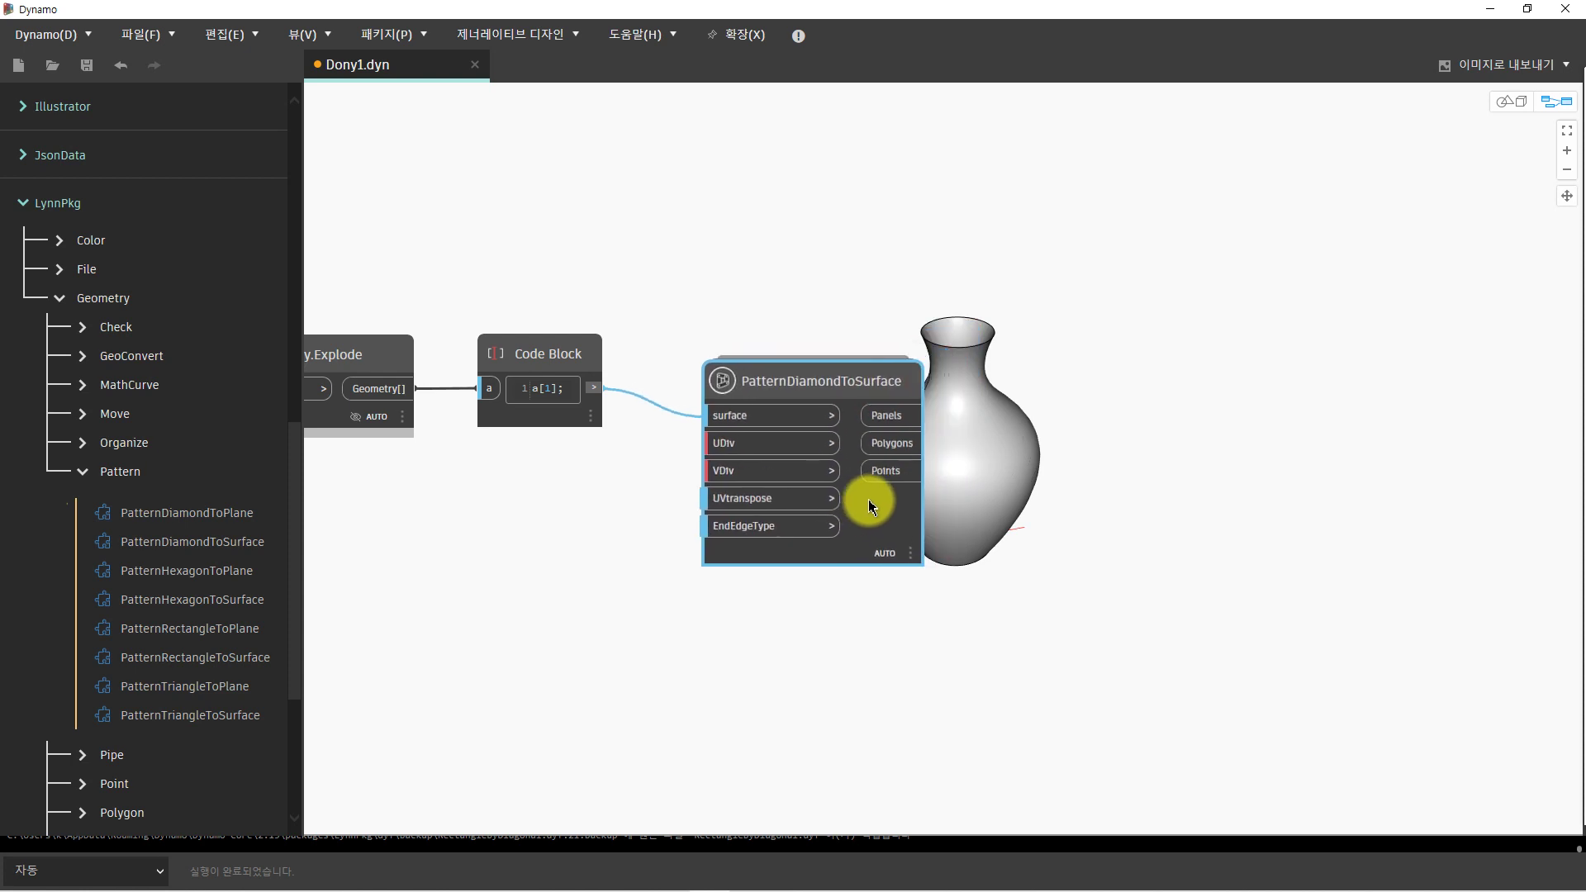
middle_click_drag(726, 457, 798, 351)
Add an Integer Slider set to 8 and wire it to the UDiv input.
right_click(605, 370)
type("Integ")
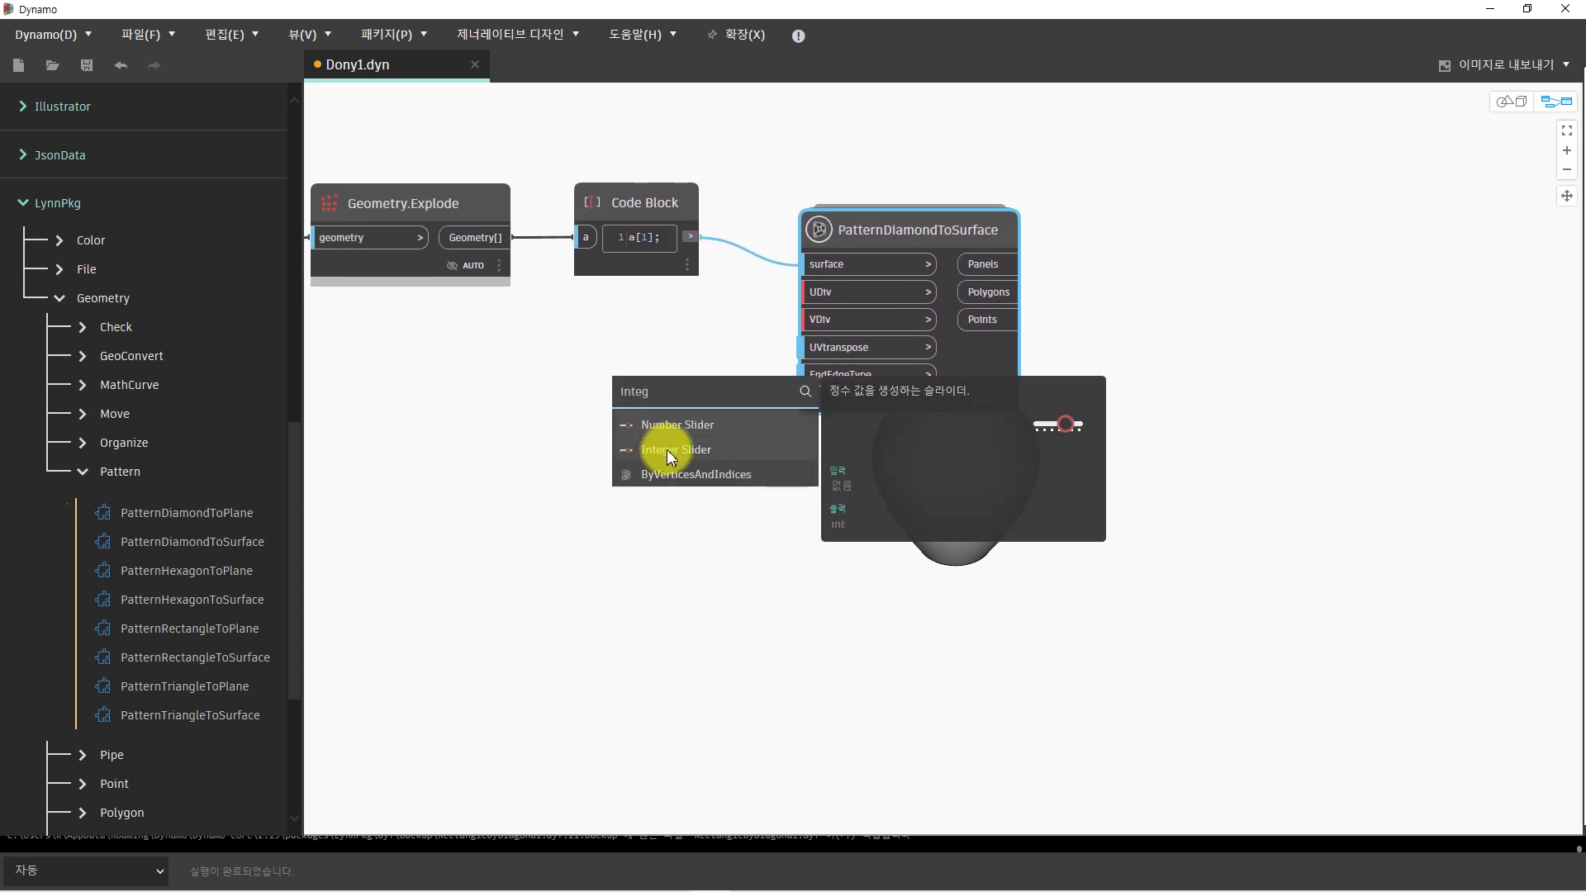
left_click(667, 449)
left_click_drag(771, 467, 532, 346)
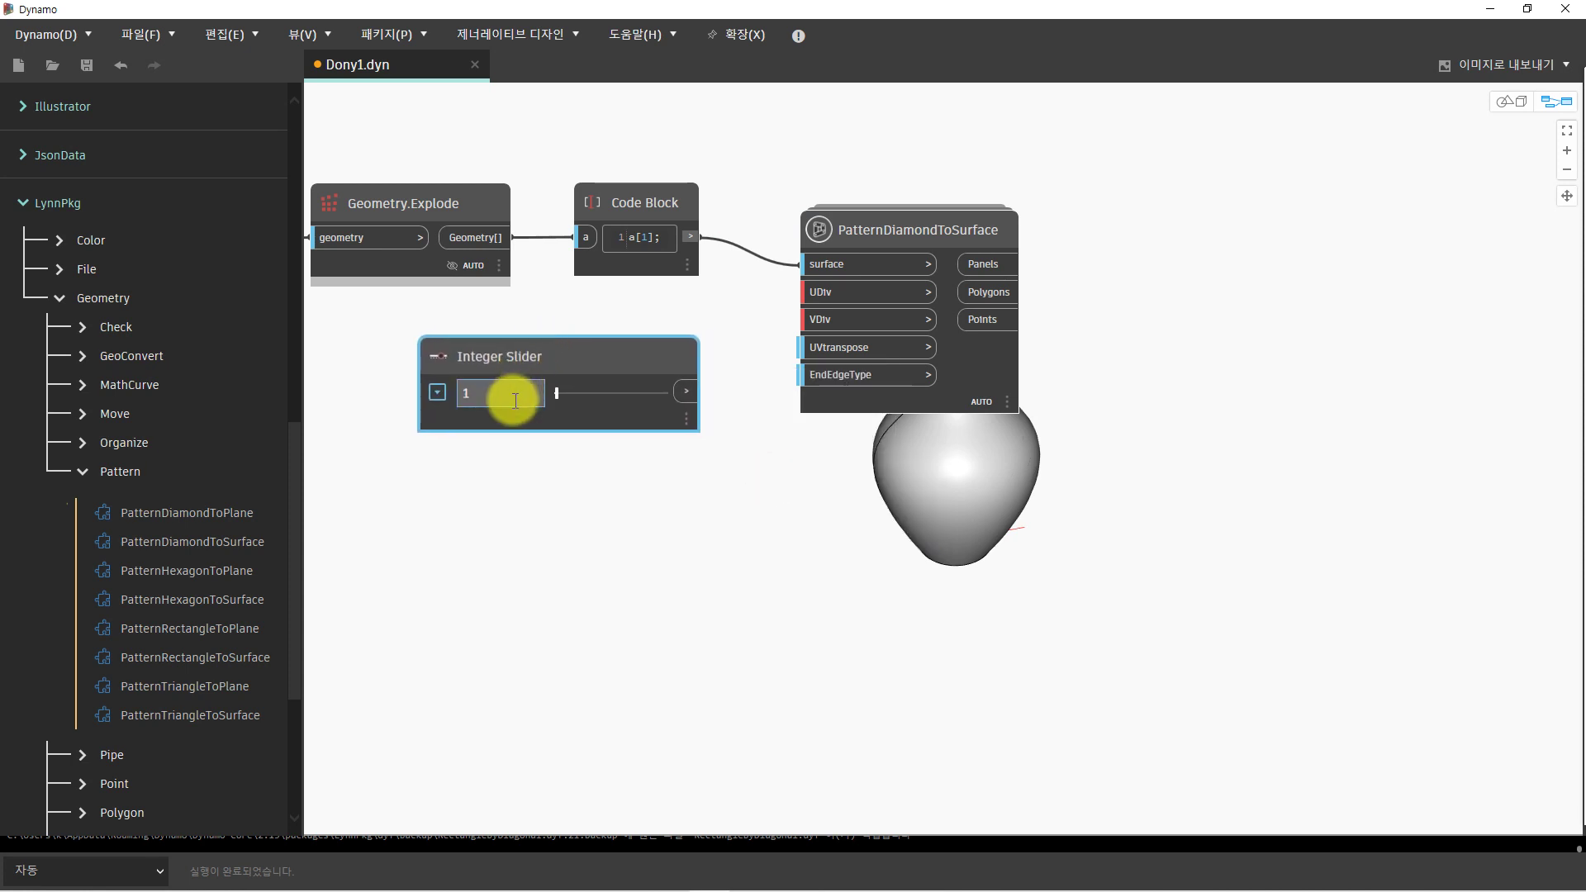
type("8")
left_click(513, 516)
left_click_drag(686, 392, 806, 293)
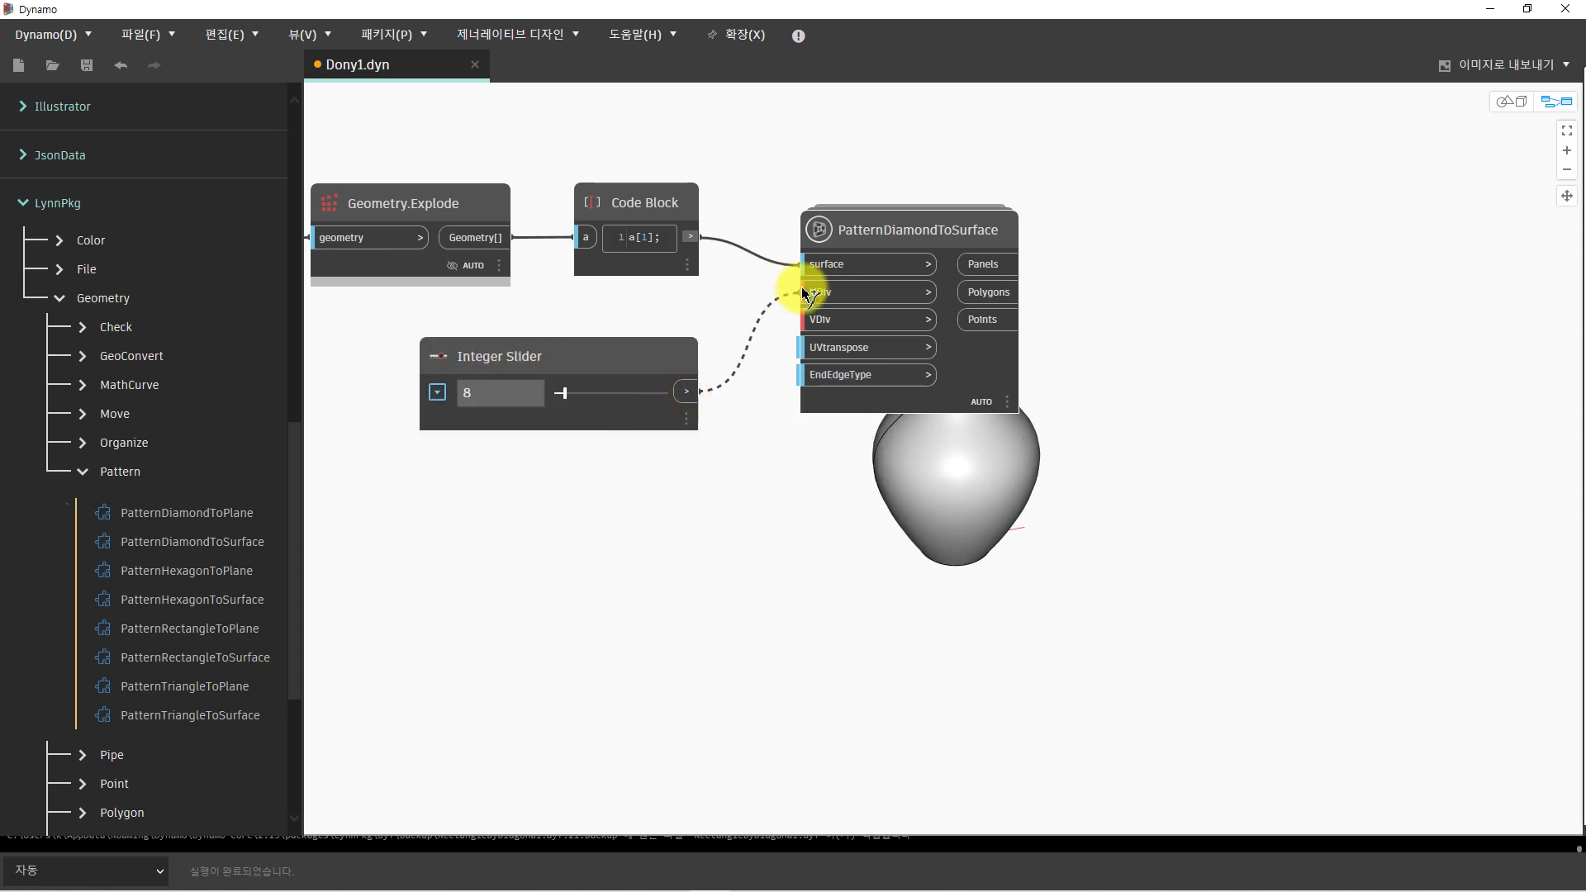
left_click_drag(613, 368, 588, 344)
Duplicate the integer slider for VDiv and arrange the two sliders apart.
key("ctrl+c")
key("ctrl+v")
mouse_move(863, 334)
left_mouse_down()
mouse_move(513, 477)
mouse_move(548, 458)
mouse_move(588, 479)
mouse_move(805, 319)
left_mouse_up()
left_click(414, 368)
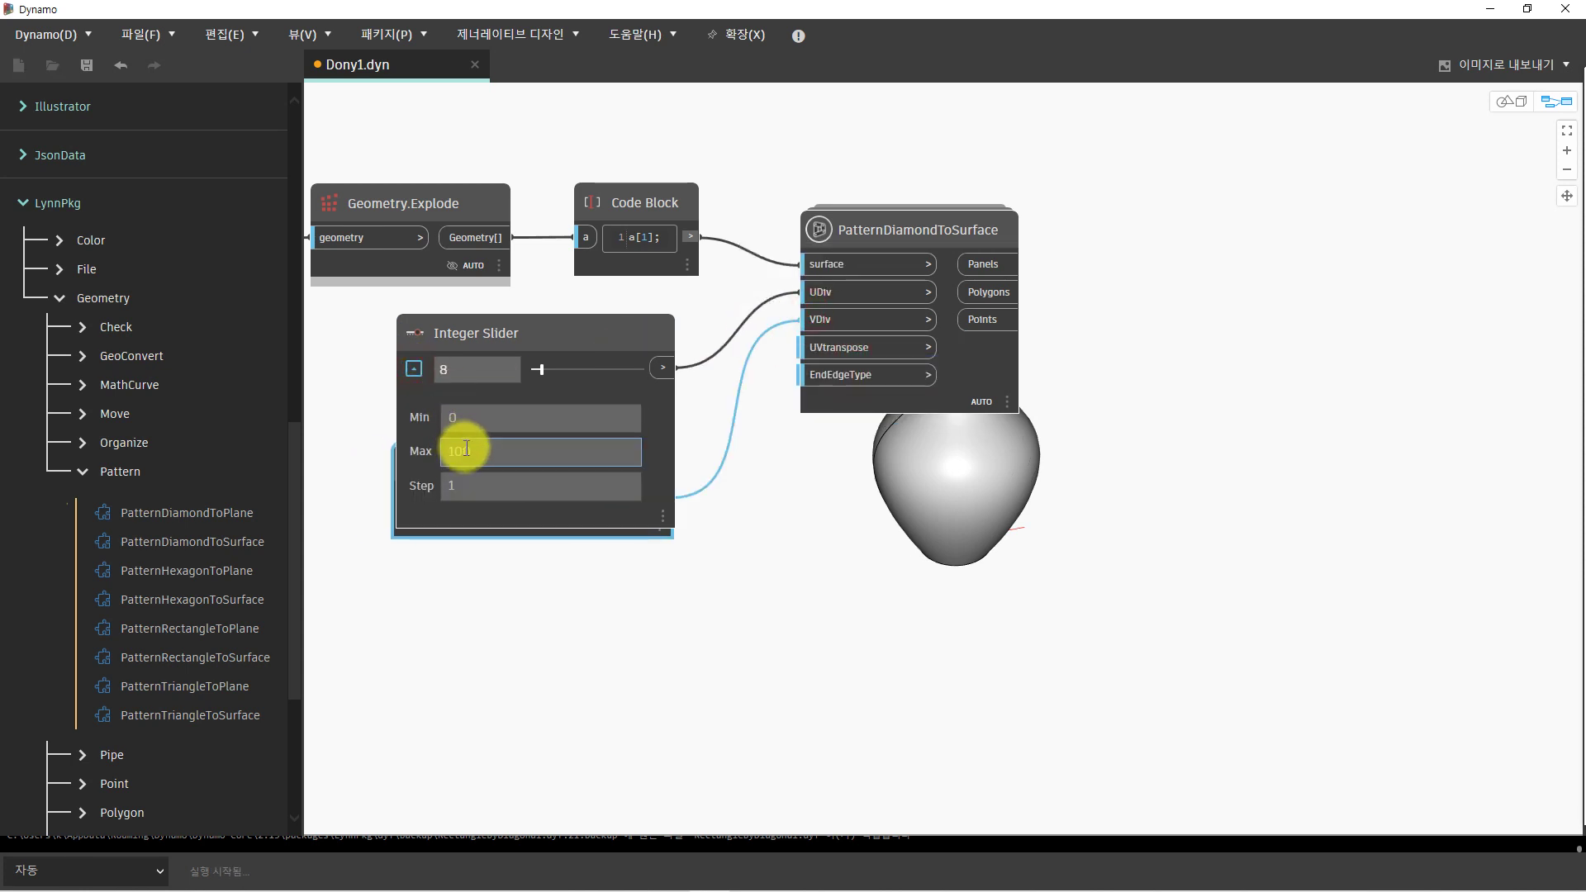
left_click(395, 463)
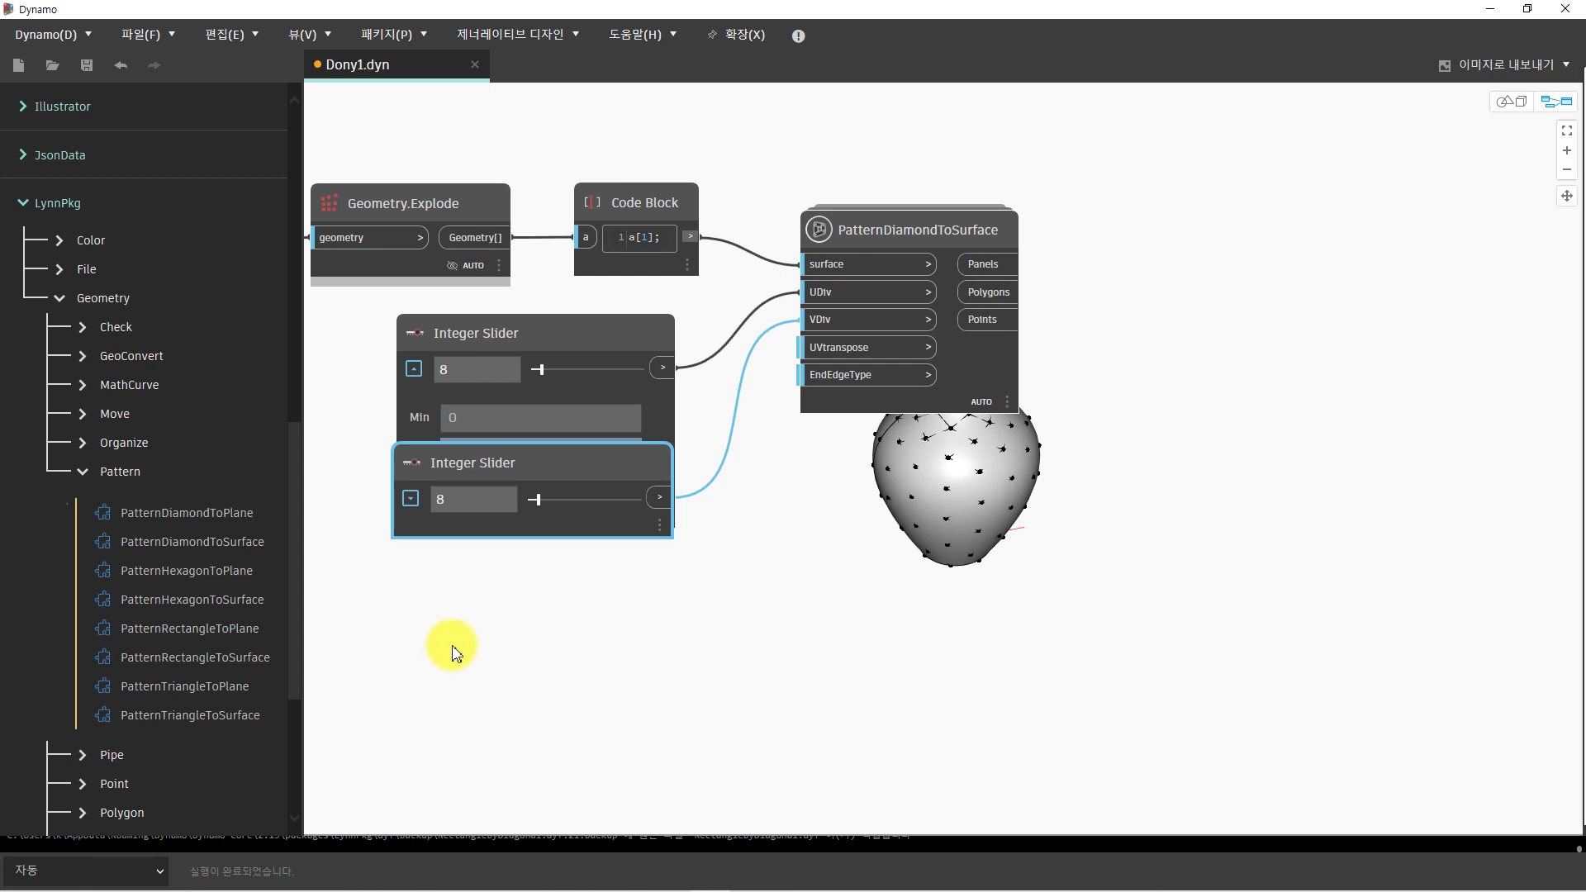
left_click_drag(474, 459, 477, 562)
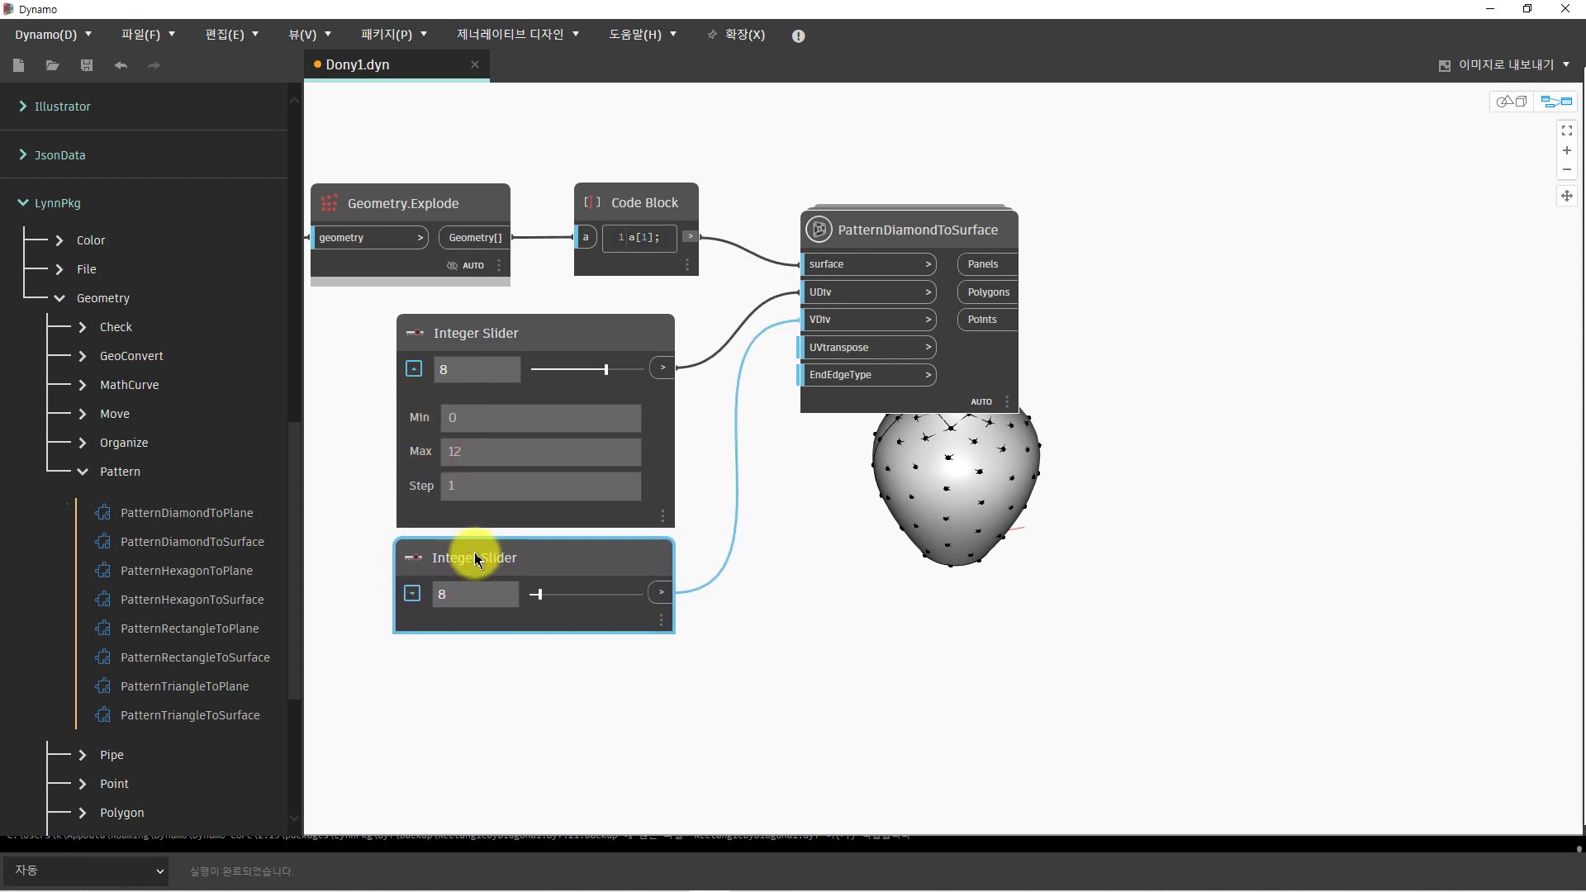
Set the slider maximum to 12 and collapse both sliders' range settings.
left_click(412, 594)
double_click(472, 675)
type("12")
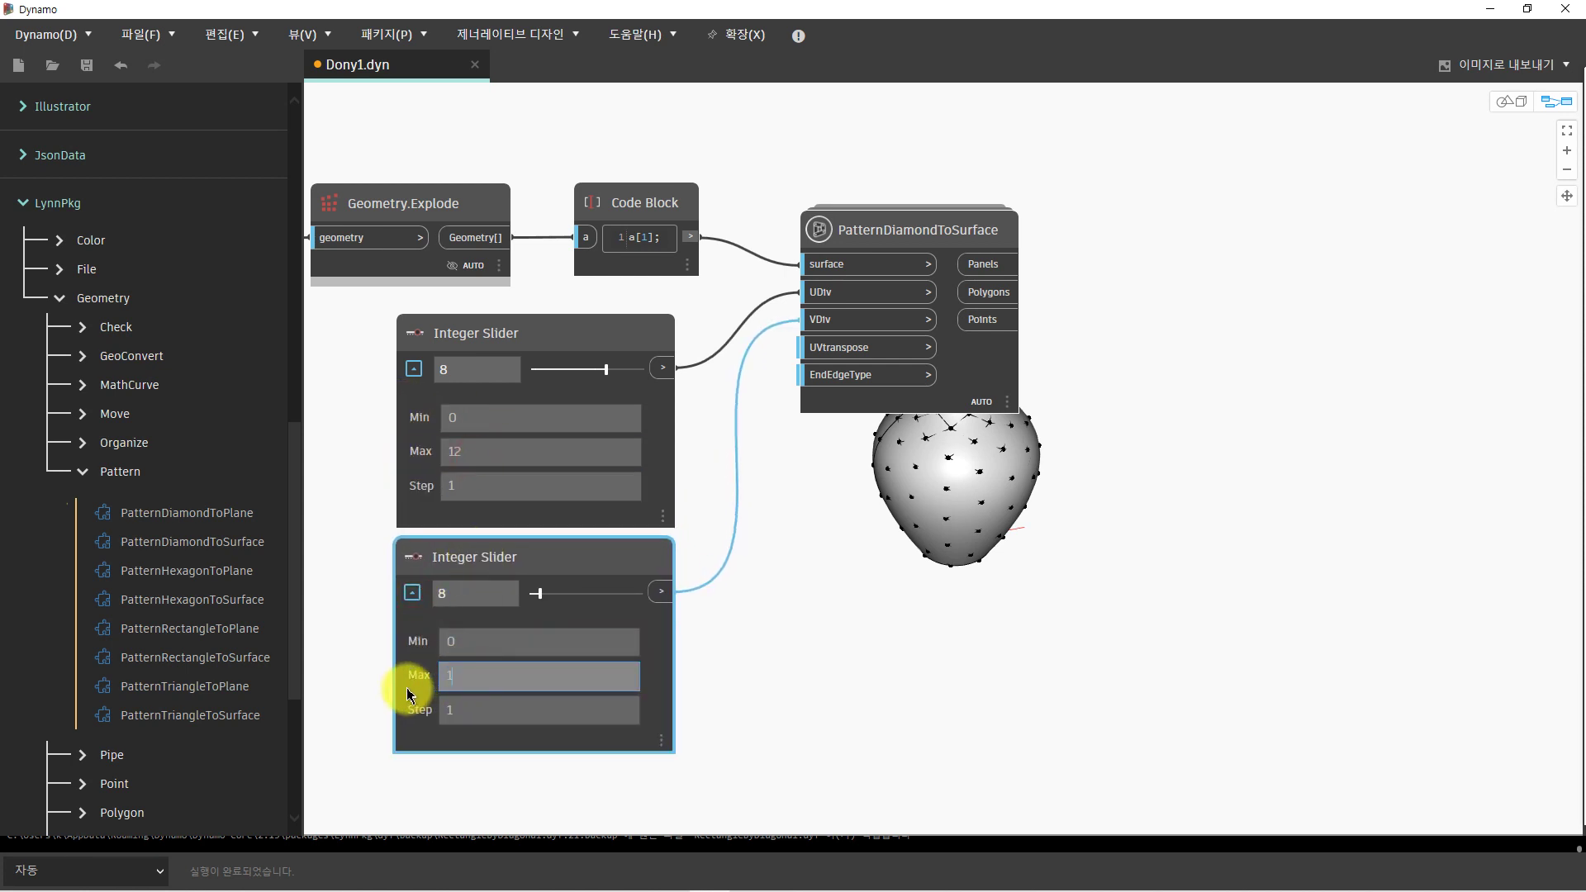
left_click(353, 633)
left_click(412, 594)
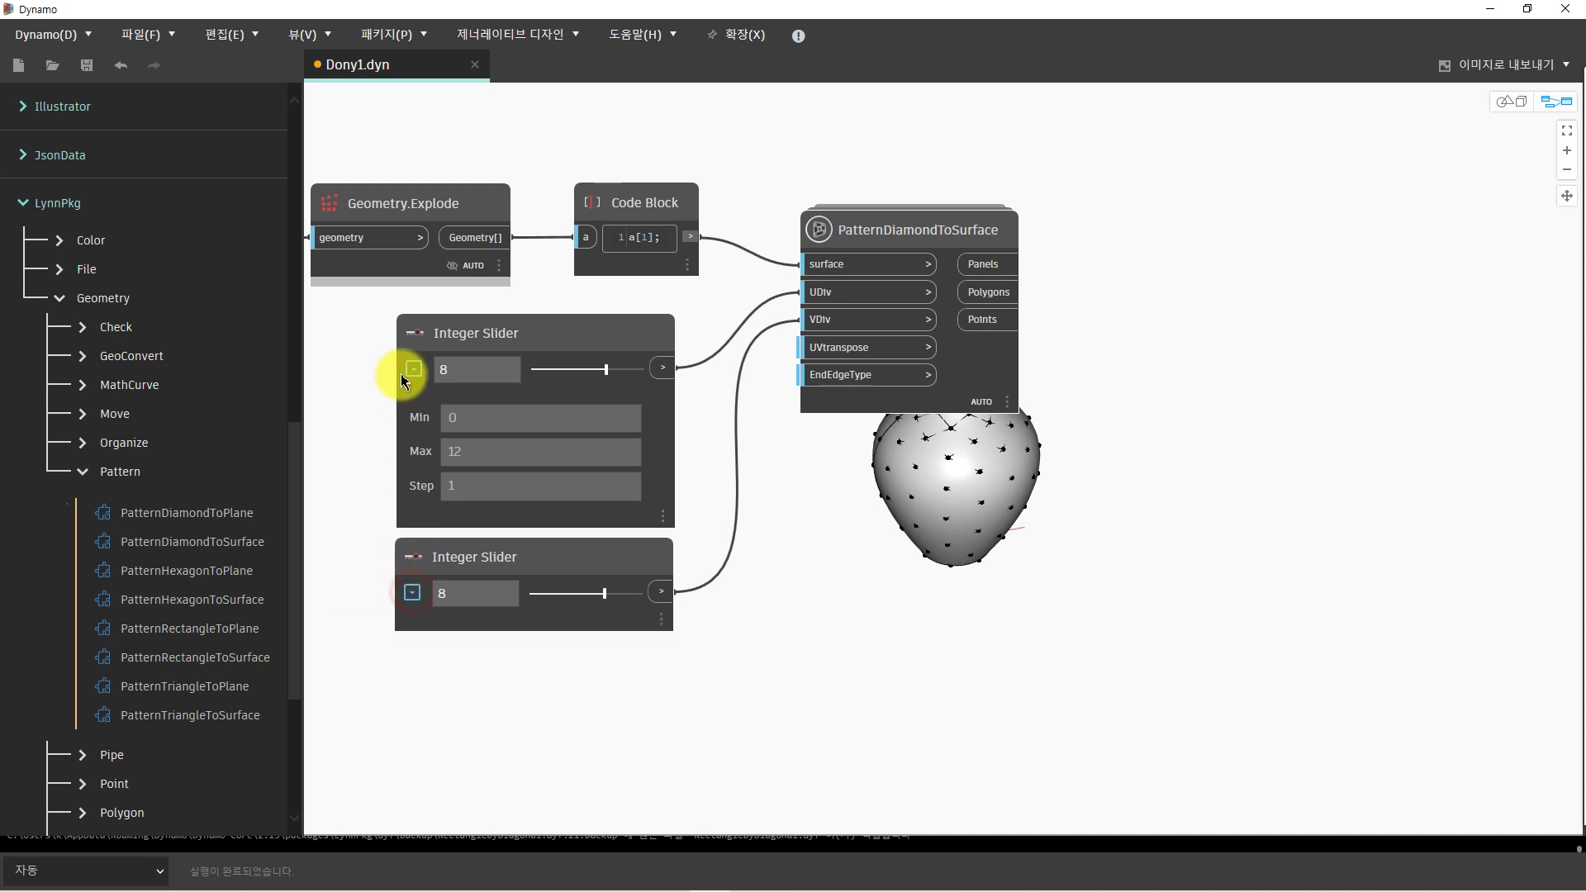
left_click(414, 369)
middle_click_drag(743, 428, 720, 417)
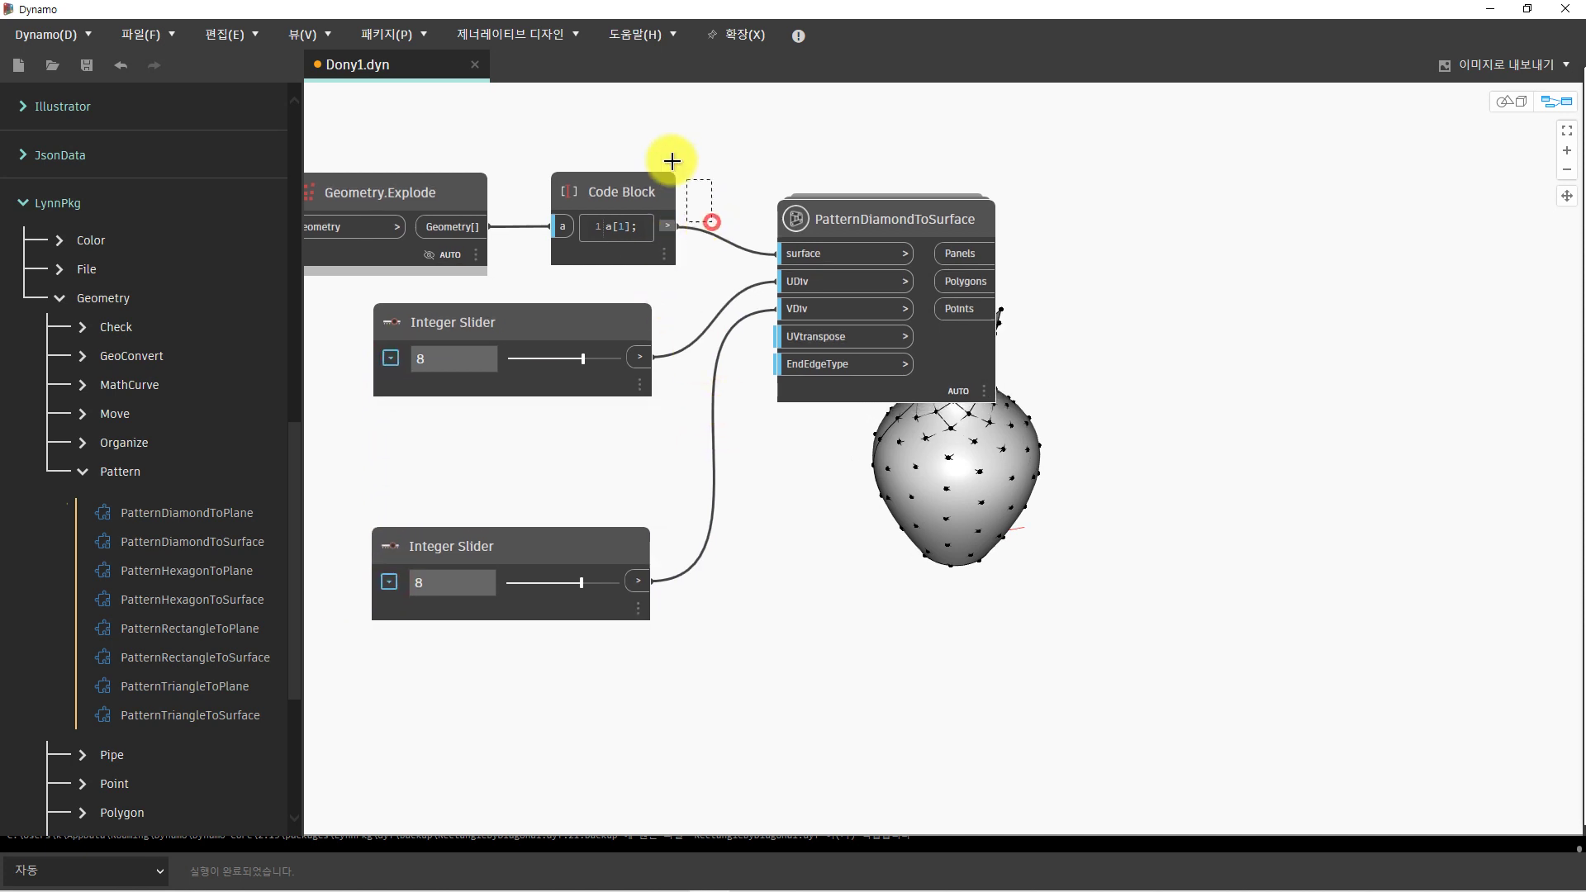
left_click_drag(699, 214, 647, 137)
right_click(647, 137)
Turn off the Code Block preview so only the diamond panel grid shows.
left_click(845, 383)
mouse_move(845, 383)
middle_mouse_down()
mouse_move(822, 426)
mouse_move(786, 436)
middle_mouse_up()
key("ctrl+b")
mouse_move(815, 521)
right_mouse_down()
mouse_move(856, 538)
mouse_move(857, 439)
mouse_move(855, 507)
right_mouse_up()
middle_click_drag(854, 507, 891, 577)
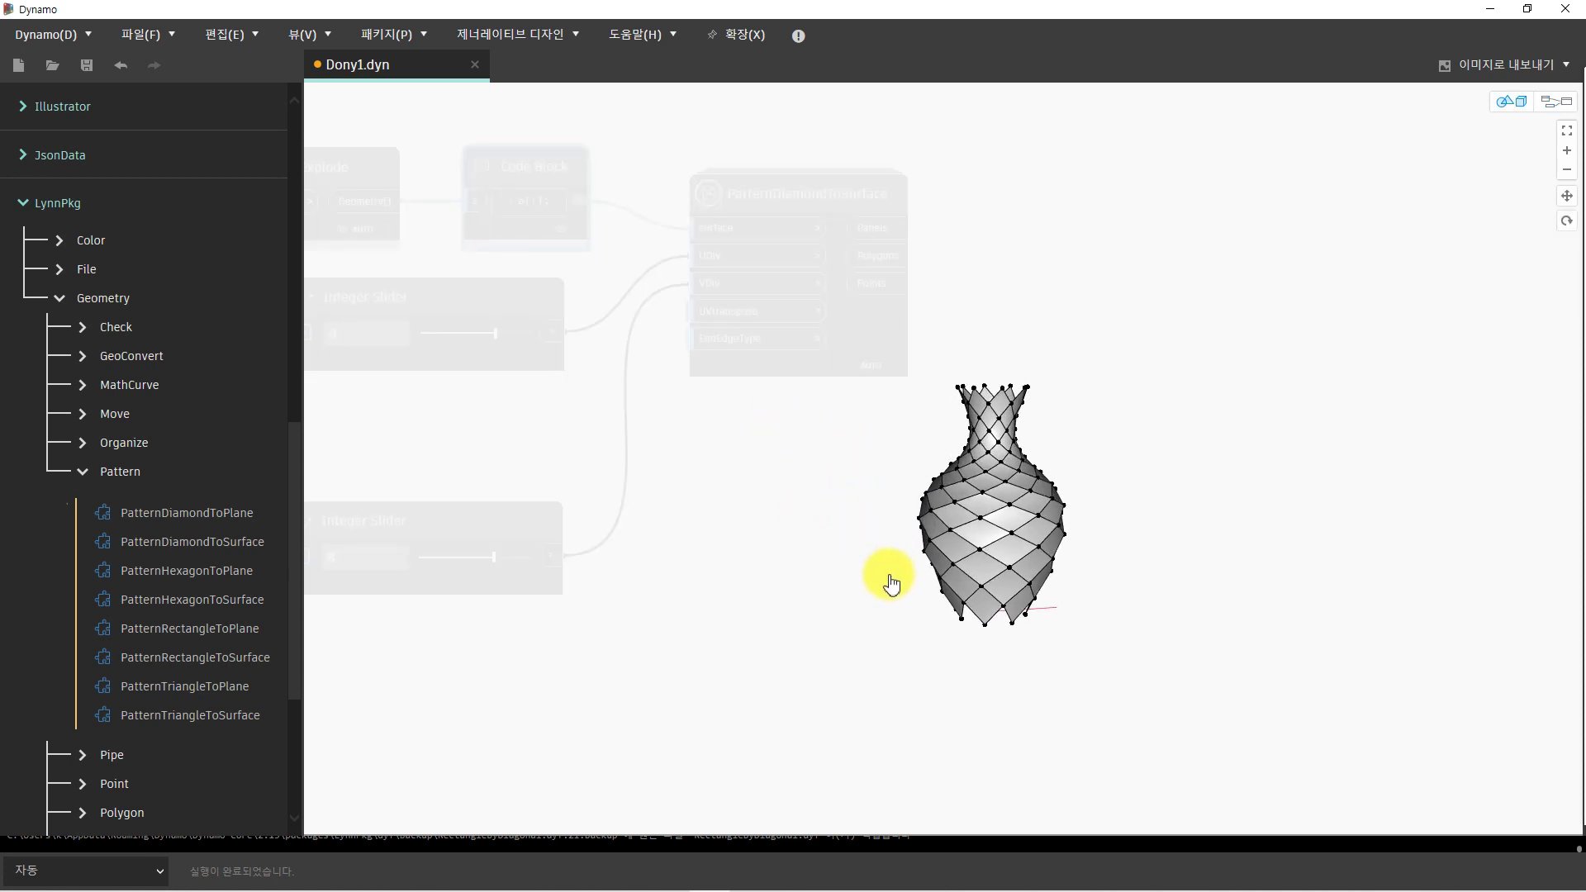
Orbit and pan the 3D preview to inspect the diamond-panelled vase from neck to base.
scroll(966, 460, "up", 3)
scroll(991, 454, "up", 2)
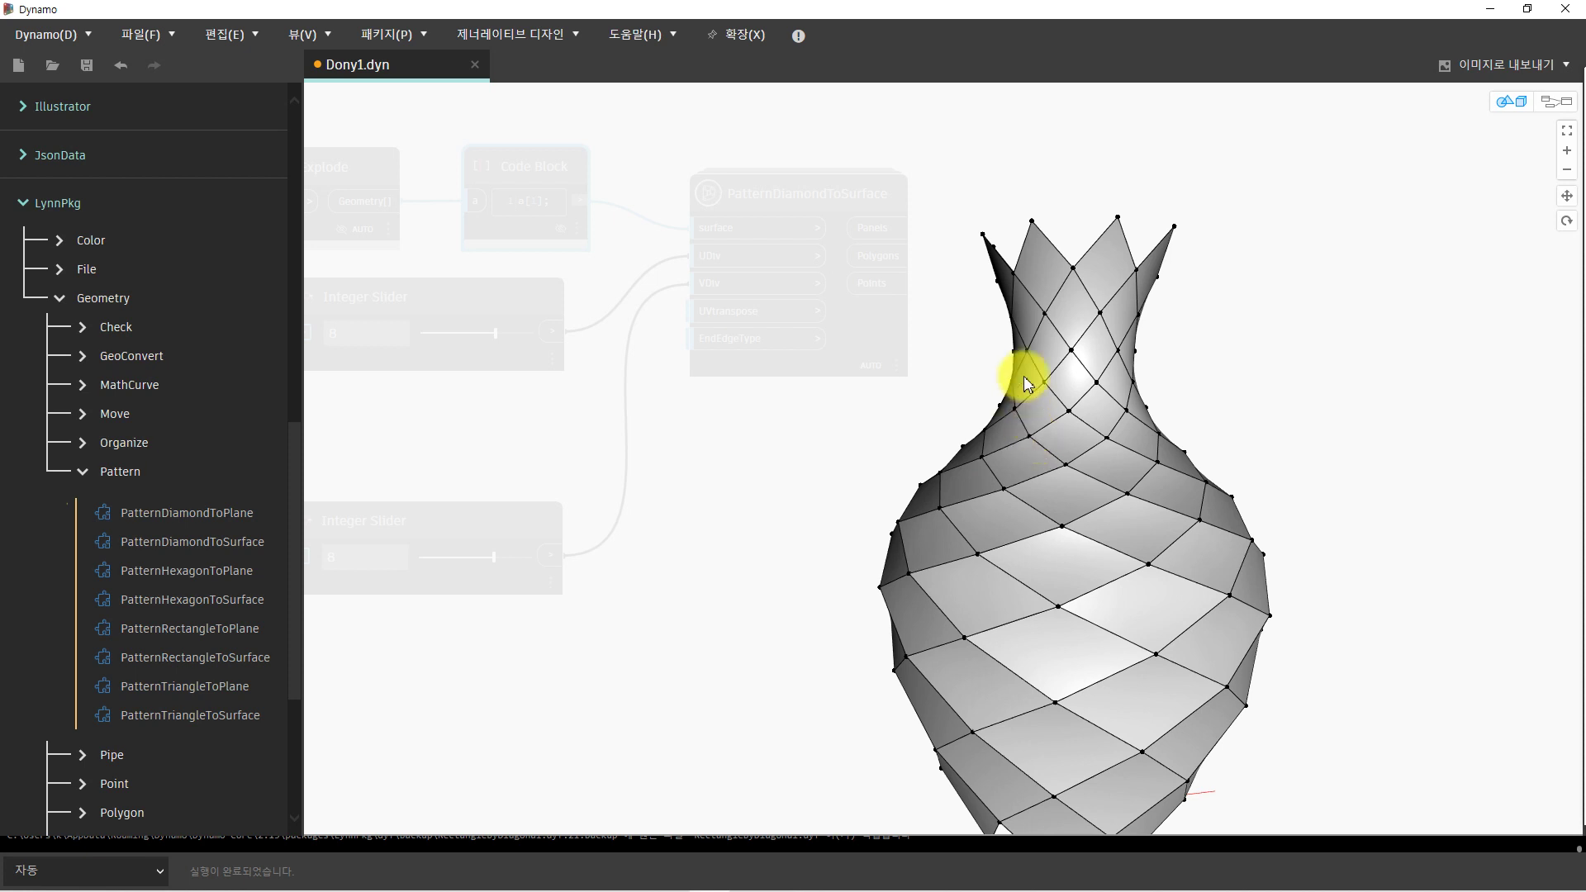
scroll(991, 413, "down", 2)
mouse_move(895, 463)
middle_mouse_down()
mouse_move(873, 482)
mouse_move(987, 400)
middle_mouse_up()
mouse_move(987, 400)
right_mouse_down()
mouse_move(963, 414)
mouse_move(968, 445)
right_mouse_up()
middle_click_drag(968, 445, 955, 491)
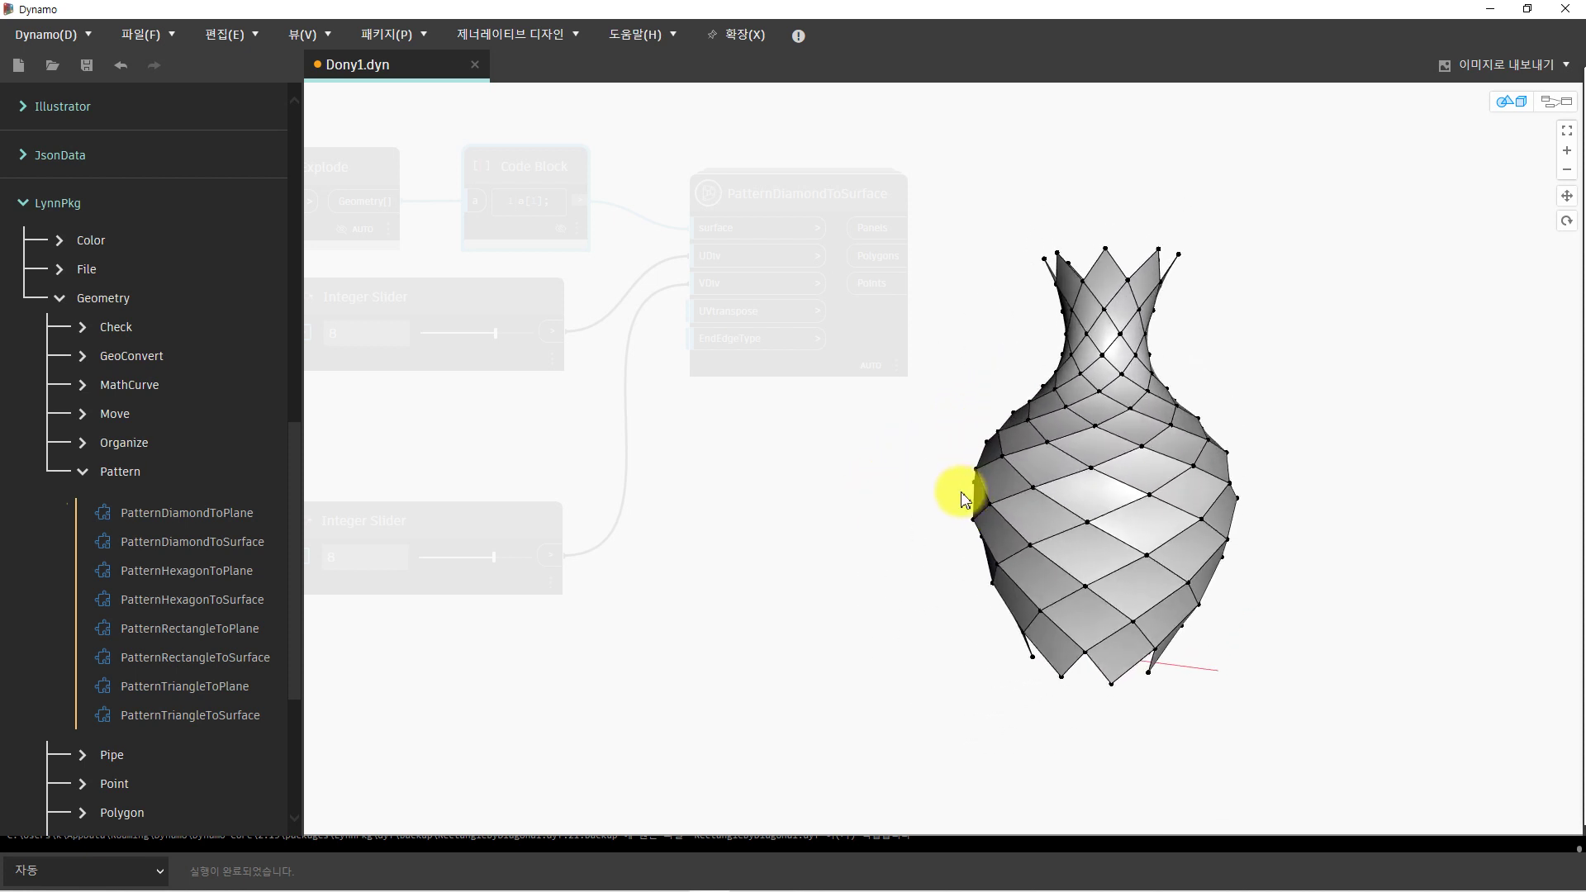
key("ctrl+b")
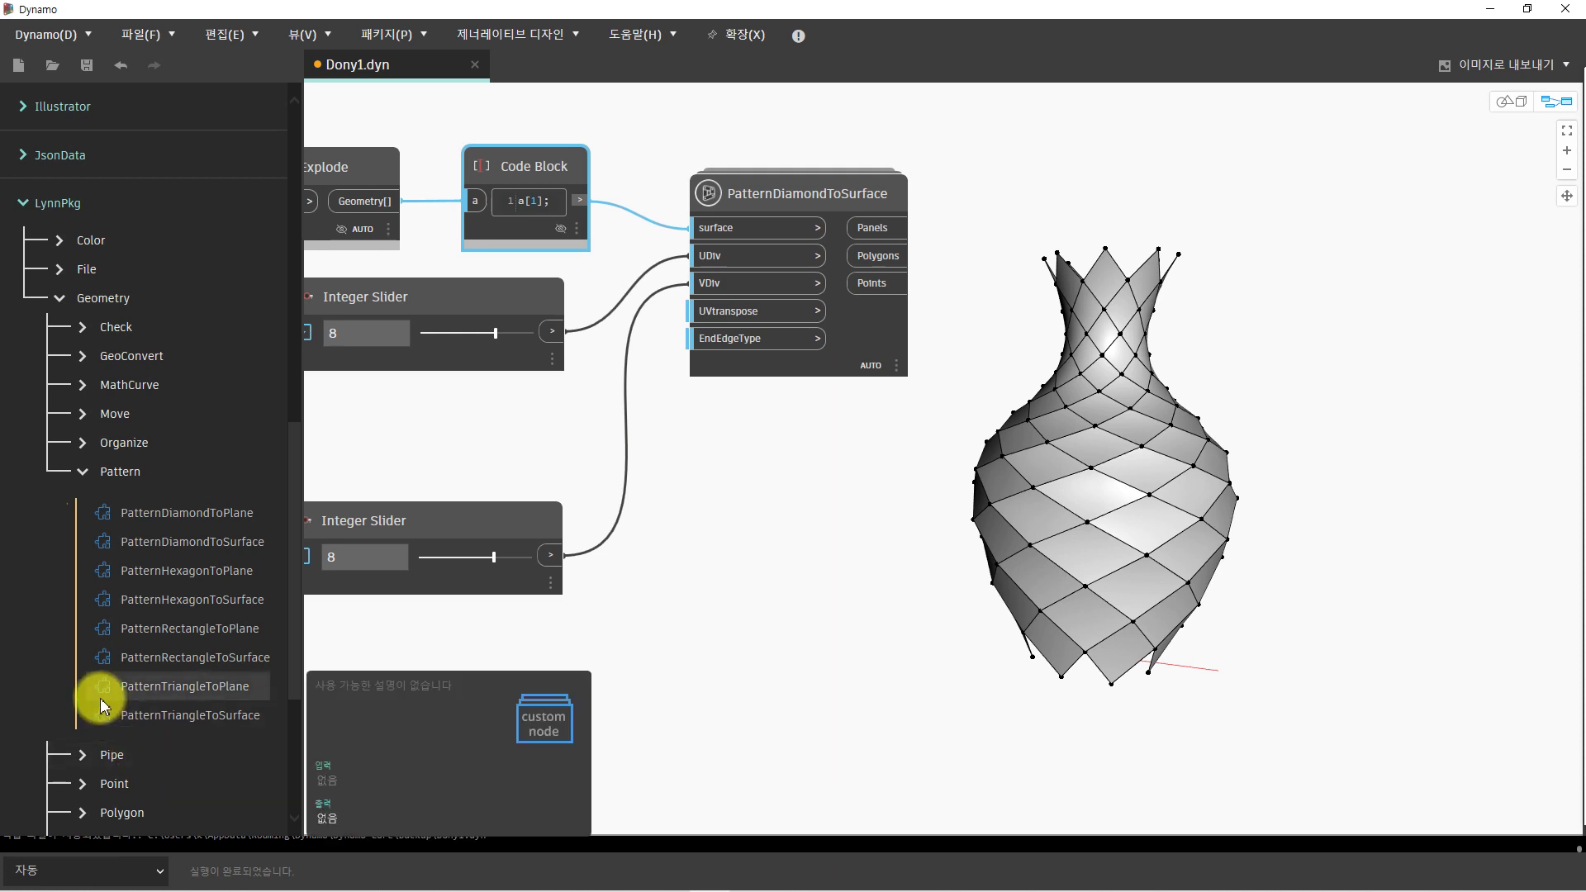
Add a PyramidByPolygonScale node from LynnPkg > Geometry > Pyramid beside the vase.
left_click(80, 471)
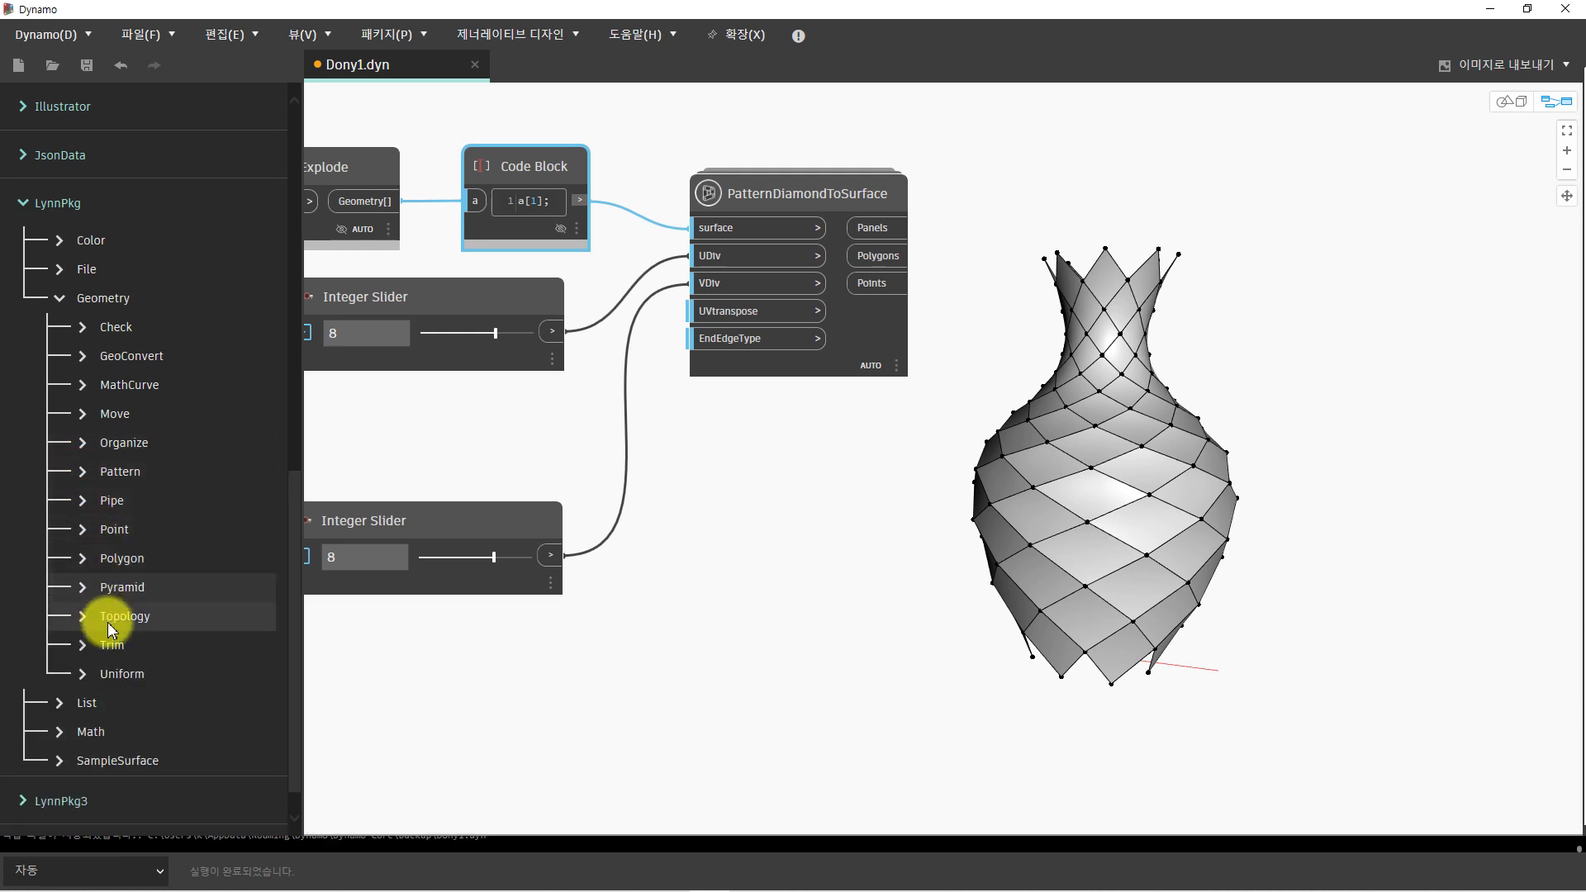
left_click(88, 587)
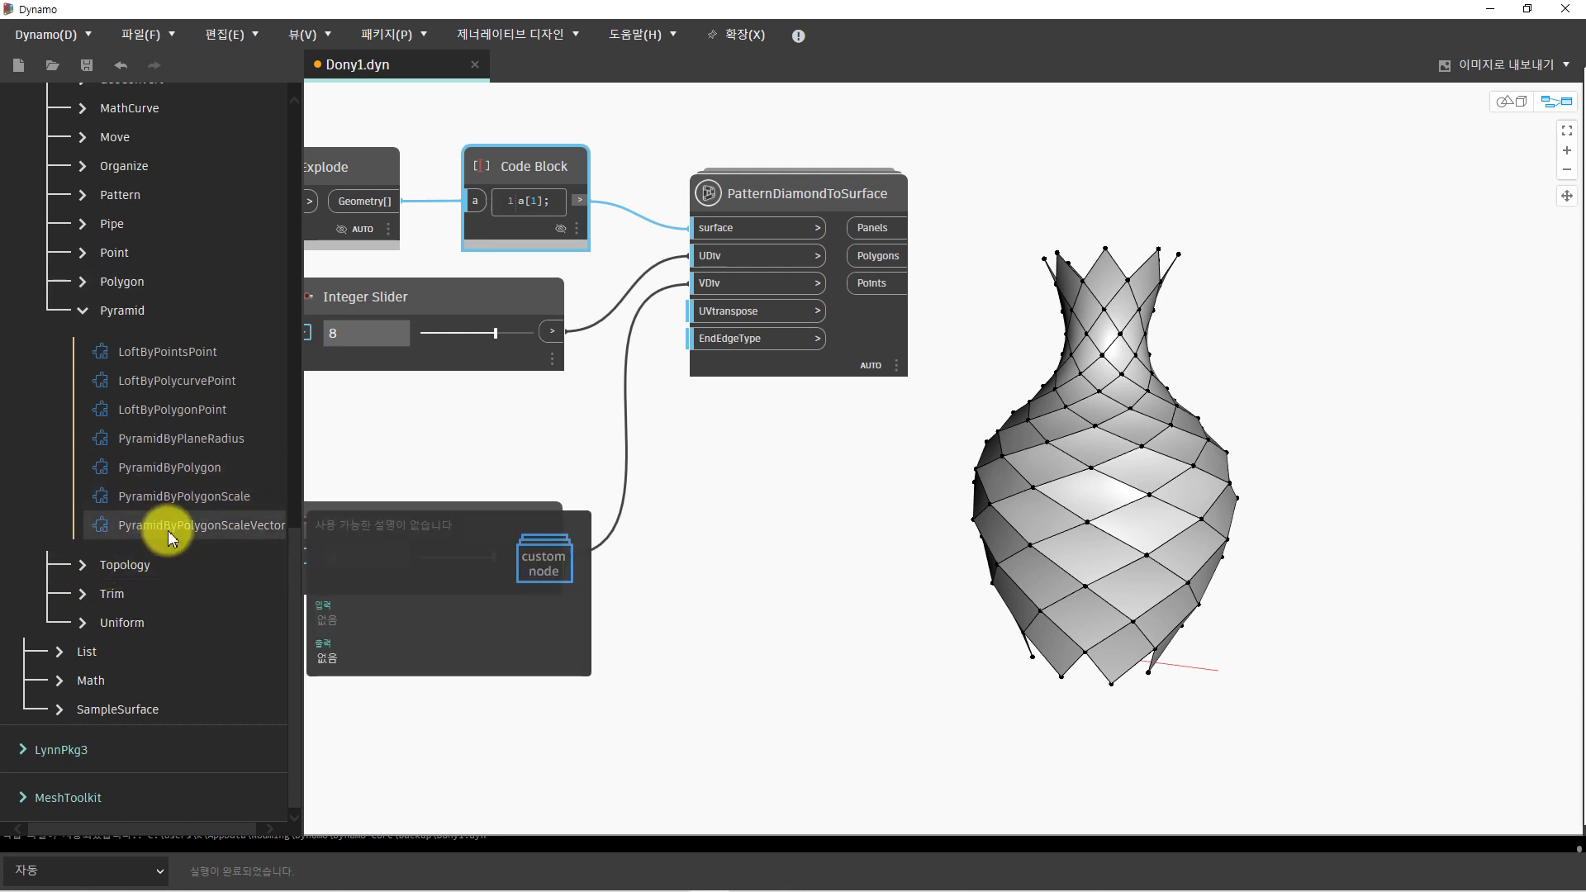
left_click(172, 509)
left_click_drag(1113, 535, 1330, 350)
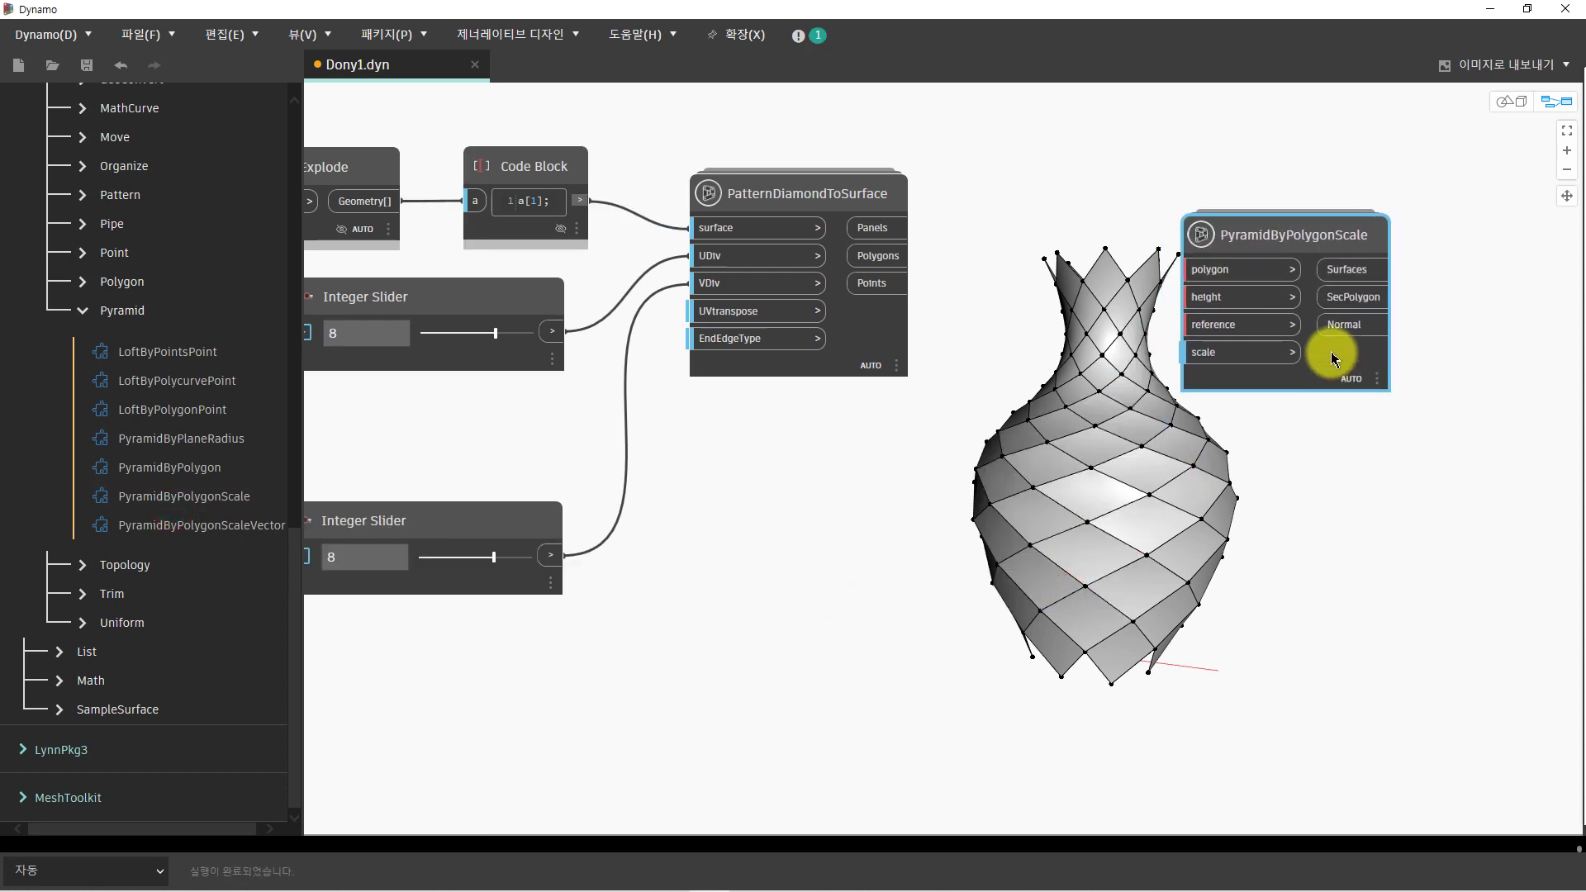
scroll(1306, 321, "down", 5)
scroll(1002, 322, "up", 3)
scroll(804, 270, "up", 1)
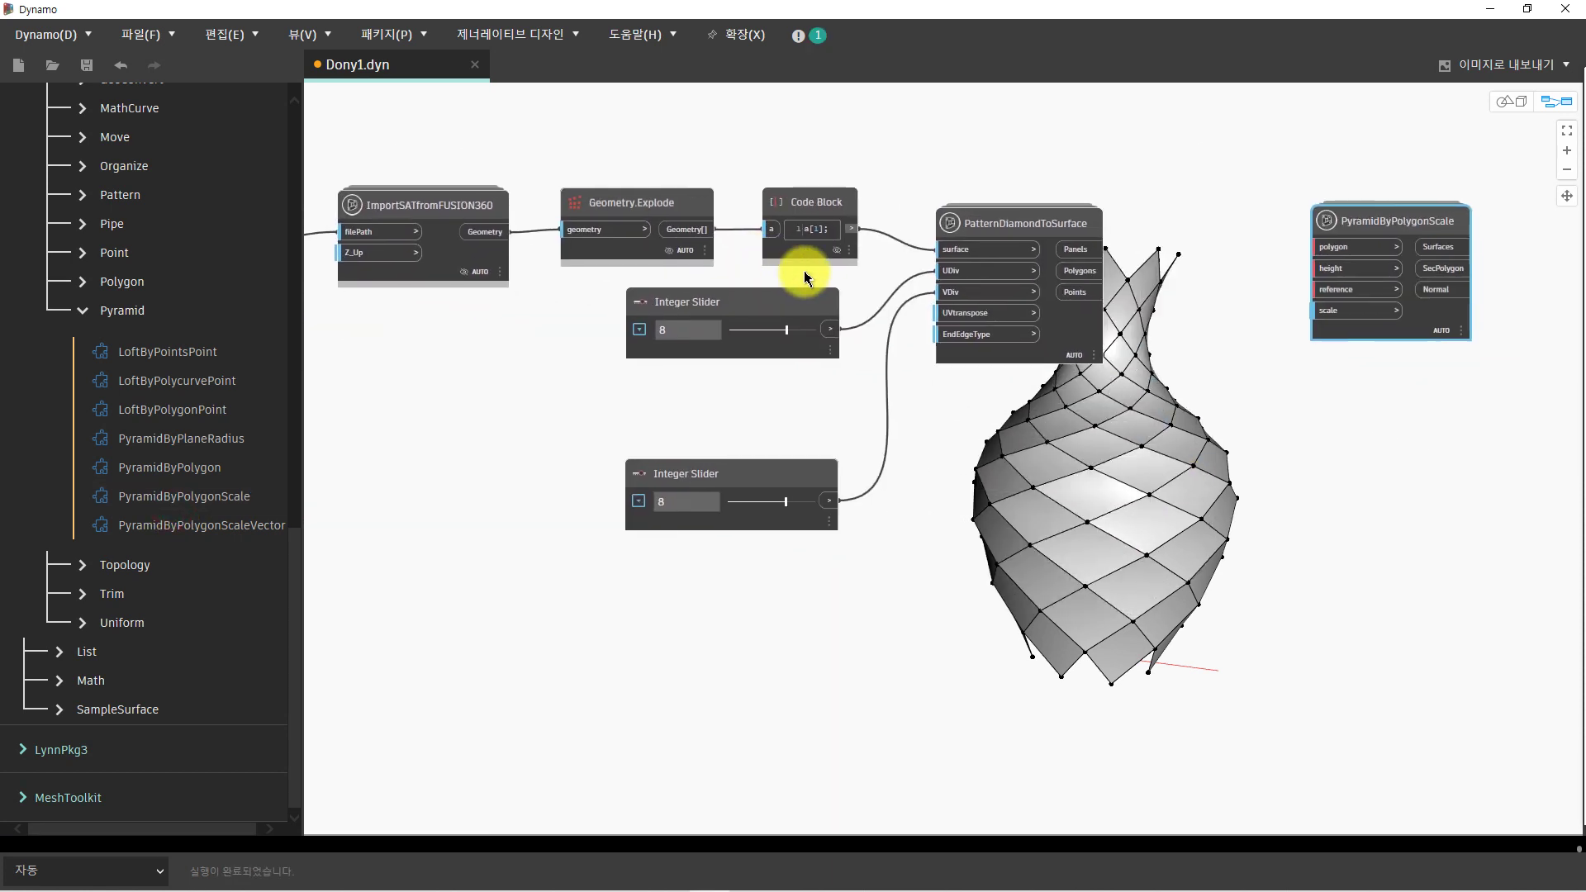
Wire the Code Block to the pyramid's reference input and Polygons to its polygon input.
left_click_drag(855, 228, 1319, 289)
scroll(1319, 289, "up", 3)
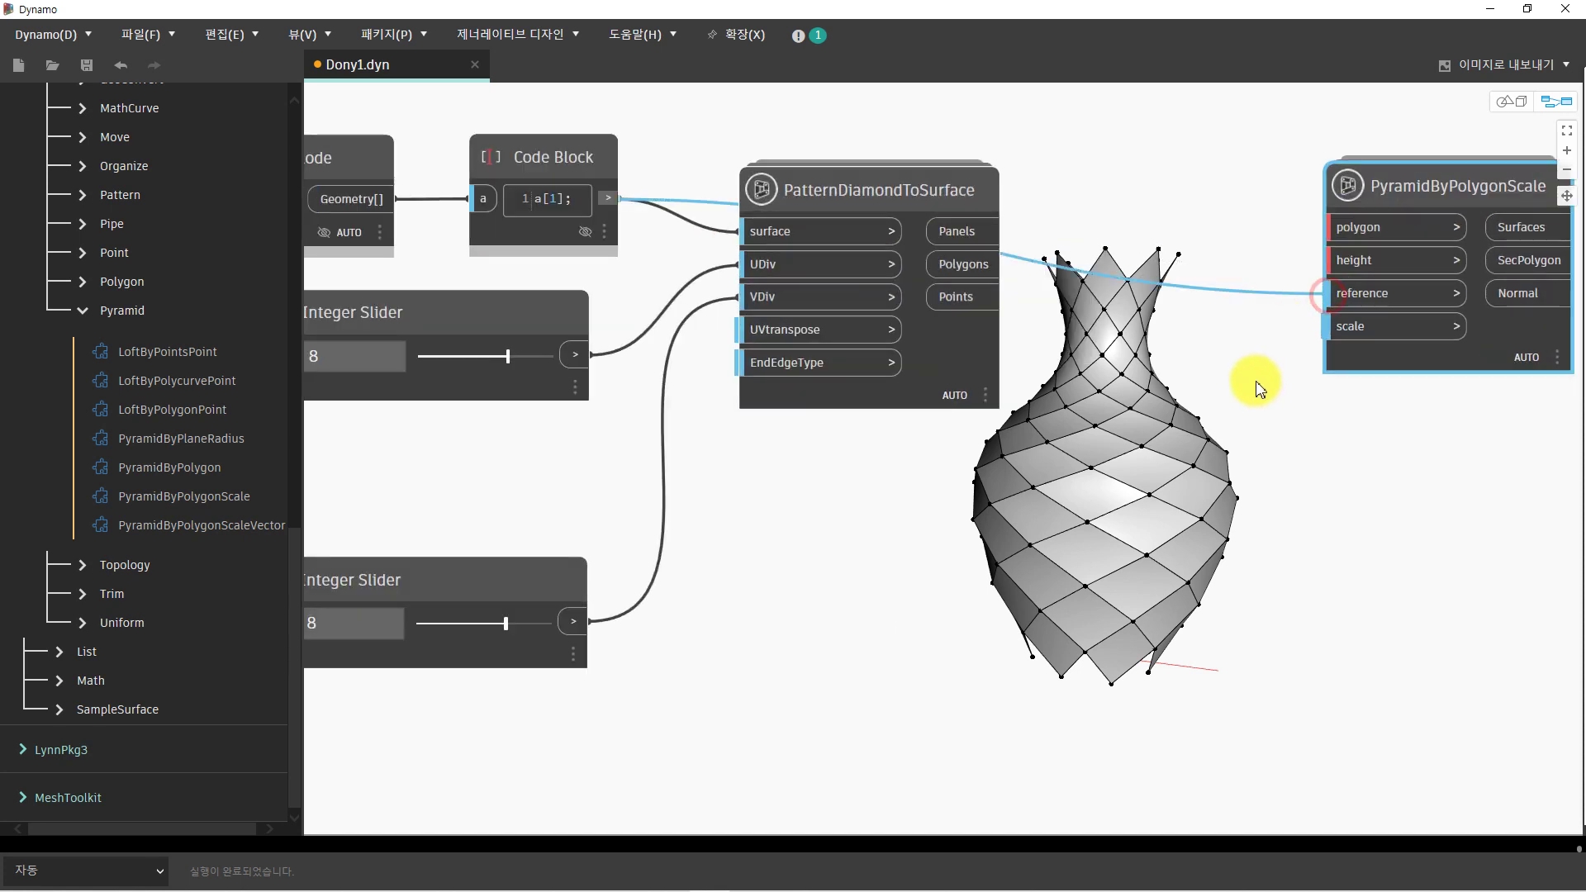
middle_click_drag(1261, 386, 950, 433)
left_click_drag(671, 272, 793, 260)
left_click(792, 260)
left_click_drag(672, 311, 1024, 277)
left_click(1024, 275)
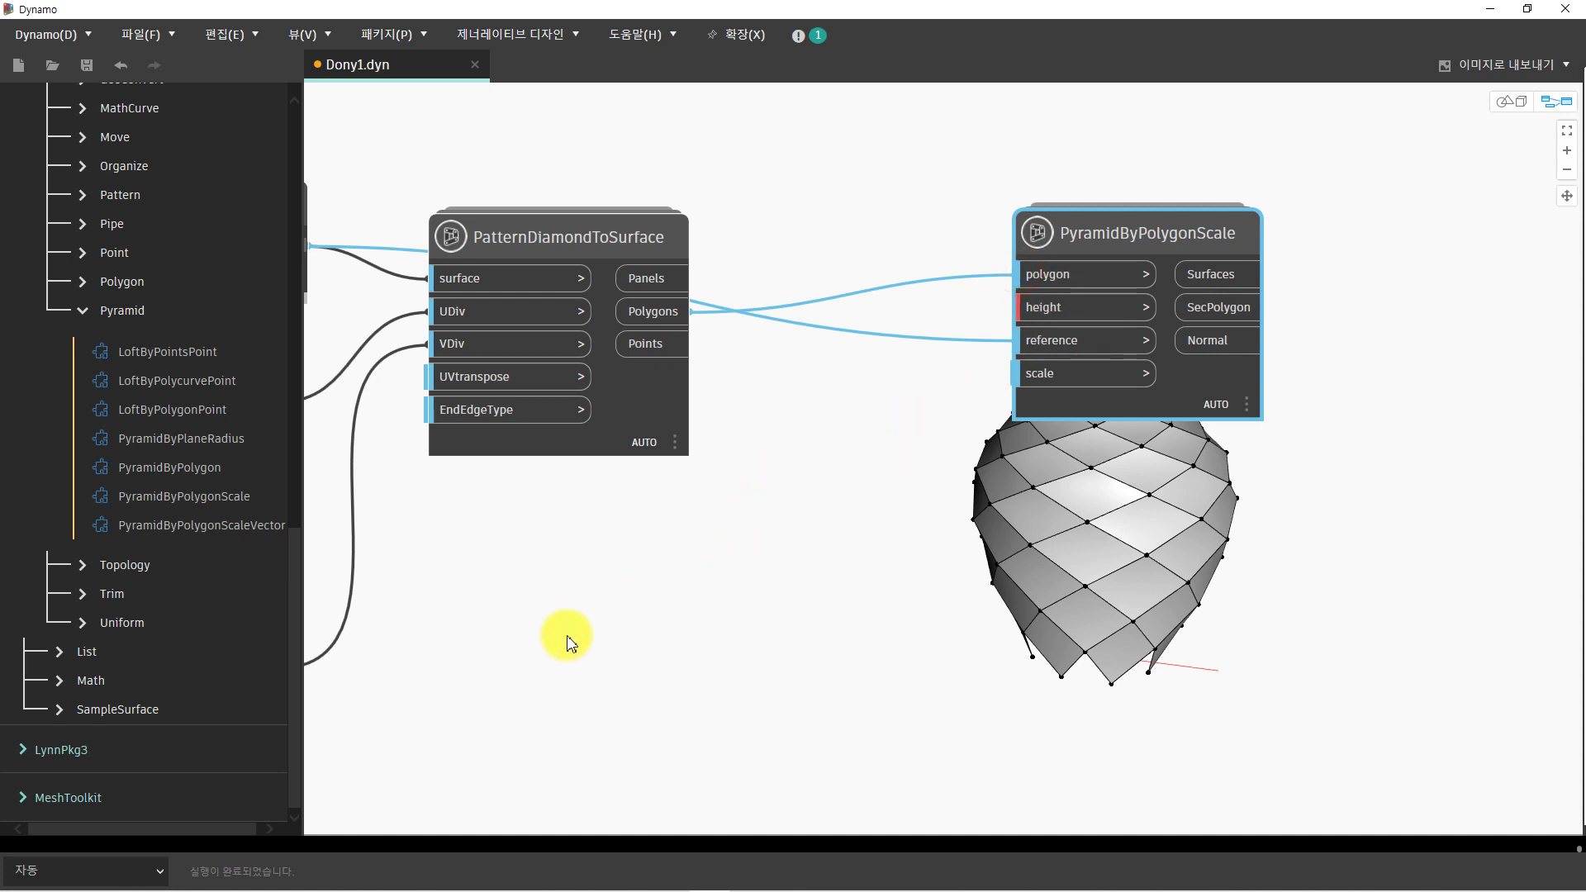
double_click(595, 608)
Add a Number Slider and wire it to the pyramid's height input.
type("num")
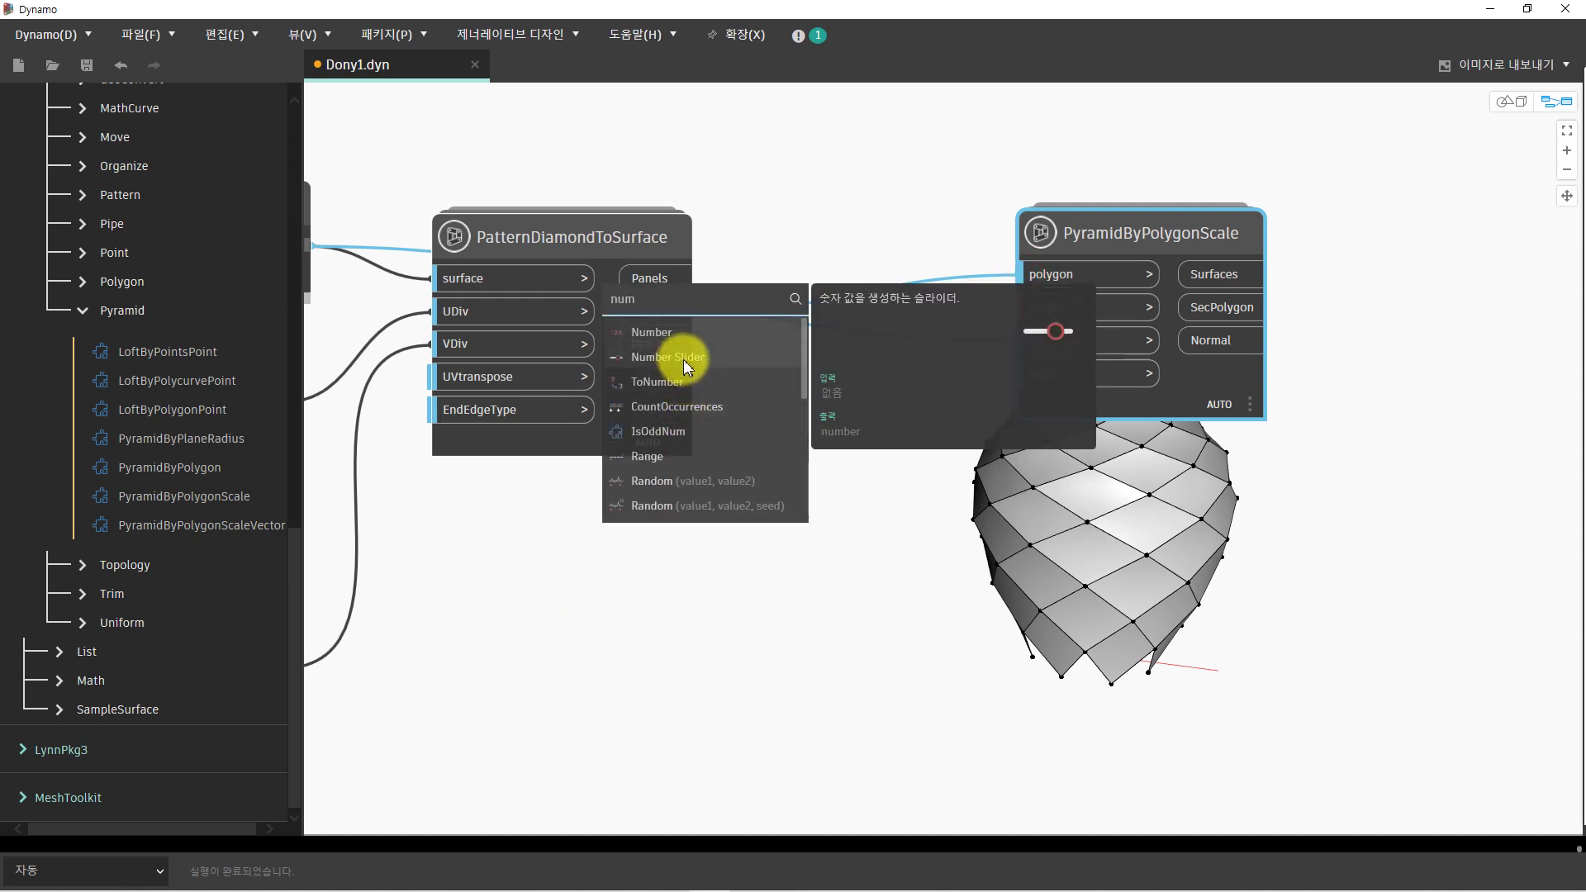
left_click(682, 360)
left_click_drag(846, 388, 602, 541)
left_click(758, 588)
left_click(1017, 308)
Give the height slider a range of -10 to 10 and set it to -5.4.
left_click(456, 587)
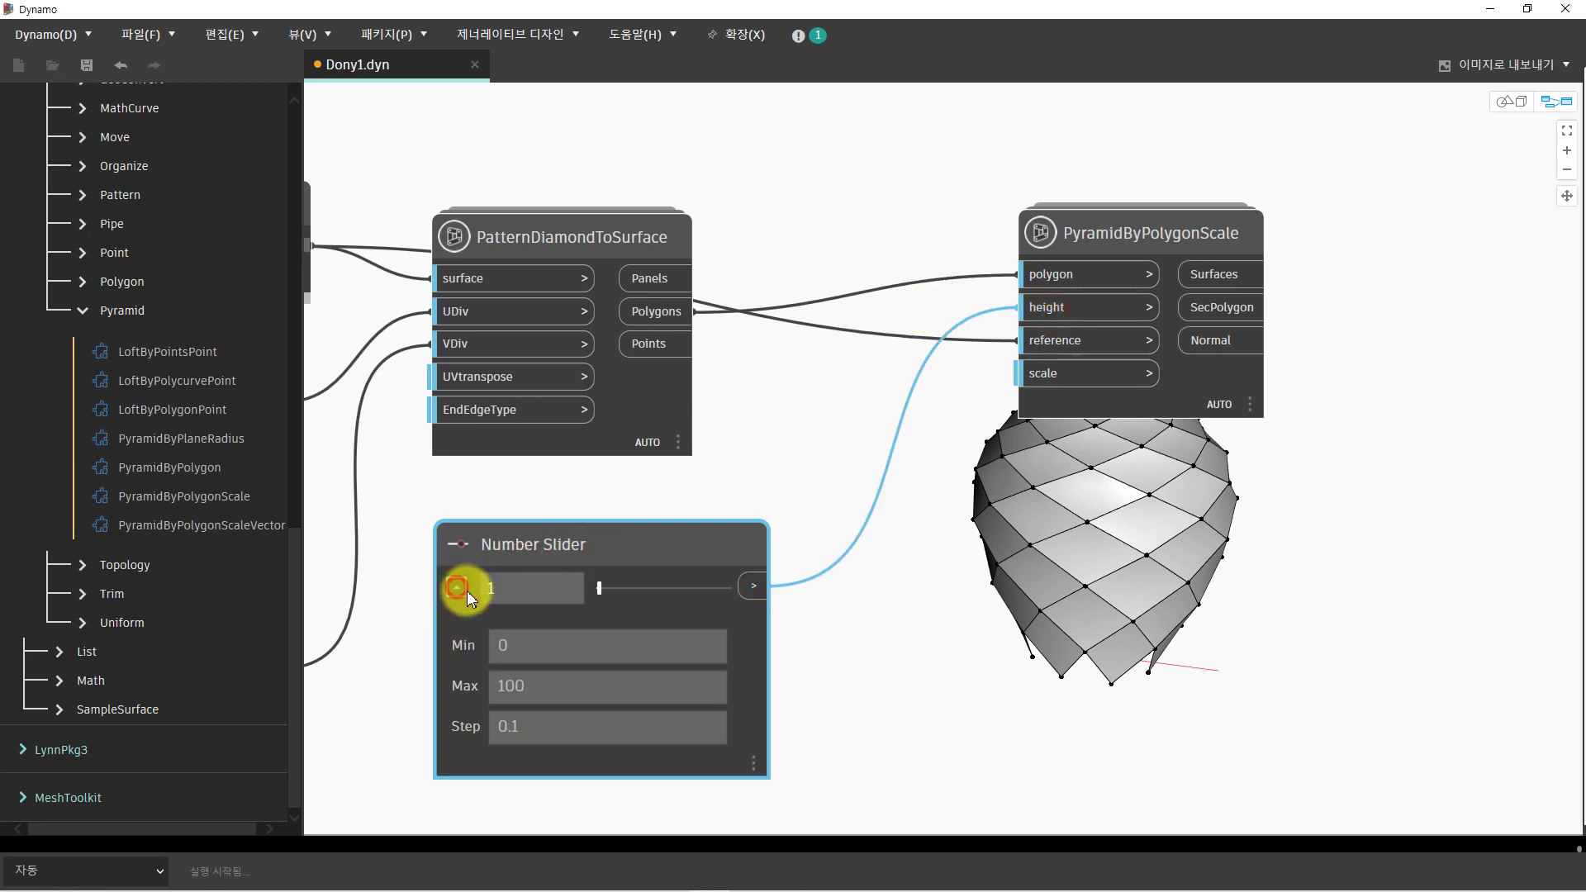
double_click(533, 687)
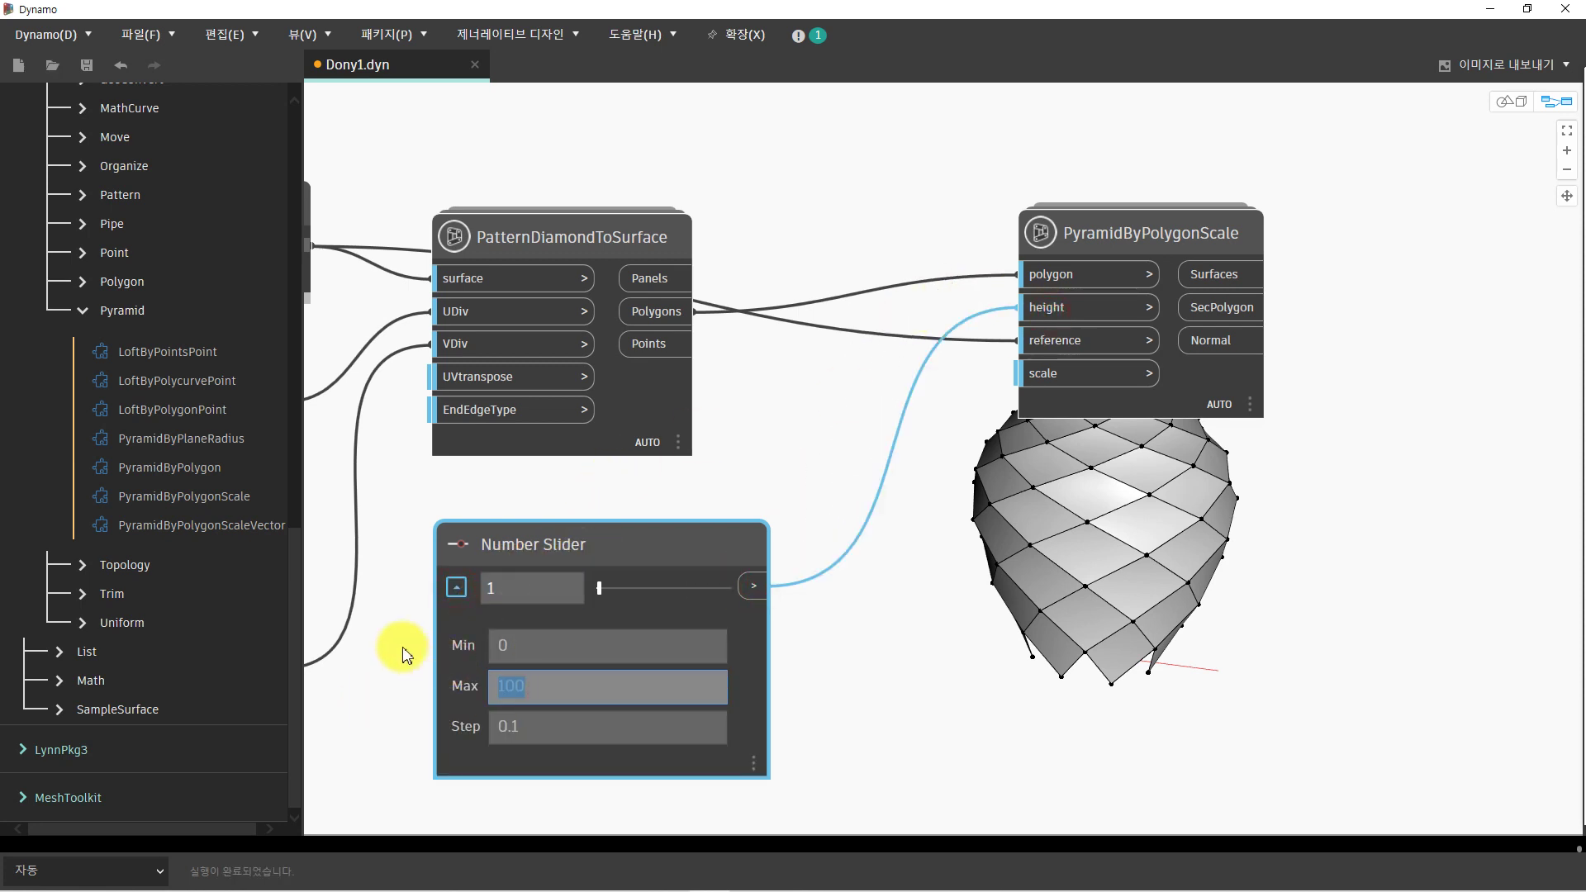
type("10")
left_click(456, 587)
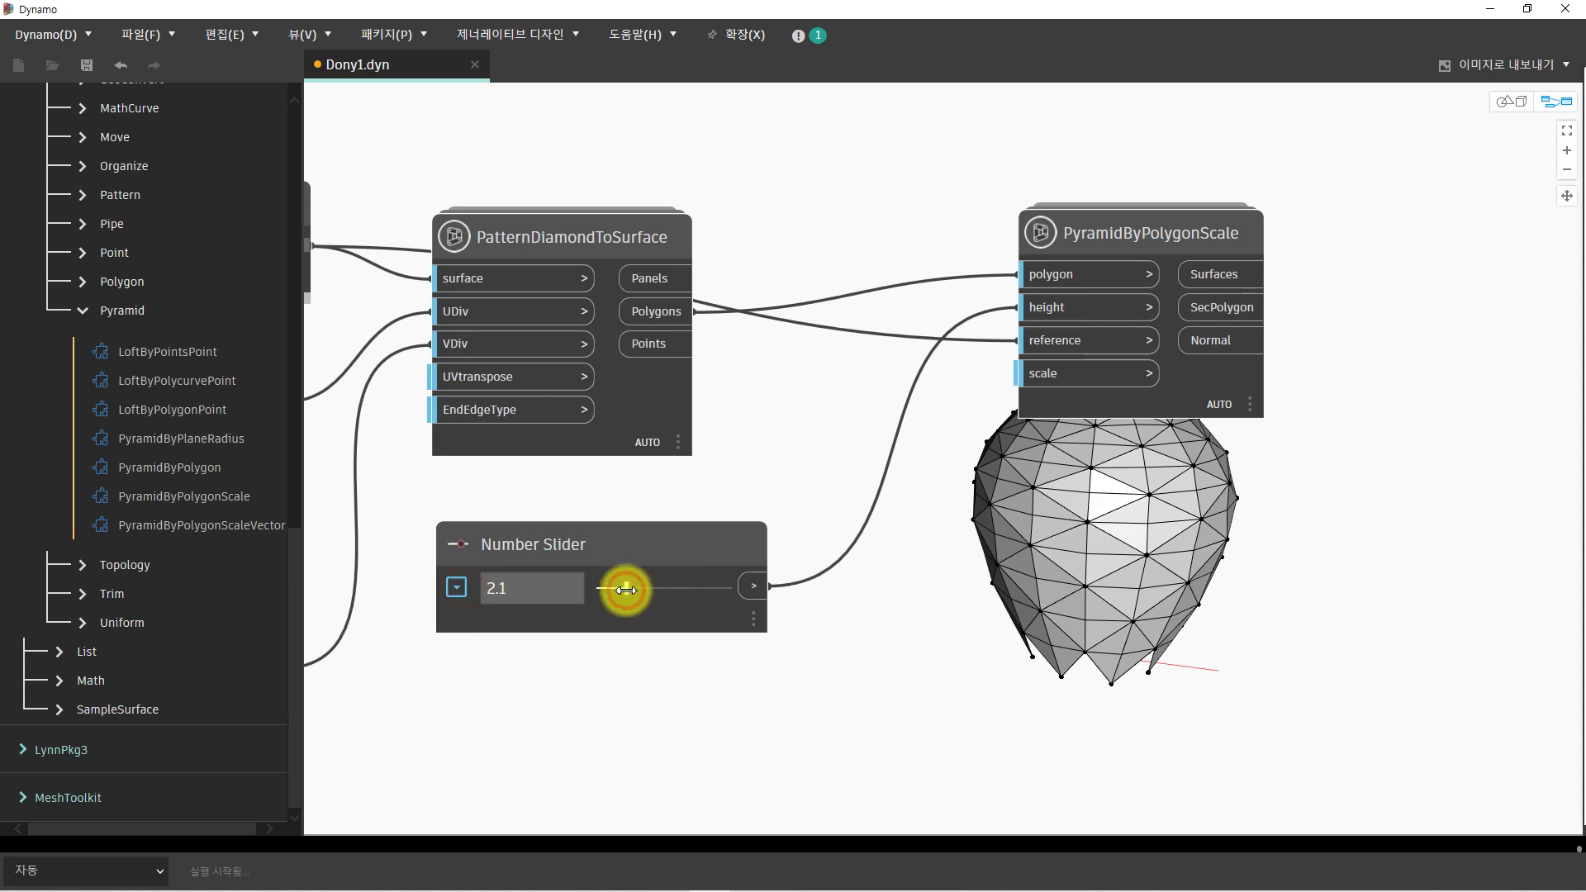
left_click(455, 587)
double_click(550, 647)
type("-10")
key("Return")
left_click(462, 590)
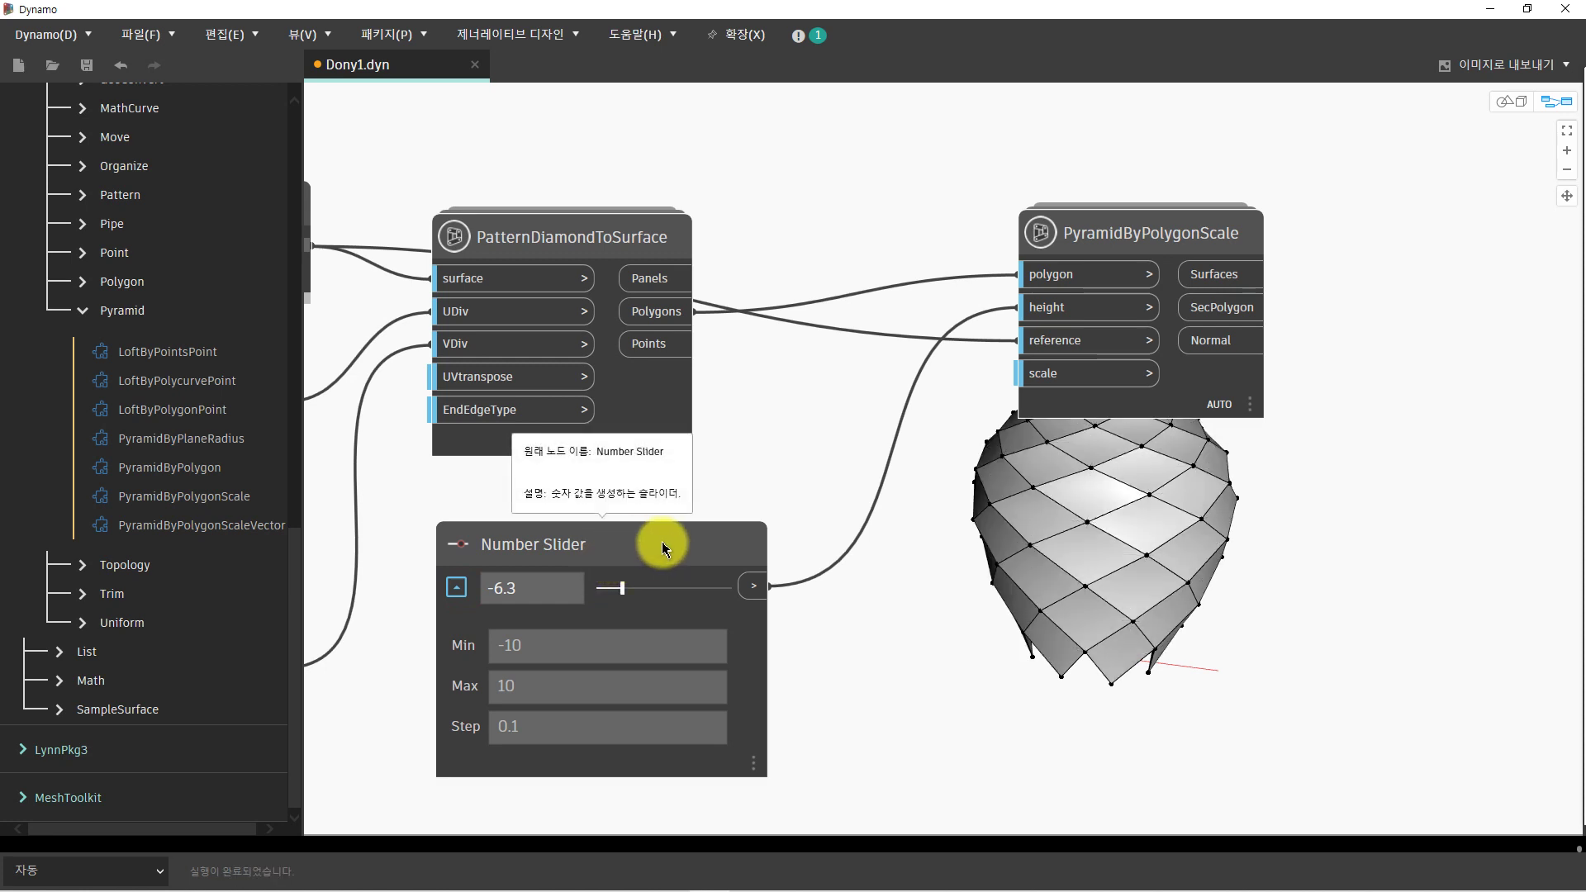
left_click_drag(628, 586, 635, 587)
Hide the diamond pattern's preview and move the PyramidByPolygonScale node up-left.
right_click(621, 426)
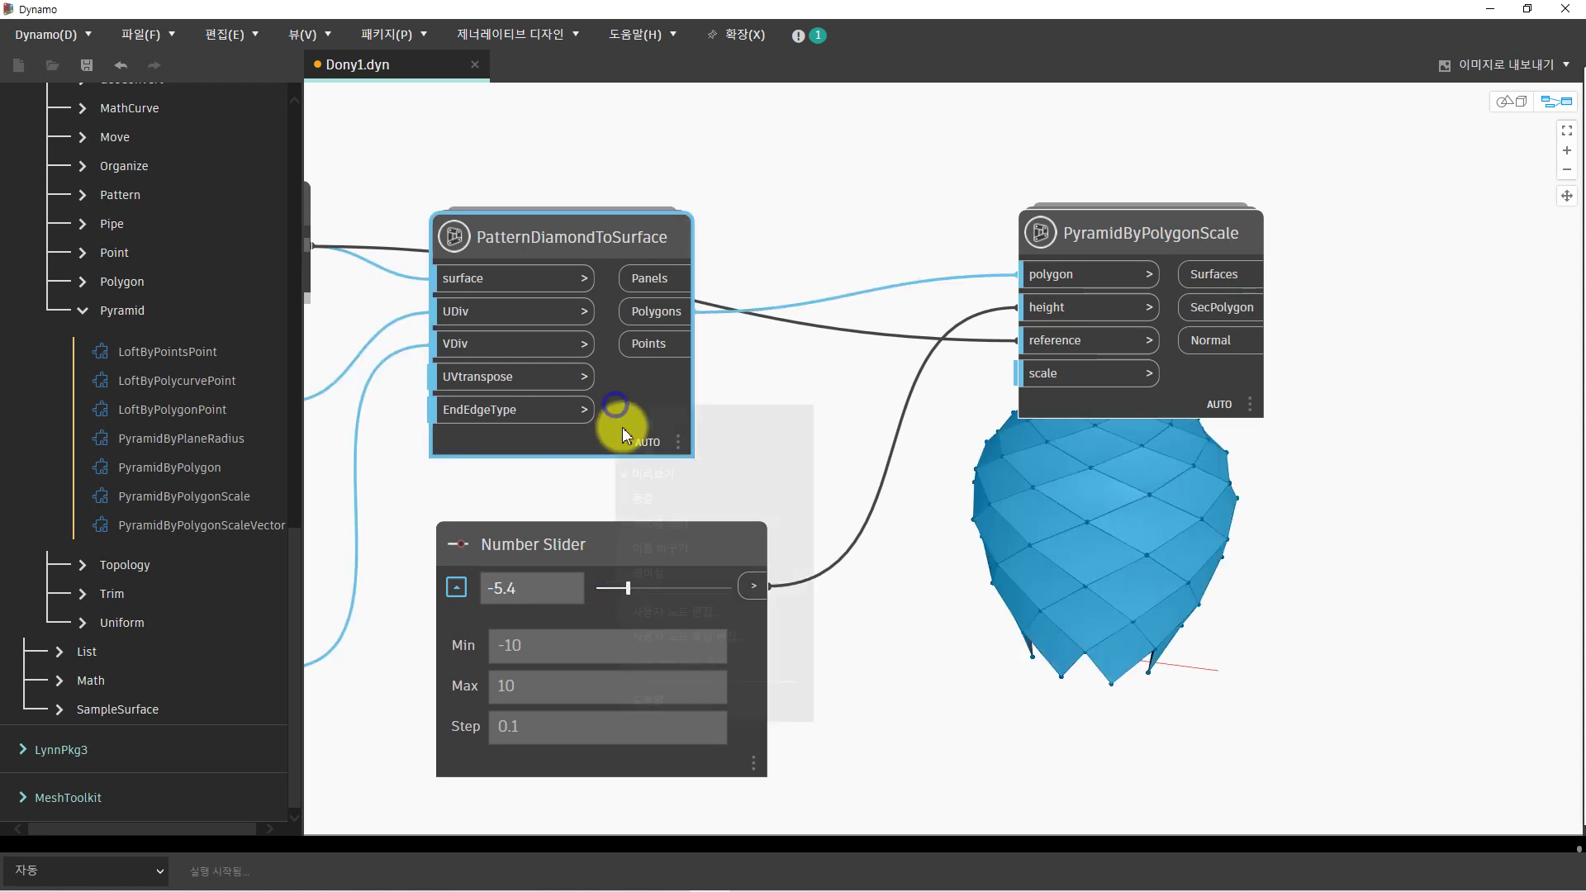
left_click(641, 476)
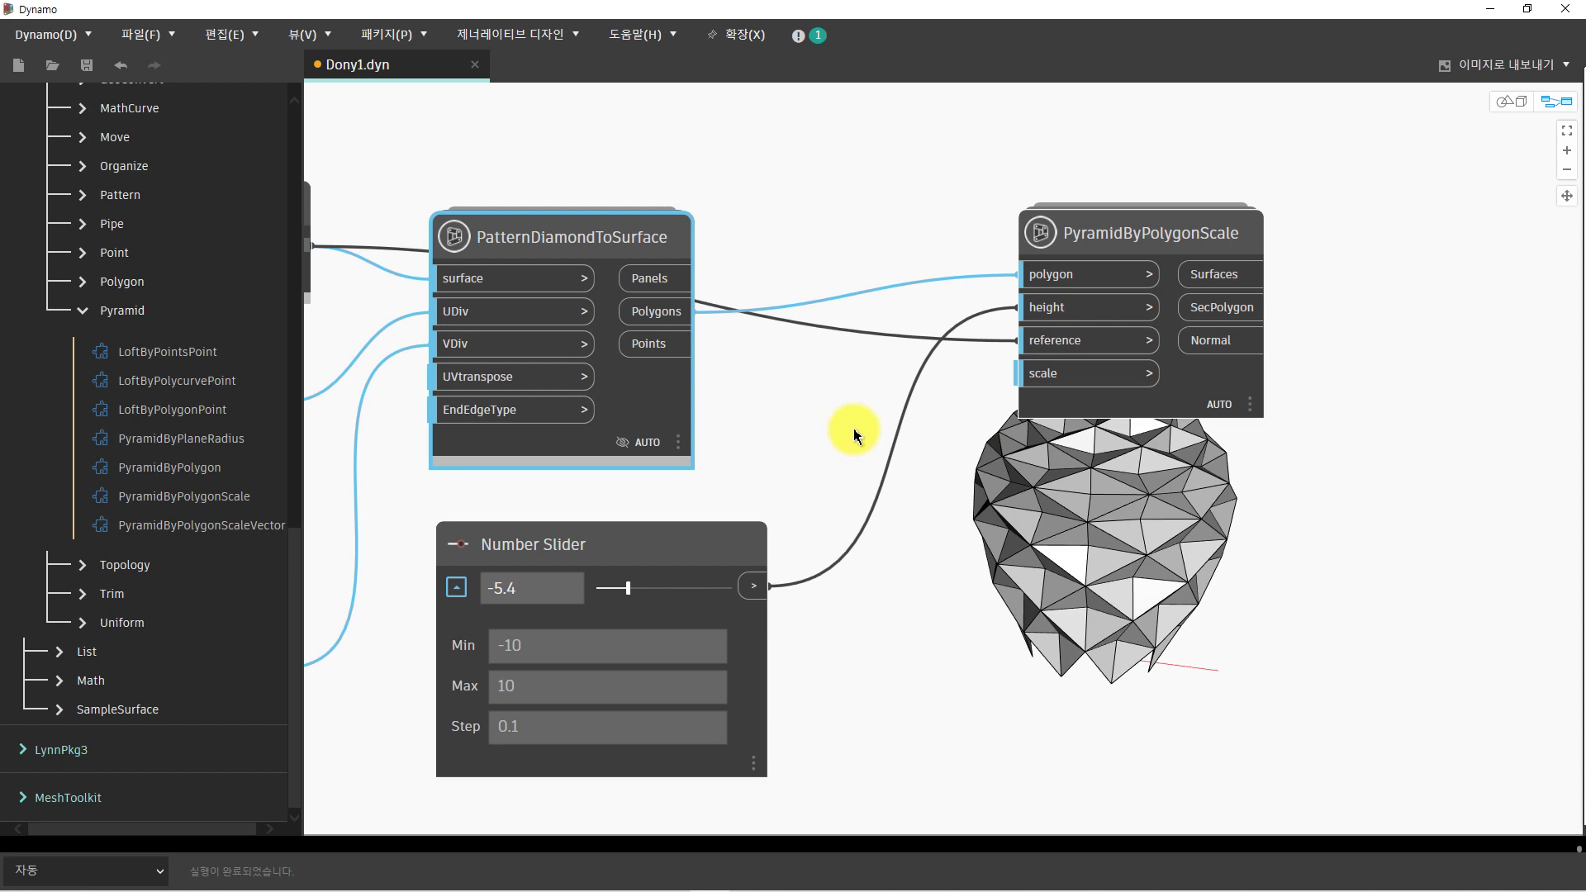
middle_click_drag(854, 428, 795, 355)
mouse_move(1132, 347)
left_mouse_down()
mouse_move(1082, 259)
mouse_move(1122, 248)
mouse_move(1108, 251)
left_mouse_up()
middle_click_drag(1042, 291, 947, 424)
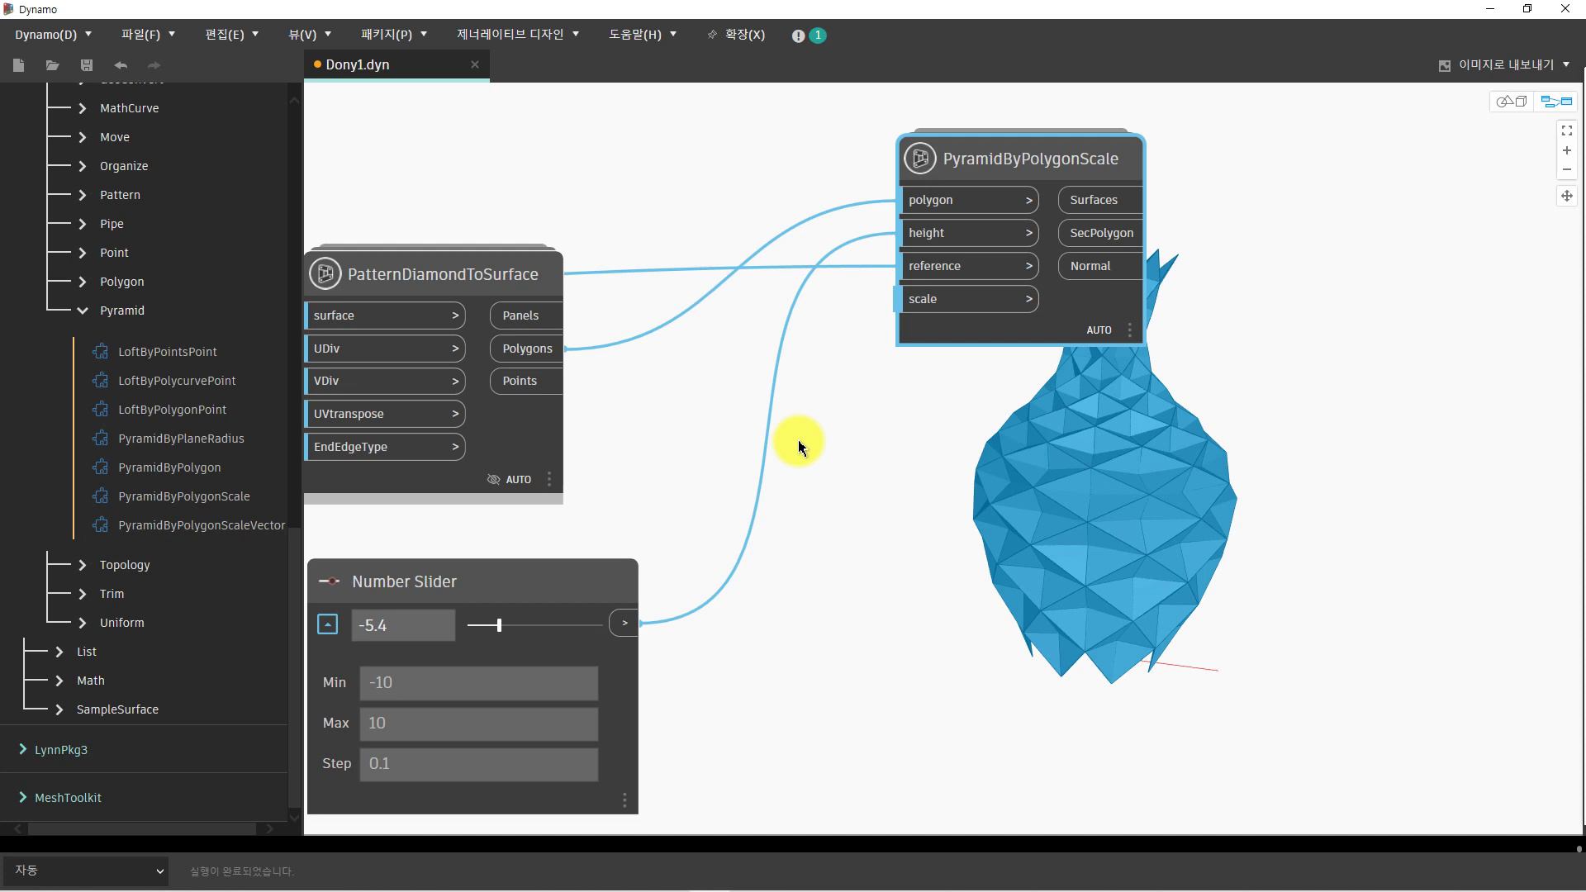
left_click(852, 374)
Collapse the height slider and drag the pyramid height to -4.6.
scroll(1104, 364, "down", 3)
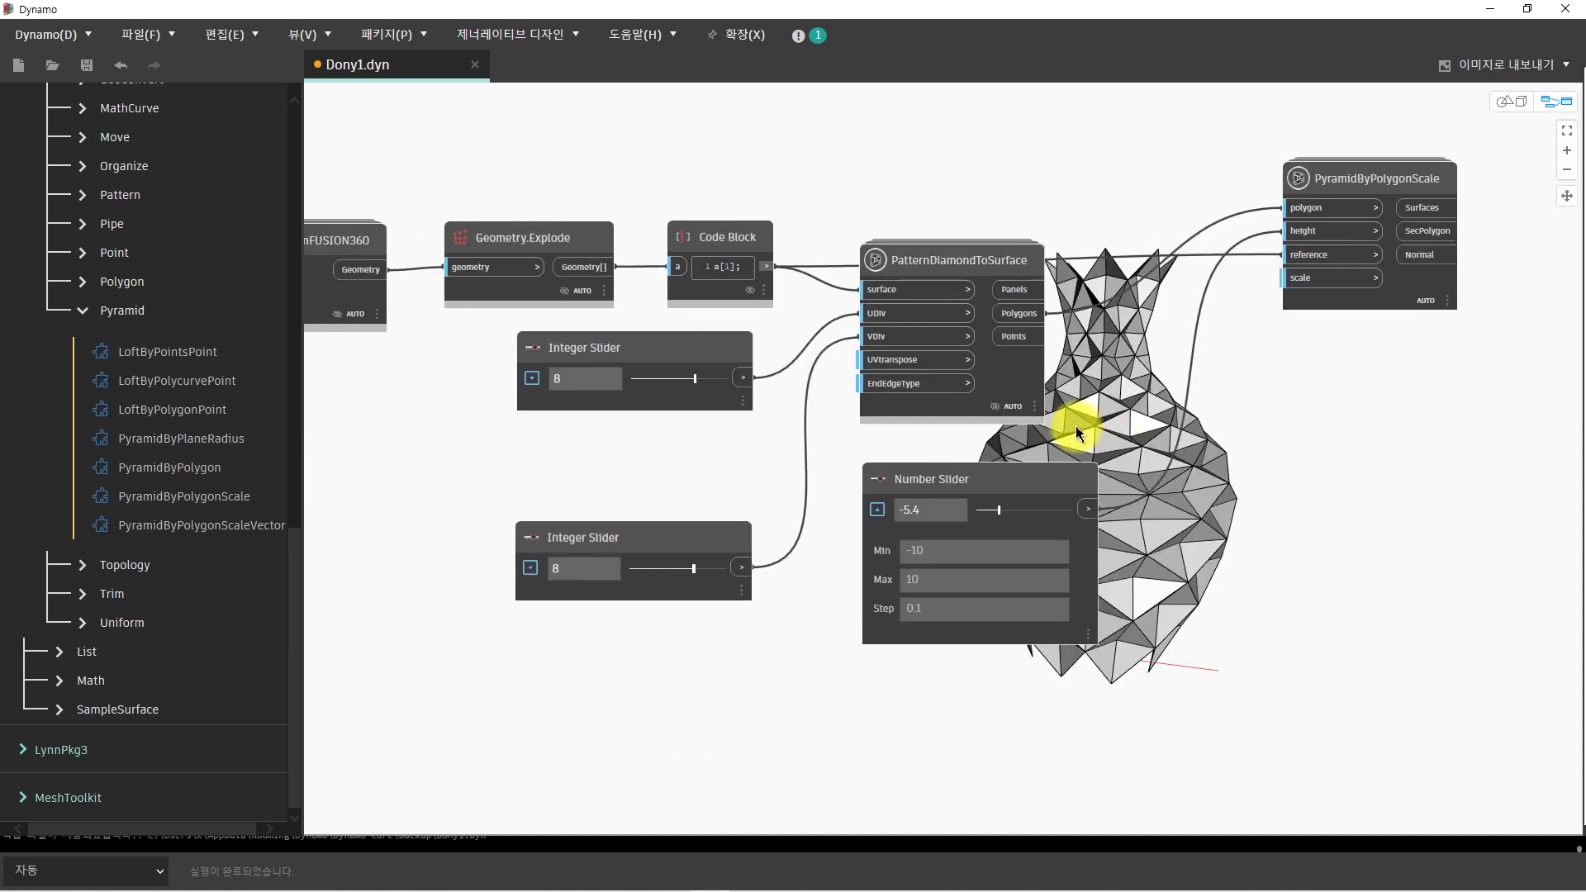
scroll(620, 450, "down", 2)
scroll(1009, 488, "up", 1)
scroll(903, 485, "up", 2)
left_click(882, 486)
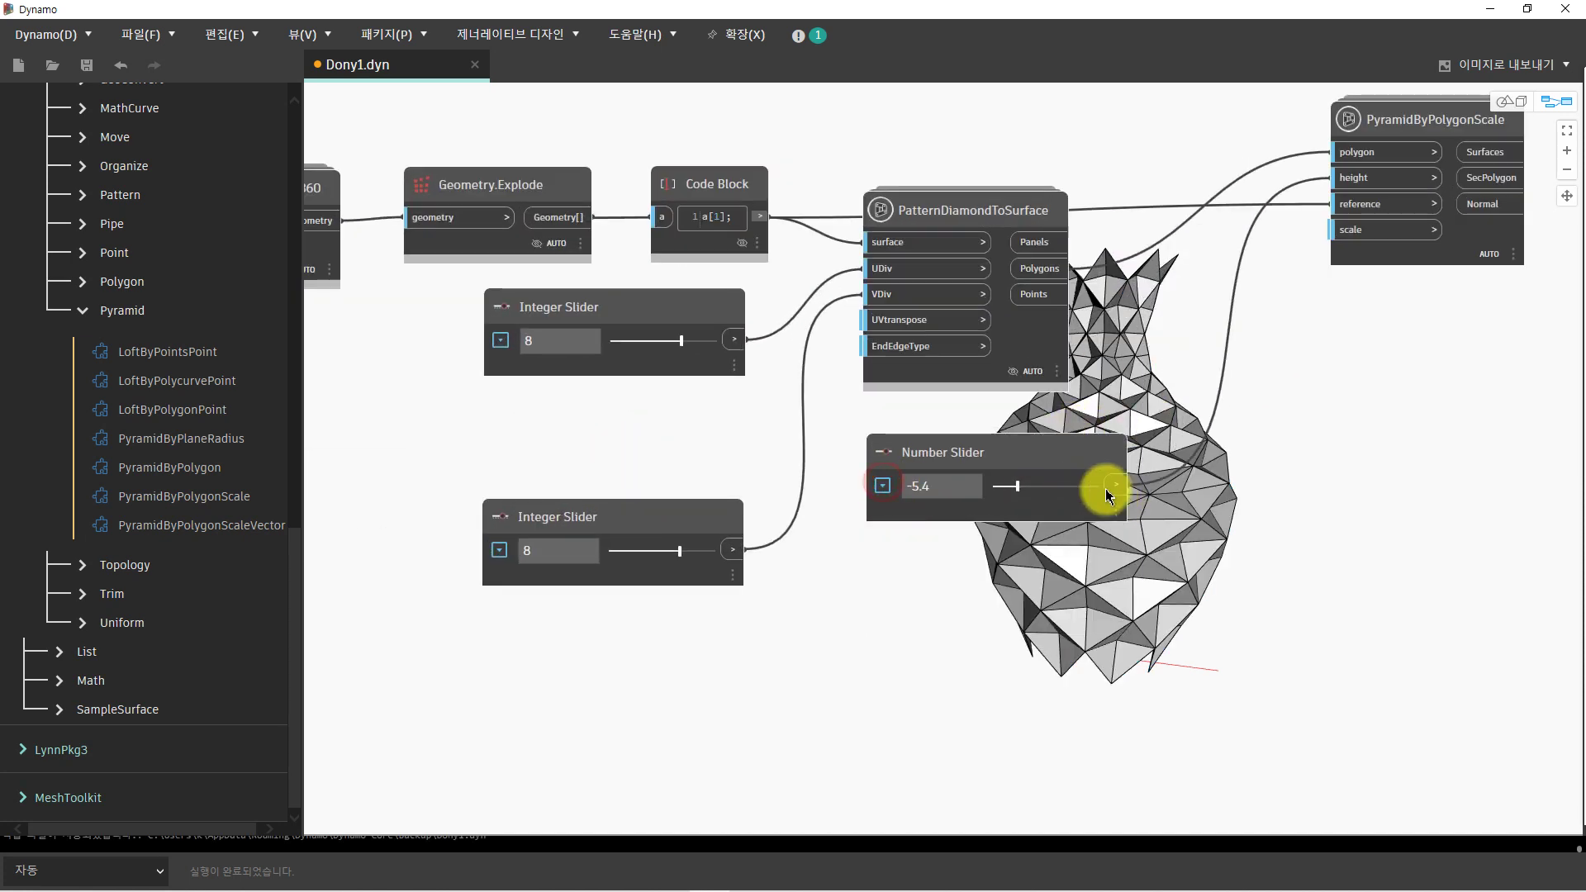
left_click_drag(1011, 485, 1029, 485)
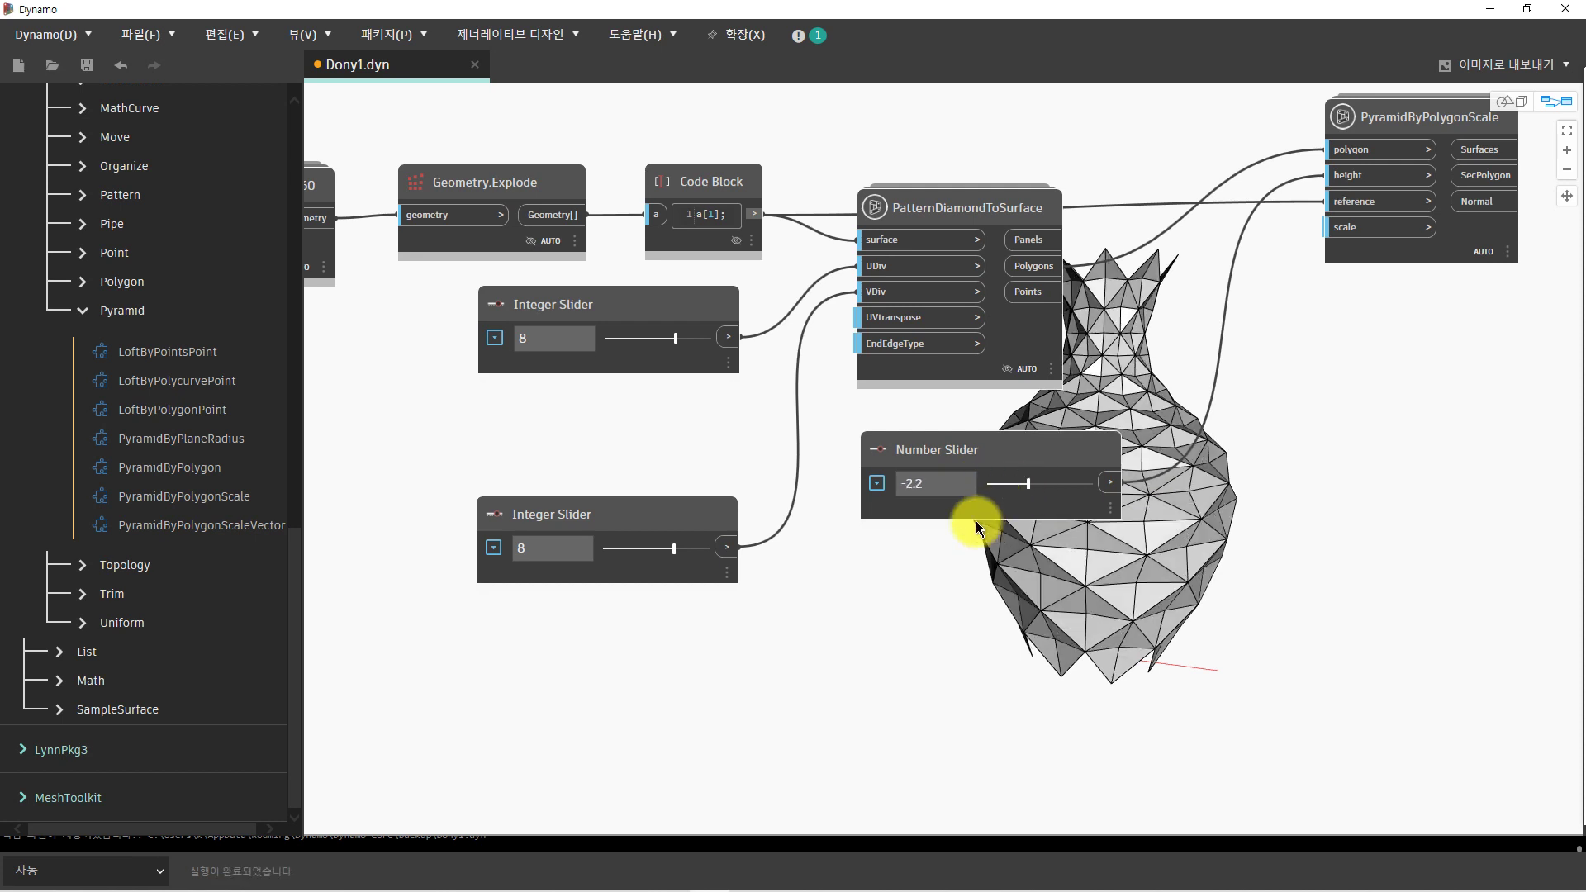
scroll(983, 522, "down", 3)
scroll(969, 567, "up", 4)
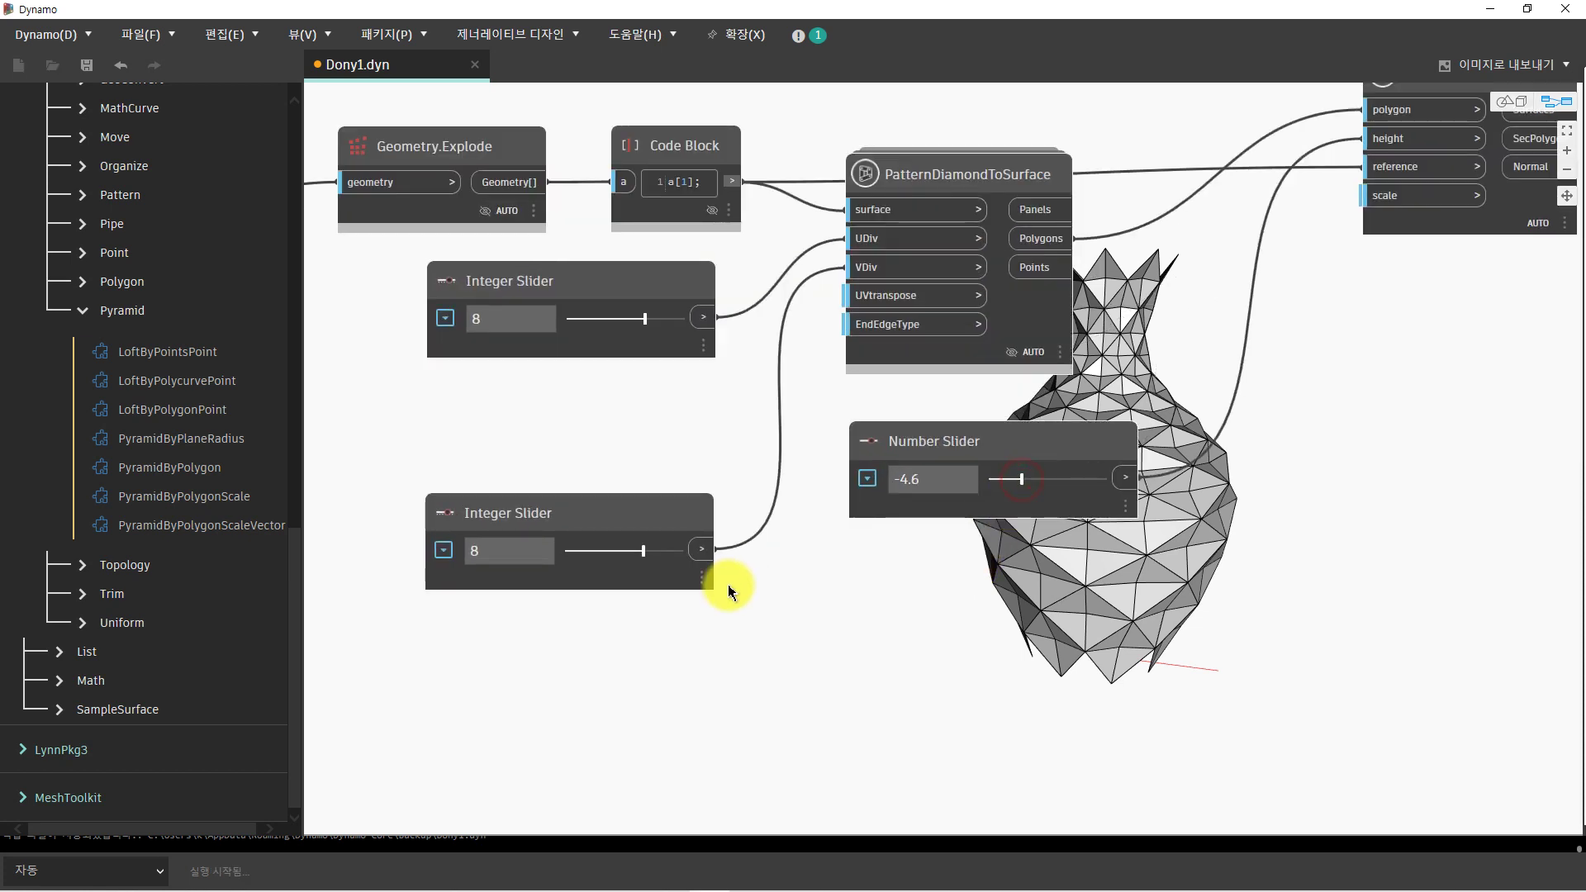
middle_click_drag(732, 584, 1210, 549)
middle_click_drag(1087, 311, 1357, 254)
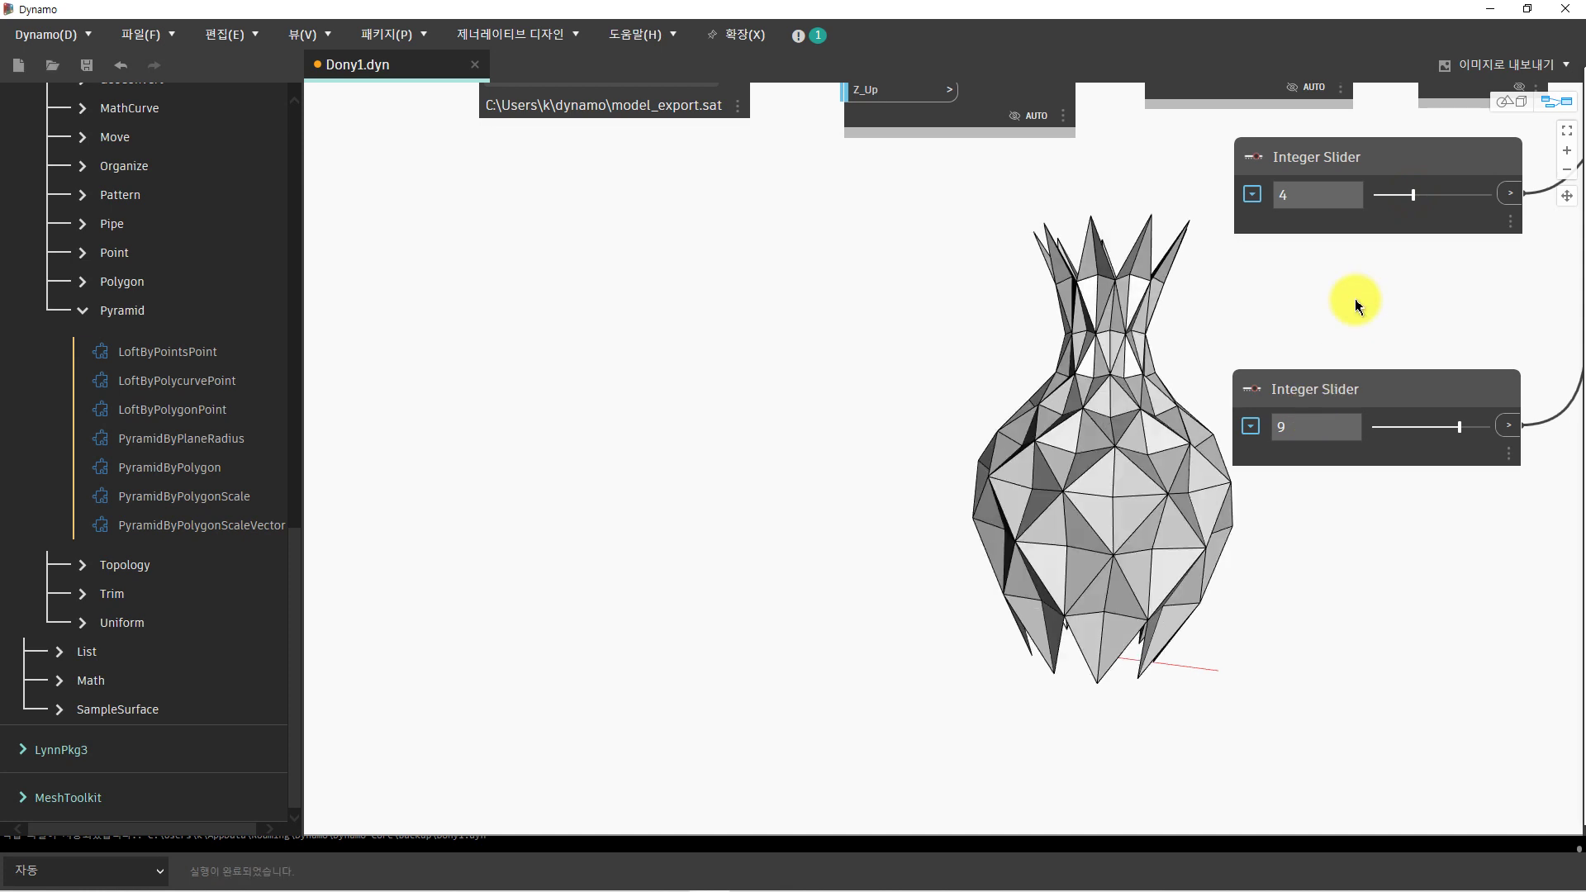
Try first diamond division counts of 3 and 4, then settle back on 5.
left_click(1406, 193)
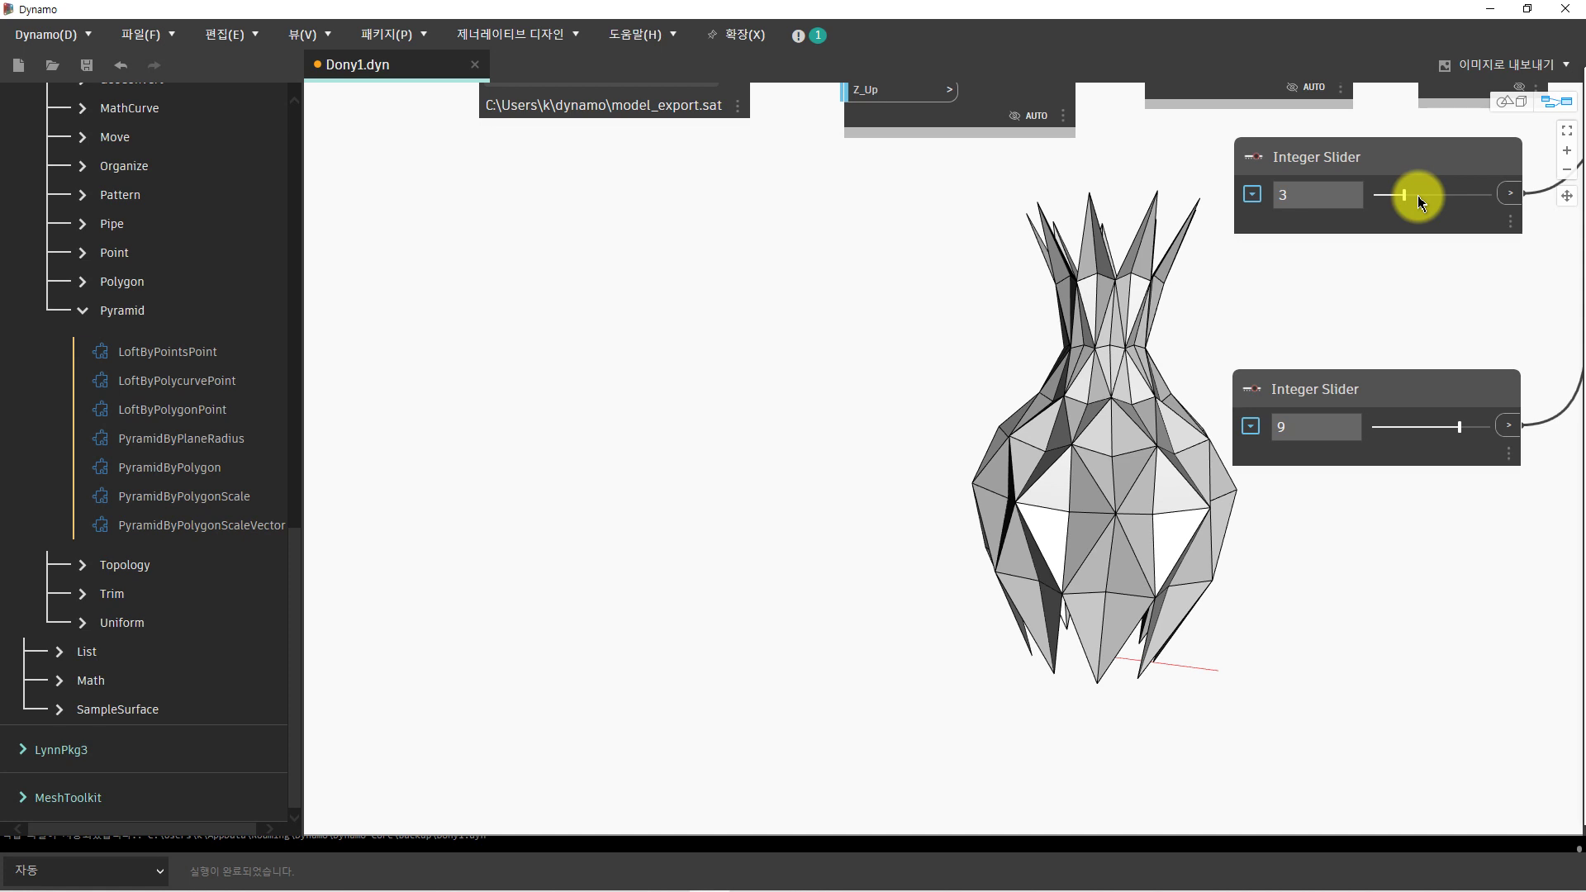
left_click(1412, 195)
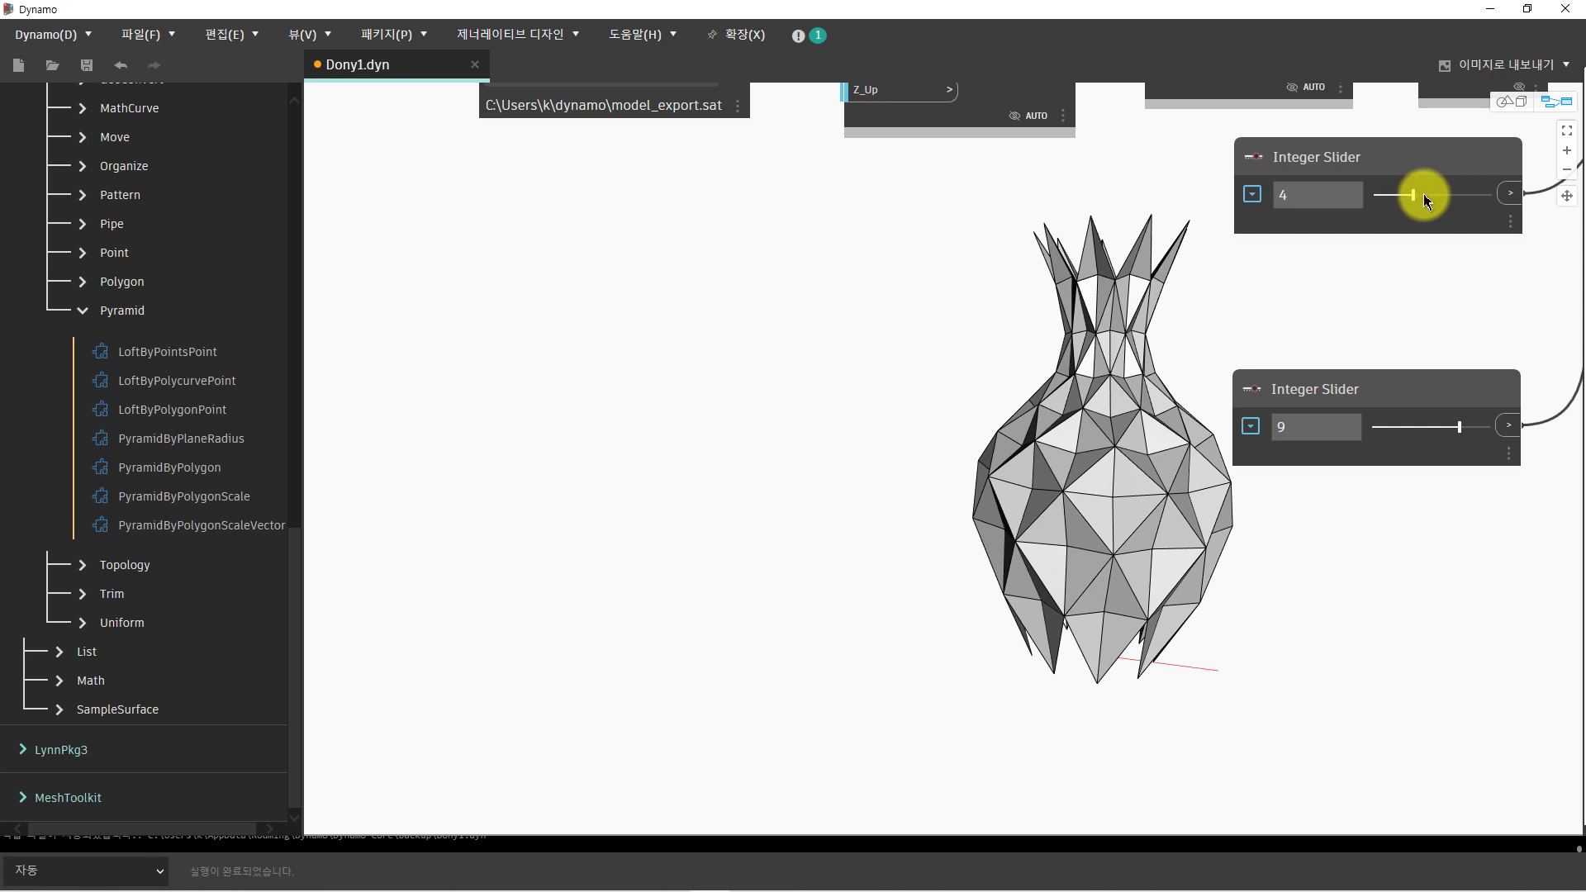
left_click(1426, 197)
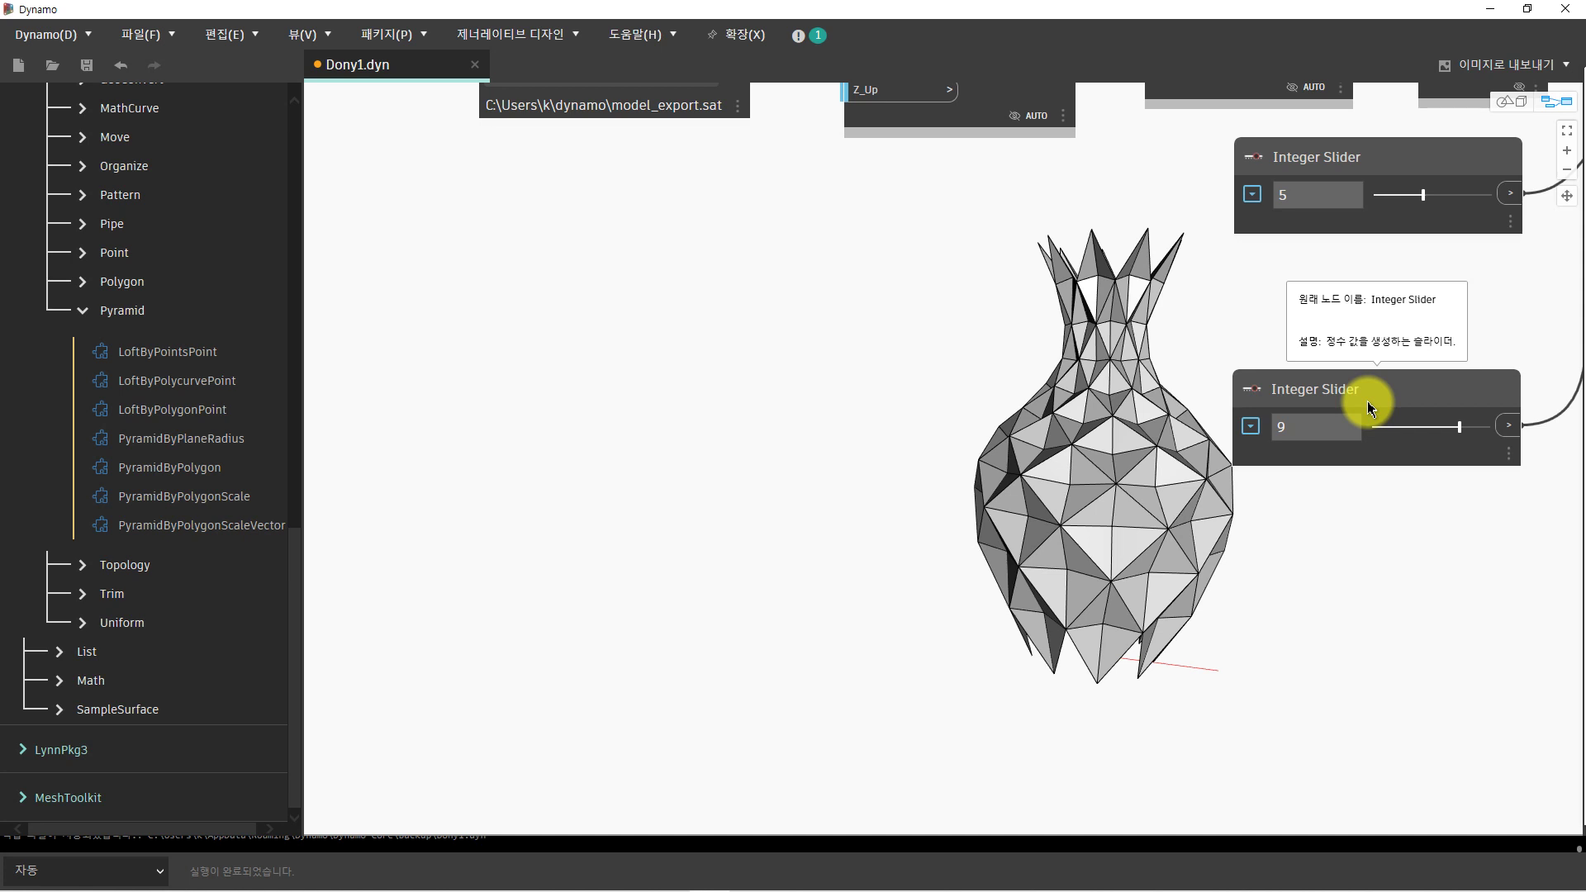
middle_click_drag(1368, 407, 559, 573)
scroll(672, 502, "down", 3)
mouse_move(800, 751)
middle_mouse_down()
mouse_move(876, 797)
mouse_move(927, 426)
mouse_move(849, 354)
mouse_move(843, 613)
middle_mouse_up()
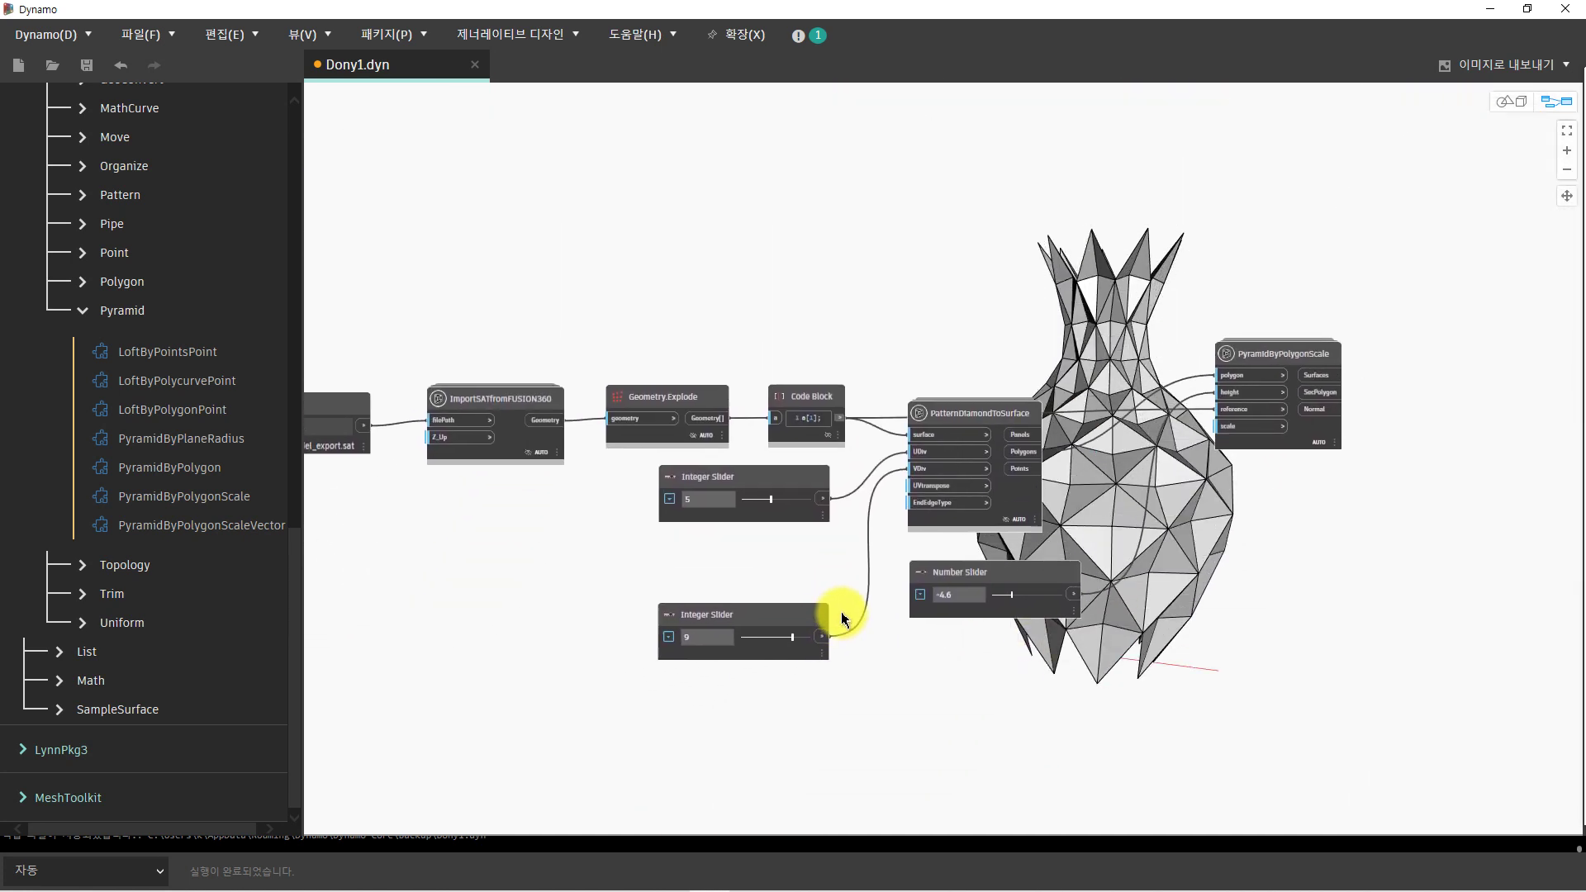
mouse_move(900, 522)
middle_mouse_down()
mouse_move(967, 719)
mouse_move(967, 402)
middle_mouse_up()
Move the height Number Slider below the other nodes.
scroll(1023, 411, "up", 3)
mouse_move(1063, 429)
middle_mouse_down()
mouse_move(821, 347)
mouse_move(821, 364)
mouse_move(800, 330)
middle_mouse_up()
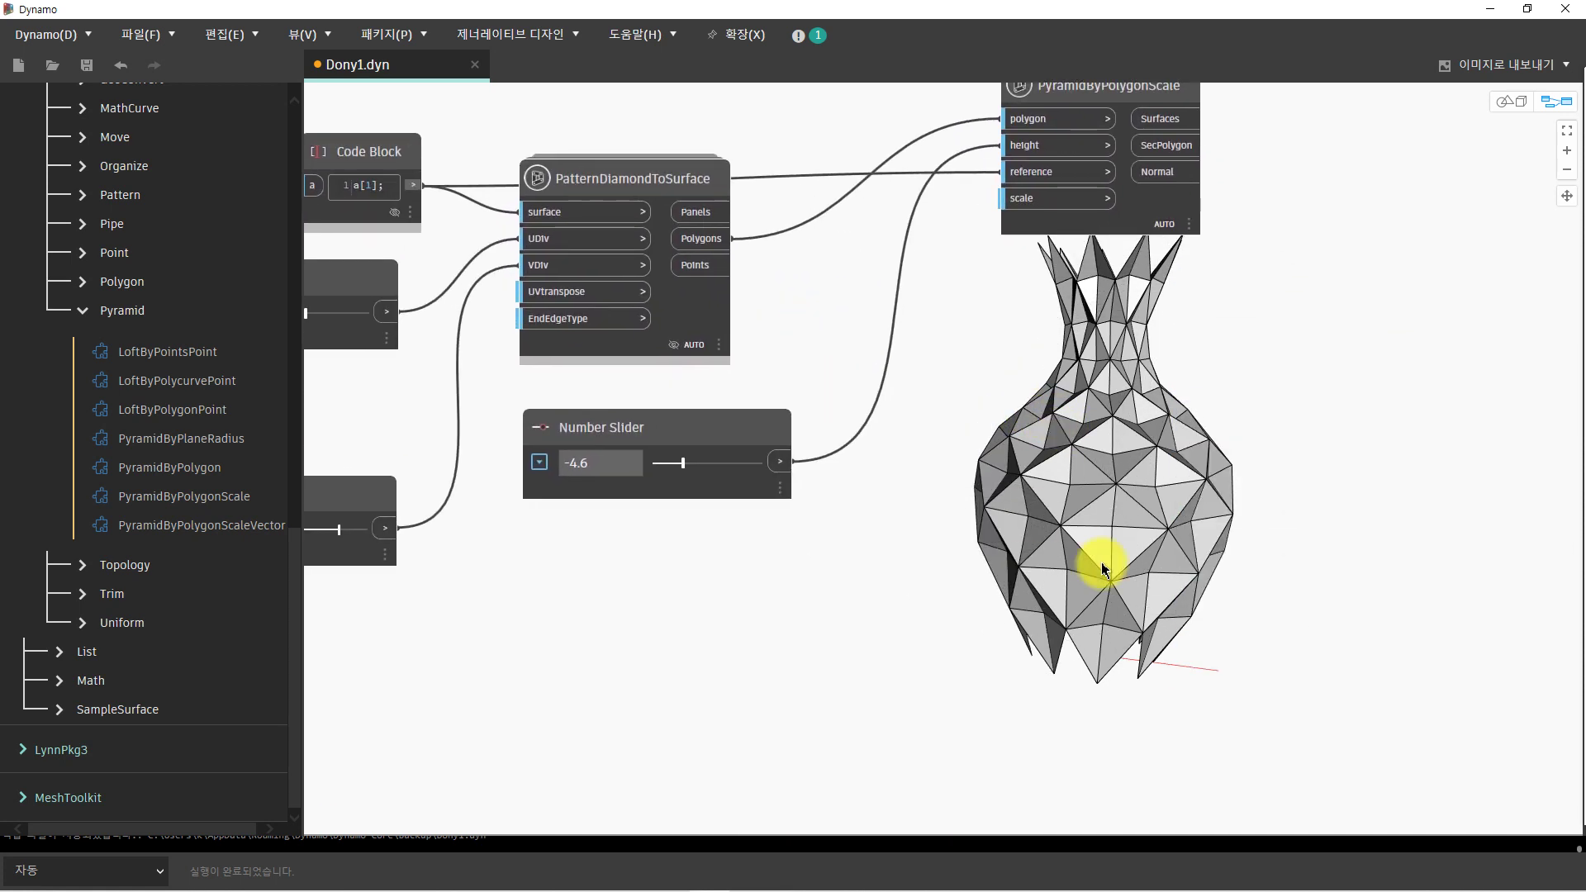
scroll(1104, 569, "down", 1)
scroll(1104, 537, "down", 1)
scroll(825, 380, "up", 2)
scroll(793, 354, "up", 2)
mouse_move(818, 315)
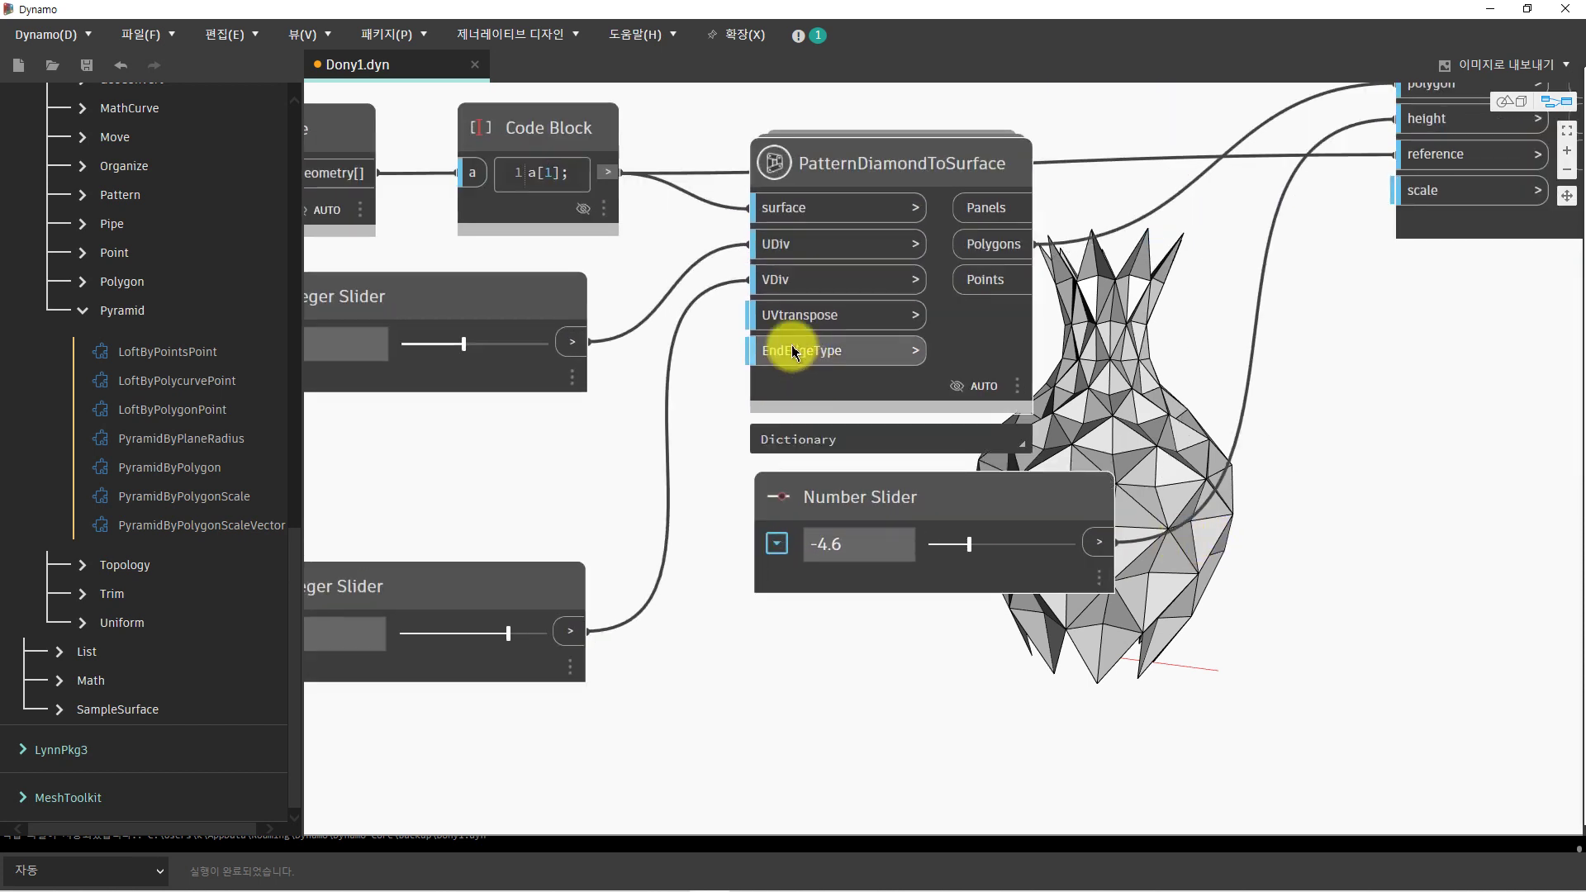
left_click(830, 498)
mouse_move(830, 497)
left_mouse_down()
mouse_move(945, 627)
mouse_move(837, 719)
left_mouse_up()
scroll(922, 419, "down", 1)
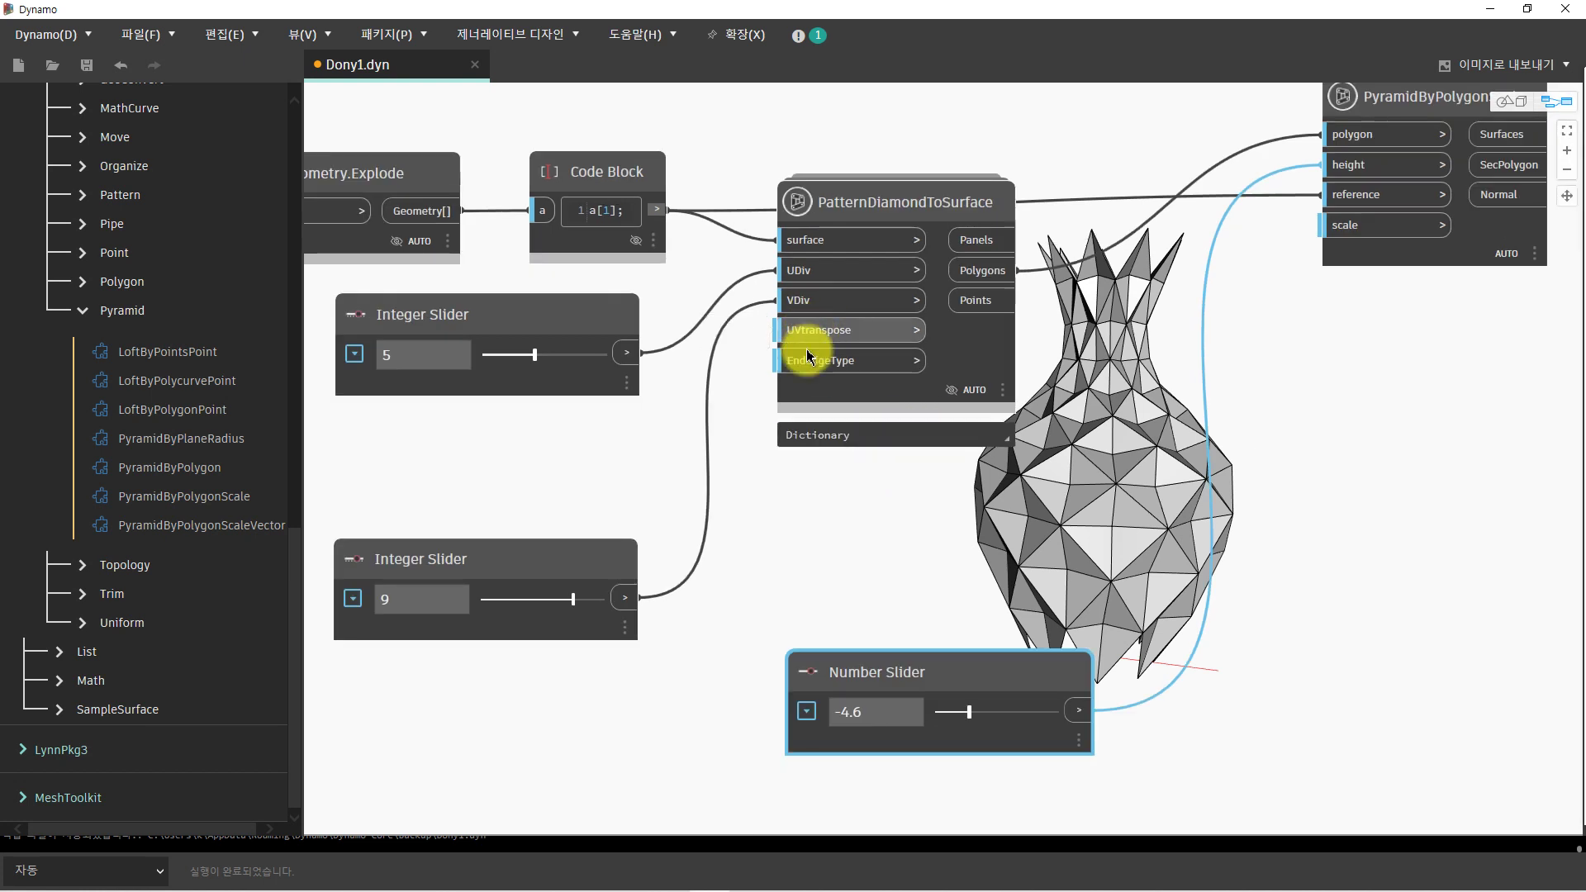
Add a False Boolean node for the diamond pattern's UV transpose input.
right_click(795, 474)
type("boo")
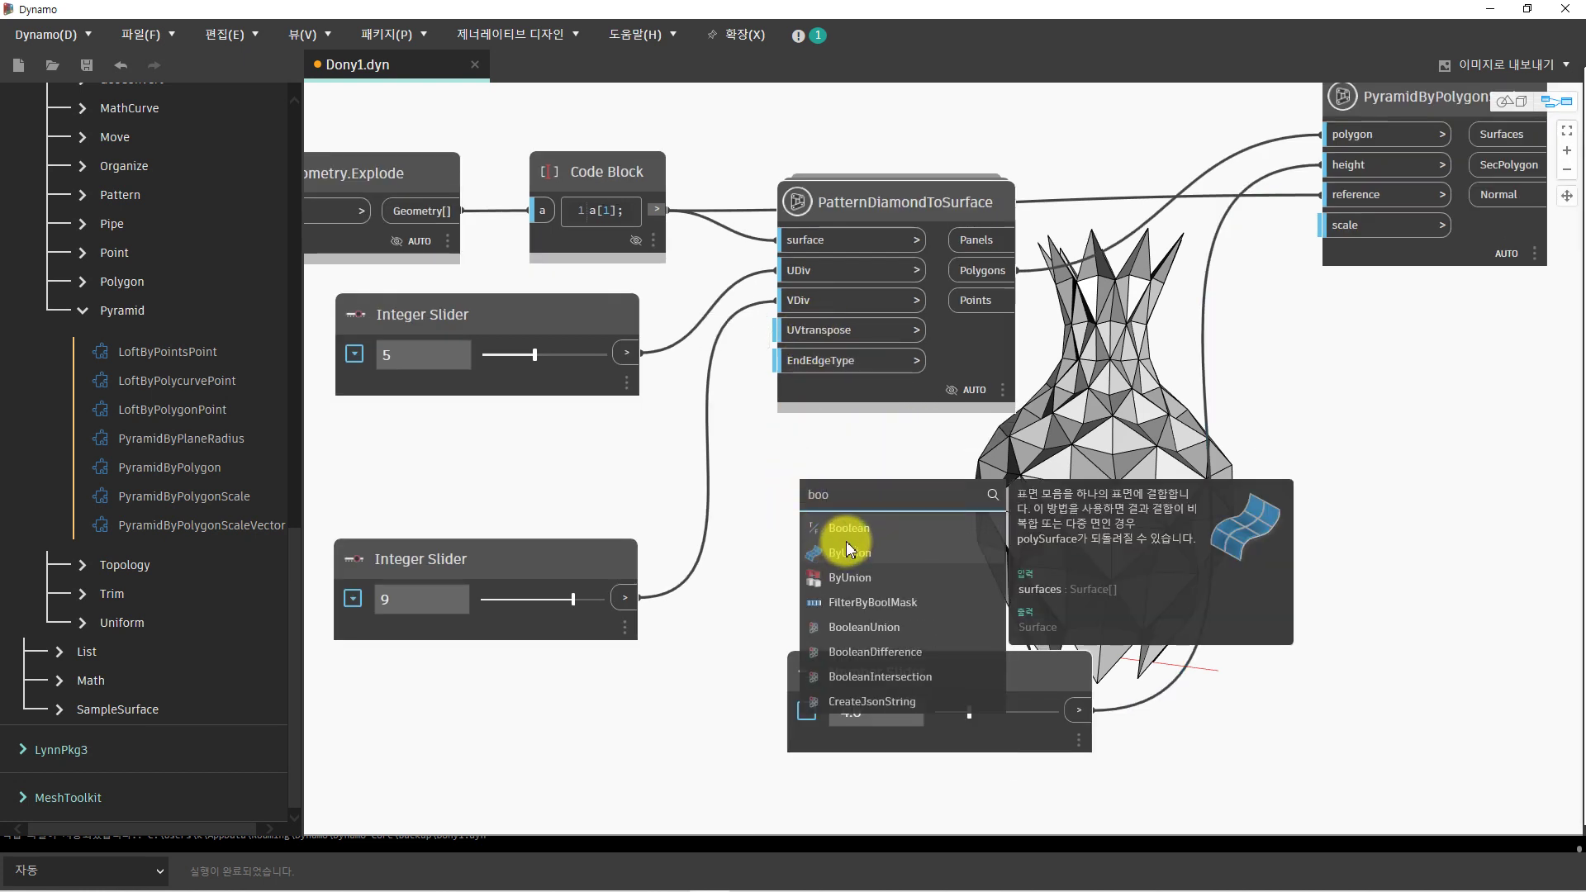
key("Return")
mouse_move(920, 549)
left_mouse_down()
mouse_move(637, 443)
mouse_move(569, 442)
mouse_move(806, 329)
left_mouse_up()
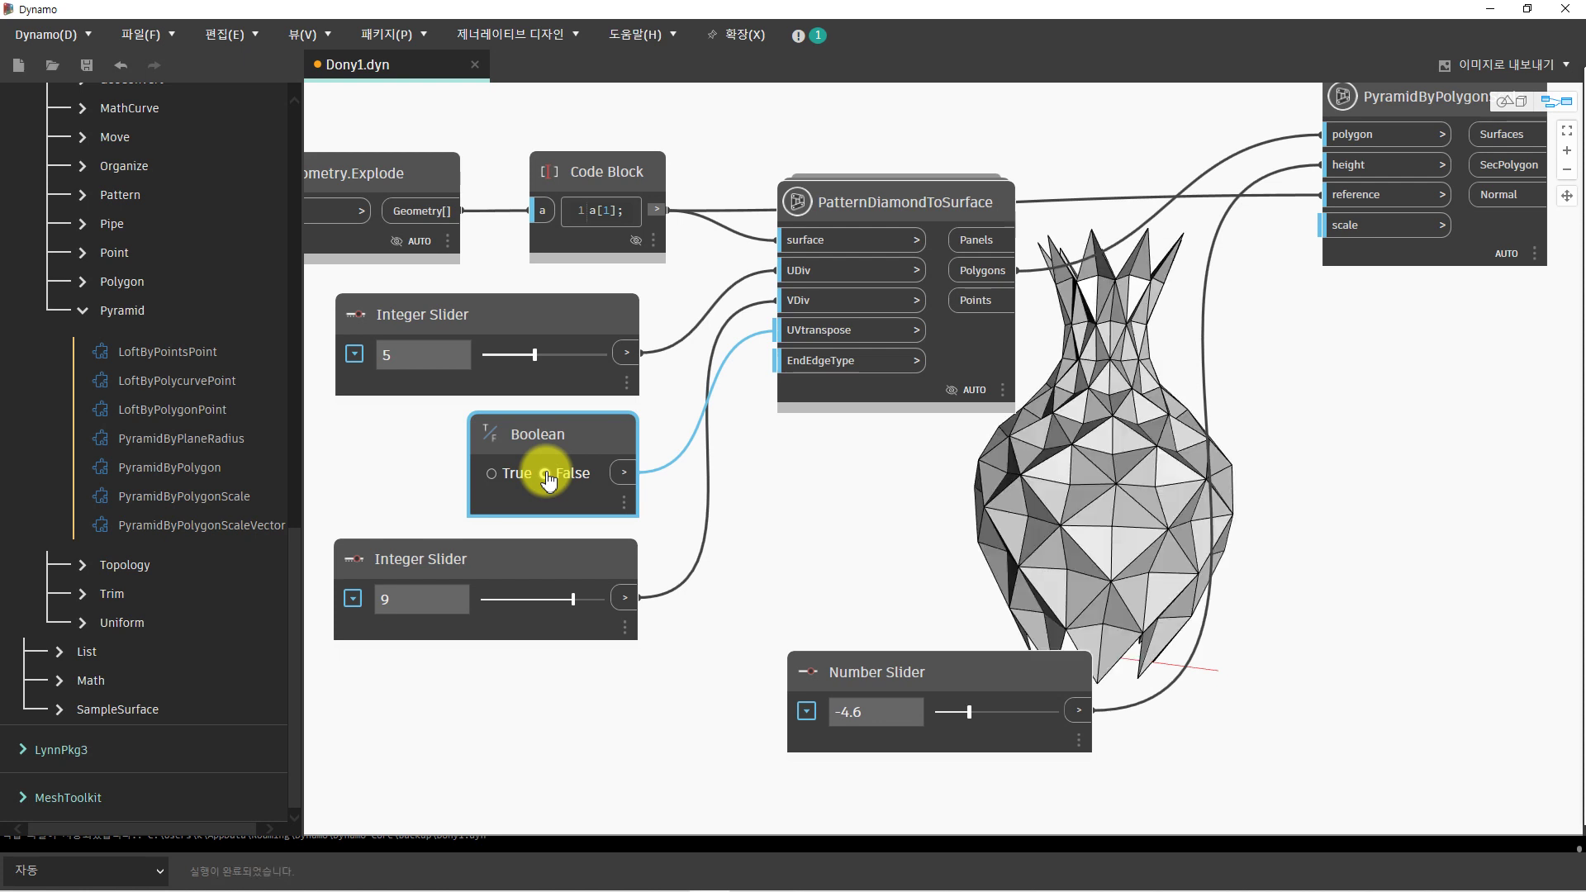
Raise the second diamond division count to 12 for denser pyramid panels.
scroll(1270, 542, "down", 2)
mouse_move(931, 496)
middle_mouse_down()
mouse_move(991, 330)
mouse_move(946, 450)
mouse_move(913, 381)
middle_mouse_up()
scroll(991, 329, "down", 1)
middle_click_drag(796, 520, 1231, 469)
scroll(1003, 394, "up", 2)
middle_click_drag(1003, 395, 983, 320)
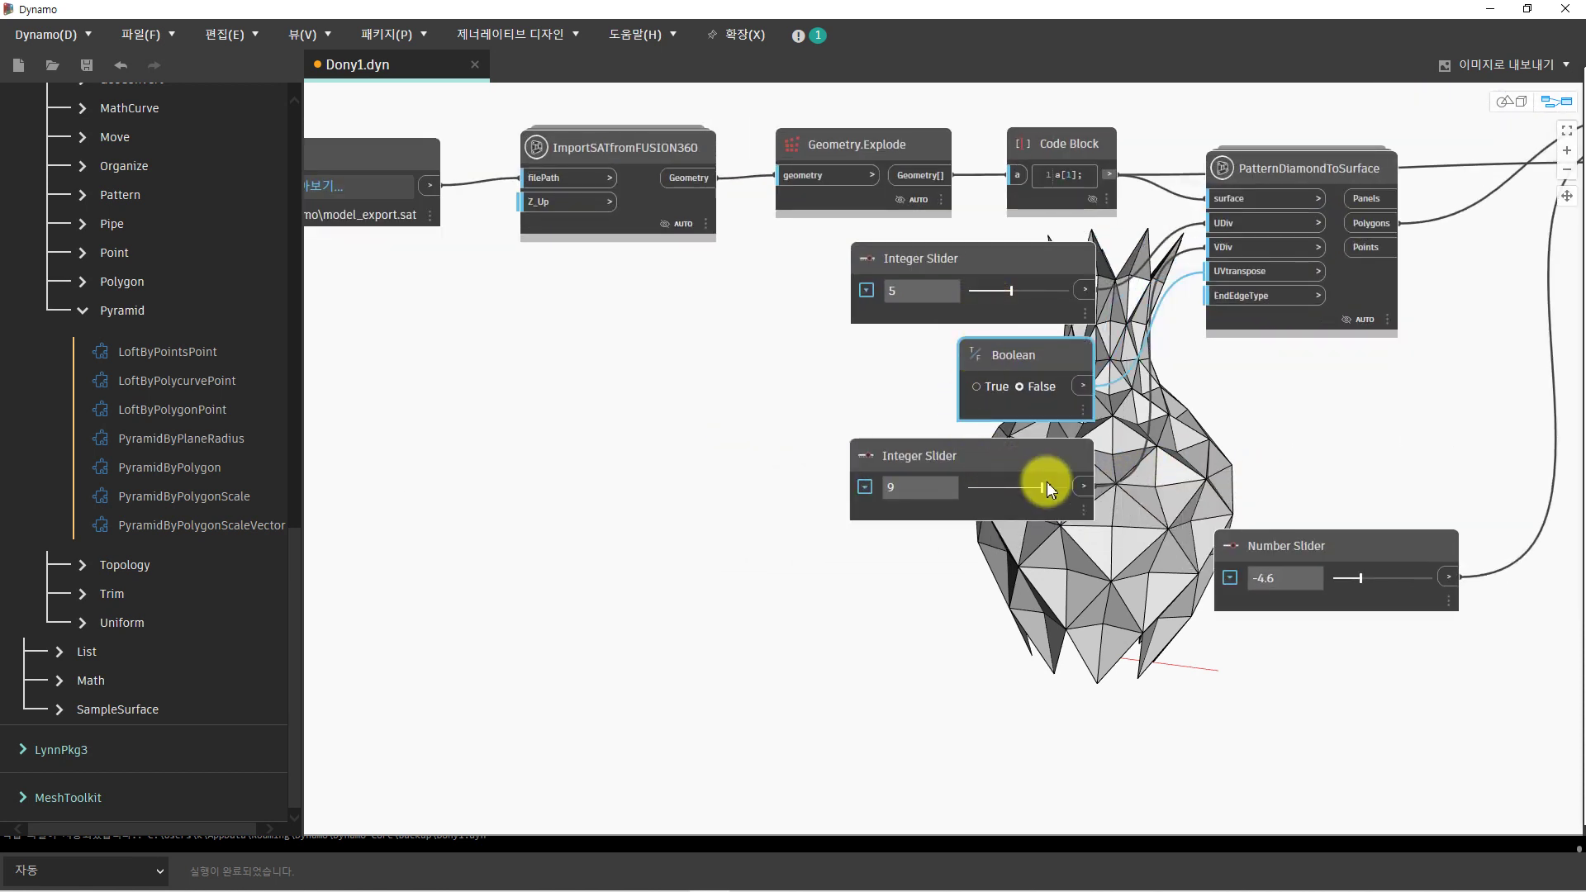
left_click_drag(1044, 487, 1113, 485)
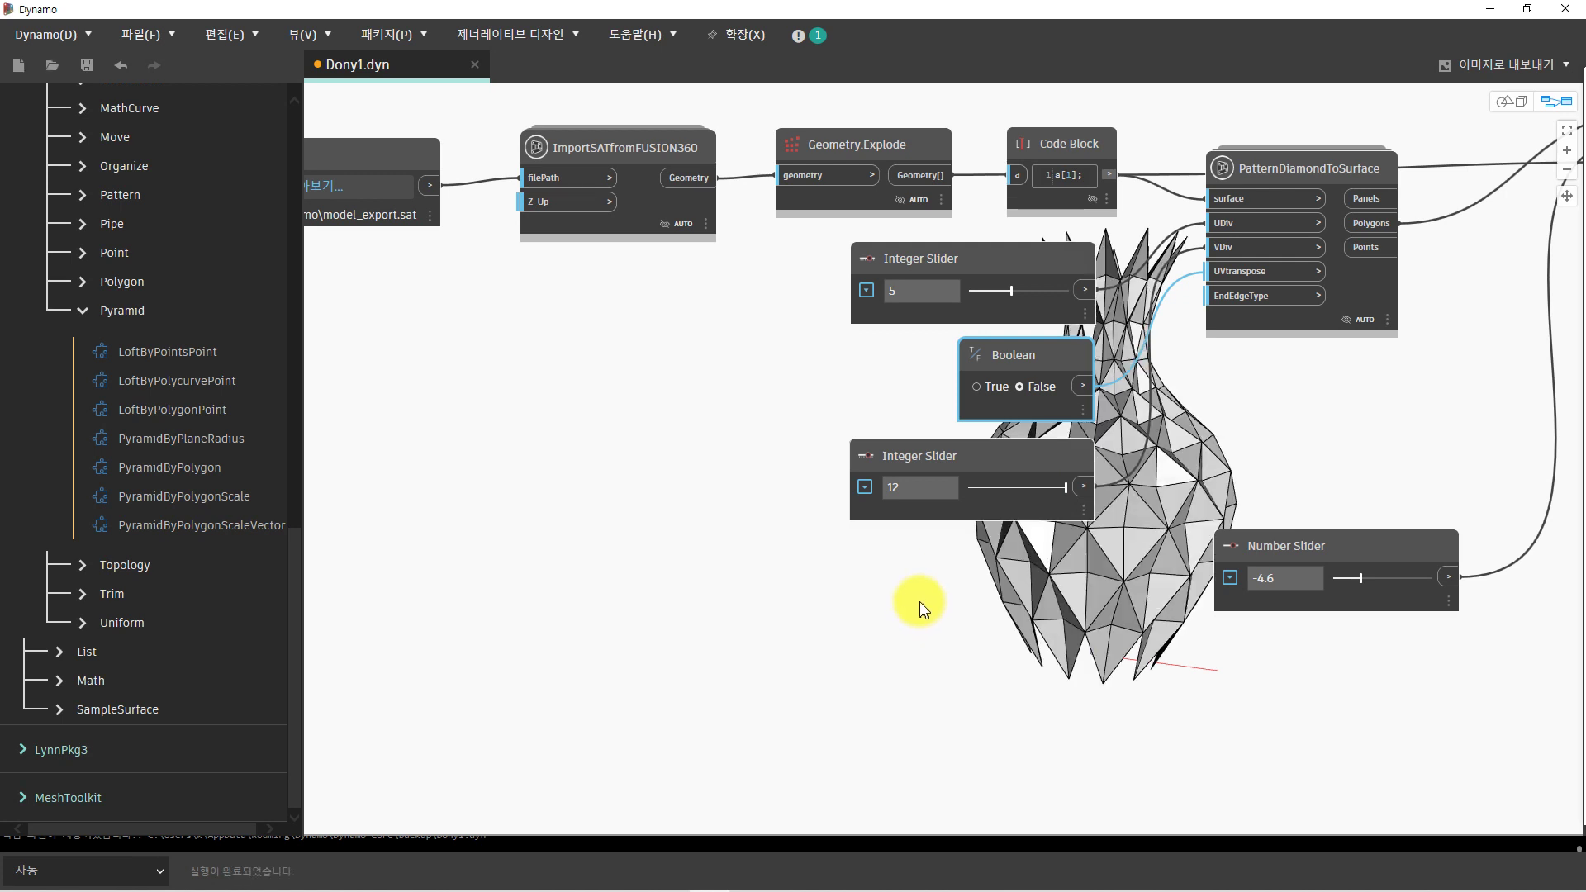
middle_click_drag(991, 485, 488, 496)
Add a PolySurface.ByJoinedSurfaces node beside PyramidByPolygonScale and wire the pyramid Surfaces into it.
middle_click_drag(1113, 389, 991, 474)
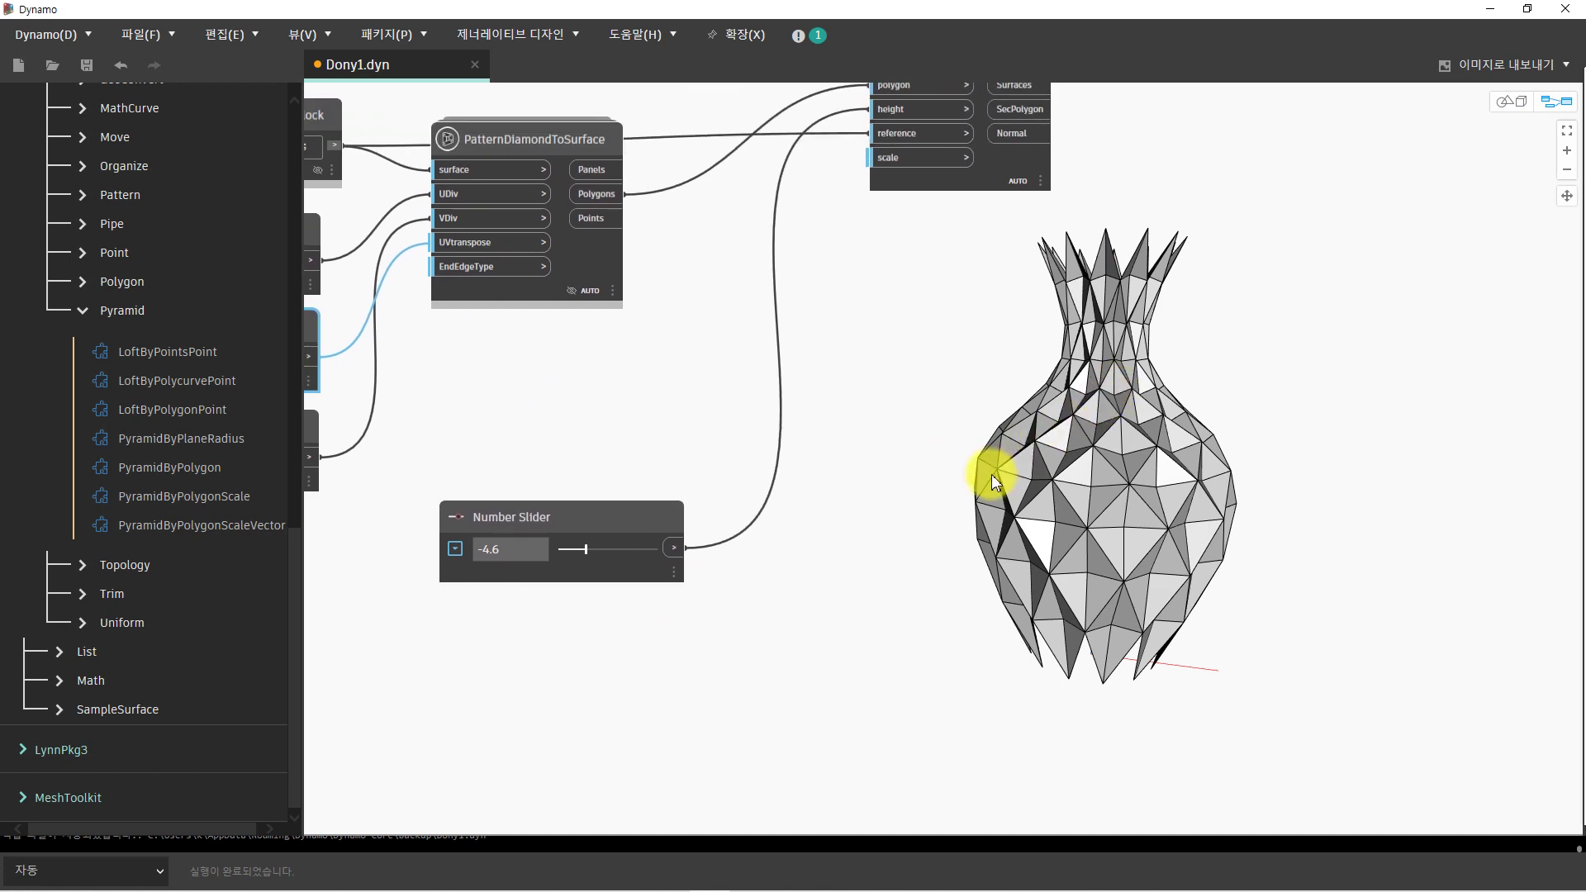
middle_click_drag(1007, 397, 738, 590)
right_click(892, 236)
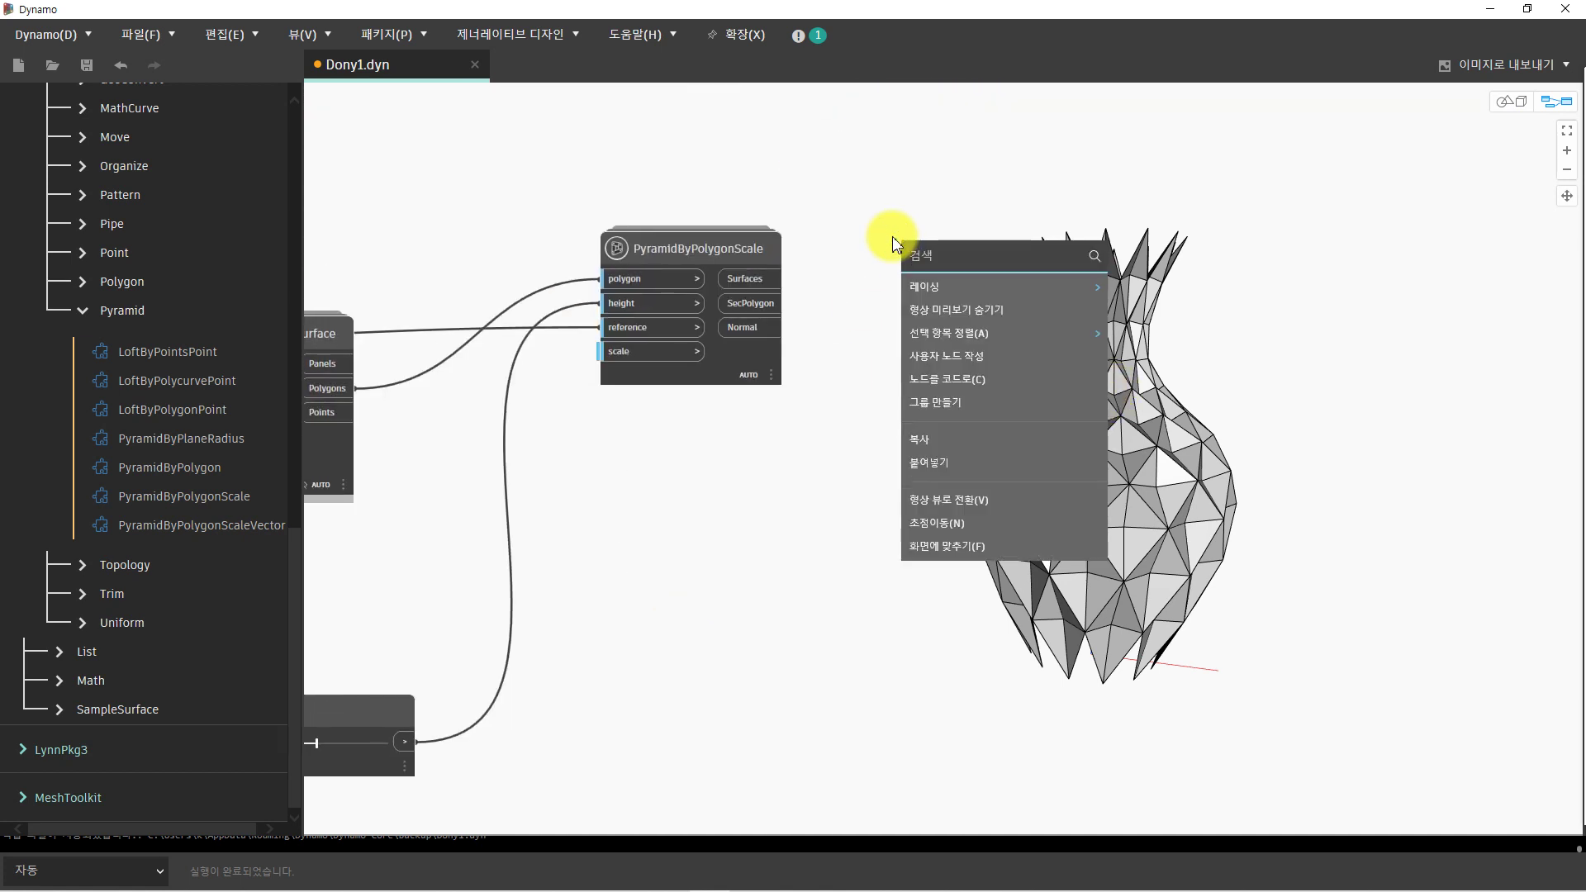
left_click(798, 224)
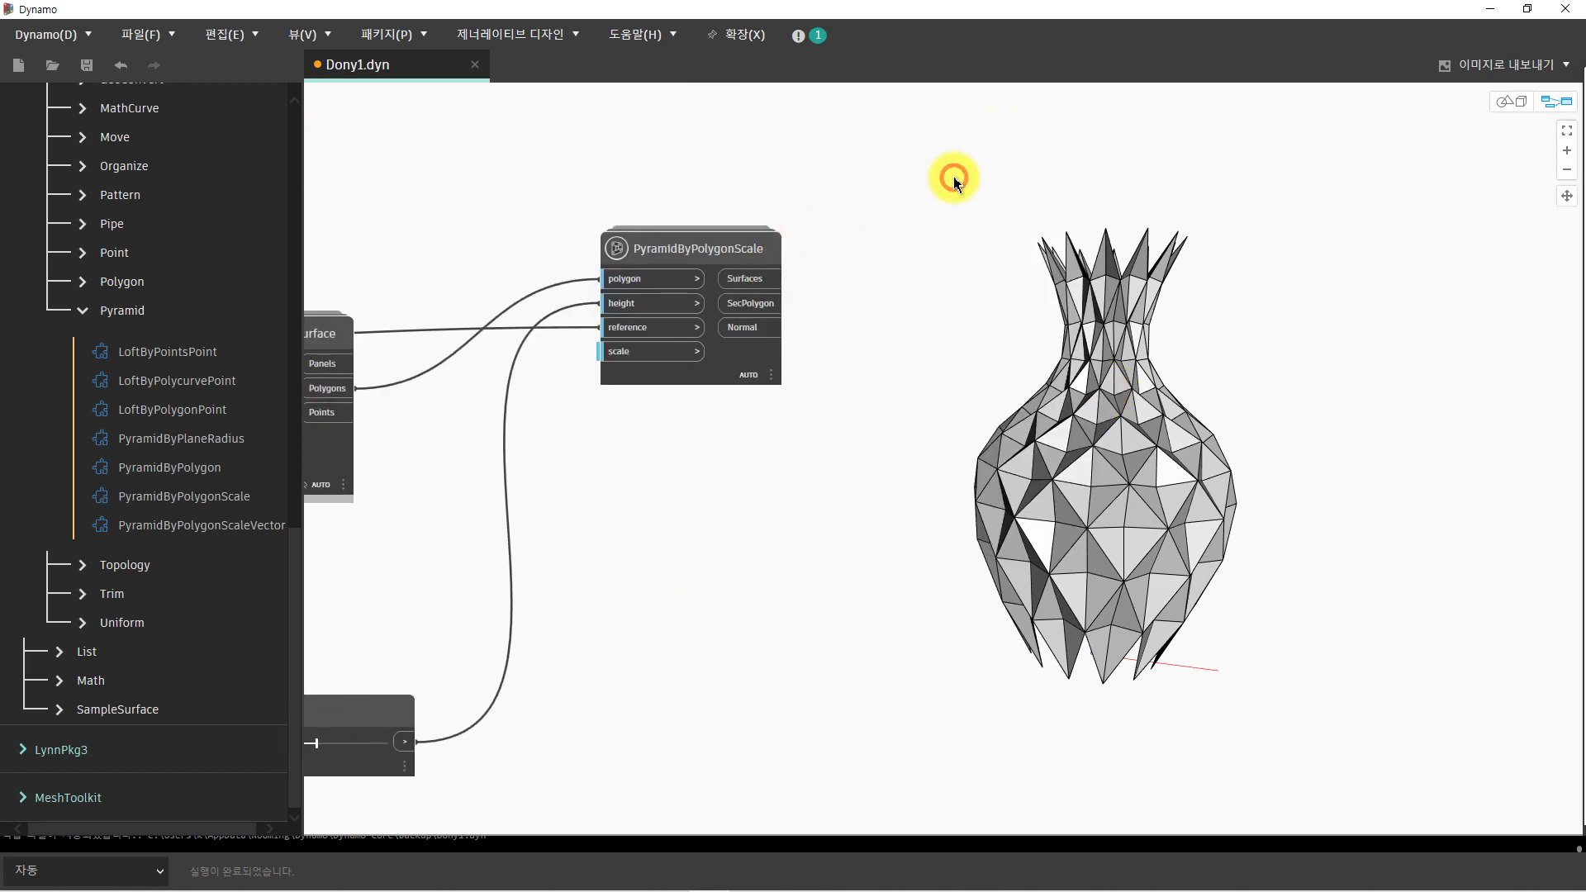
right_click(946, 213)
type("joined")
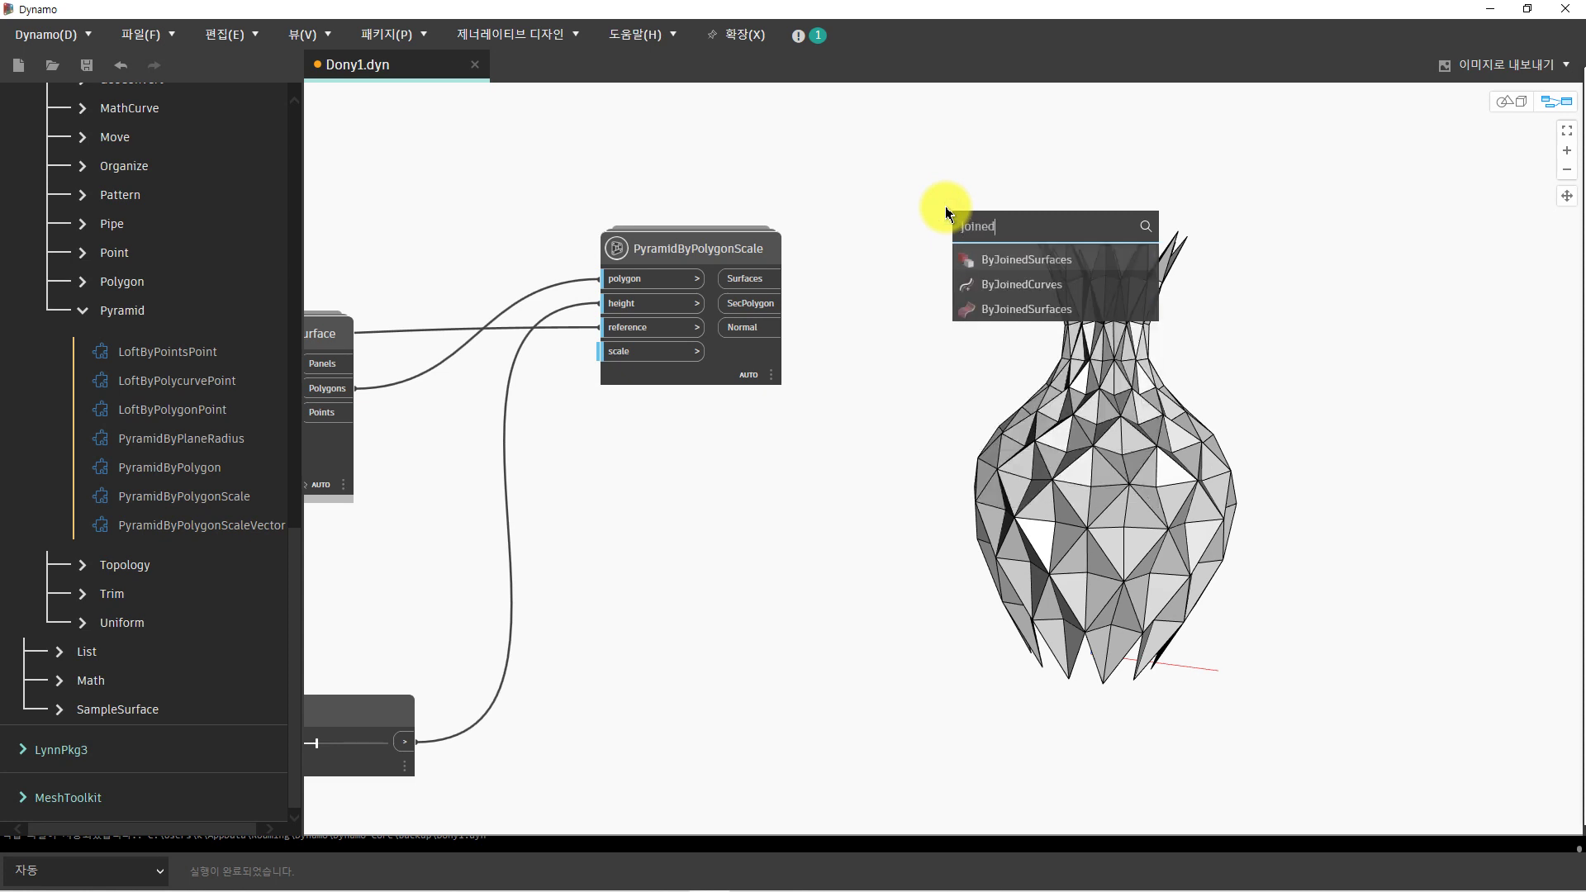
left_click(999, 310)
left_click_drag(1051, 347, 920, 258)
left_click_drag(780, 278, 891, 287)
Insert a List.Flatten node between the pyramid Surfaces and the join node's surfaces input.
middle_click_drag(987, 312, 740, 309)
mouse_move(753, 316)
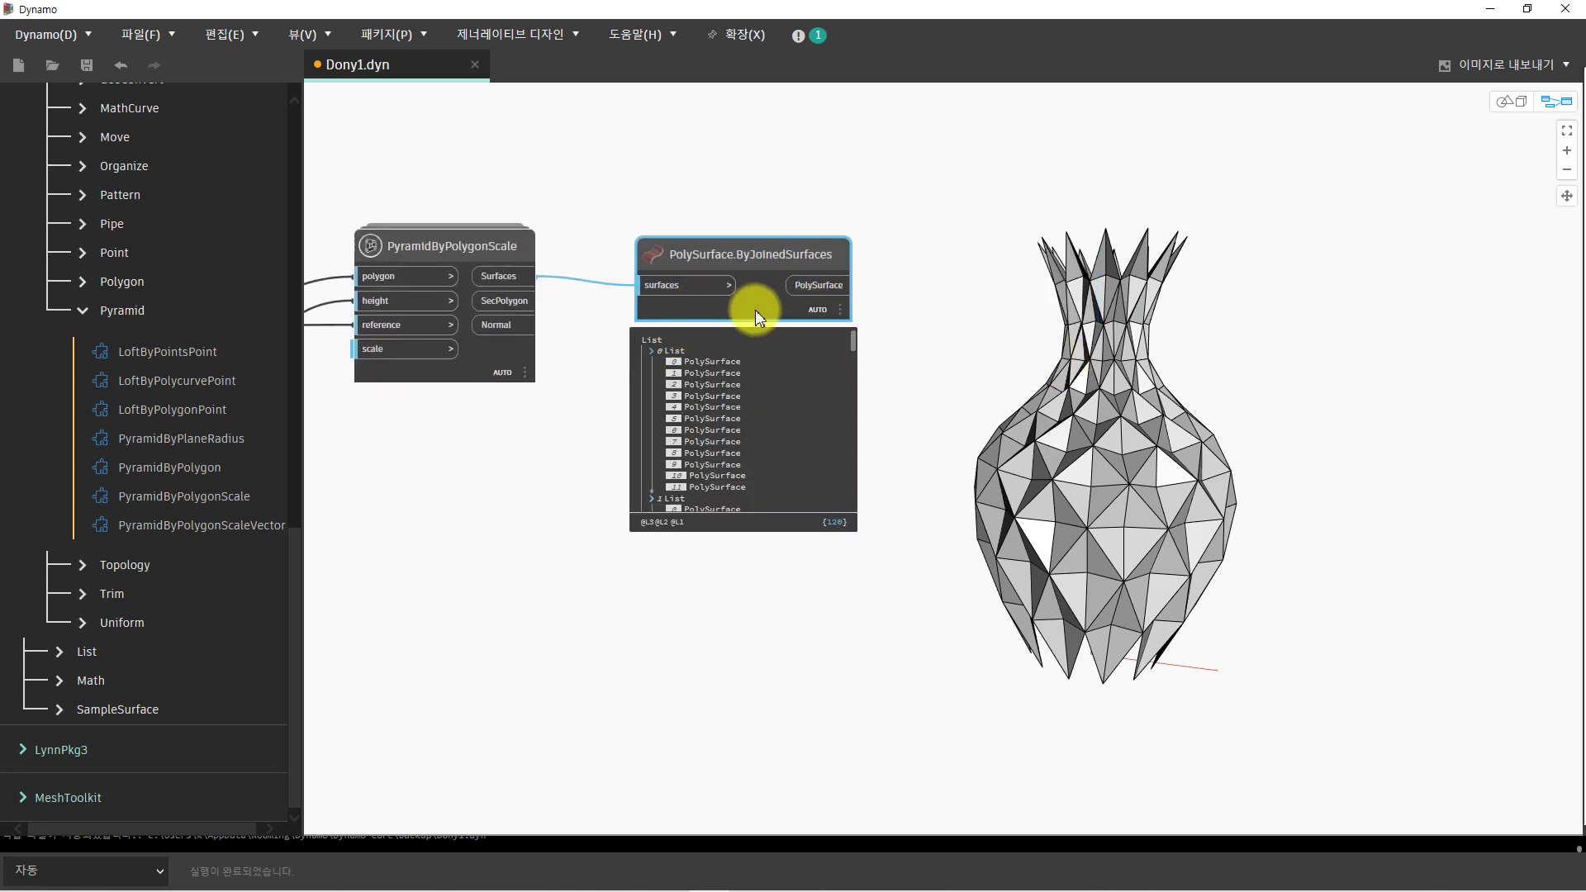
left_click_drag(755, 312, 1185, 315)
right_click(754, 213)
type("flatt")
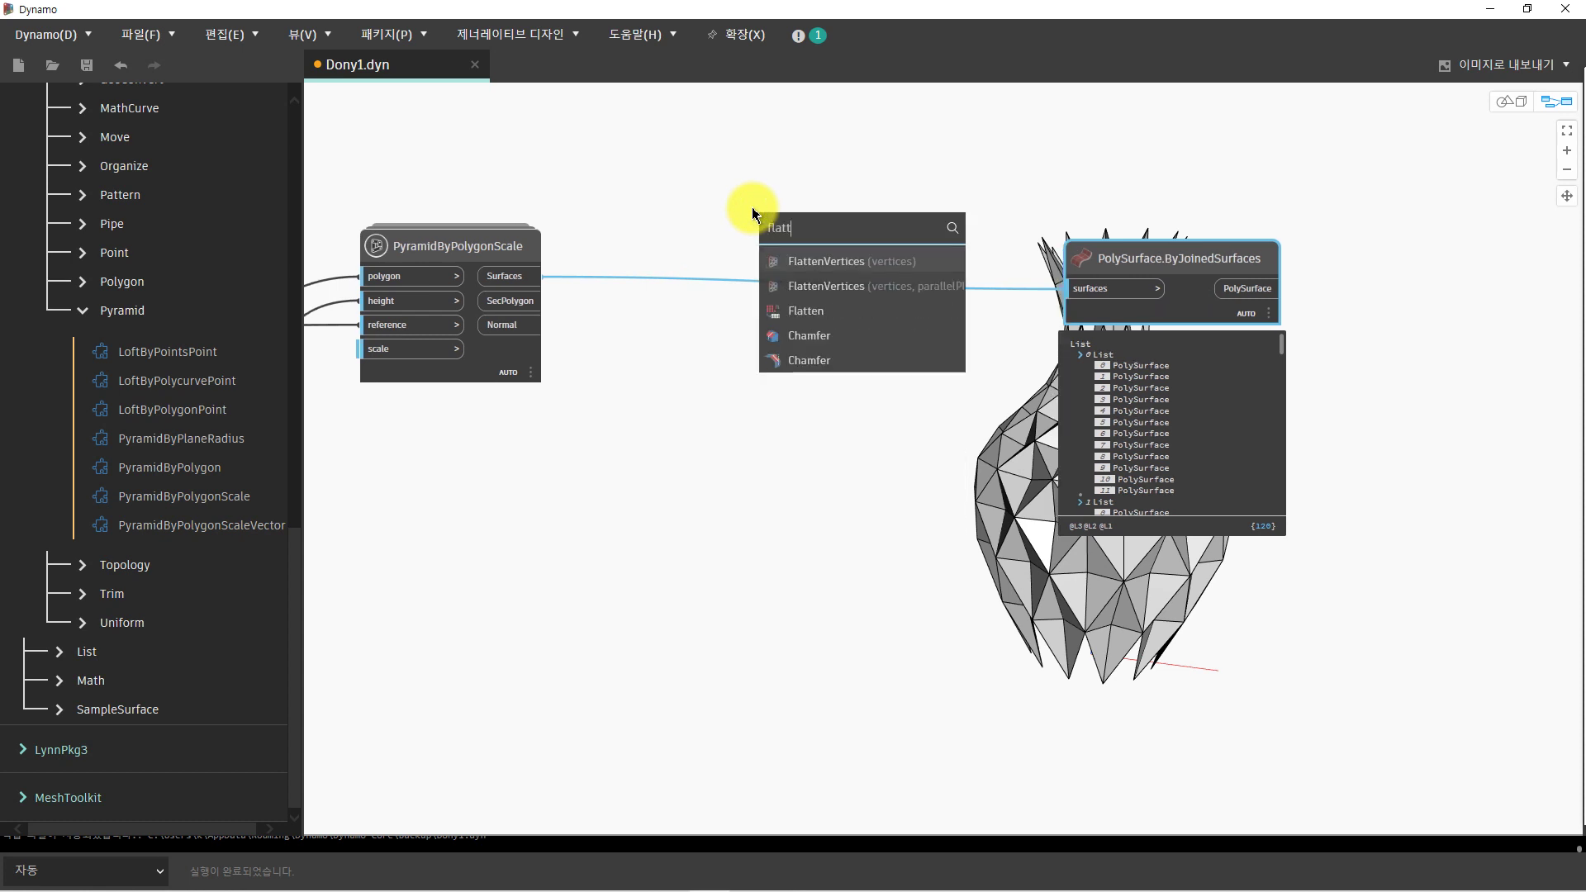
left_click(805, 311)
mouse_move(826, 329)
left_mouse_down()
mouse_move(732, 245)
mouse_move(719, 257)
left_mouse_up()
left_click(541, 276)
left_click(683, 281)
left_click(803, 282)
left_click(1084, 278)
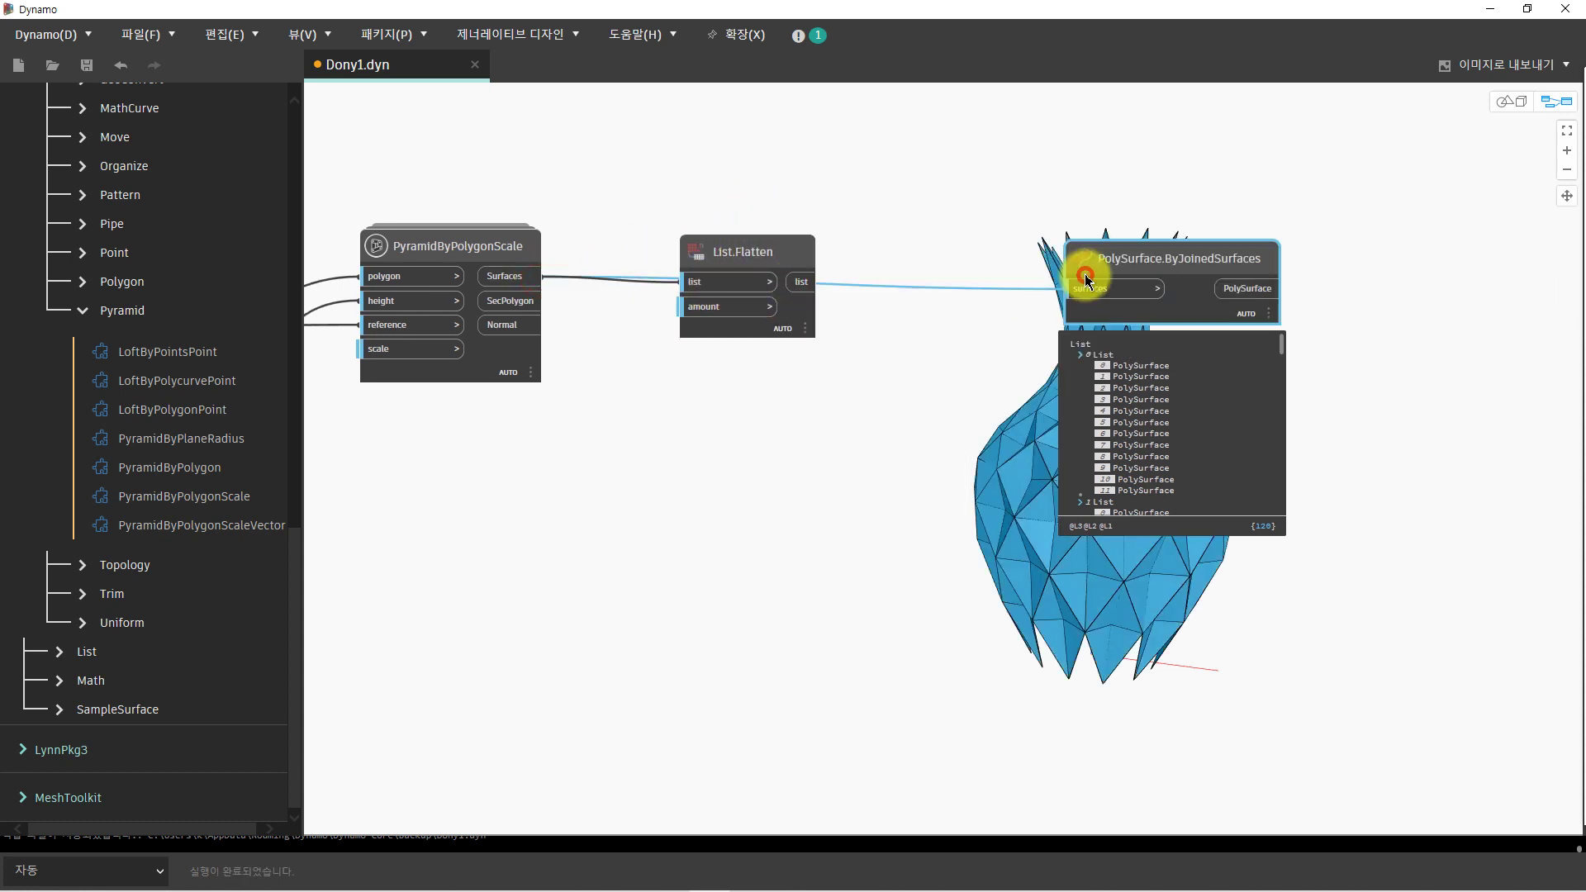
Line up List.Flatten and PolySurface.ByJoinedSurfaces neatly beside the pyramid node.
left_click_drag(782, 317, 788, 293)
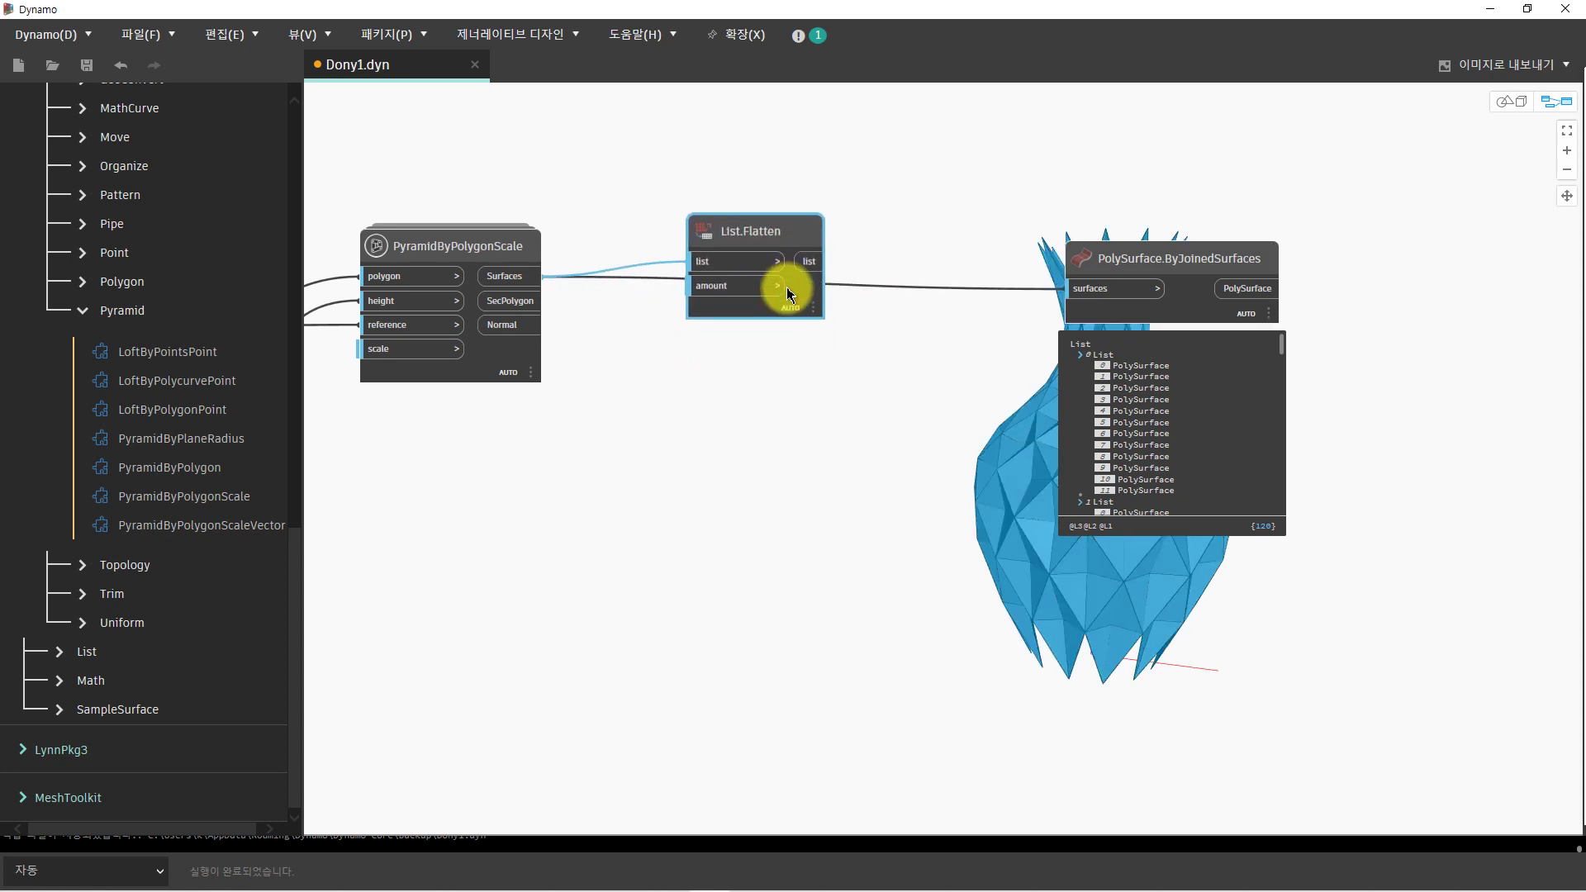
left_click_drag(1100, 264, 924, 244)
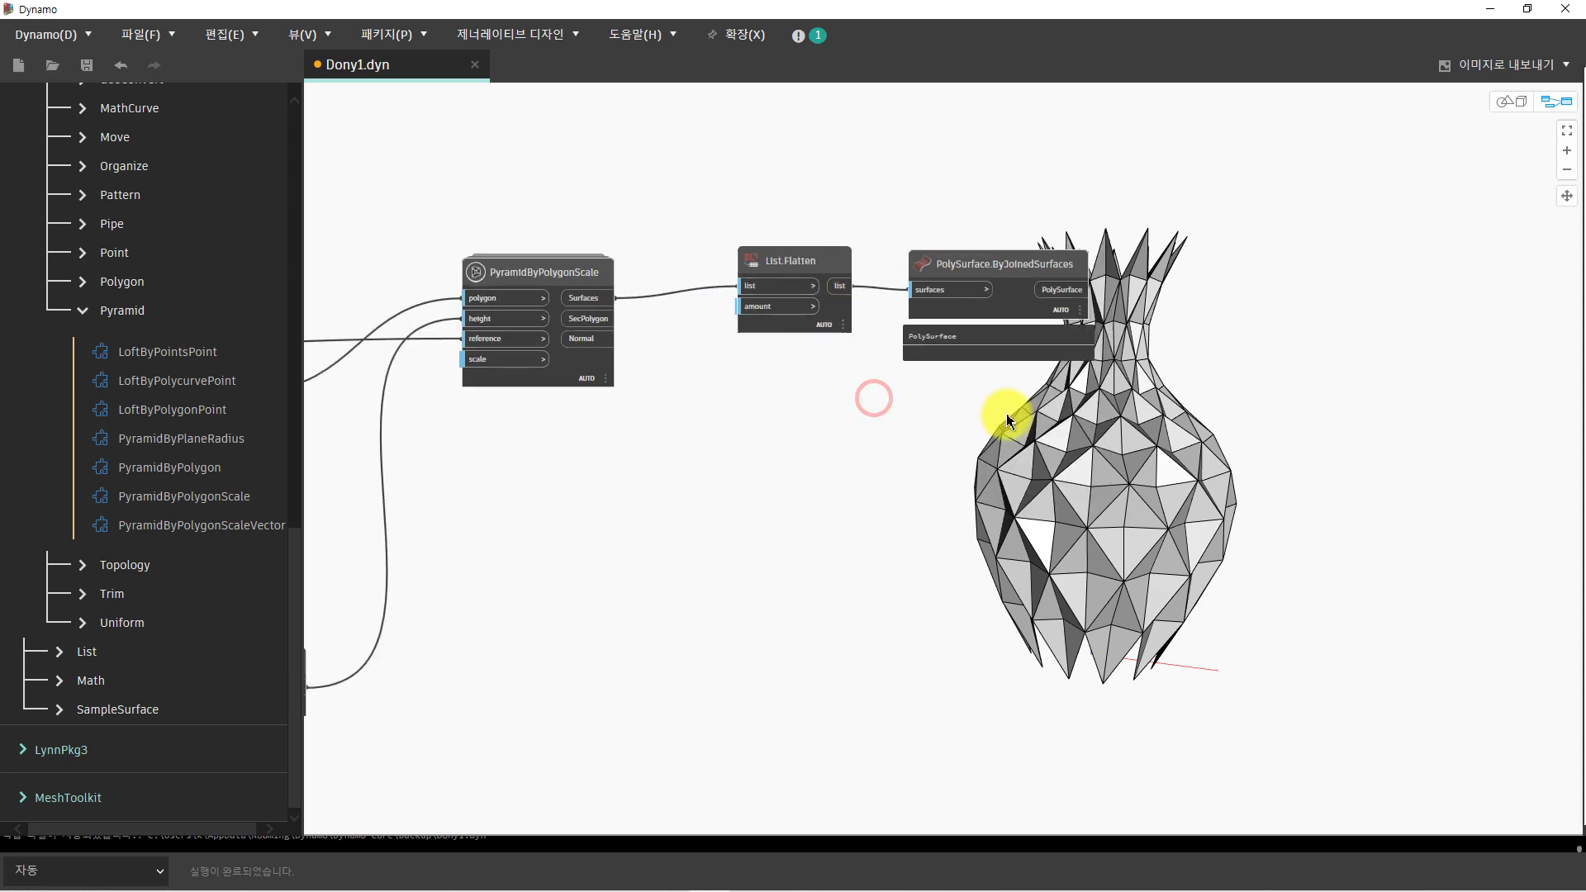
middle_click_drag(816, 343, 658, 358)
right_click(785, 314)
Add a Geometry.ExportToSAT node fed by the joined PolySurface.
type("export")
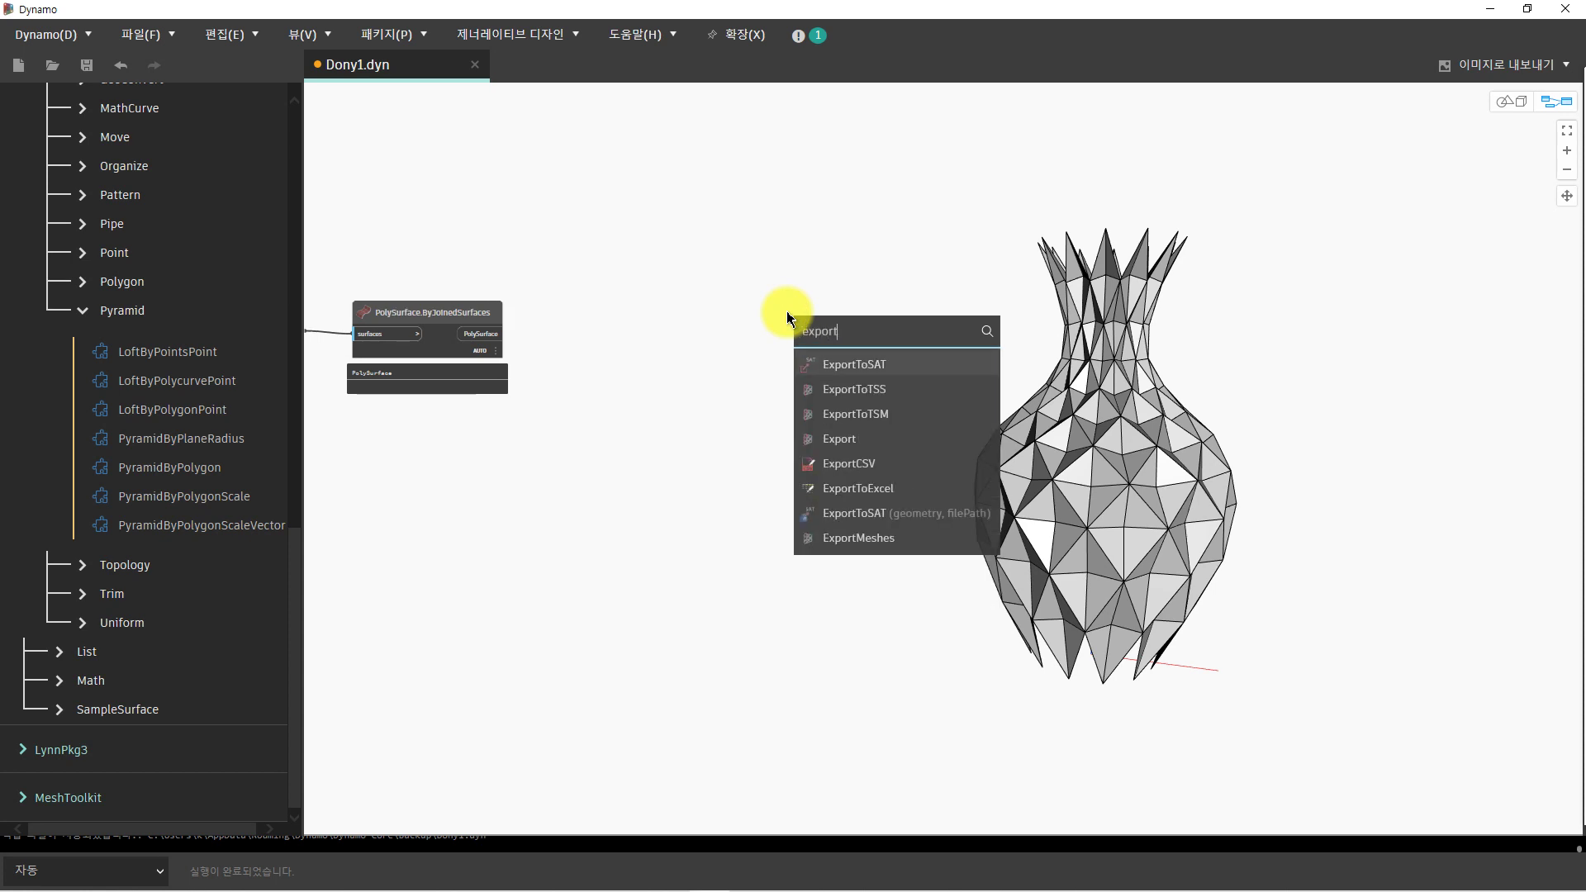
left_click(856, 513)
mouse_move(893, 524)
left_mouse_down()
mouse_move(610, 313)
mouse_move(567, 326)
left_mouse_up()
scroll(487, 338, "up", 2)
left_click(485, 341)
left_click(625, 331)
left_click_drag(806, 382, 1052, 396)
Reposition the File Path node below PolySurface, near ExportToSAT.
scroll(1239, 405, "down", 2)
scroll(917, 454, "down", 5)
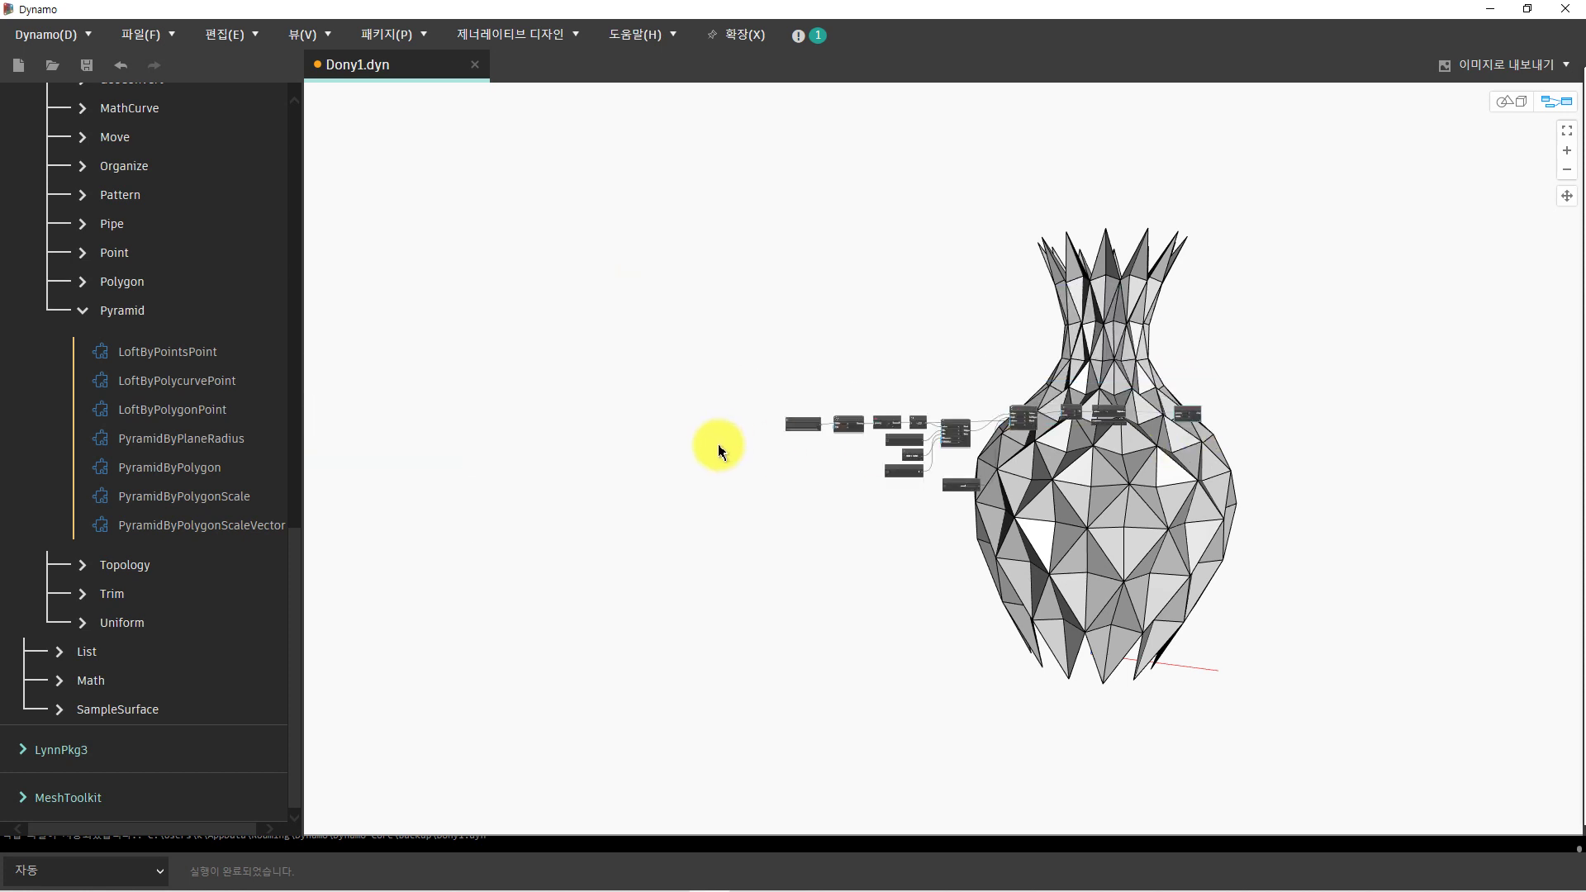
scroll(809, 460, "up", 4)
left_click_drag(849, 480, 750, 386)
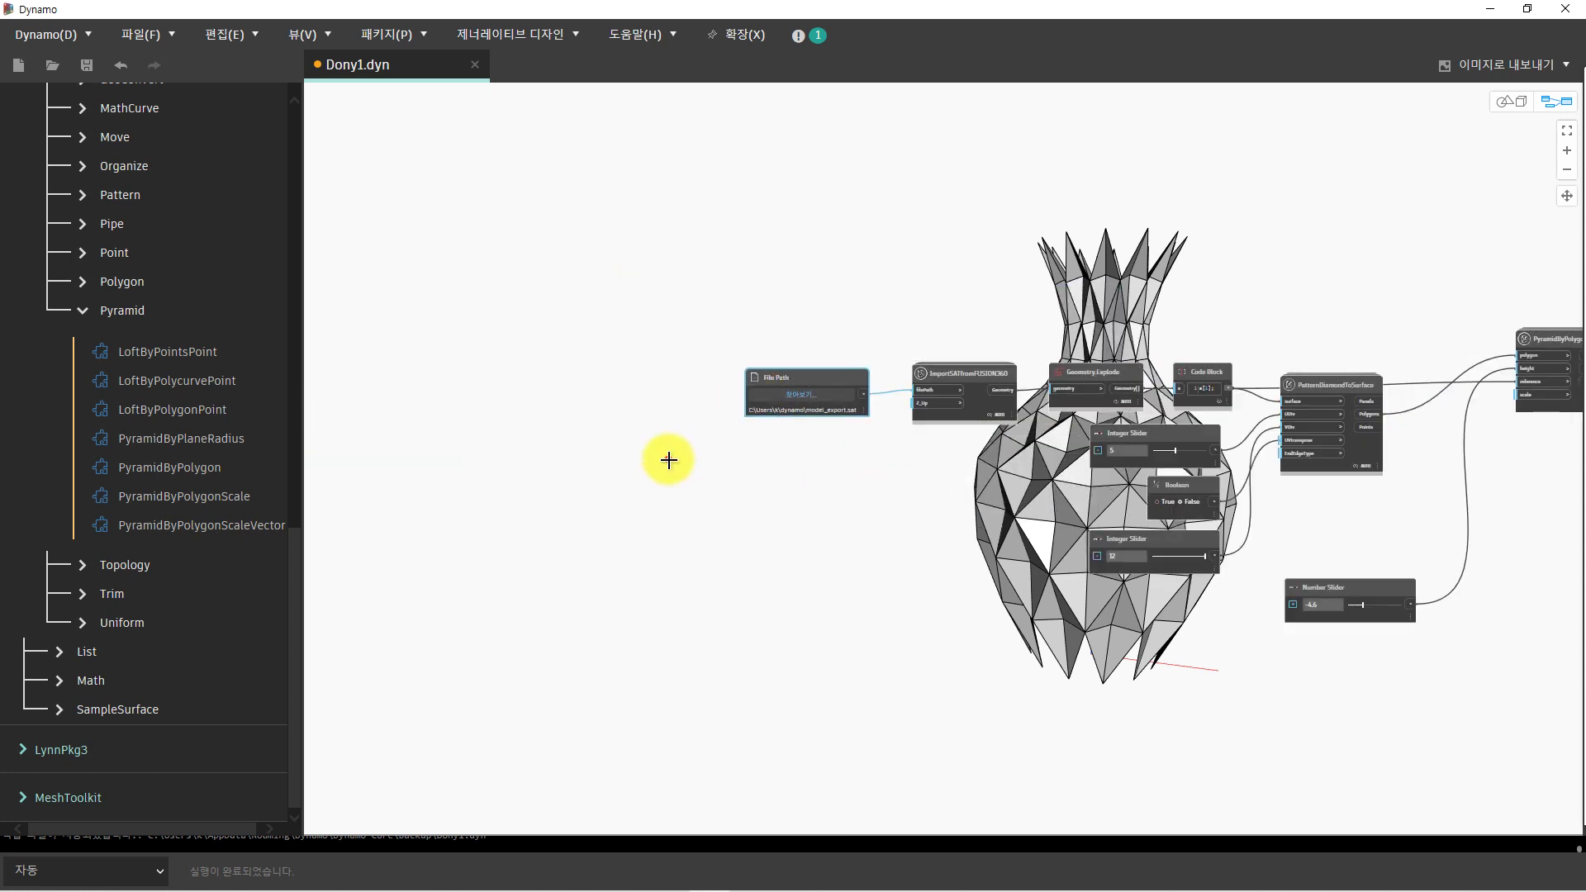
scroll(1157, 485, "down", 2)
middle_click_drag(1157, 485, 435, 400)
scroll(581, 344, "up", 2)
scroll(580, 343, "up", 3)
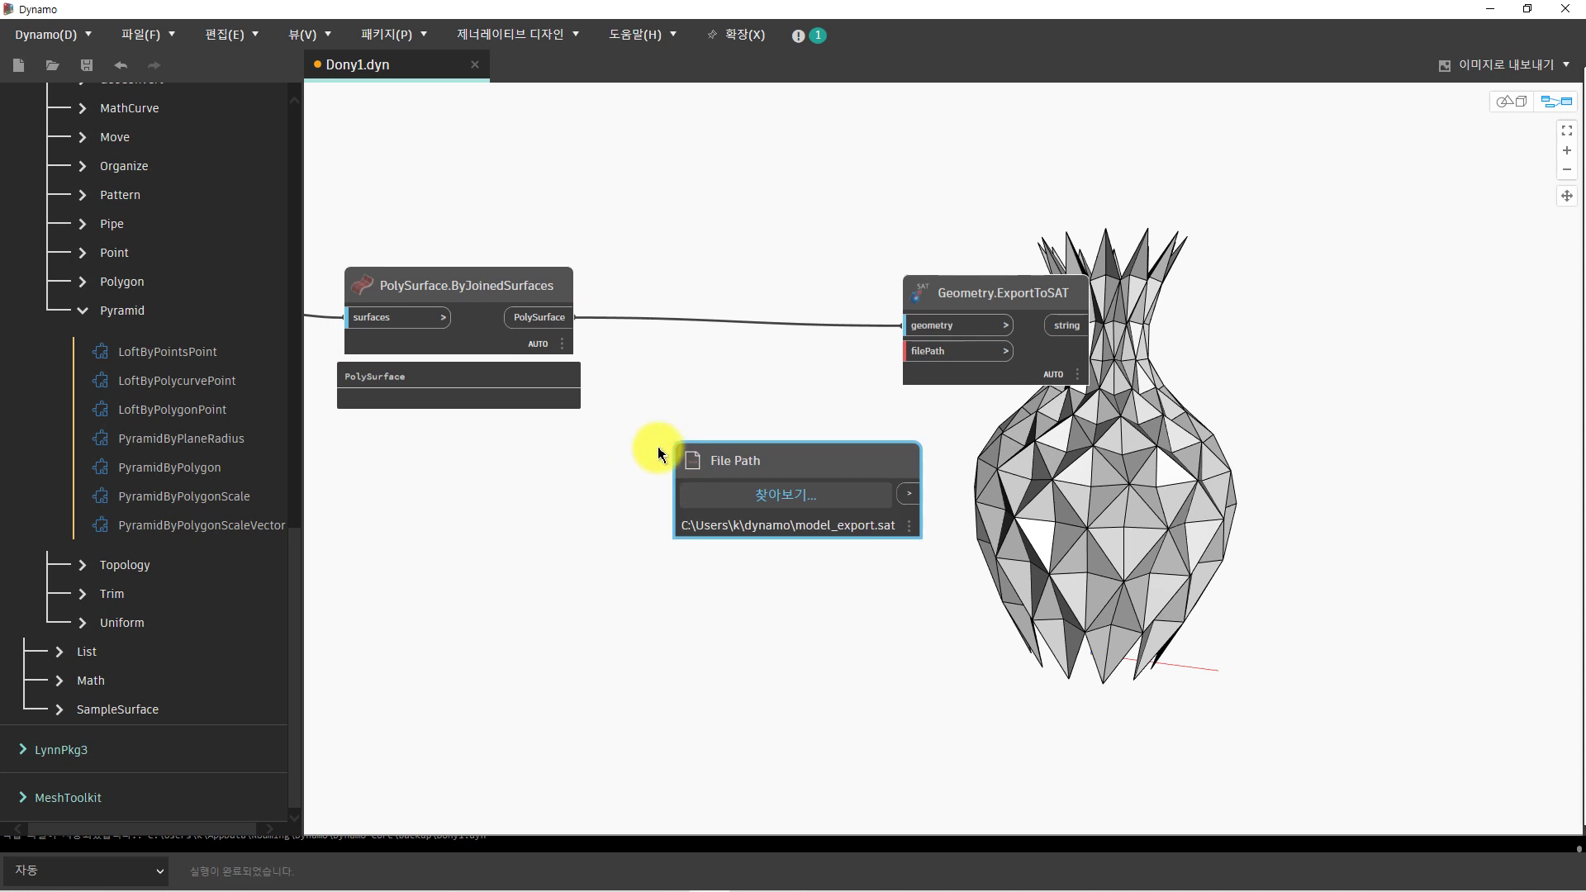
left_click_drag(761, 460, 424, 460)
Set the File Path to model_import.sat and wire it into ExportToSAT's filePath.
left_click(443, 495)
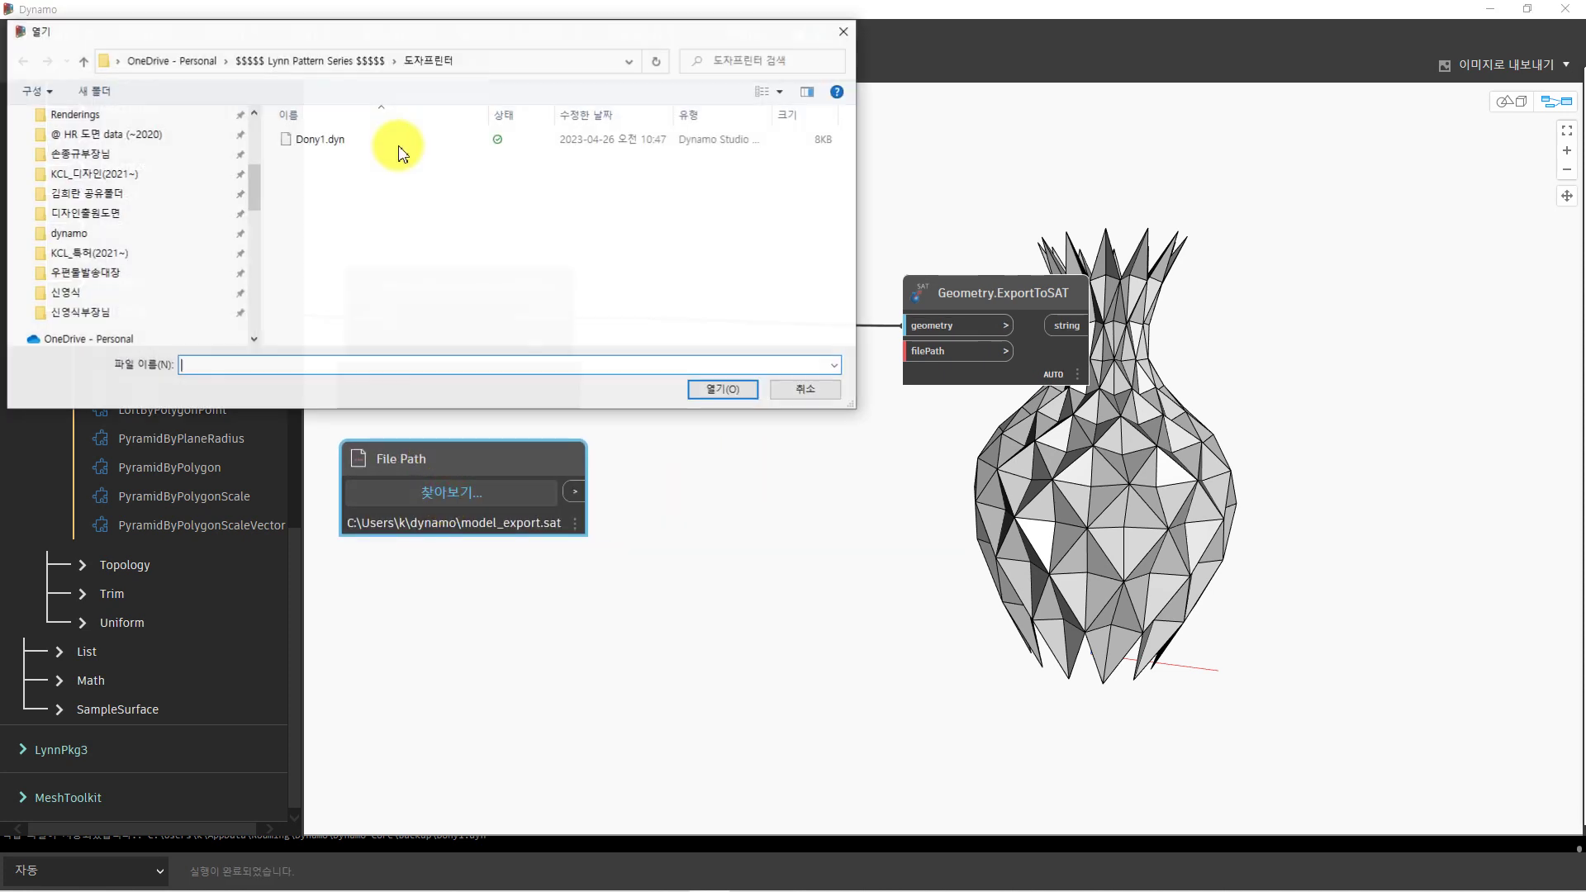
left_click(364, 240)
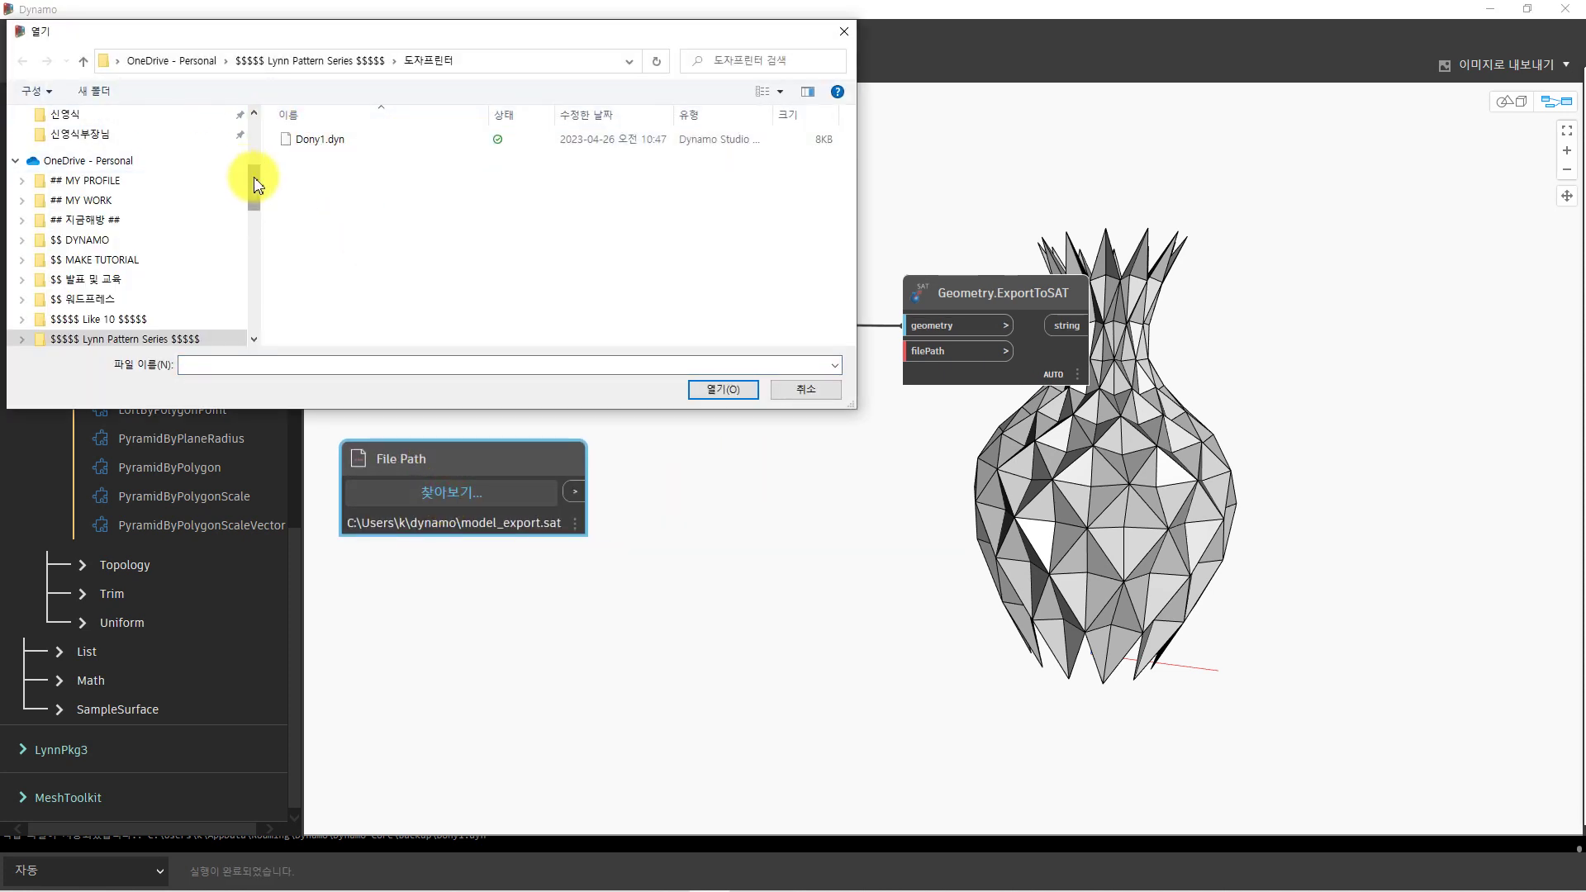
left_click(244, 35)
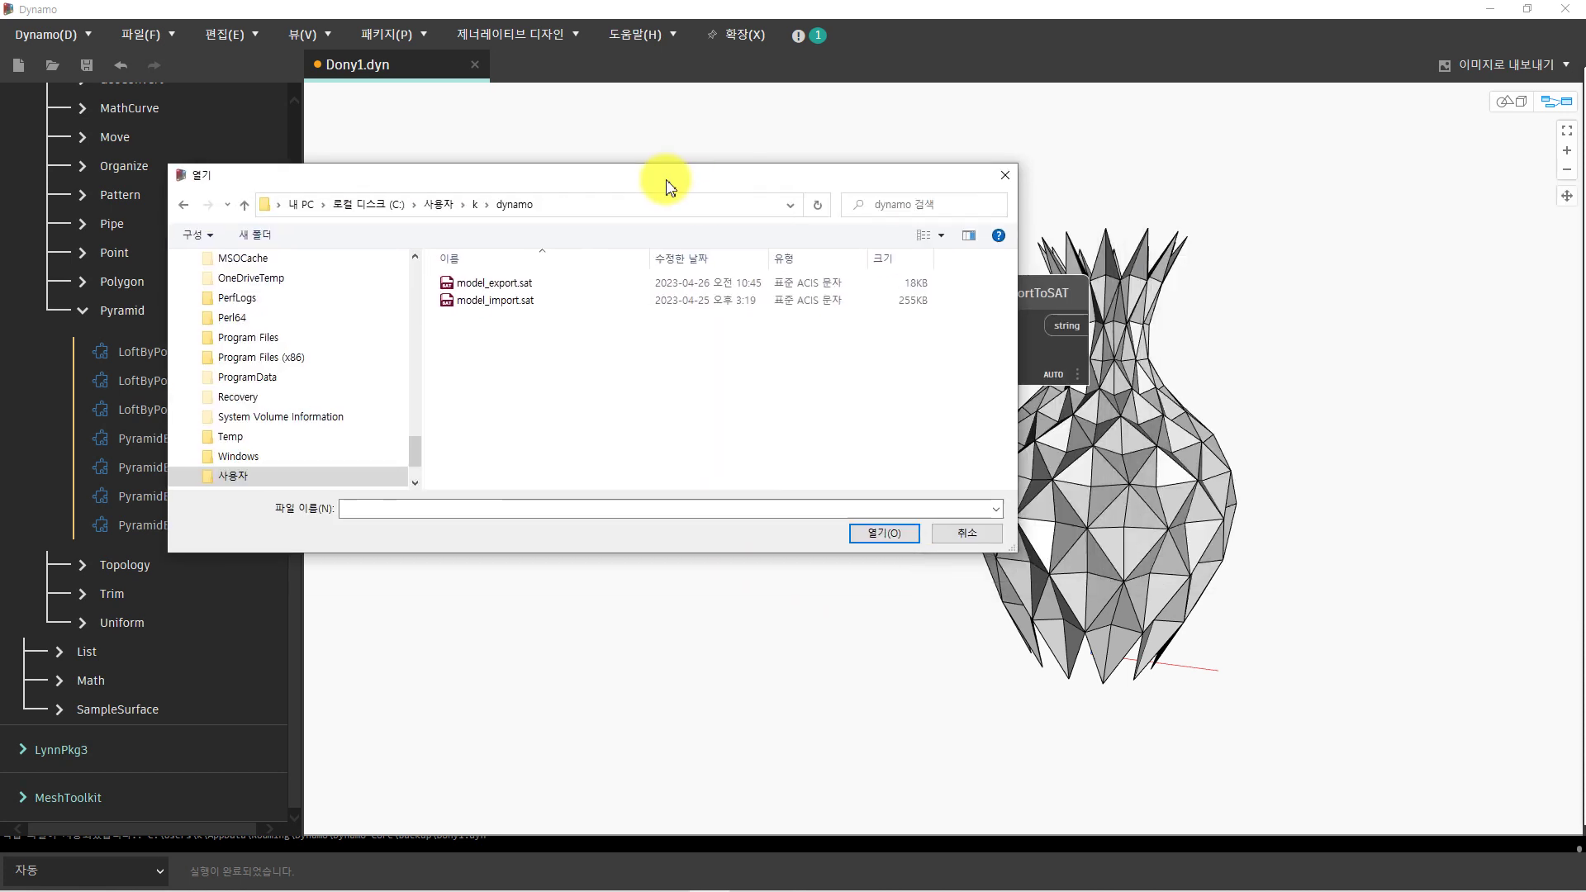
left_click(481, 305)
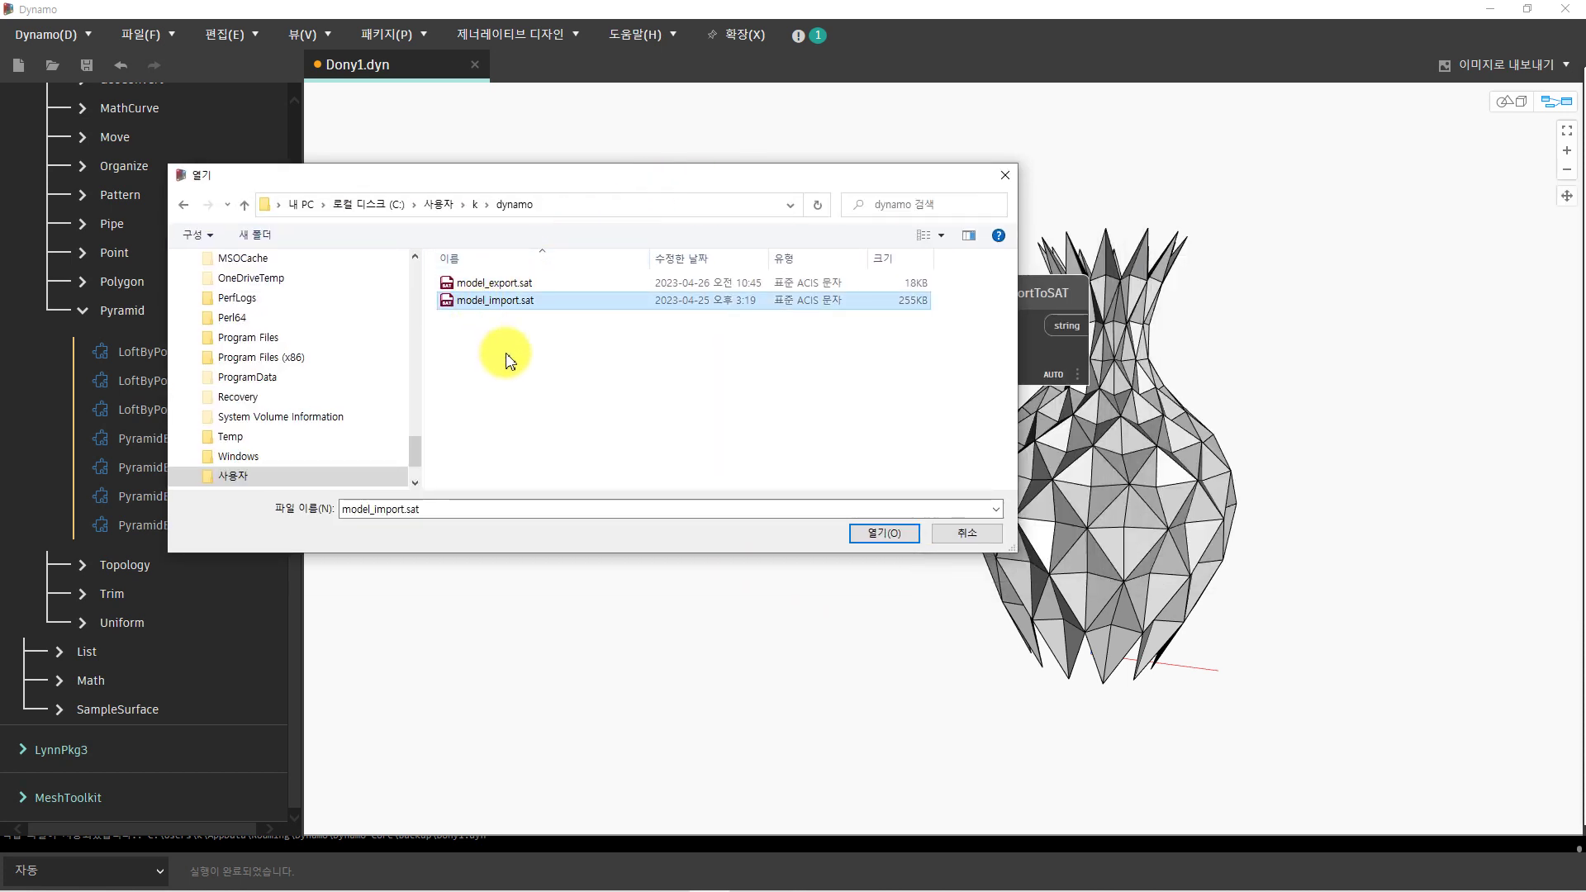
left_click(882, 532)
left_click_drag(568, 501, 912, 351)
left_click_drag(999, 299, 800, 303)
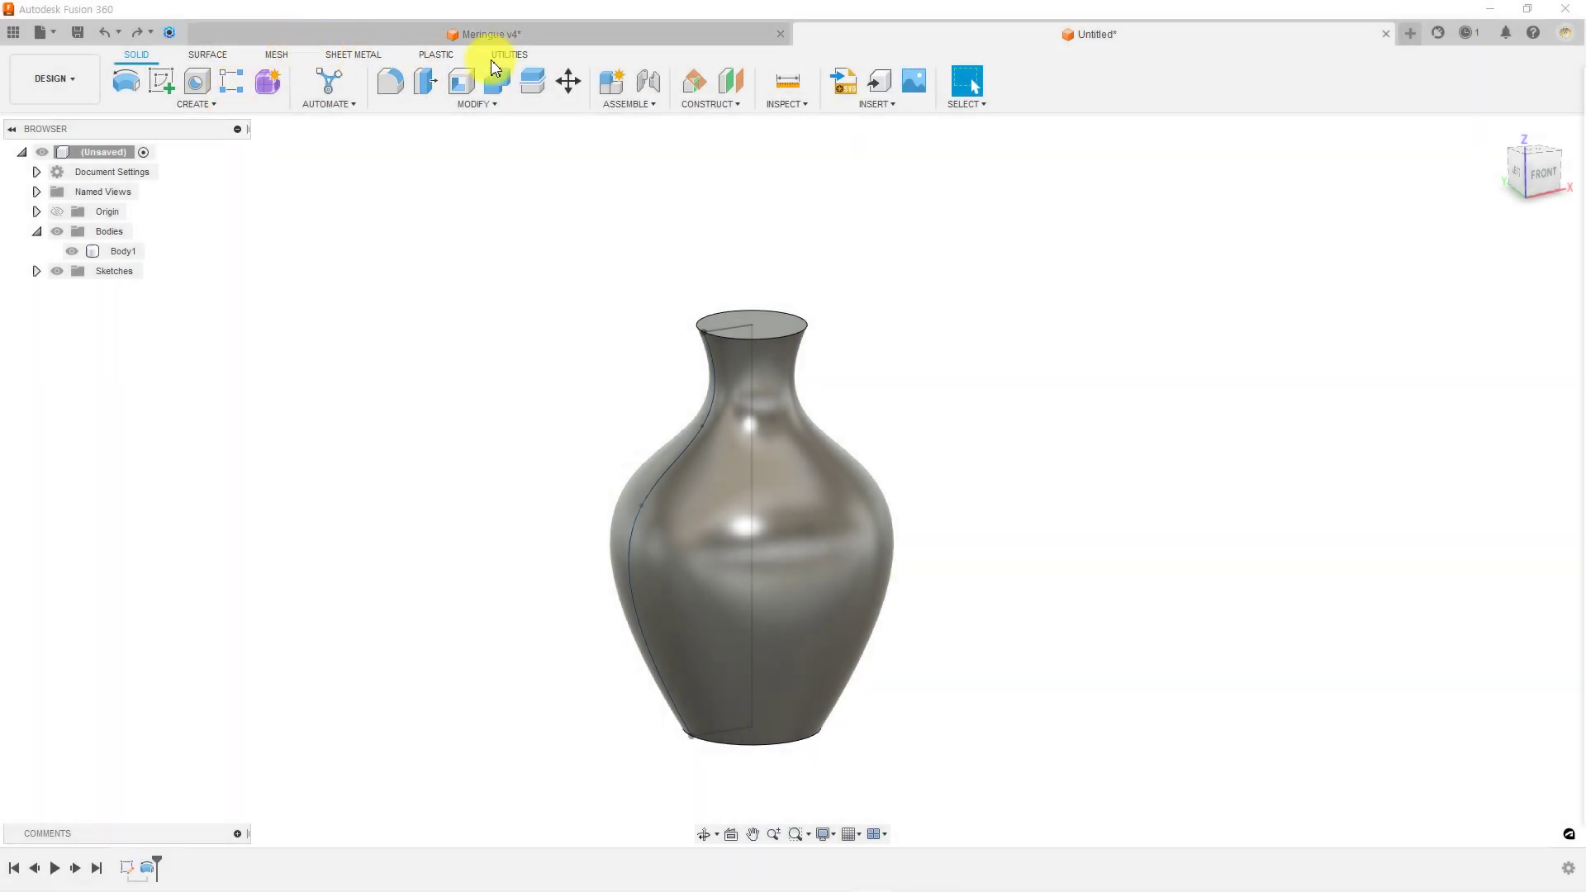
Import the vase with the OpenFromSAT add-in and hide the smooth Body1.
left_click(507, 53)
left_click(242, 105)
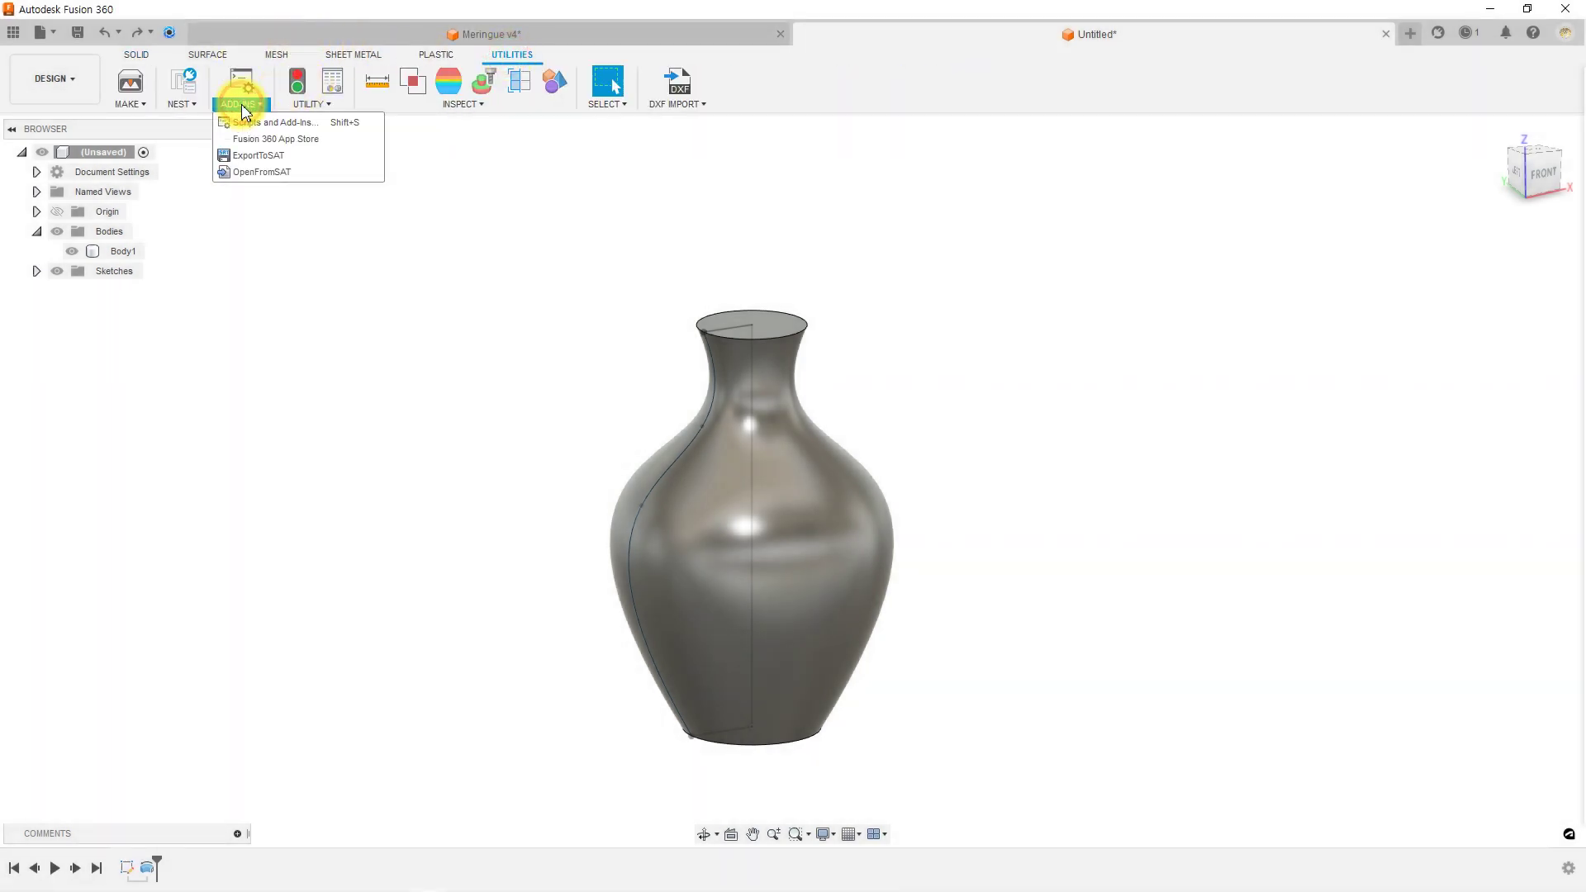
left_click(261, 171)
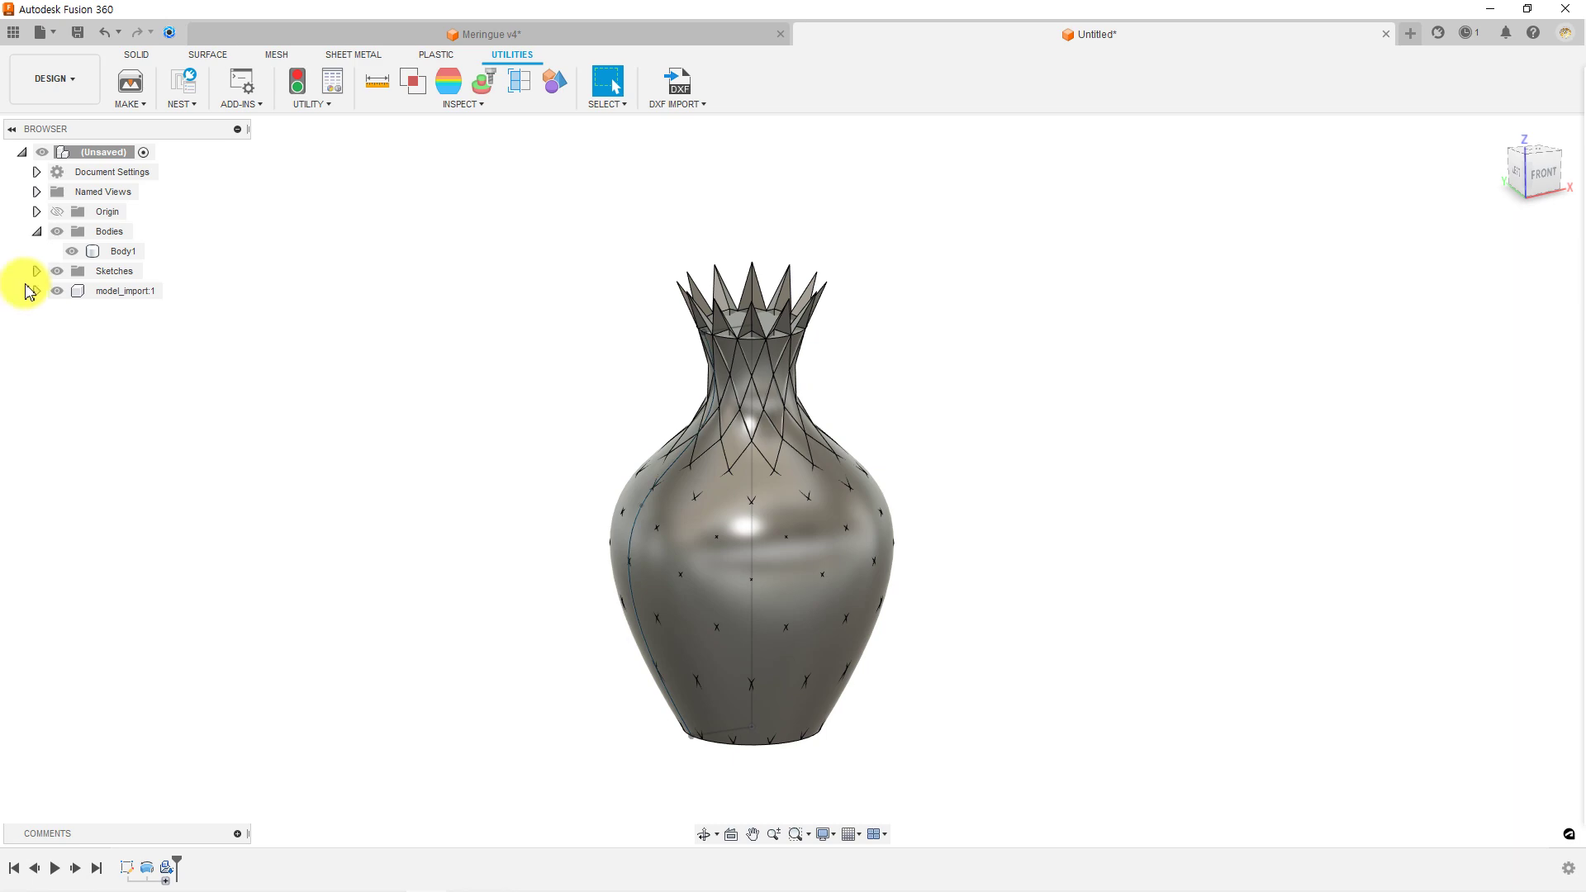
left_click(74, 261)
Orbit and zoom around the faceted vase to inspect a close-up vertex.
scroll(697, 549, "up", 3)
middle_click_drag(697, 549, 600, 492, "shift")
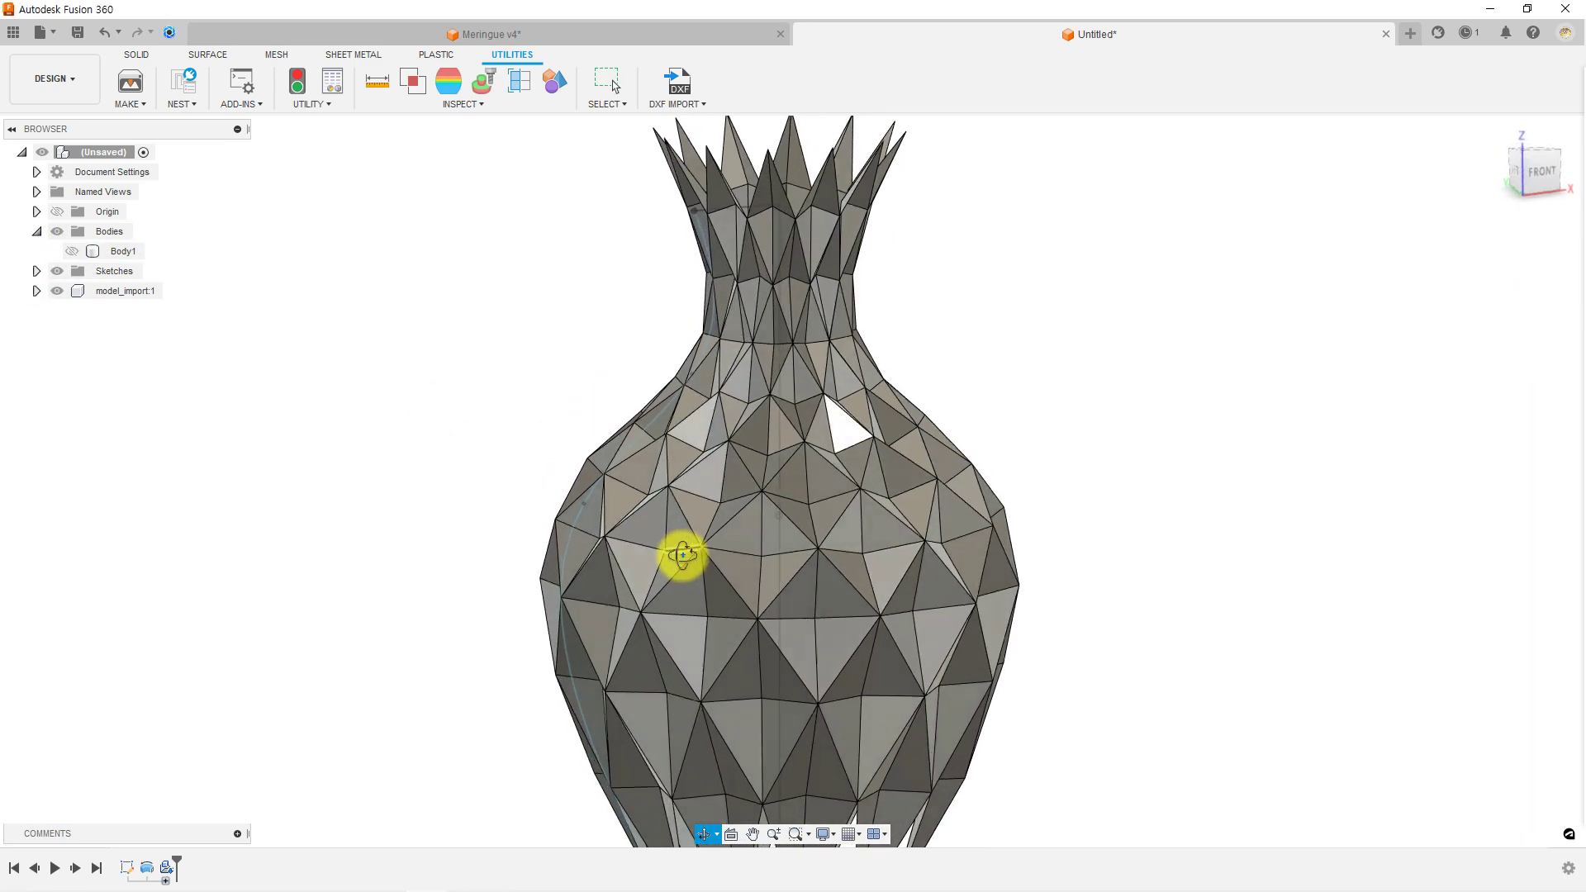
middle_click_drag(599, 492, 701, 472, "shift")
scroll(702, 472, "up", 5)
scroll(719, 457, "up", 5)
scroll(750, 496, "up", 3)
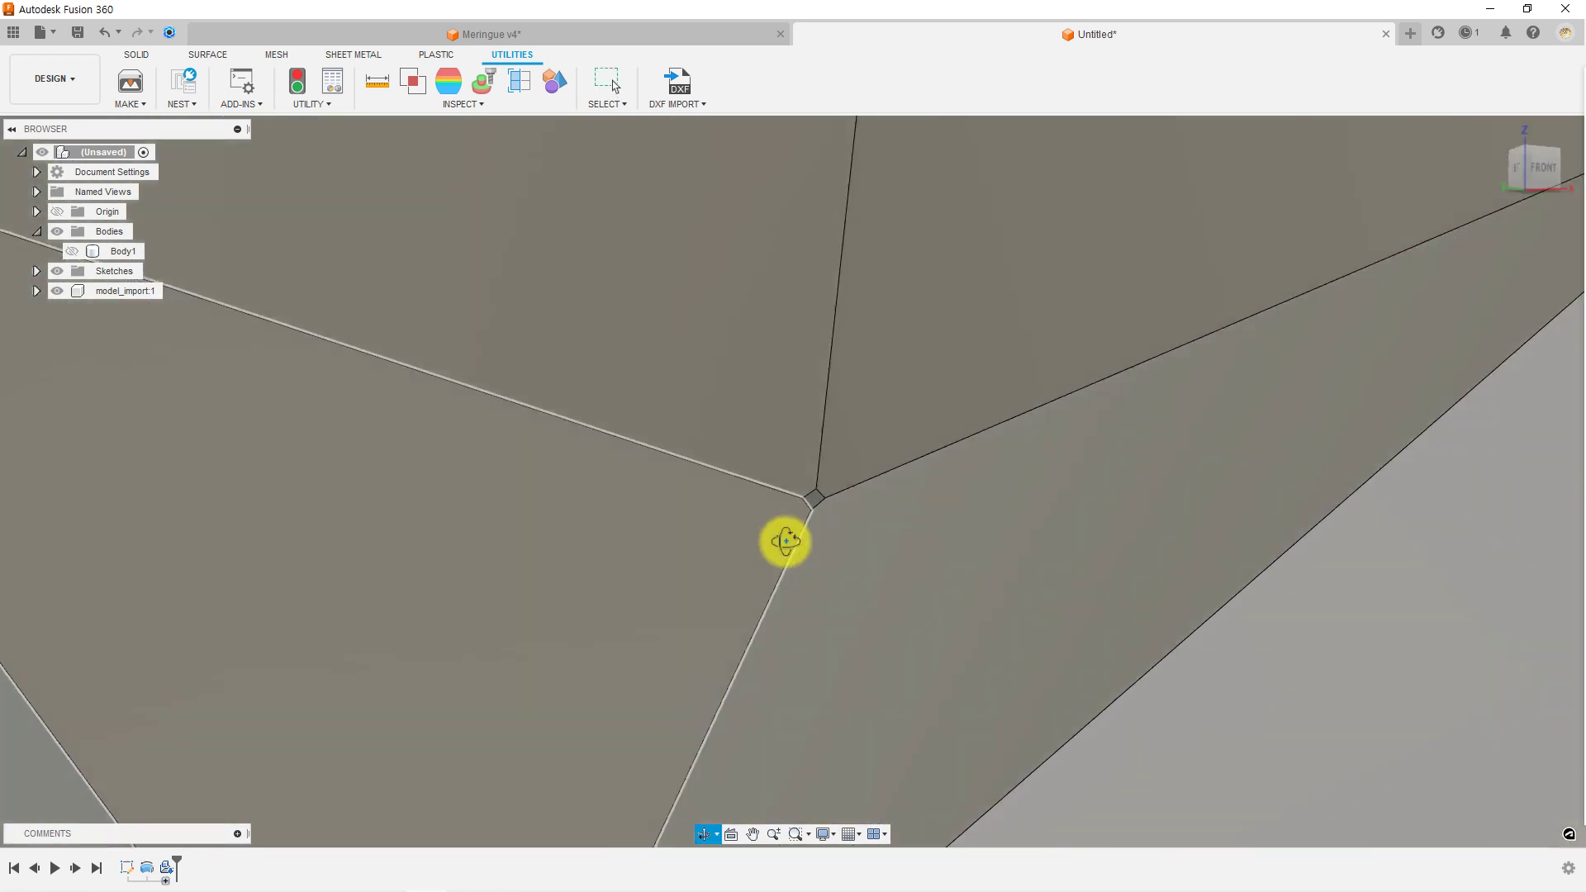
middle_click_drag(783, 541, 799, 570, "shift")
scroll(799, 570, "down", 1)
scroll(790, 575, "down", 3)
scroll(765, 581, "down", 3)
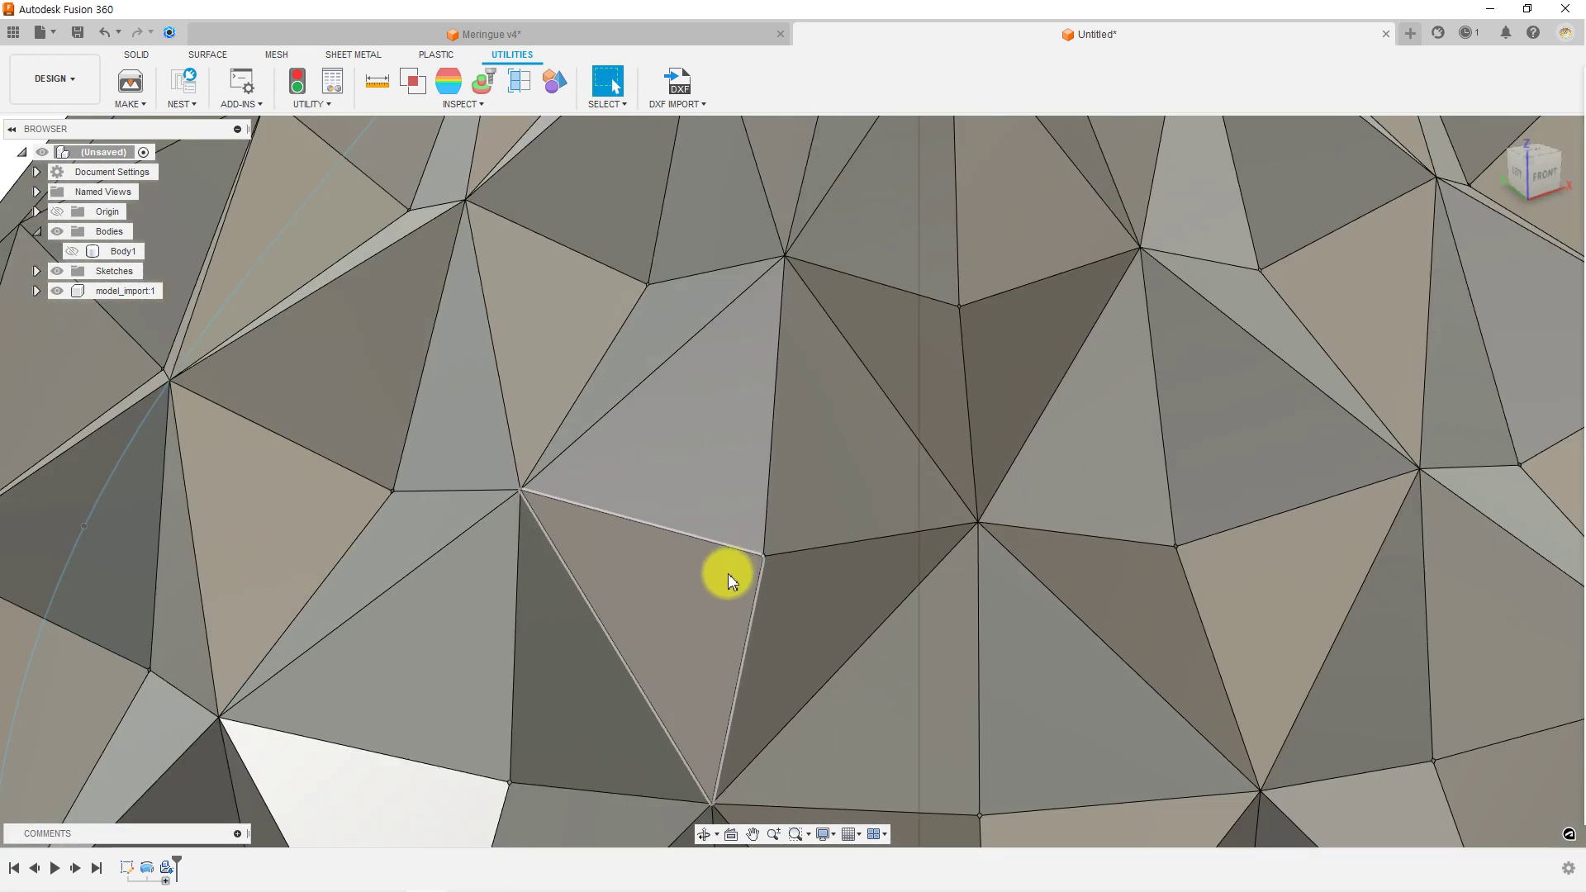
scroll(727, 573, "down", 4)
scroll(717, 560, "down", 4)
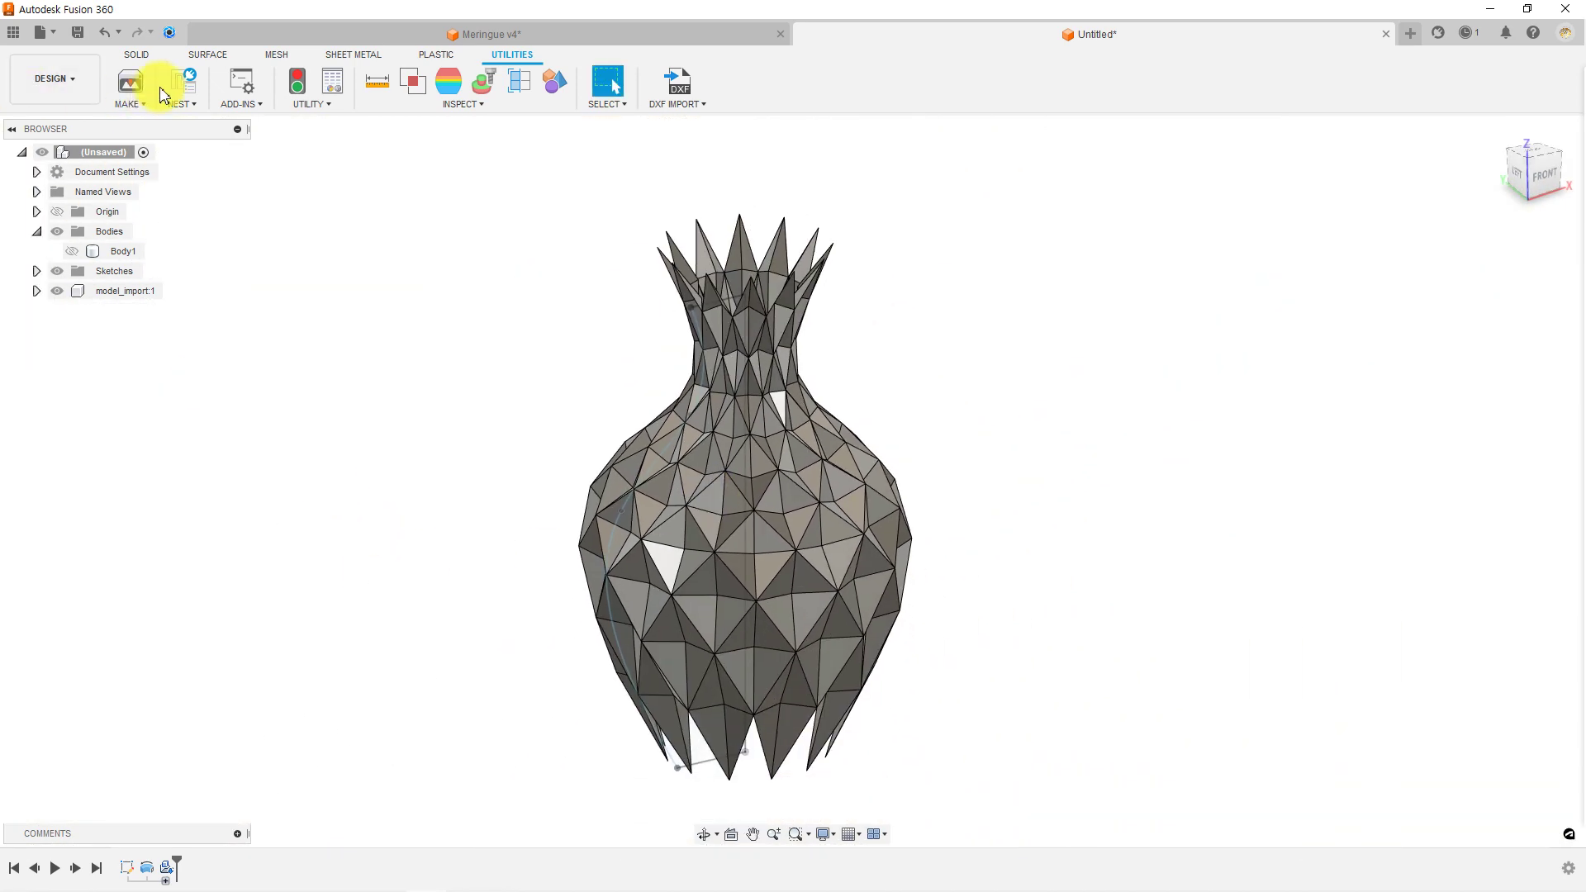
left_click(138, 54)
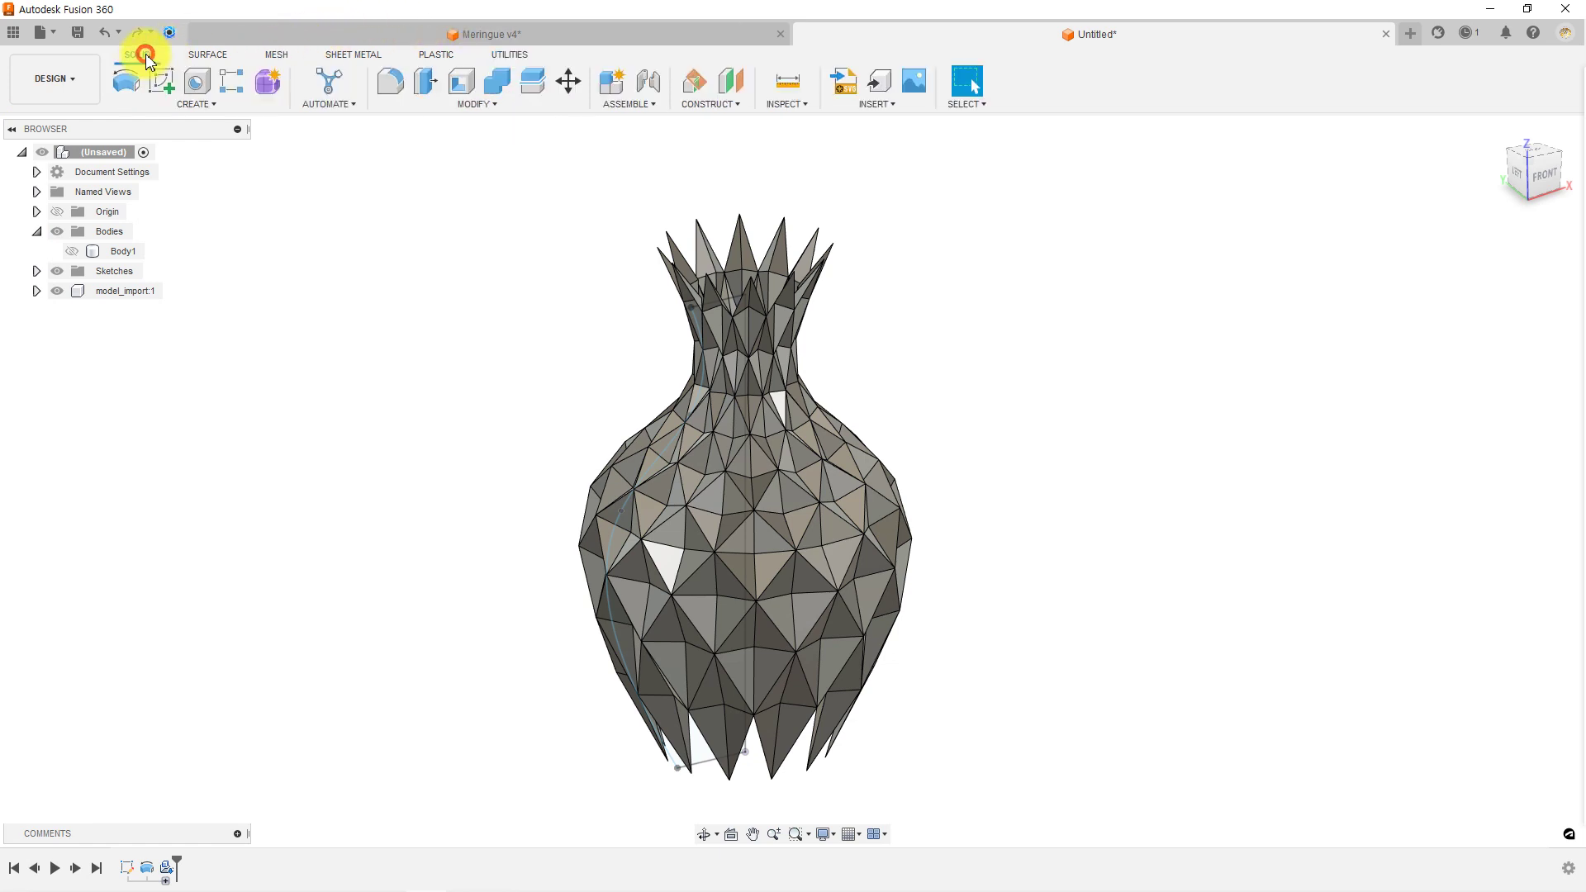
Create a Form and start Convert with BRep Face to T-Splines as the type.
left_click(265, 79)
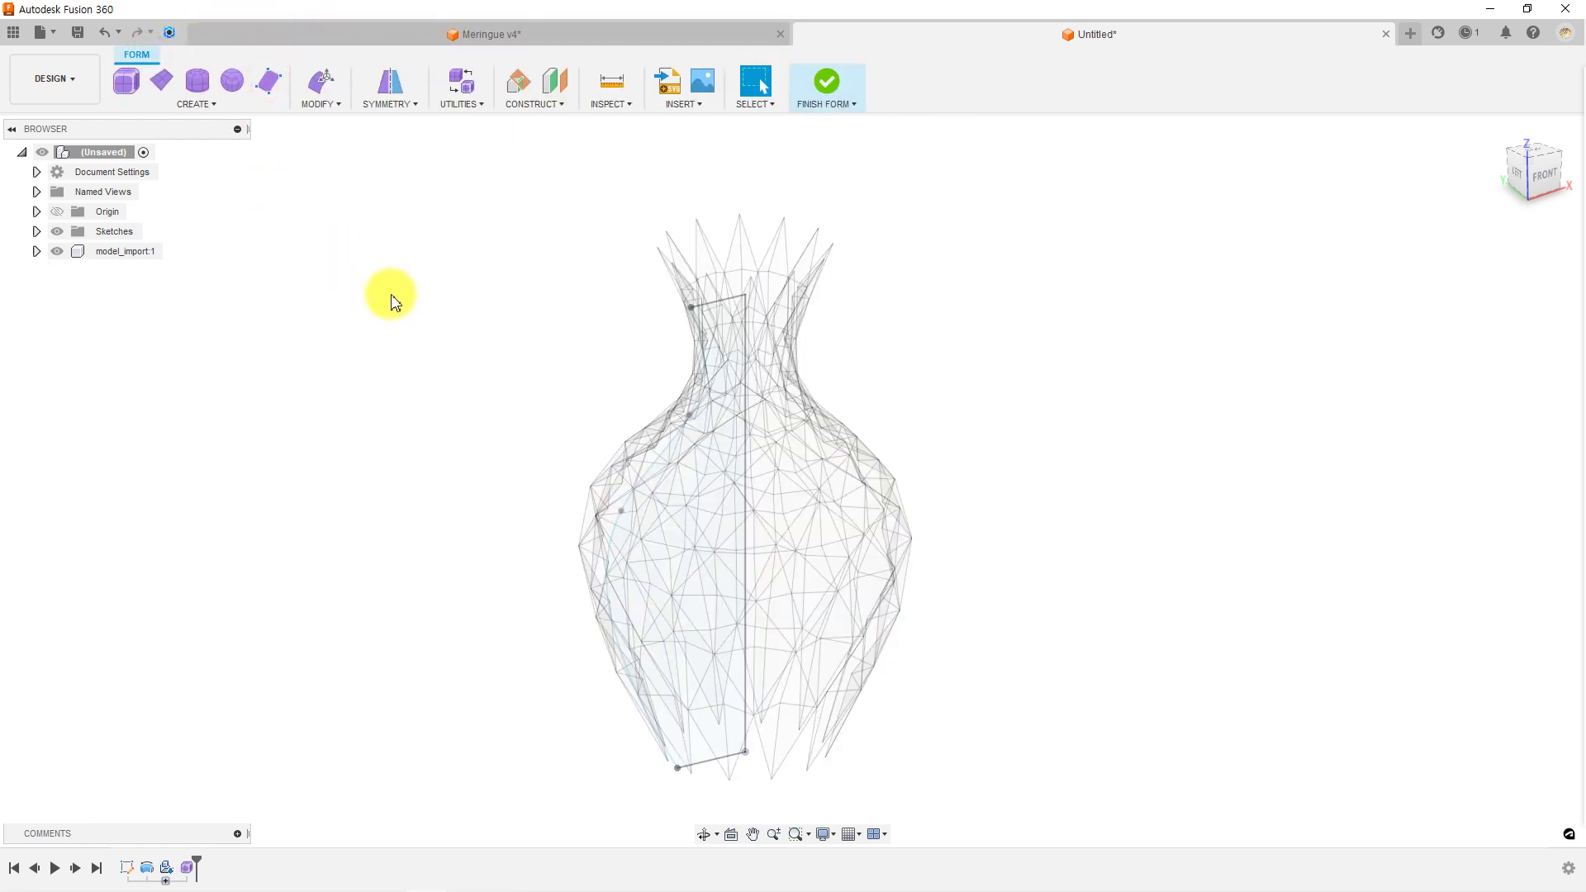
left_click(463, 112)
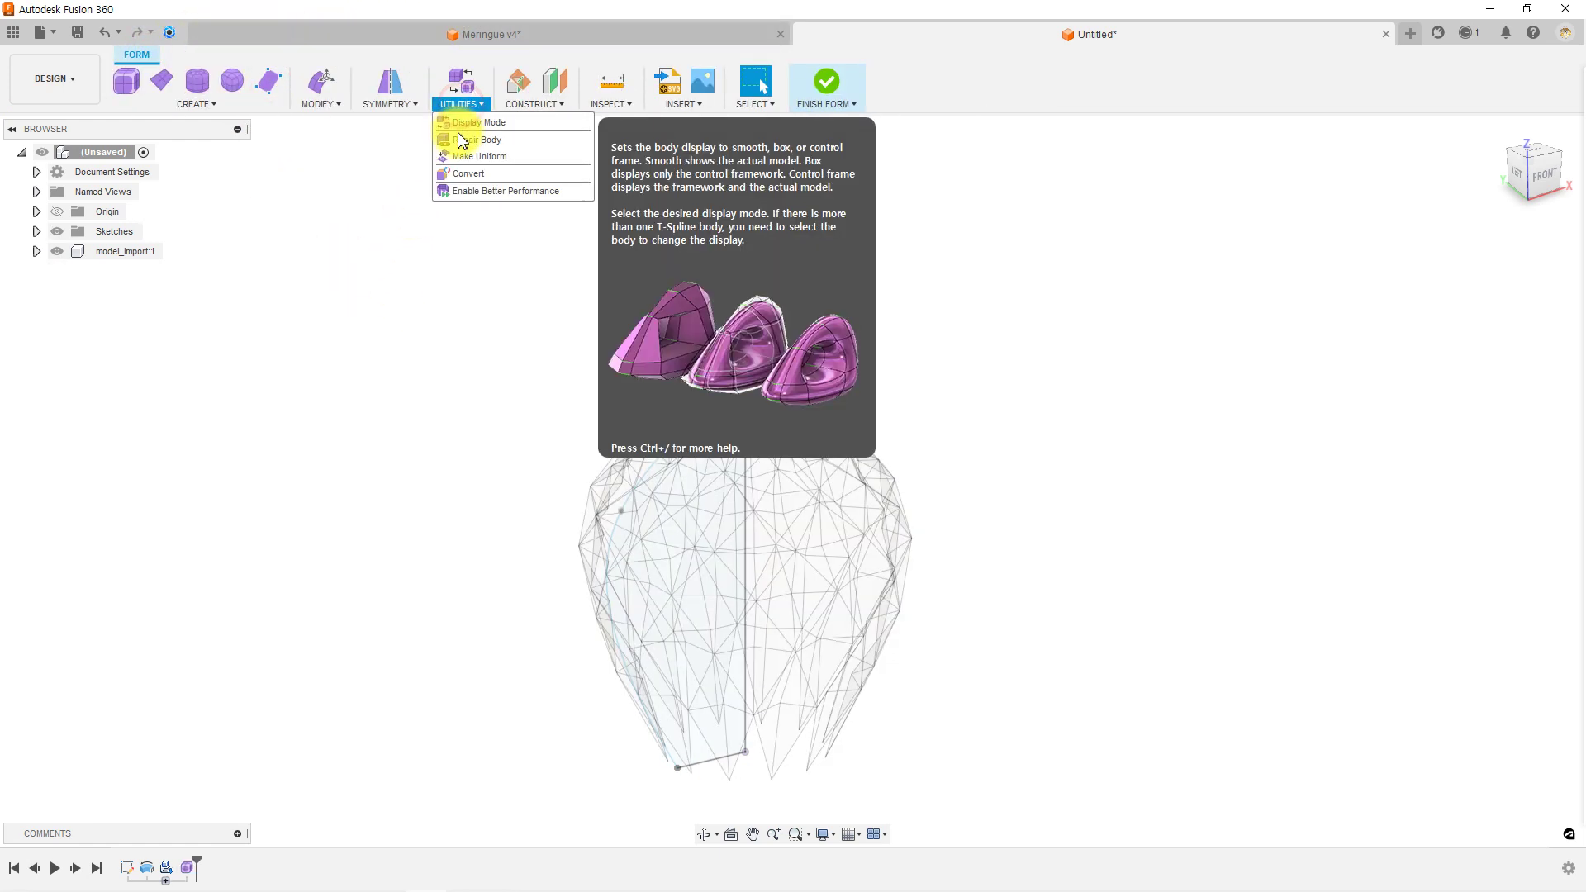
left_click(463, 183)
left_click(1176, 214)
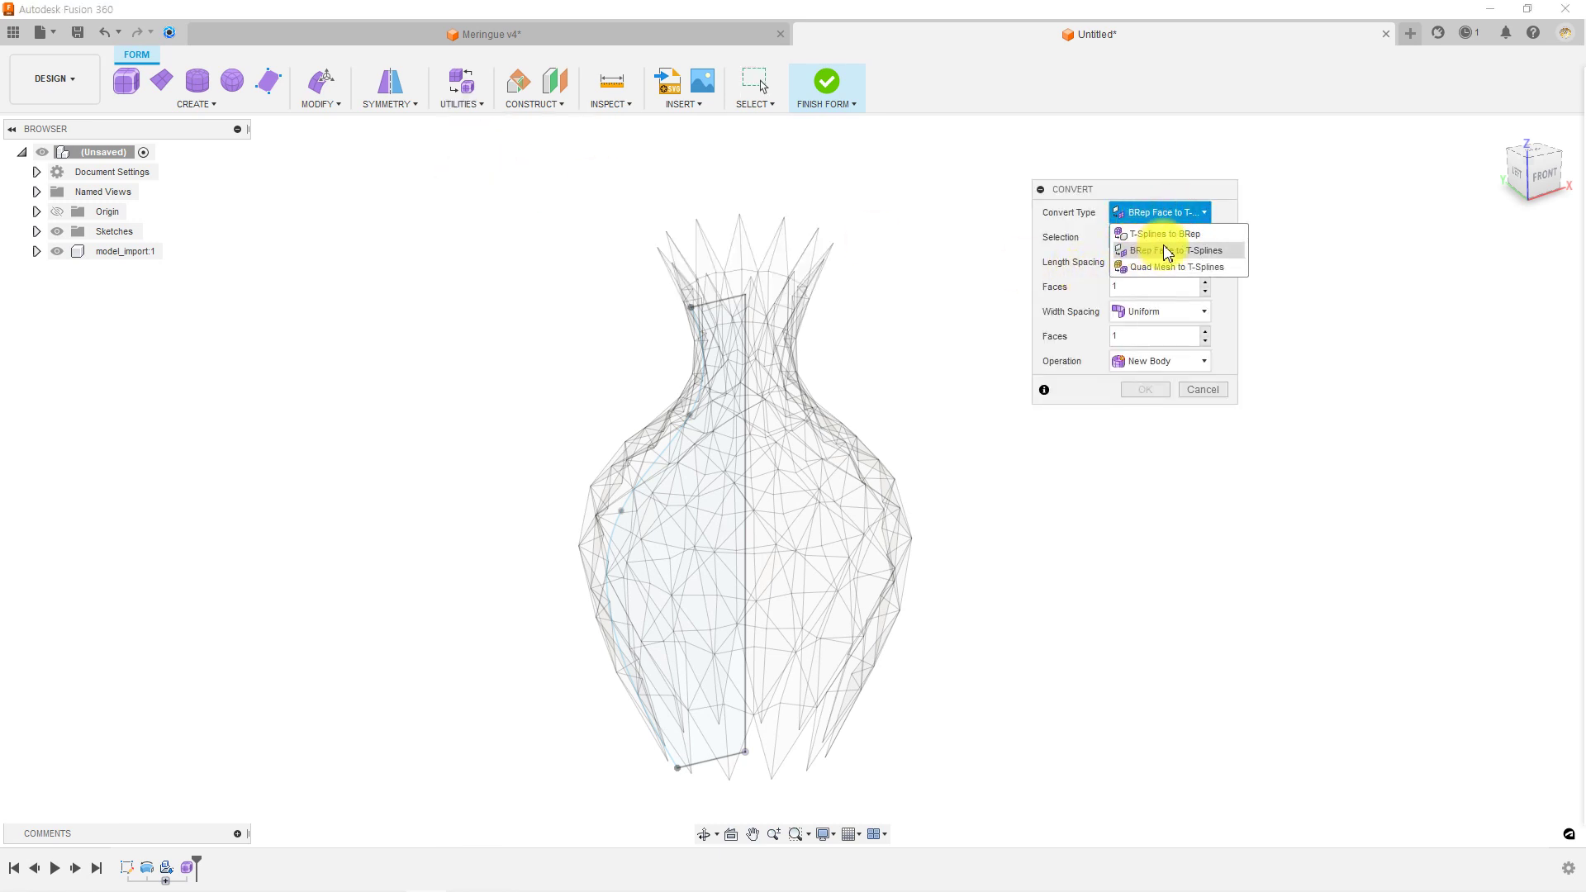
left_click(1160, 250)
left_click(1129, 290)
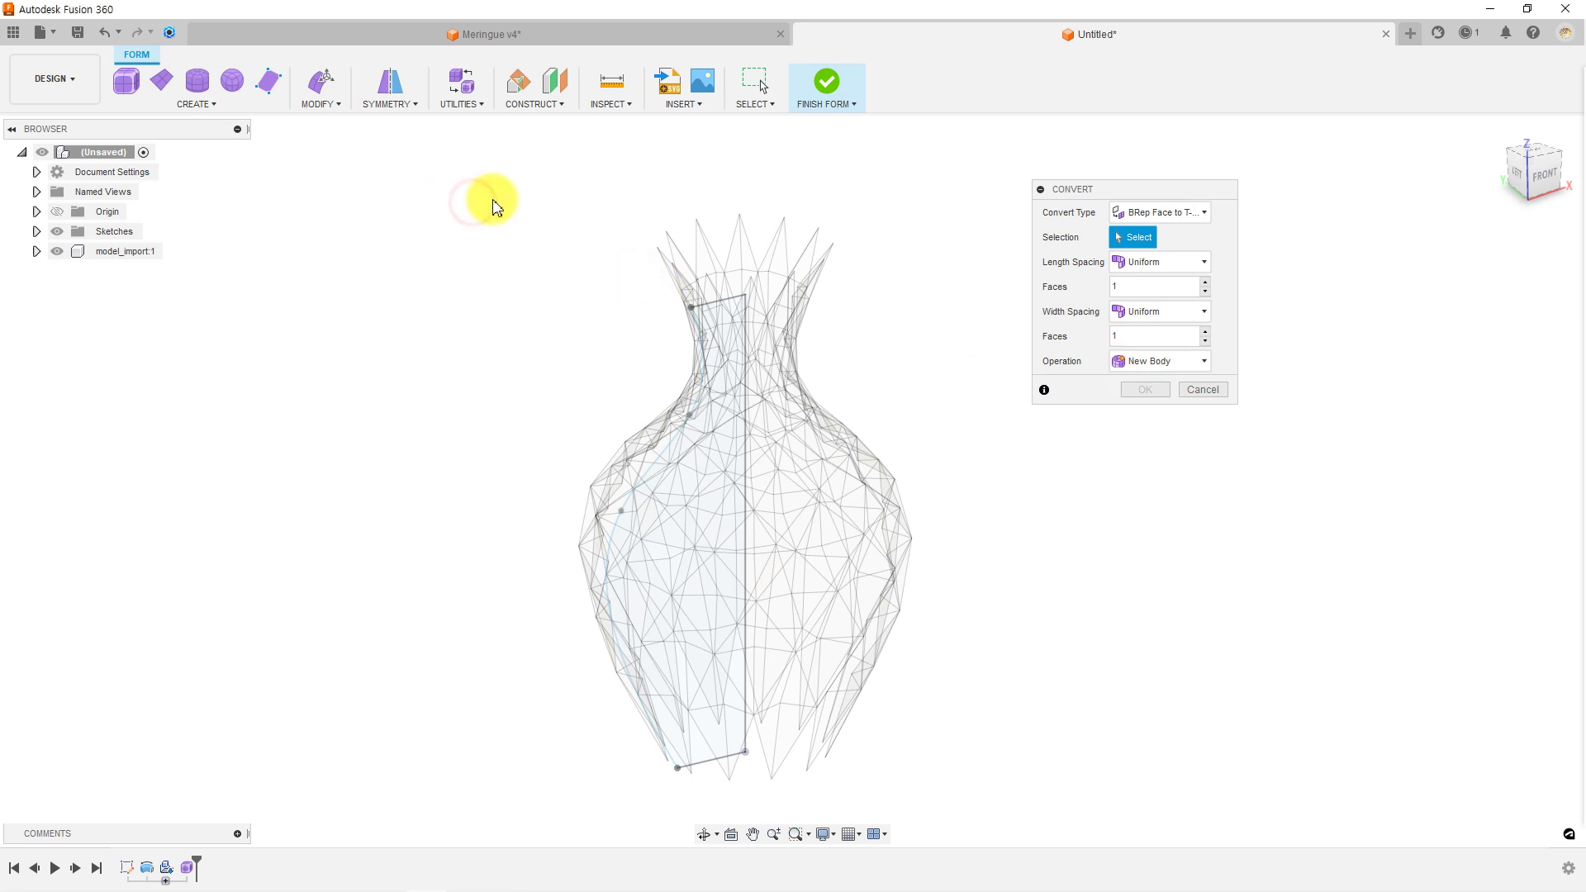
Window-select all 480 vase faces and convert them into T-Spline bodies.
scroll(492, 202, "down", 3)
mouse_move(438, 169)
left_mouse_down()
mouse_move(821, 555)
mouse_move(897, 735)
left_mouse_up()
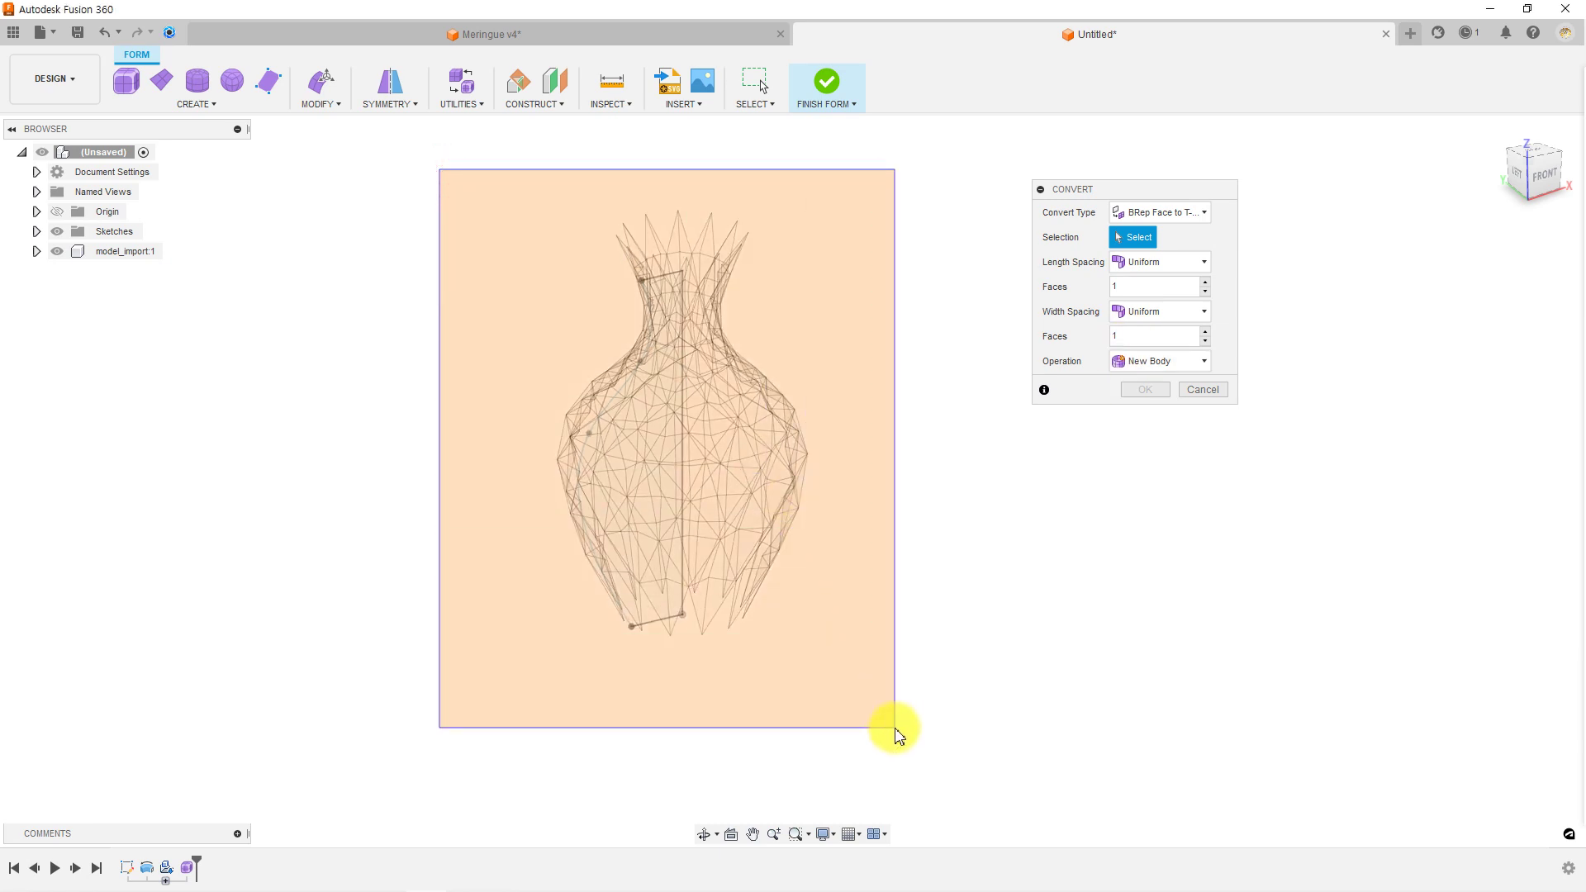
left_click_drag(898, 718, 896, 715)
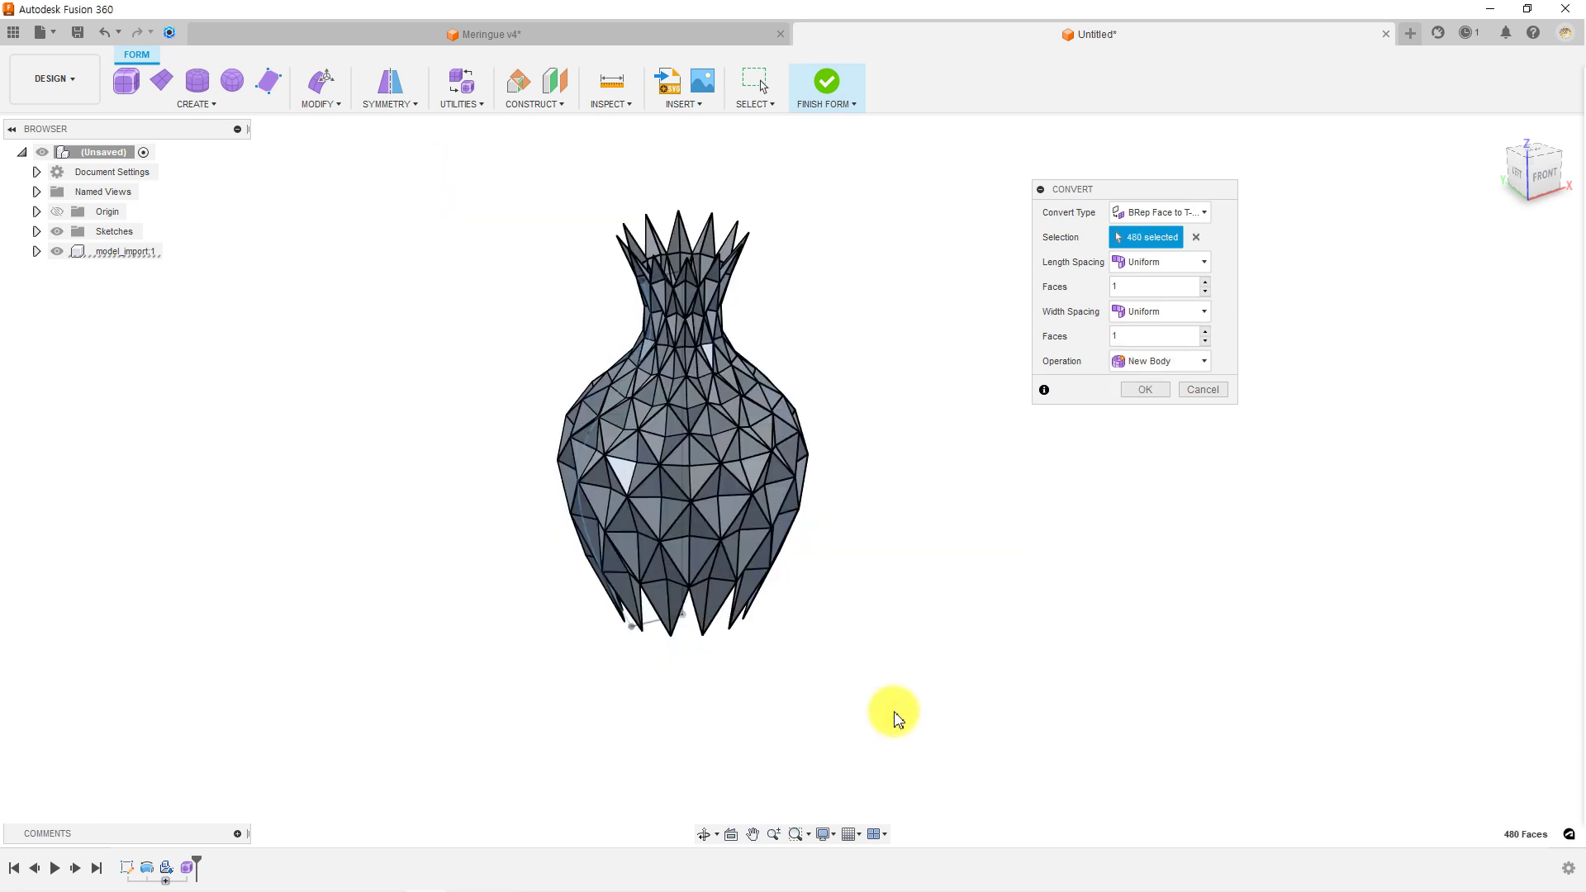
scroll(772, 429, "up", 2)
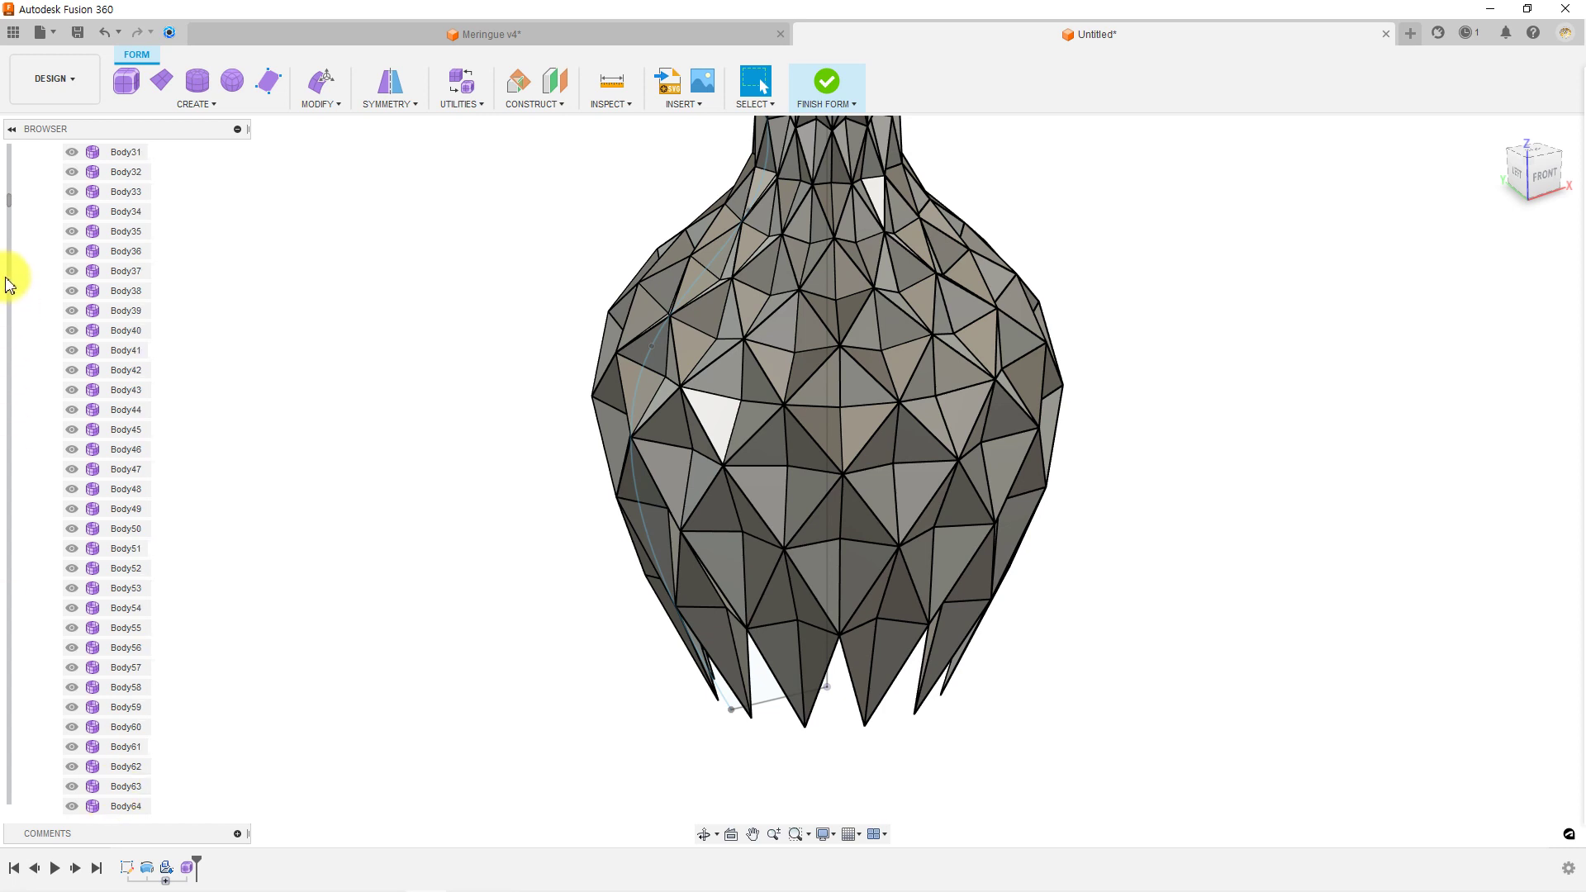
left_click_drag(10, 202, 39, 778)
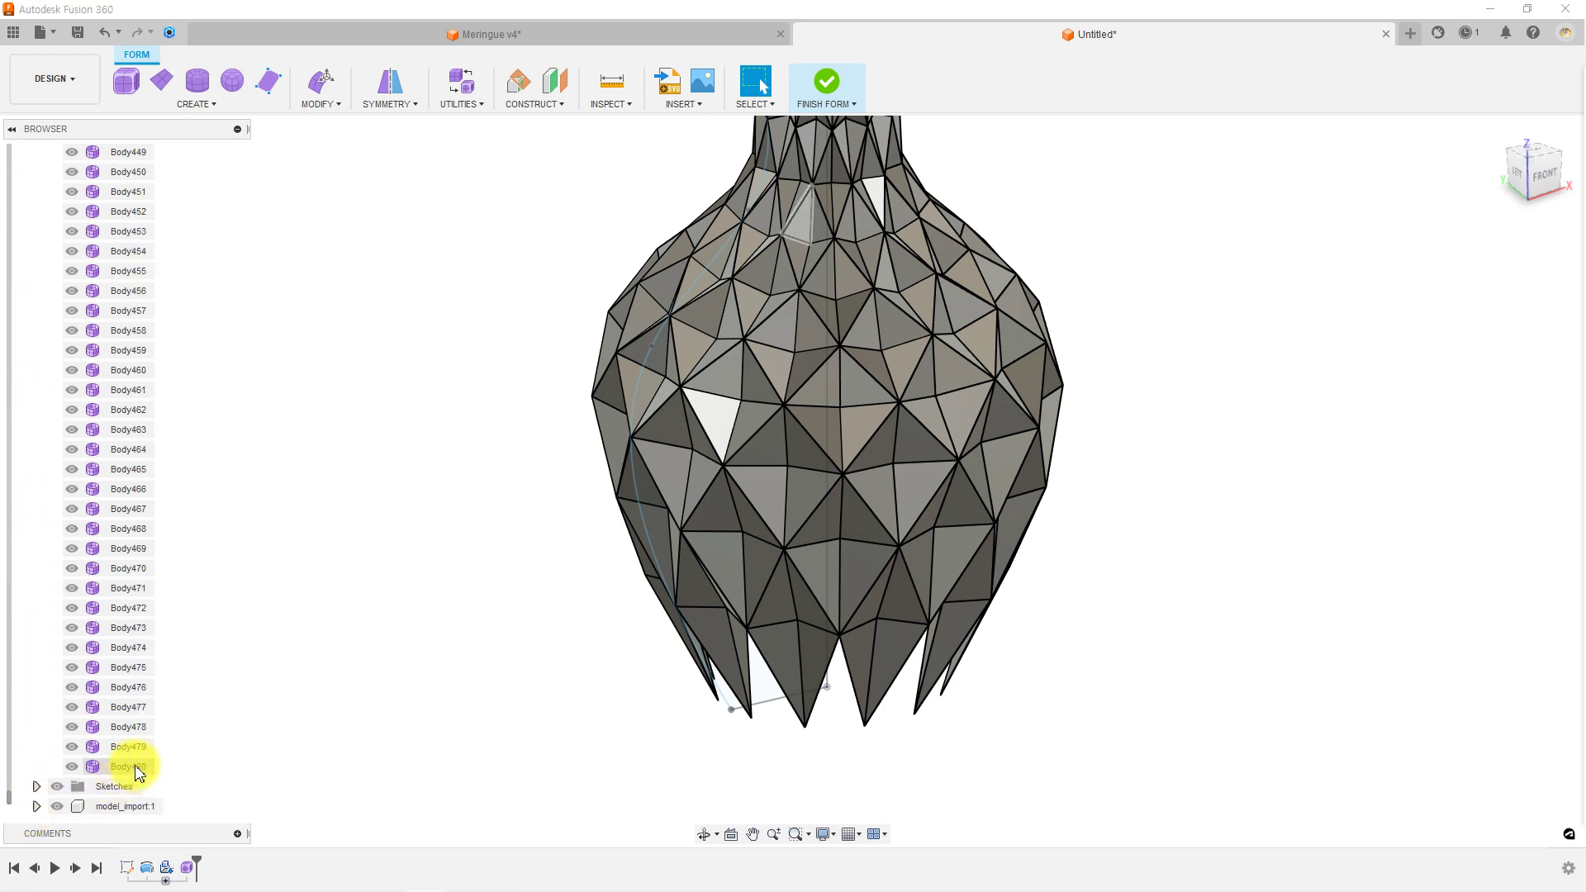
scroll(425, 332, "down", 5)
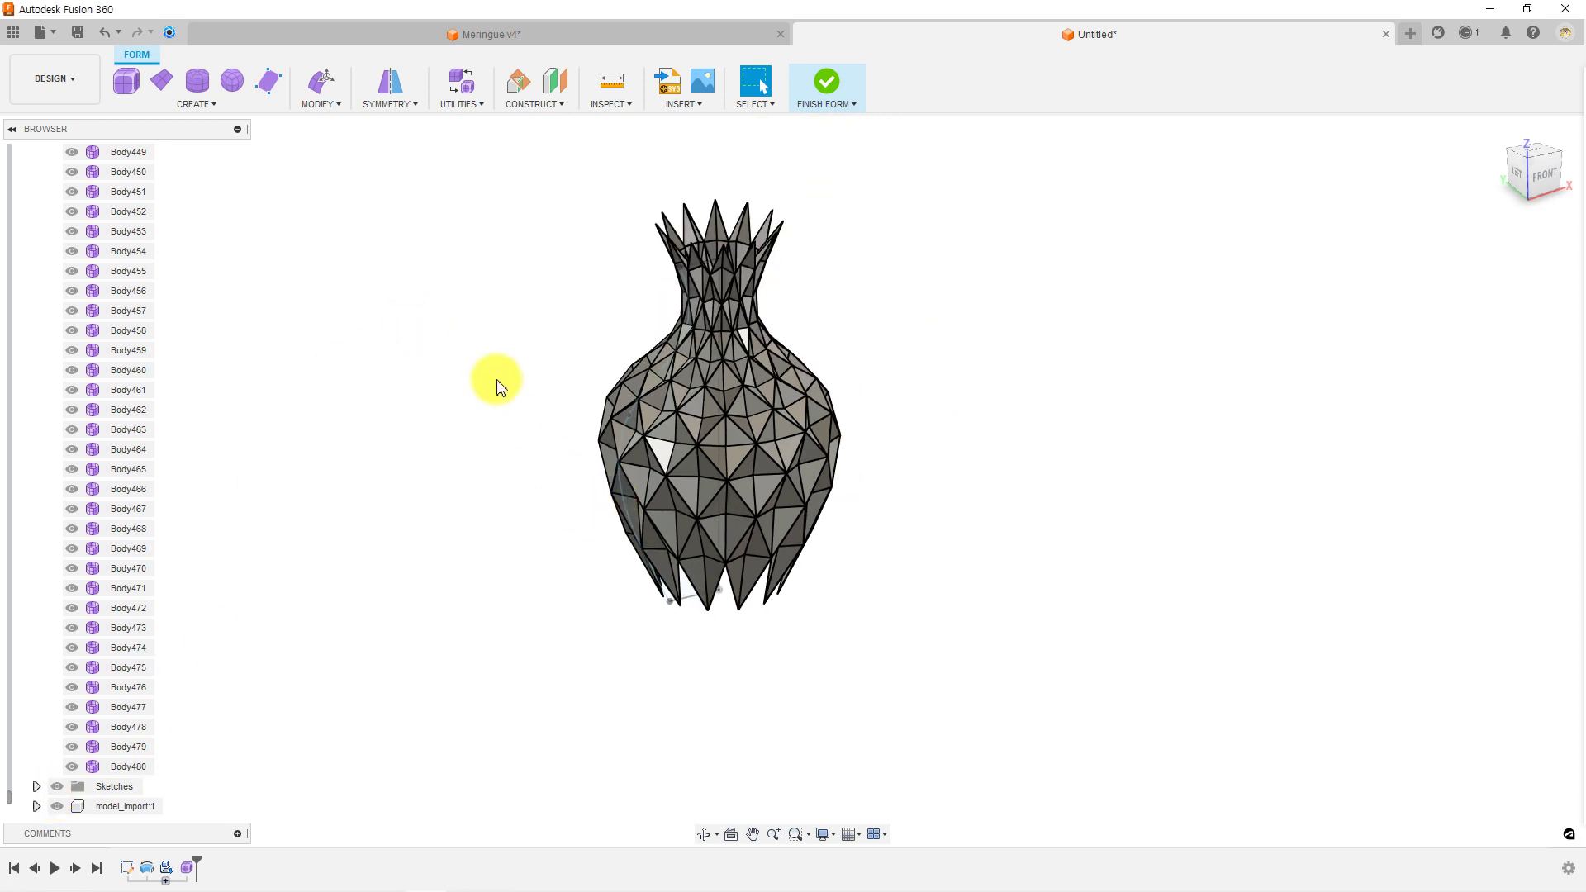
scroll(725, 432, "up", 3)
Start Weld Vertices with the weld mode set to Tolerance.
left_click(326, 105)
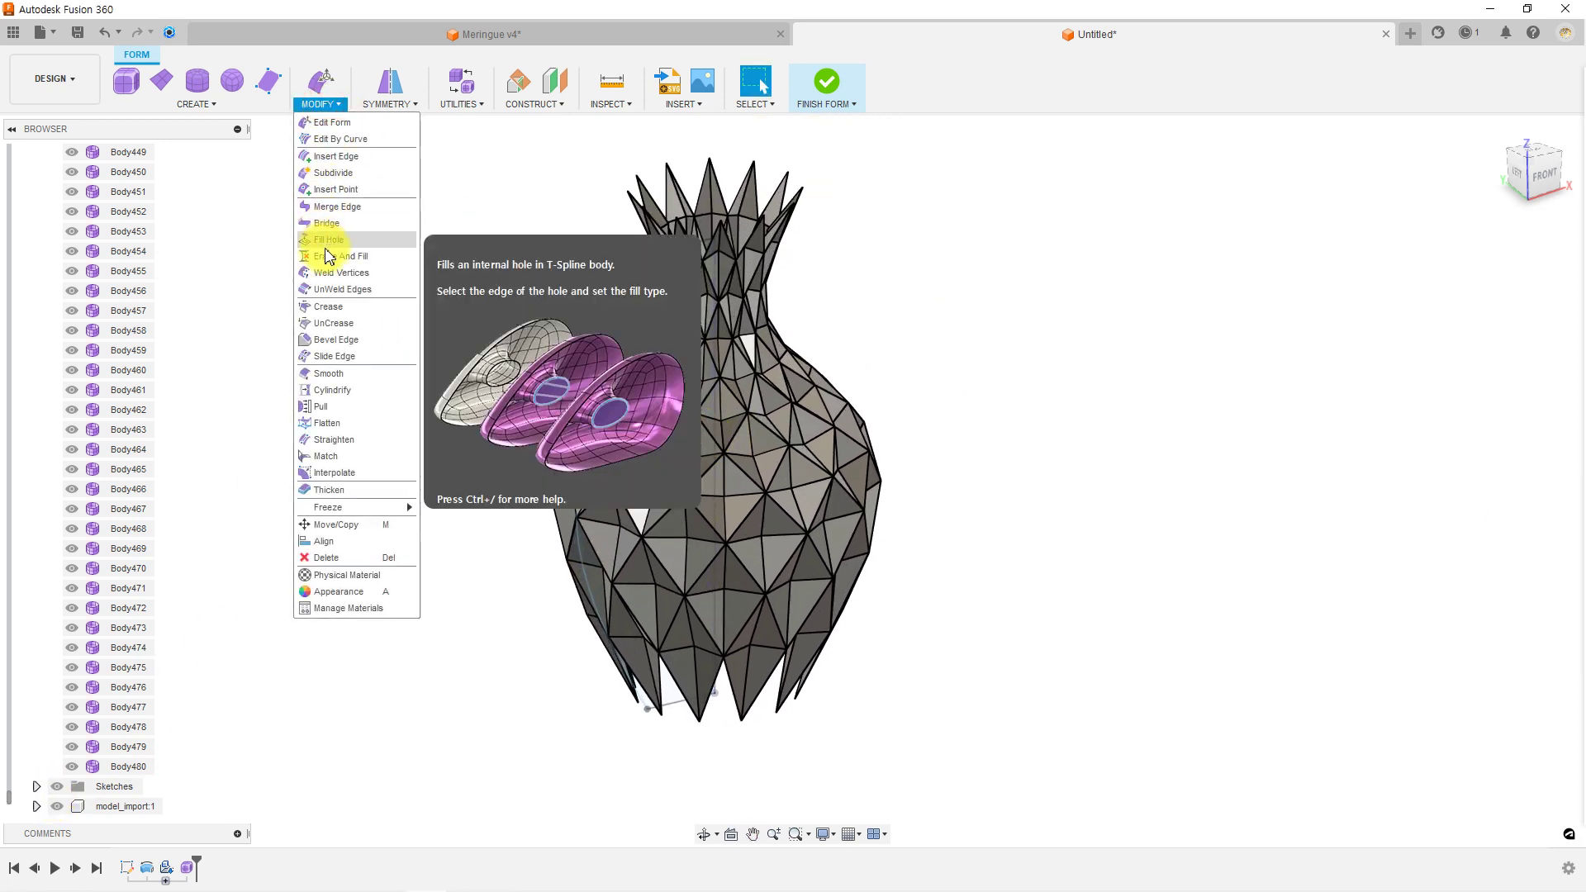
left_click(331, 274)
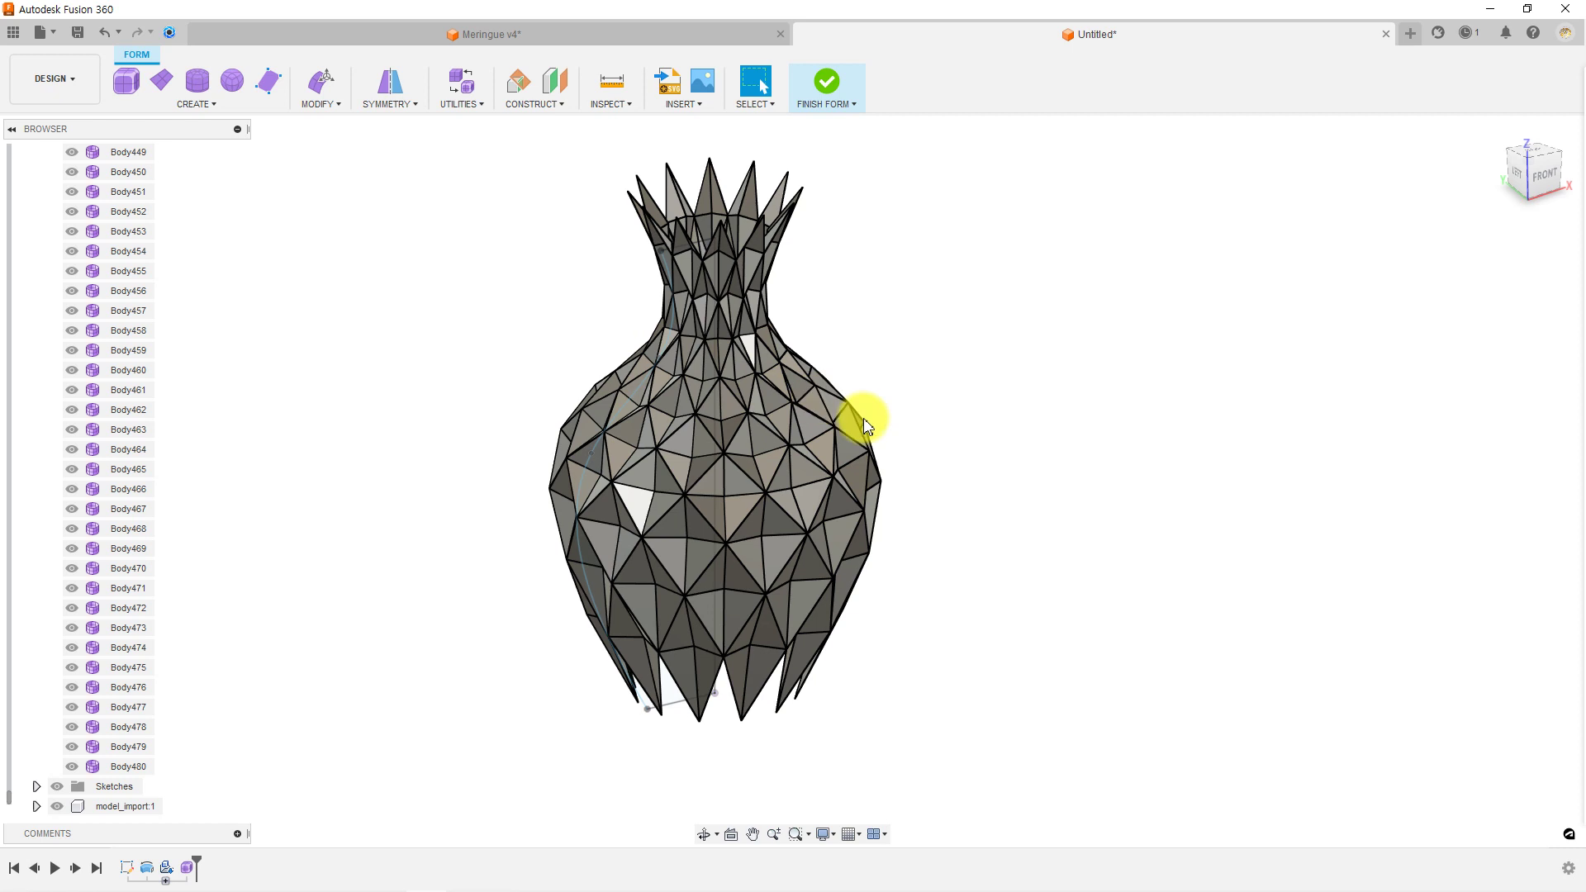
left_click(1159, 240)
left_click(1164, 290)
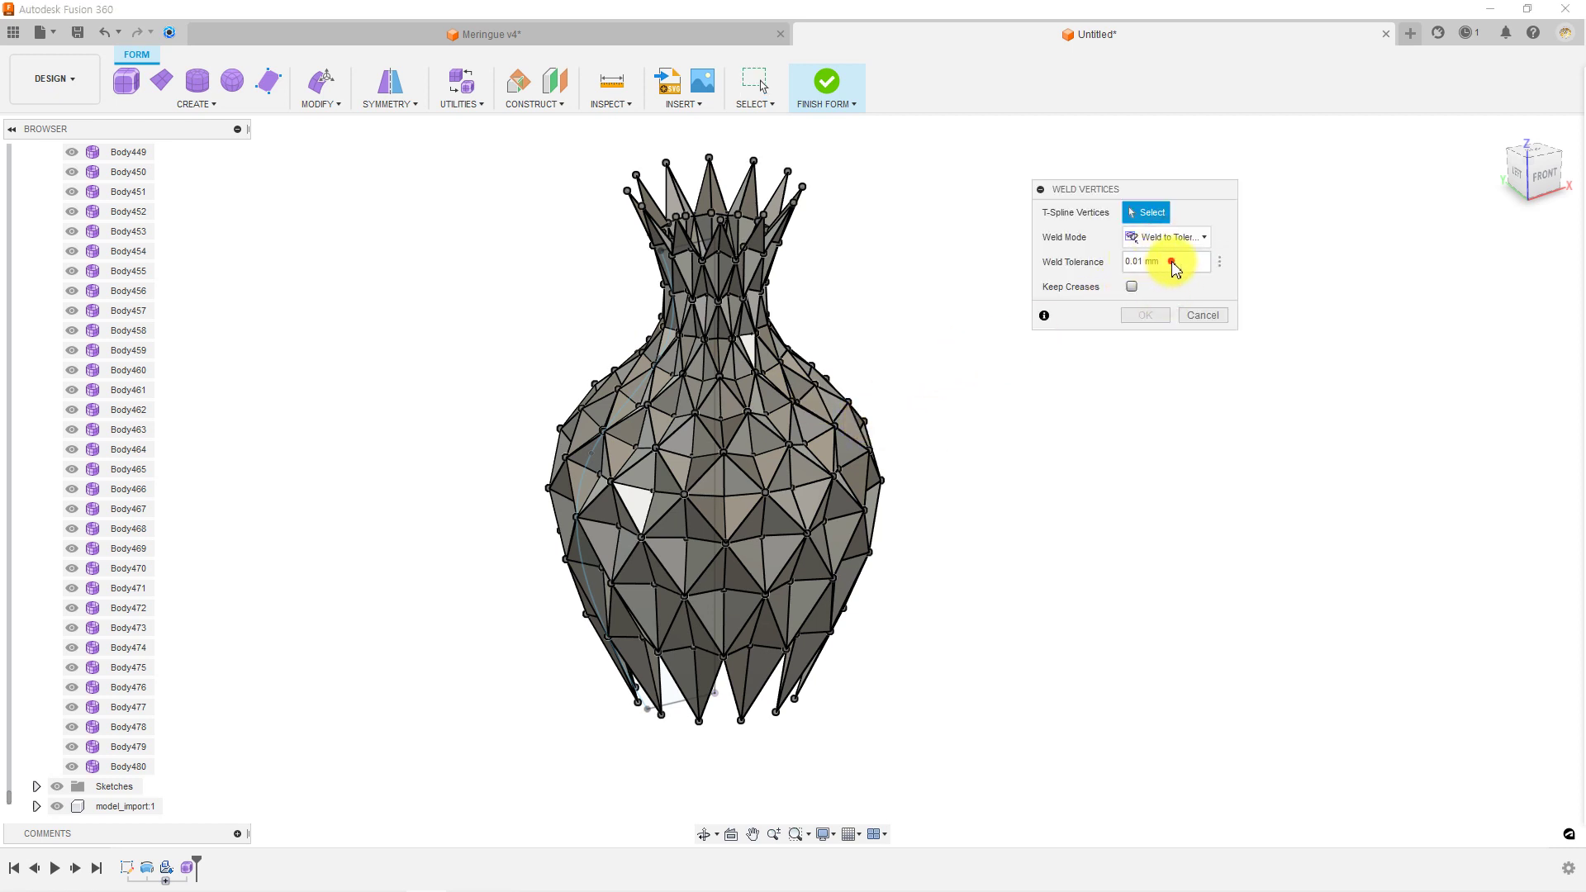
scroll(661, 471, "up", 5)
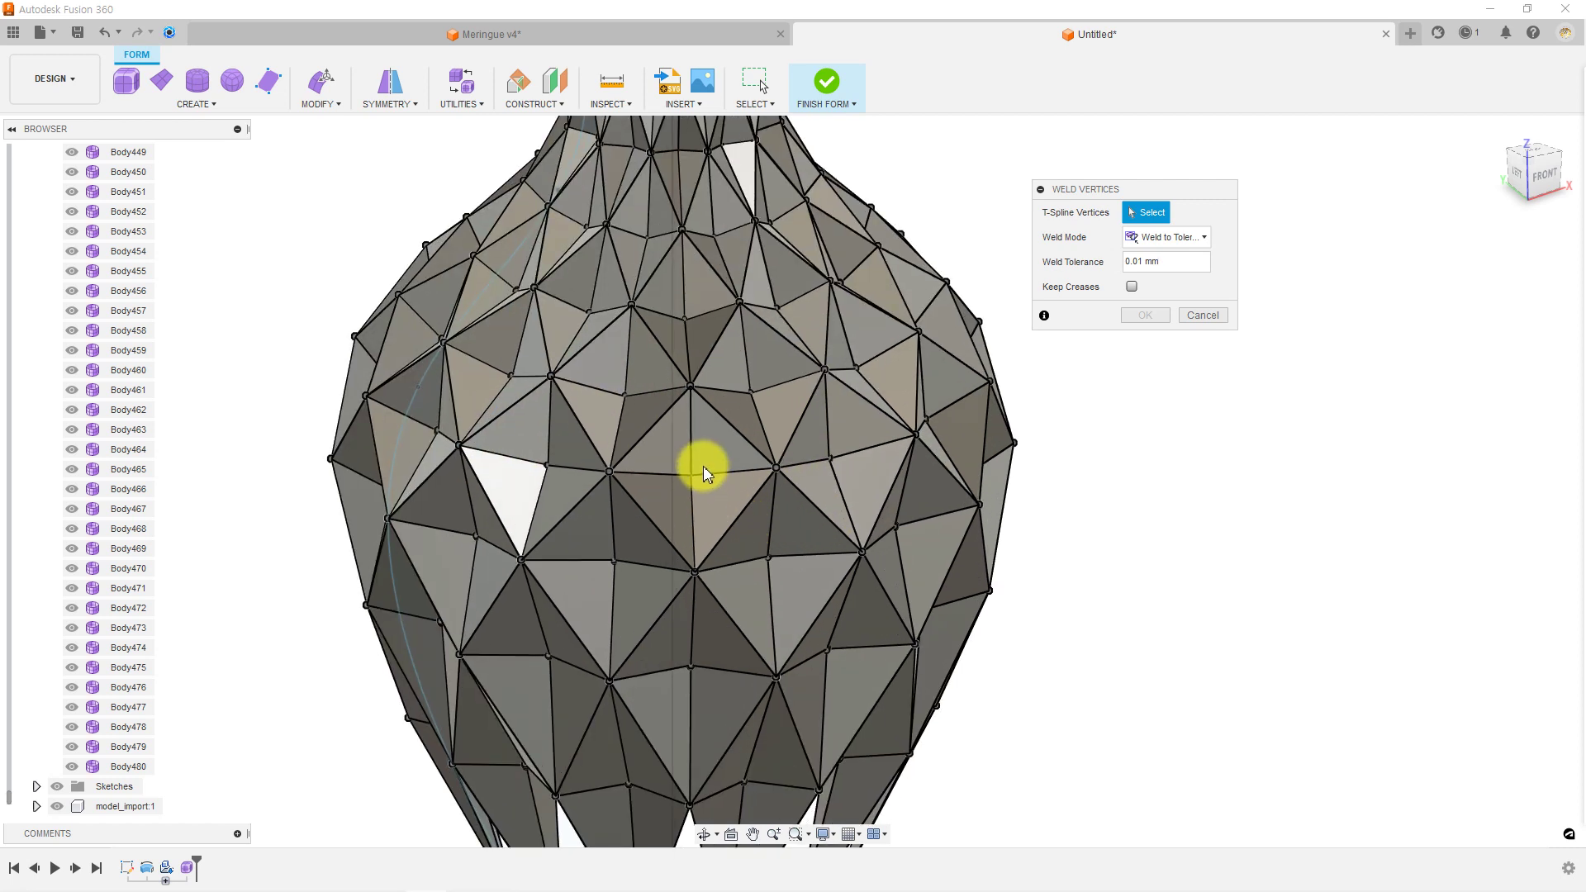
scroll(690, 464, "up", 5)
scroll(743, 456, "up", 5)
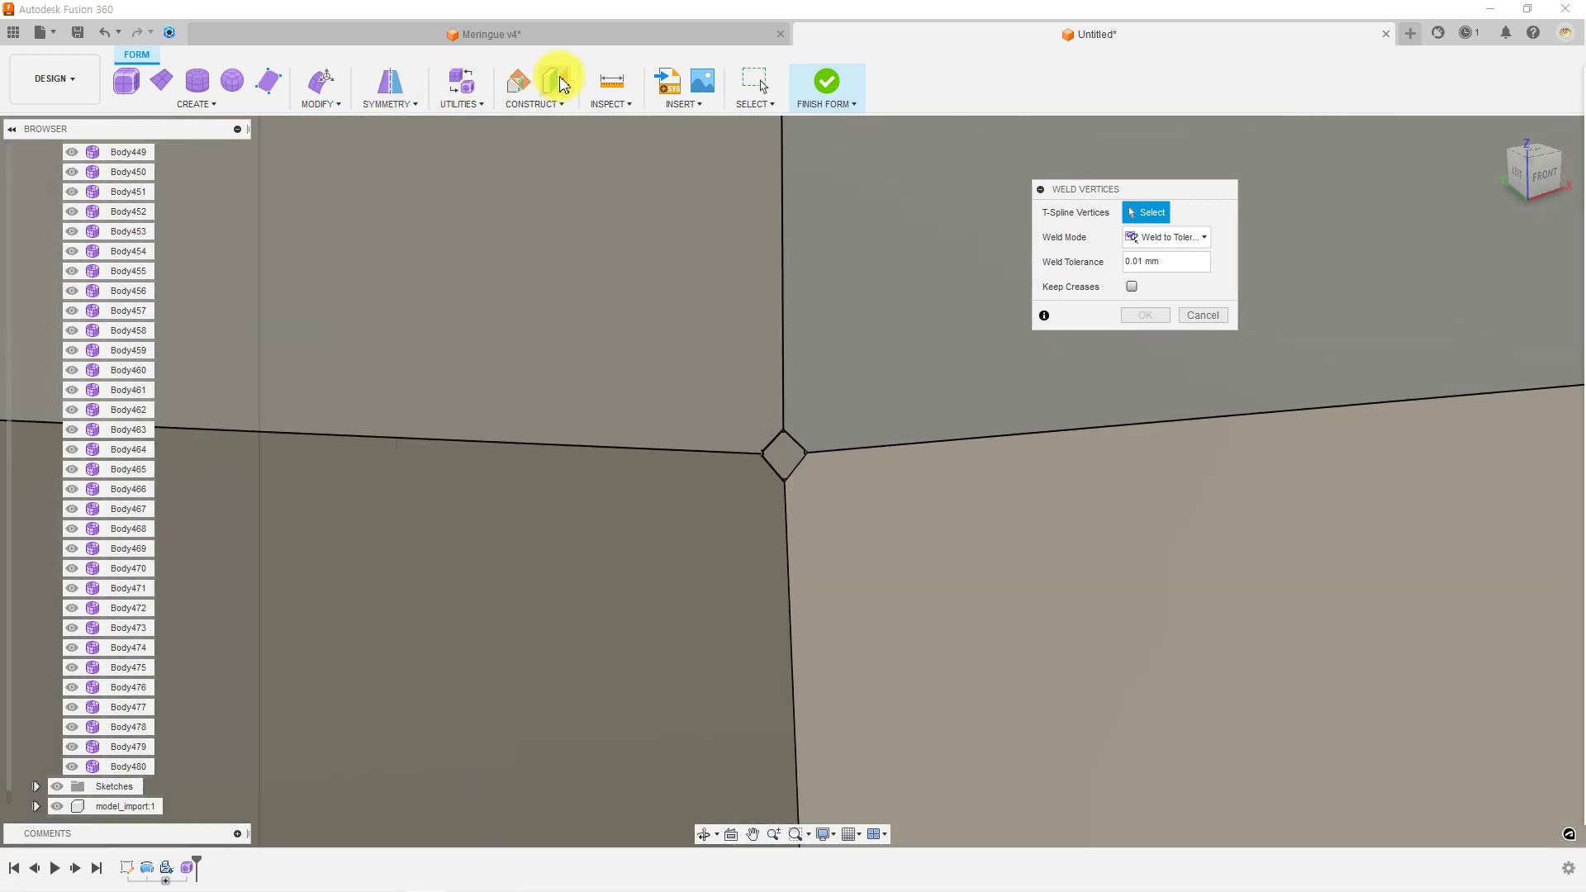
Measure the diamond gap between two neighbouring vertices, reading 0.279 mm.
left_click(607, 80)
scroll(781, 446, "up", 3)
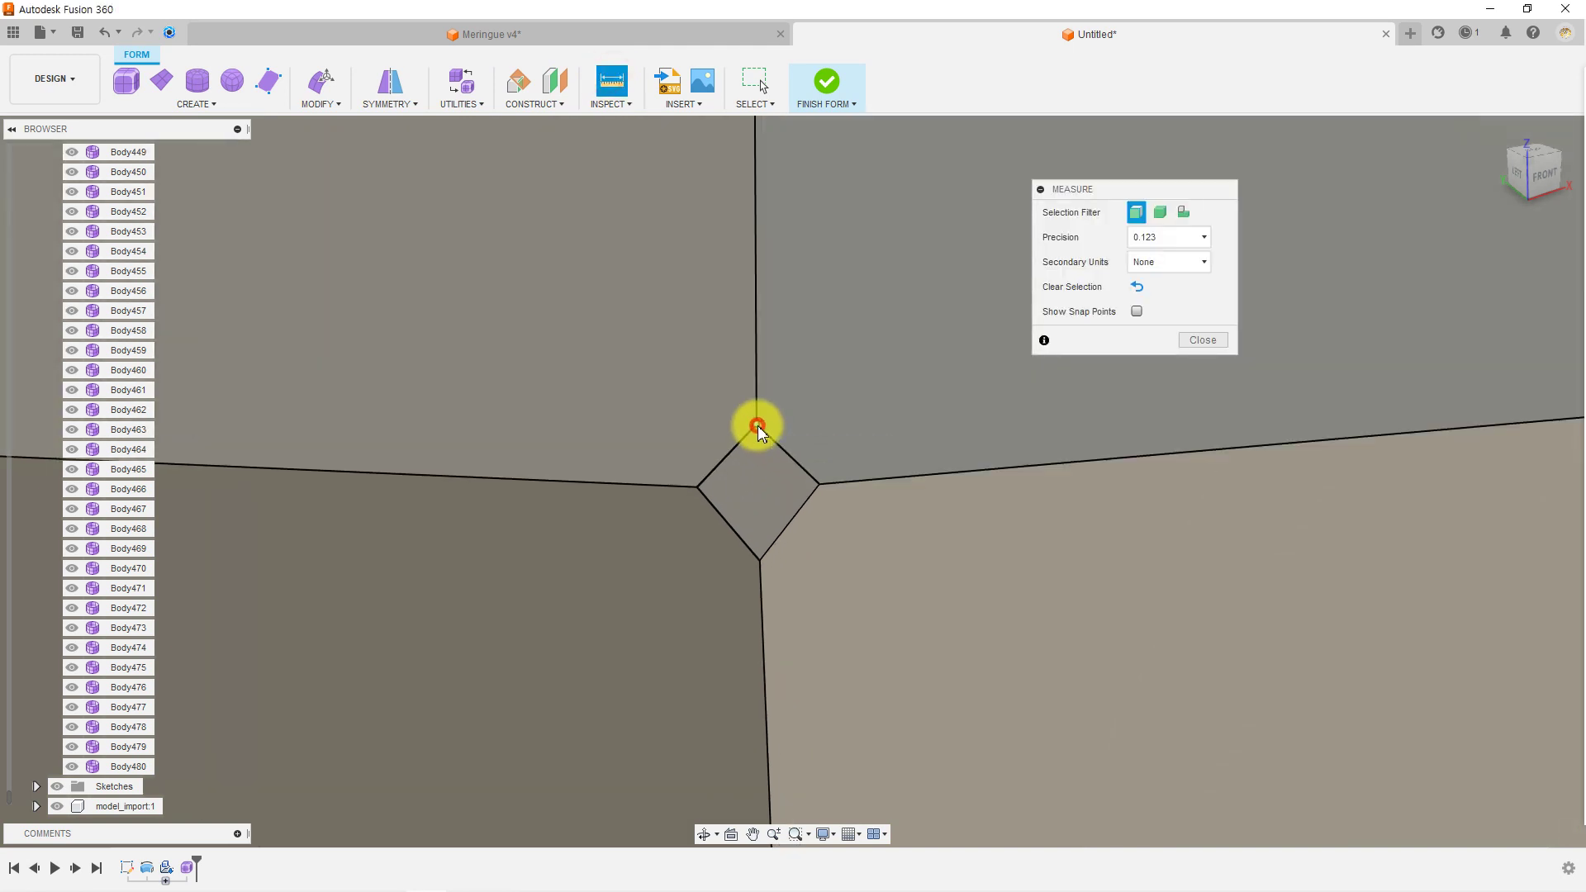
left_click(756, 425)
left_click(758, 560)
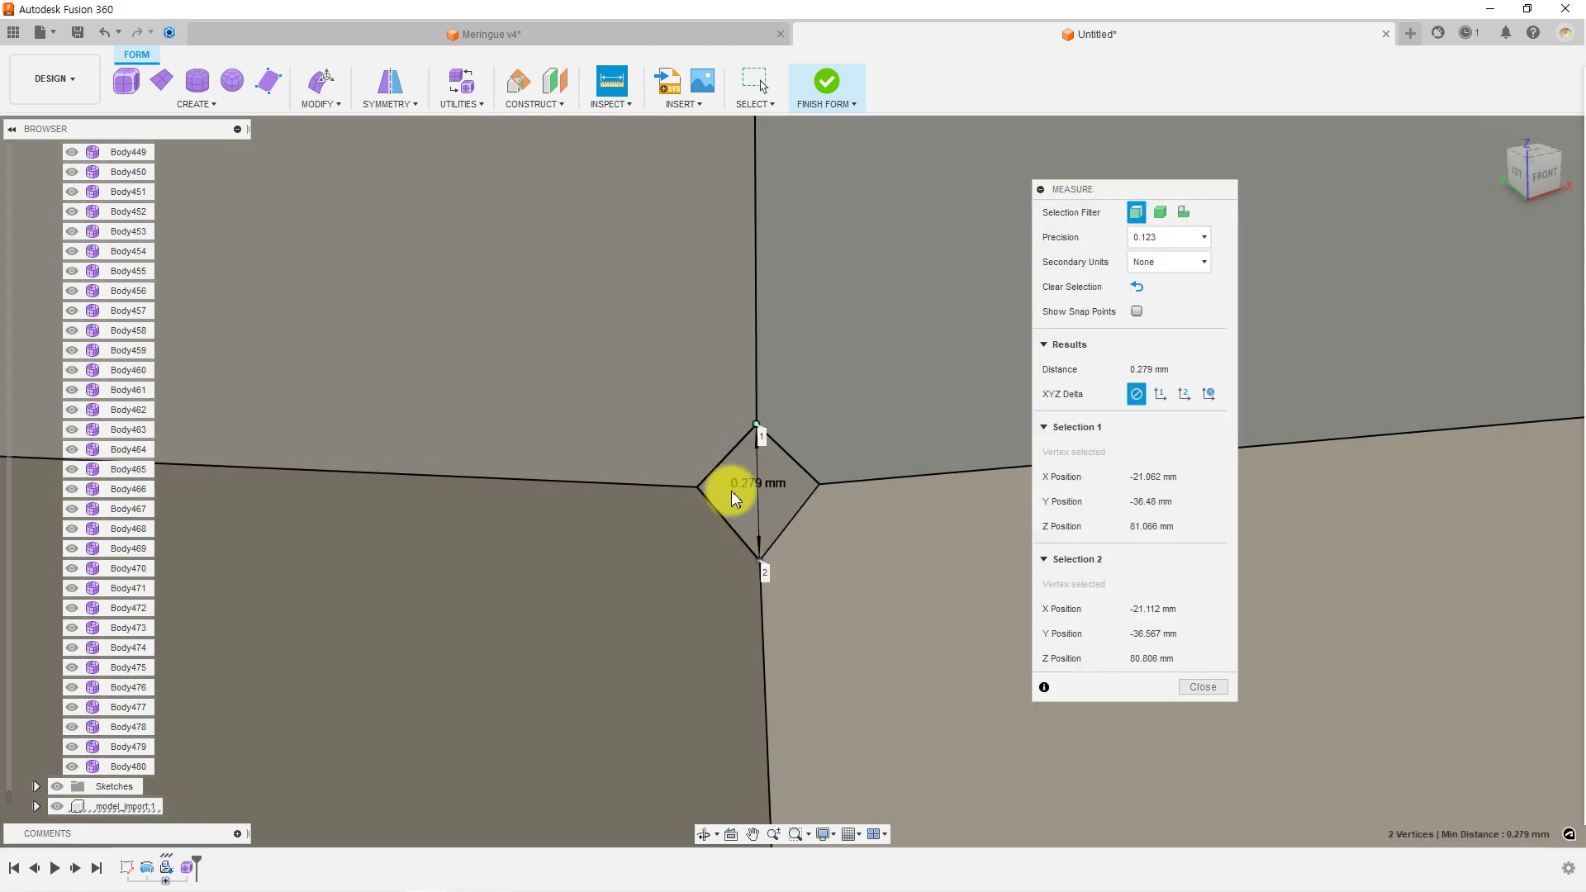
scroll(682, 496, "down", 2)
scroll(670, 487, "down", 3)
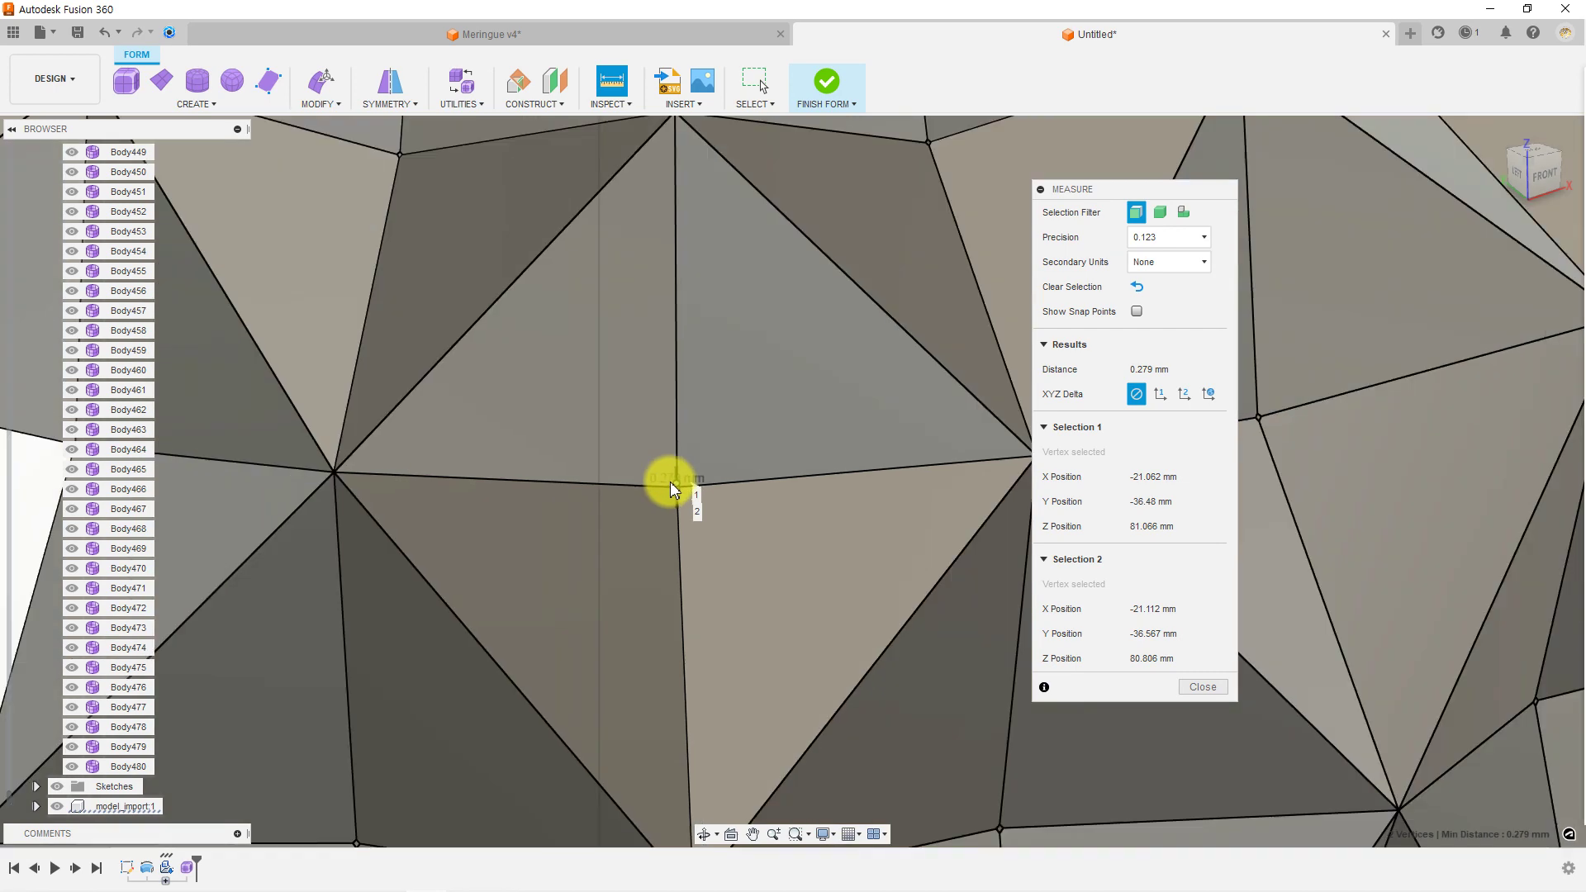
scroll(665, 487, "down", 3)
scroll(665, 486, "down", 5)
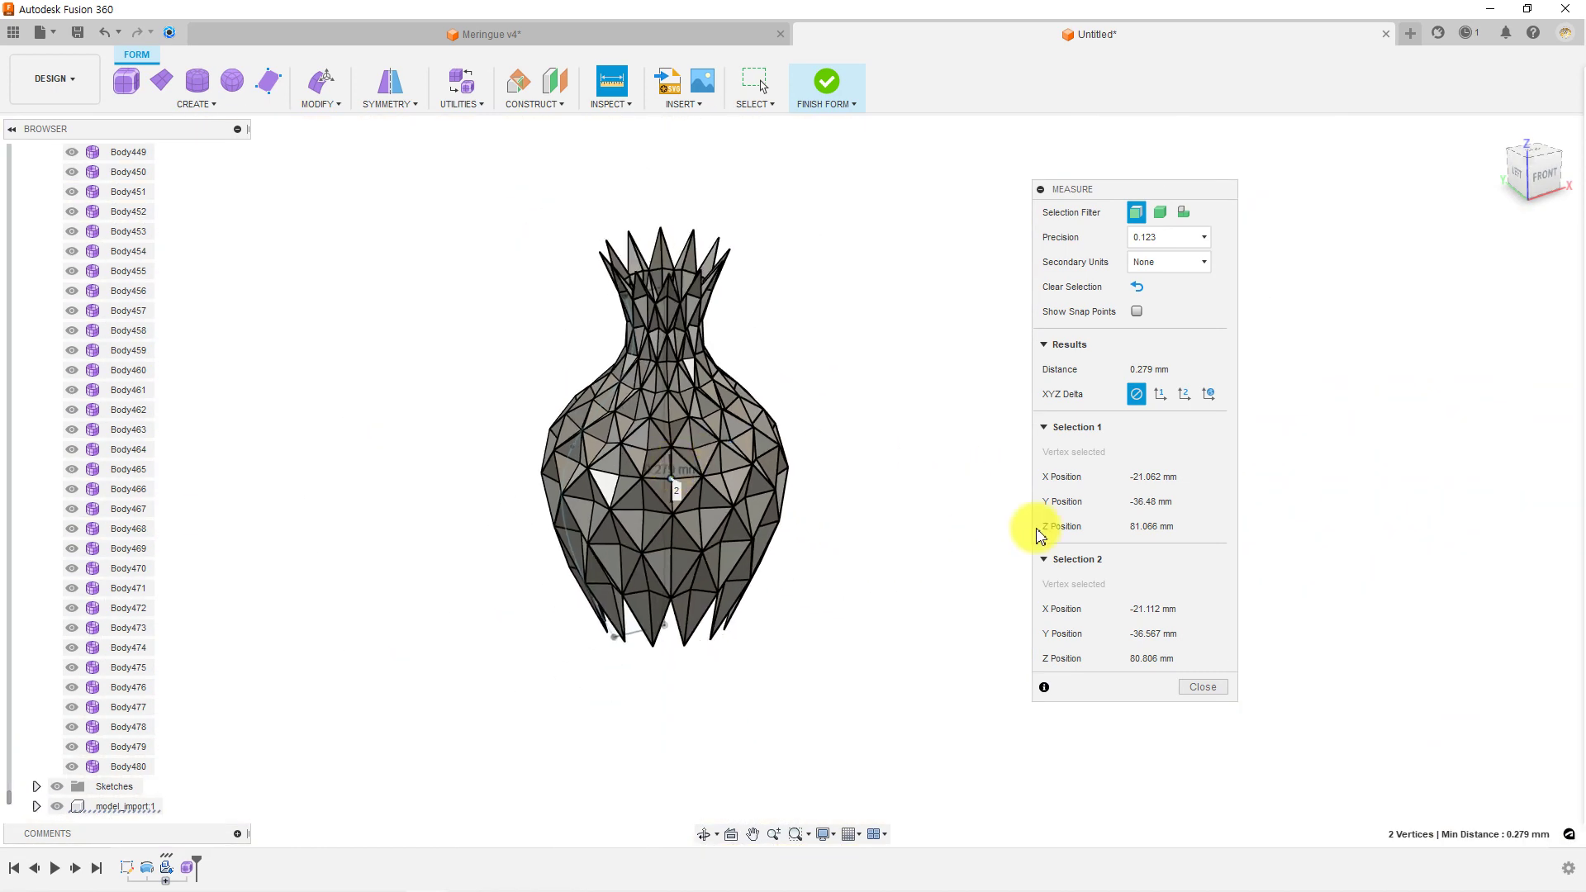
left_click(1202, 687)
left_click(322, 103)
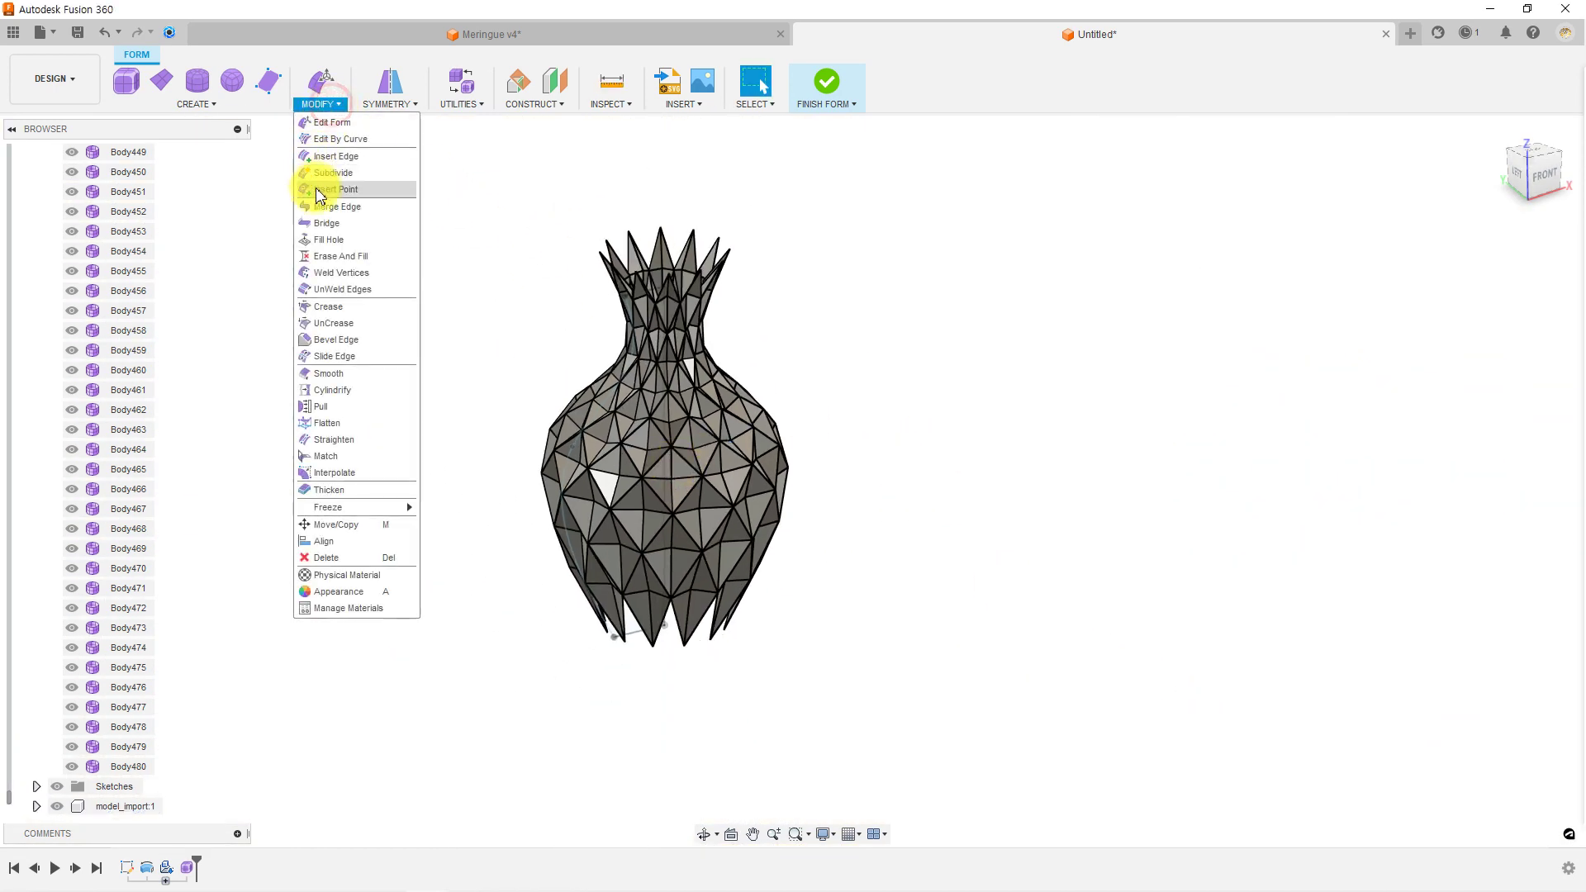
Weld all vase vertices at 0.3 tolerance into one body.
left_click(328, 278)
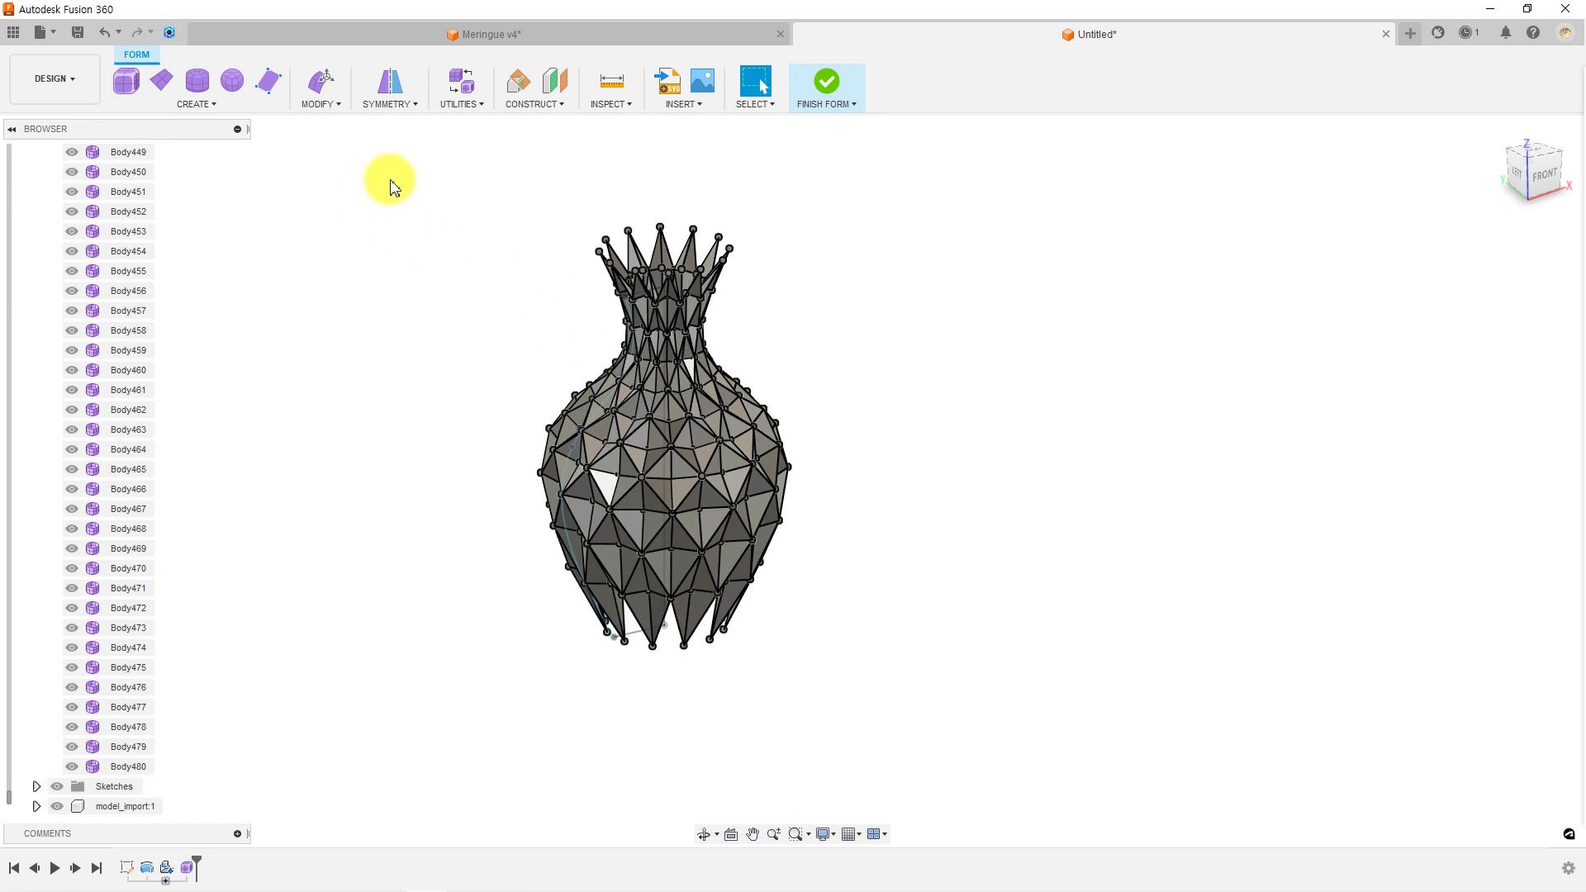
mouse_move(1164, 261)
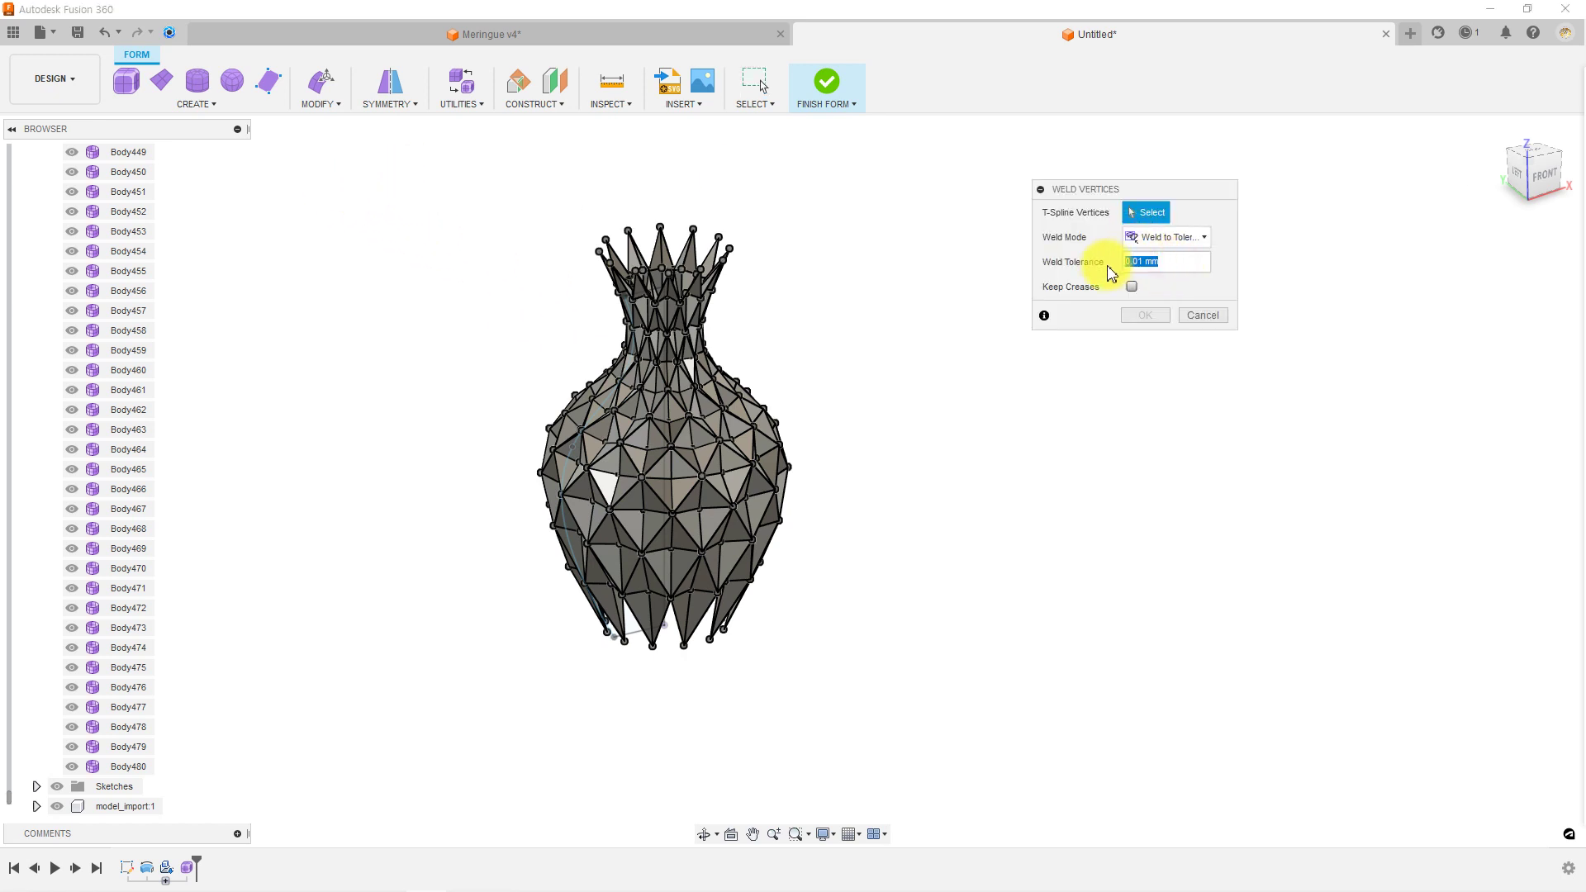
left_click_drag(438, 198, 906, 718)
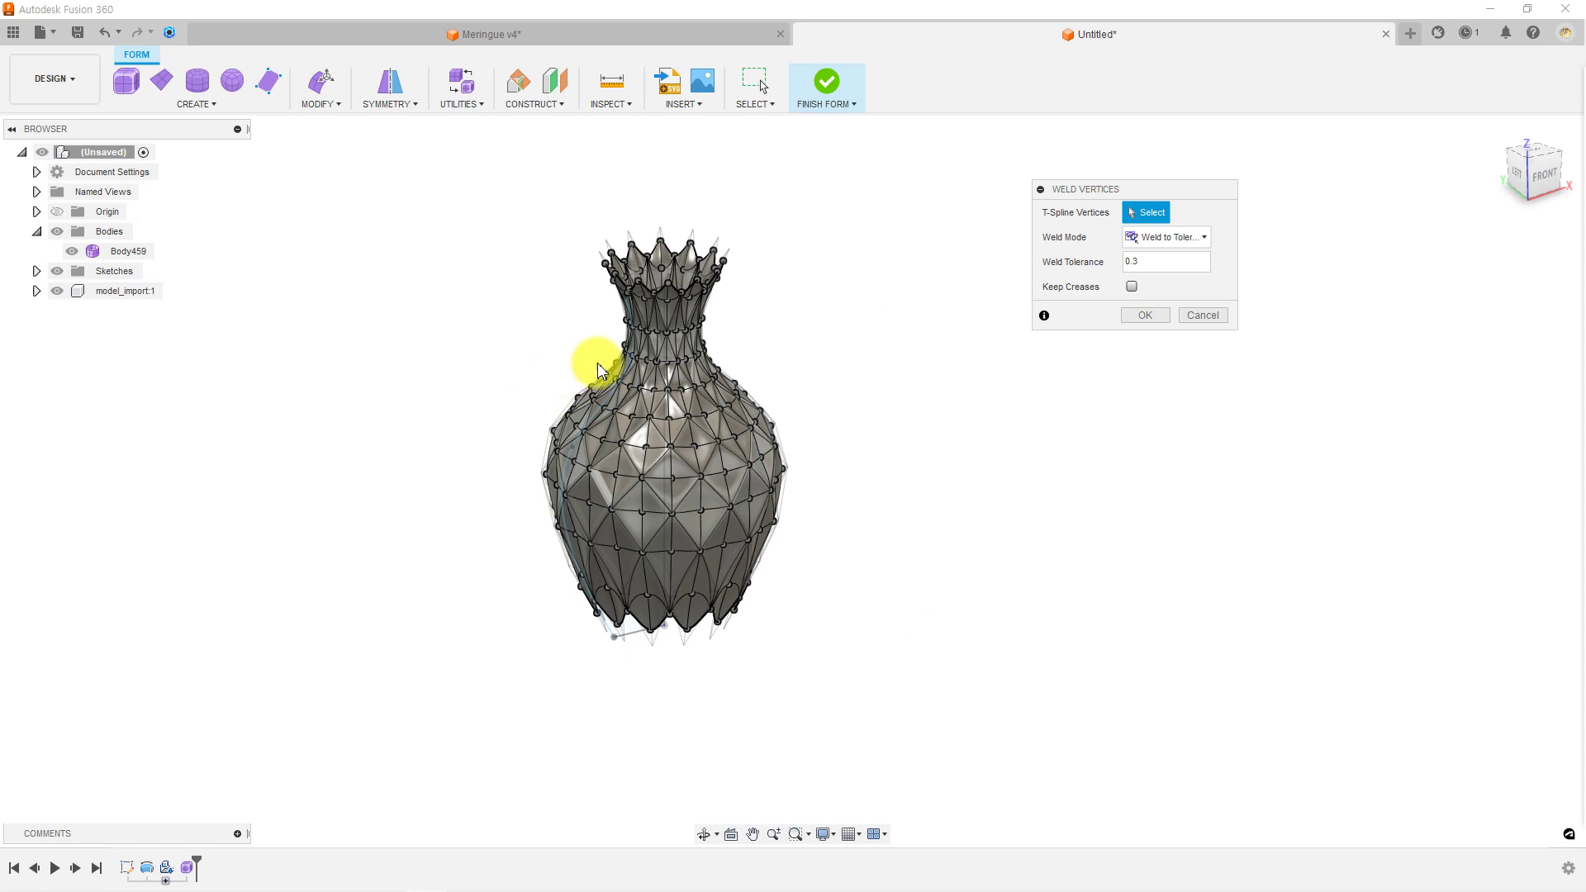
scroll(570, 388, "up", 3)
scroll(607, 541, "up", 1)
scroll(606, 541, "down", 3)
scroll(646, 480, "down", 2)
mouse_move(632, 521)
middle_mouse_down("shift")
mouse_move(486, 436)
mouse_move(519, 380)
mouse_move(542, 524)
middle_mouse_up("shift")
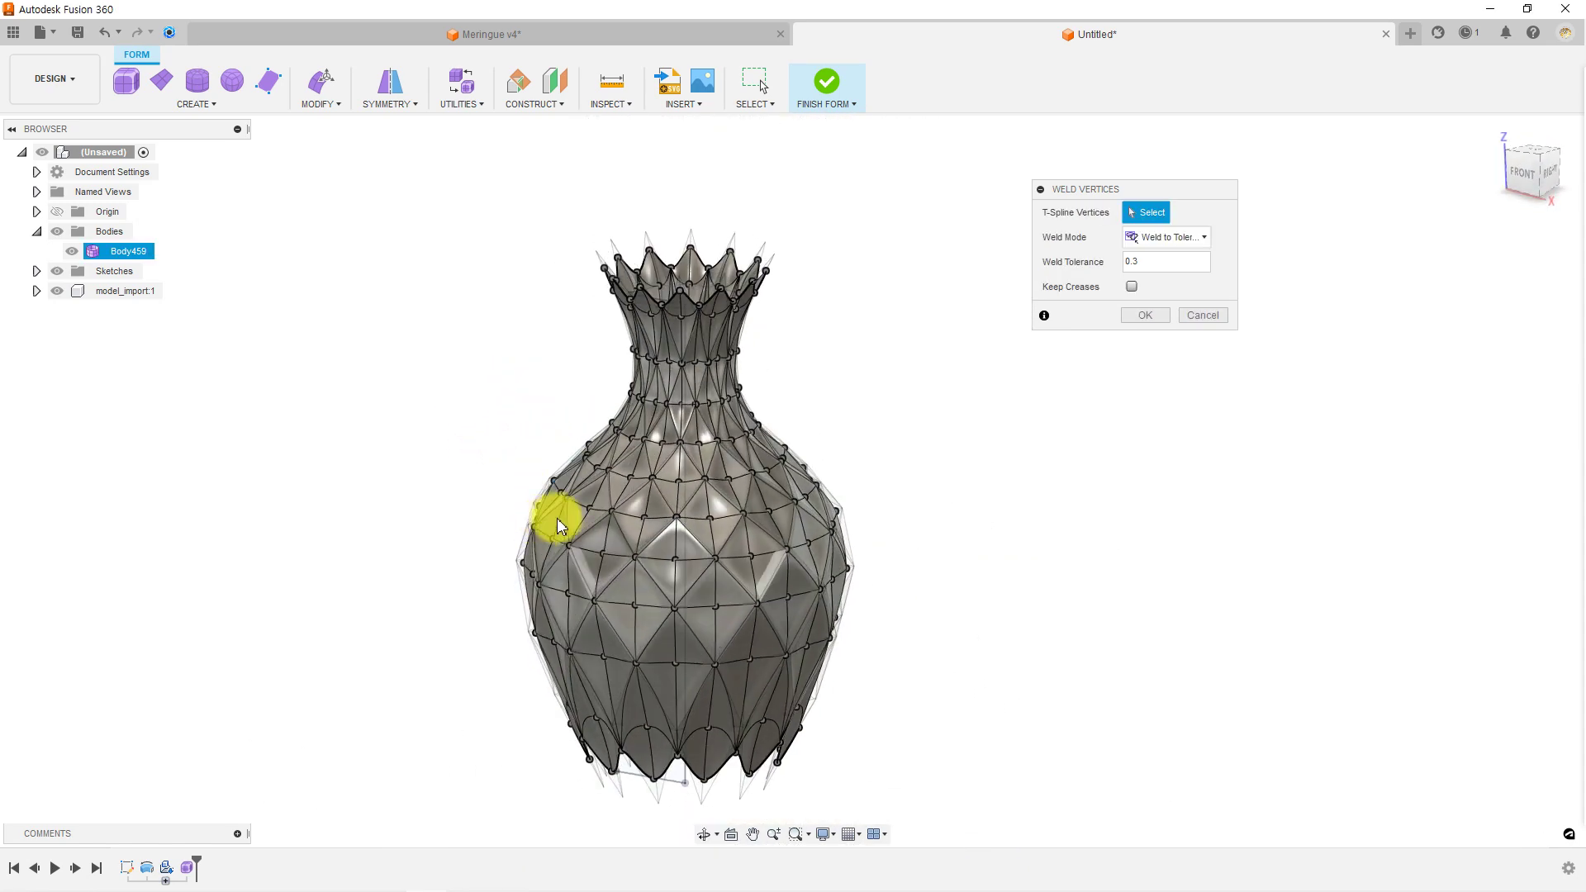
left_click(1145, 314)
Select the welded Body459 and orbit to check the vase's underside.
scroll(666, 553, "up", 3)
scroll(667, 538, "down", 1)
scroll(682, 522, "down", 1)
left_click(128, 251)
mouse_move(550, 585)
middle_mouse_down("shift")
mouse_move(578, 559)
mouse_move(574, 512)
mouse_move(592, 613)
middle_mouse_up("shift")
left_click(517, 421)
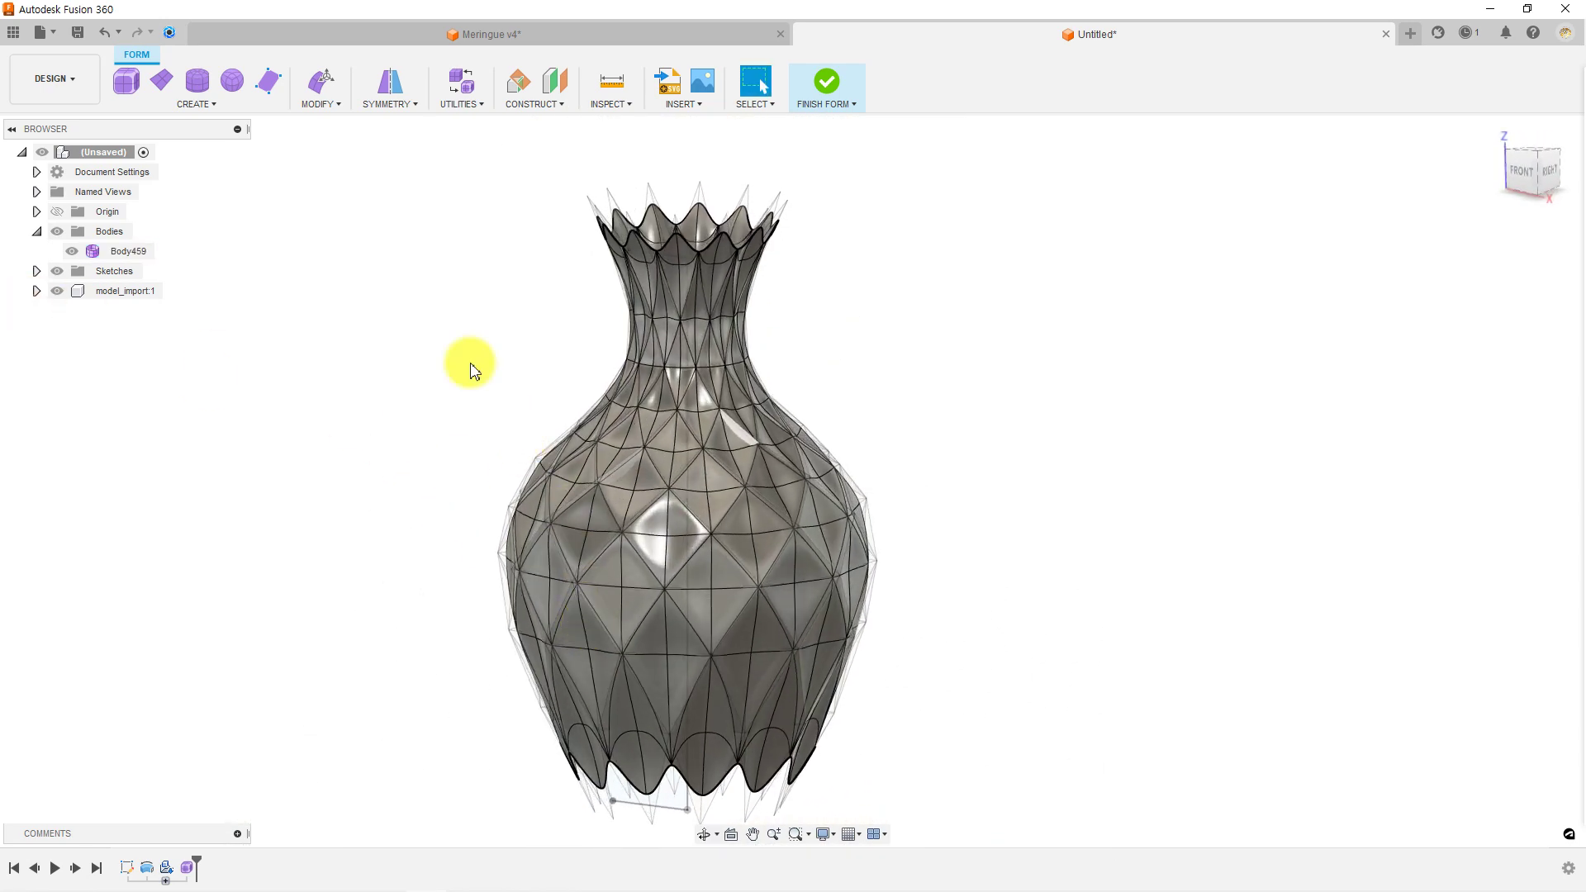
left_click(310, 106)
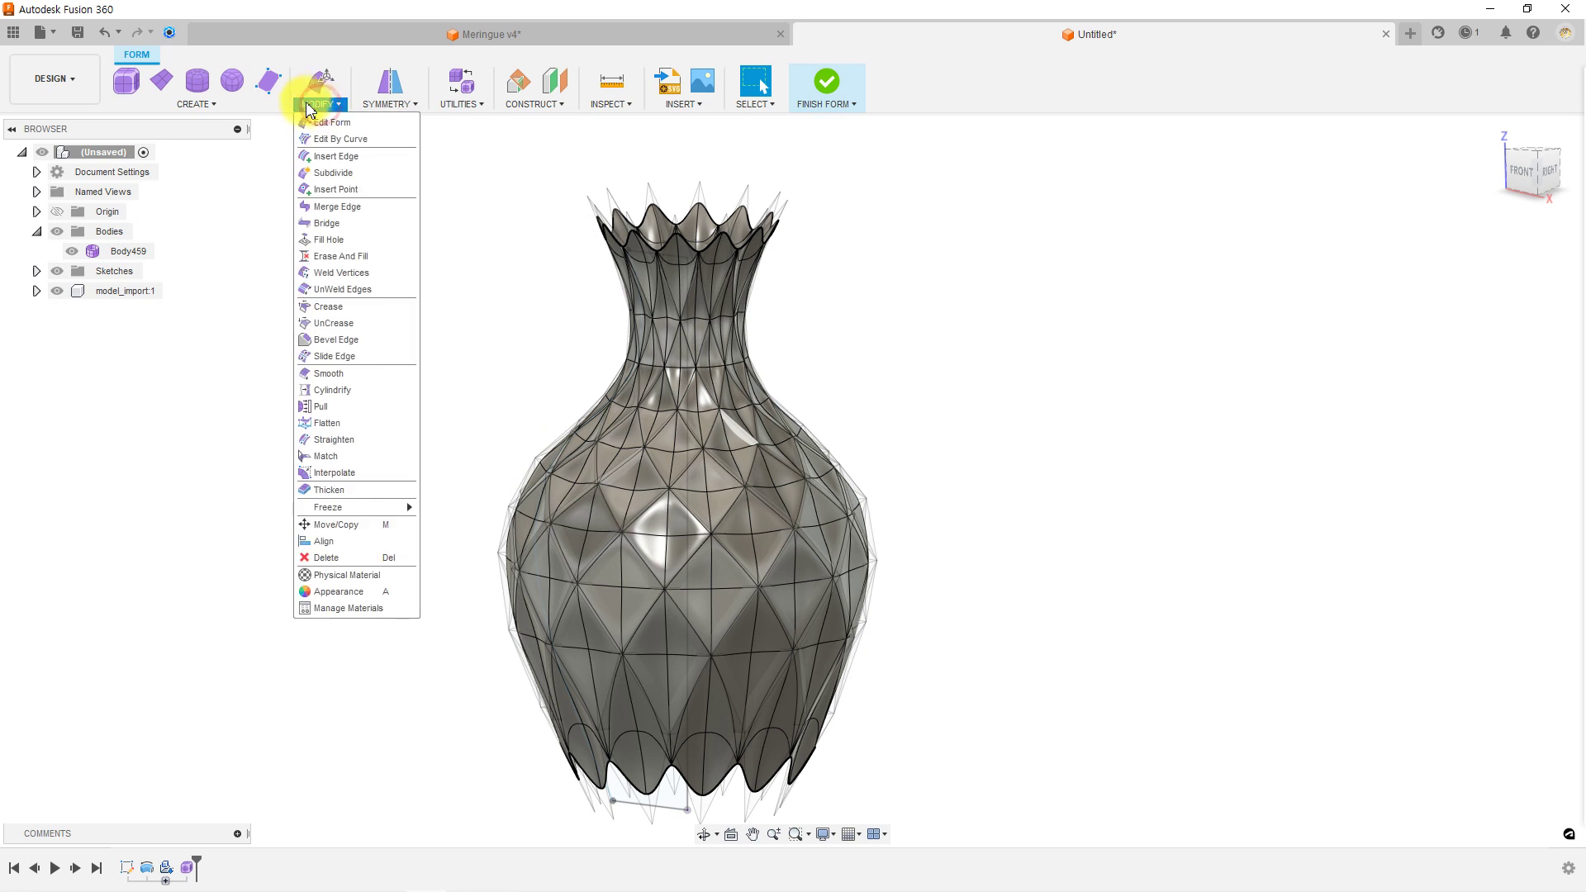
Subdivide all 480 faces of Body459 with Object Snap enabled.
left_click(331, 172)
scroll(623, 343, "down", 1)
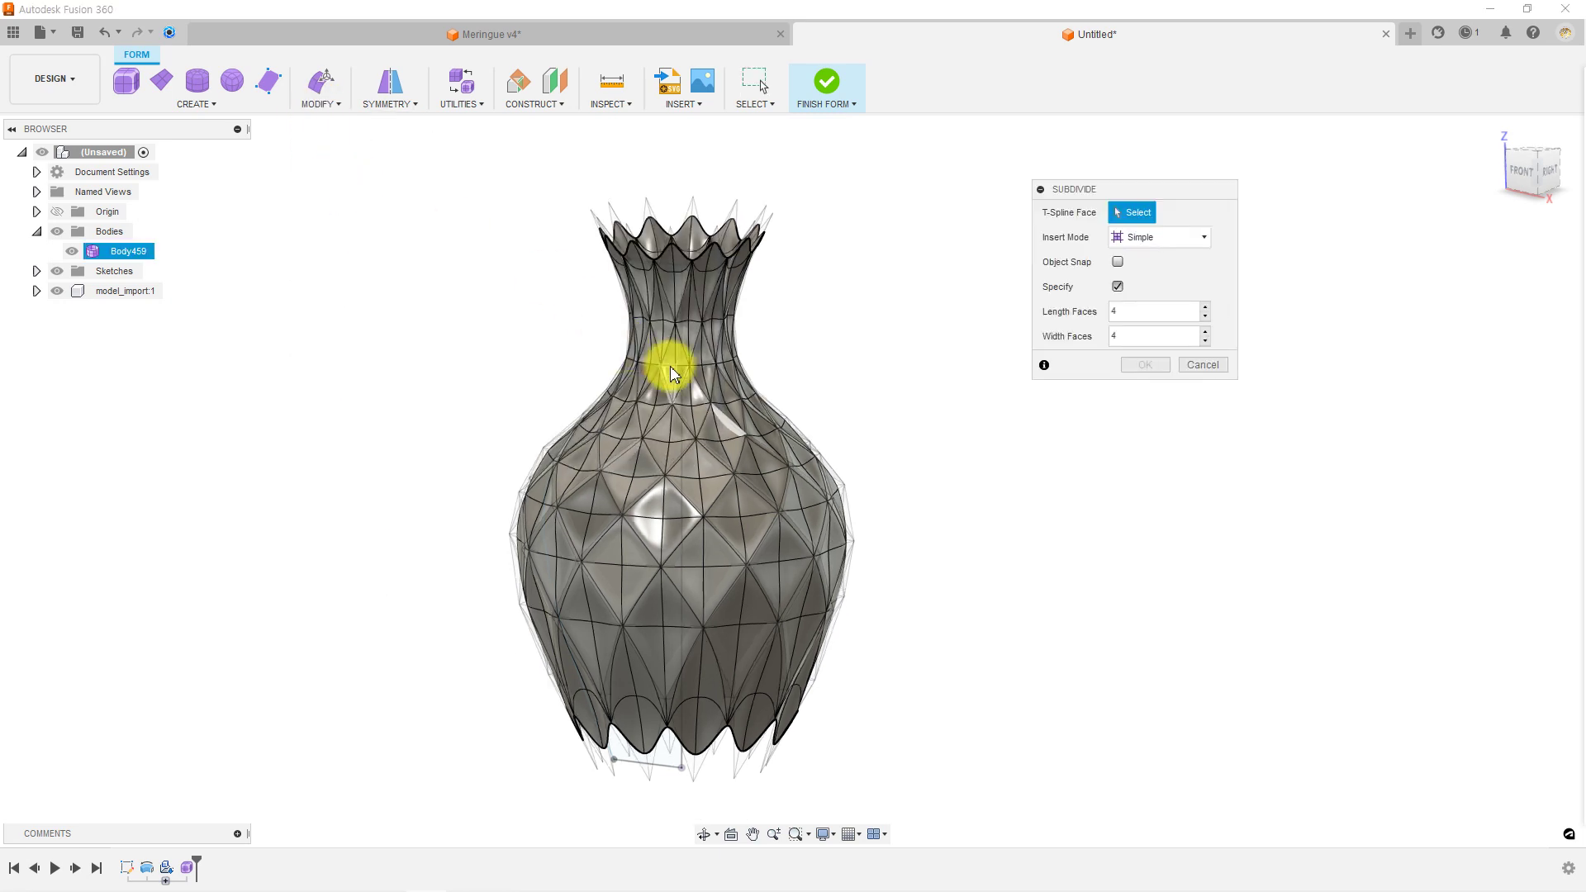
left_click_drag(404, 181, 950, 755)
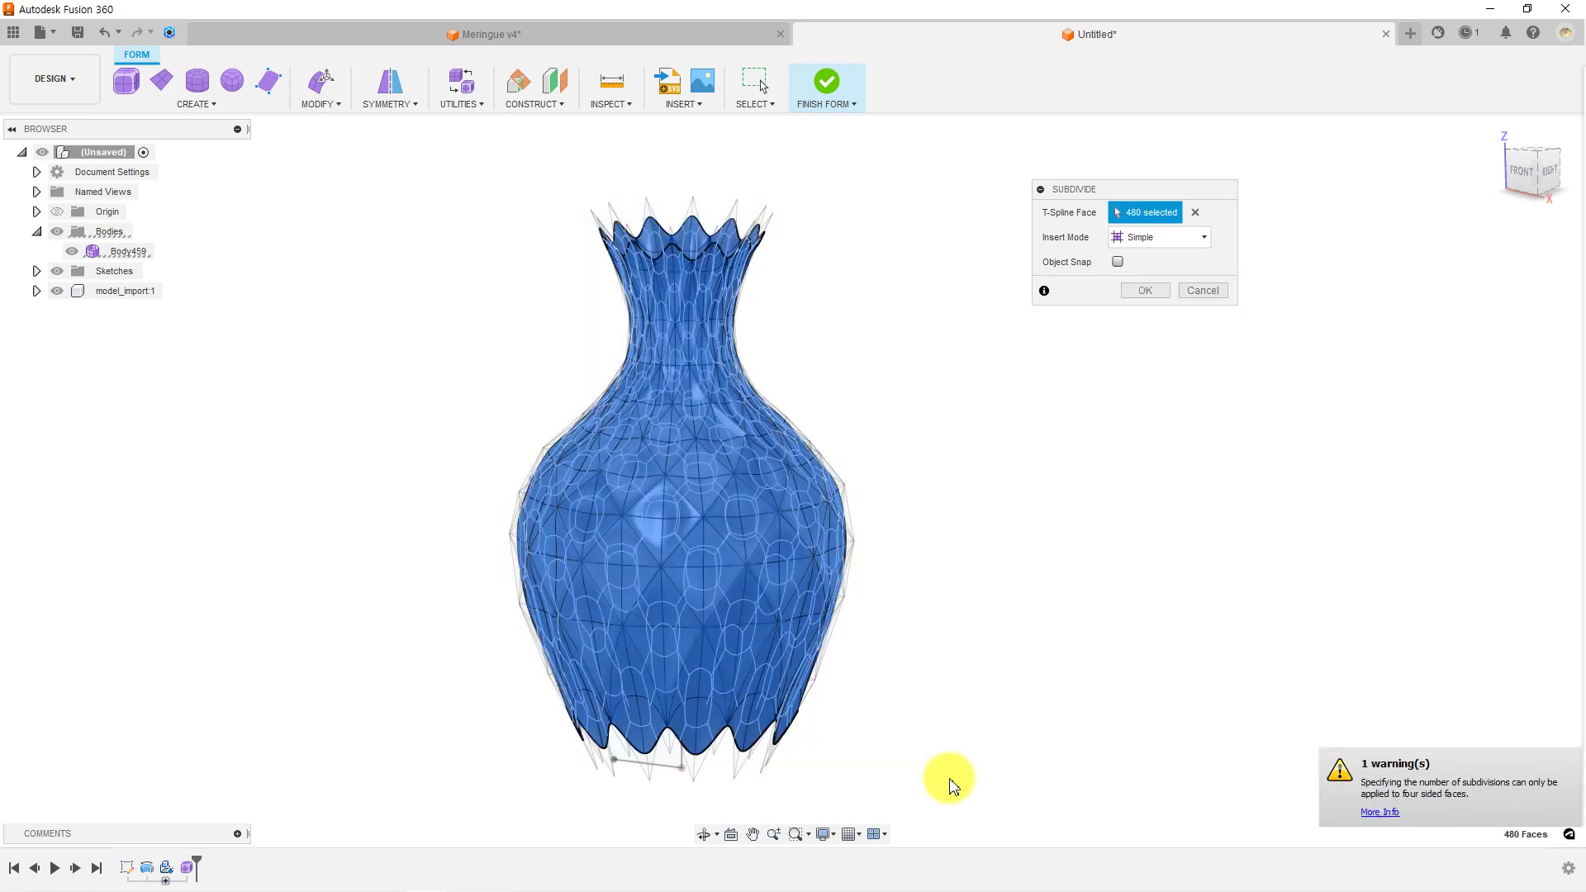
left_click(1118, 262)
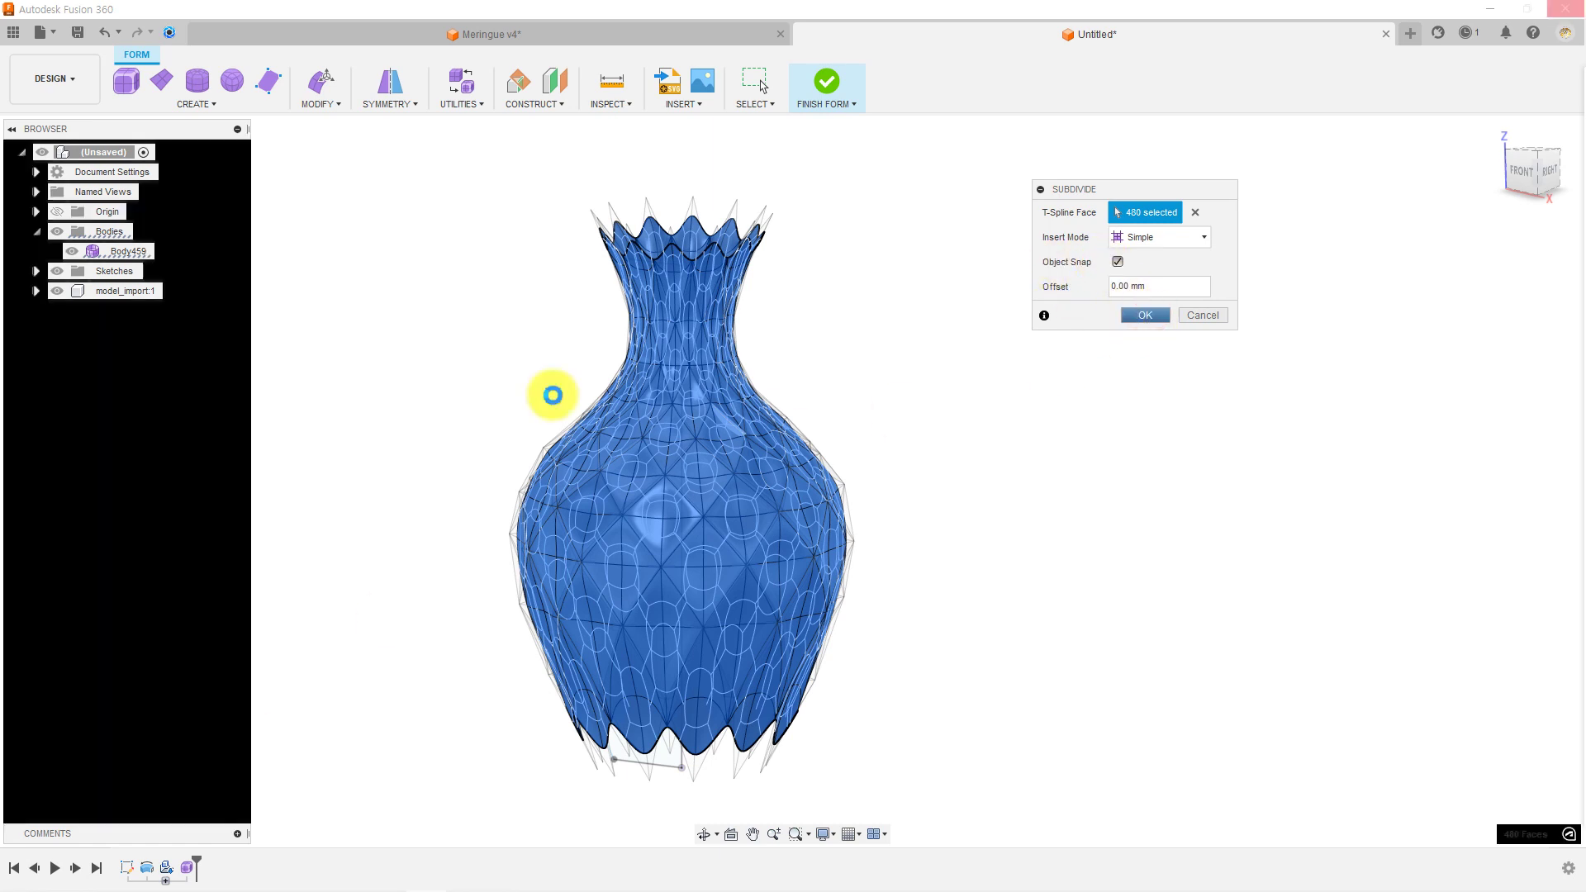
left_click(637, 311)
Orbit around the subdivided vase to inspect its smoother surface.
left_click(697, 410)
left_click(658, 499)
scroll(649, 503, "up", 3)
middle_click_drag(648, 503, 533, 468, "shift")
mouse_move(574, 489)
left_mouse_down()
mouse_move(616, 527)
mouse_move(737, 486)
mouse_move(620, 531)
mouse_move(648, 602)
left_mouse_up()
scroll(616, 520, "down", 5)
key("Escape")
scroll(651, 598, "down", 3)
scroll(654, 592, "up", 5)
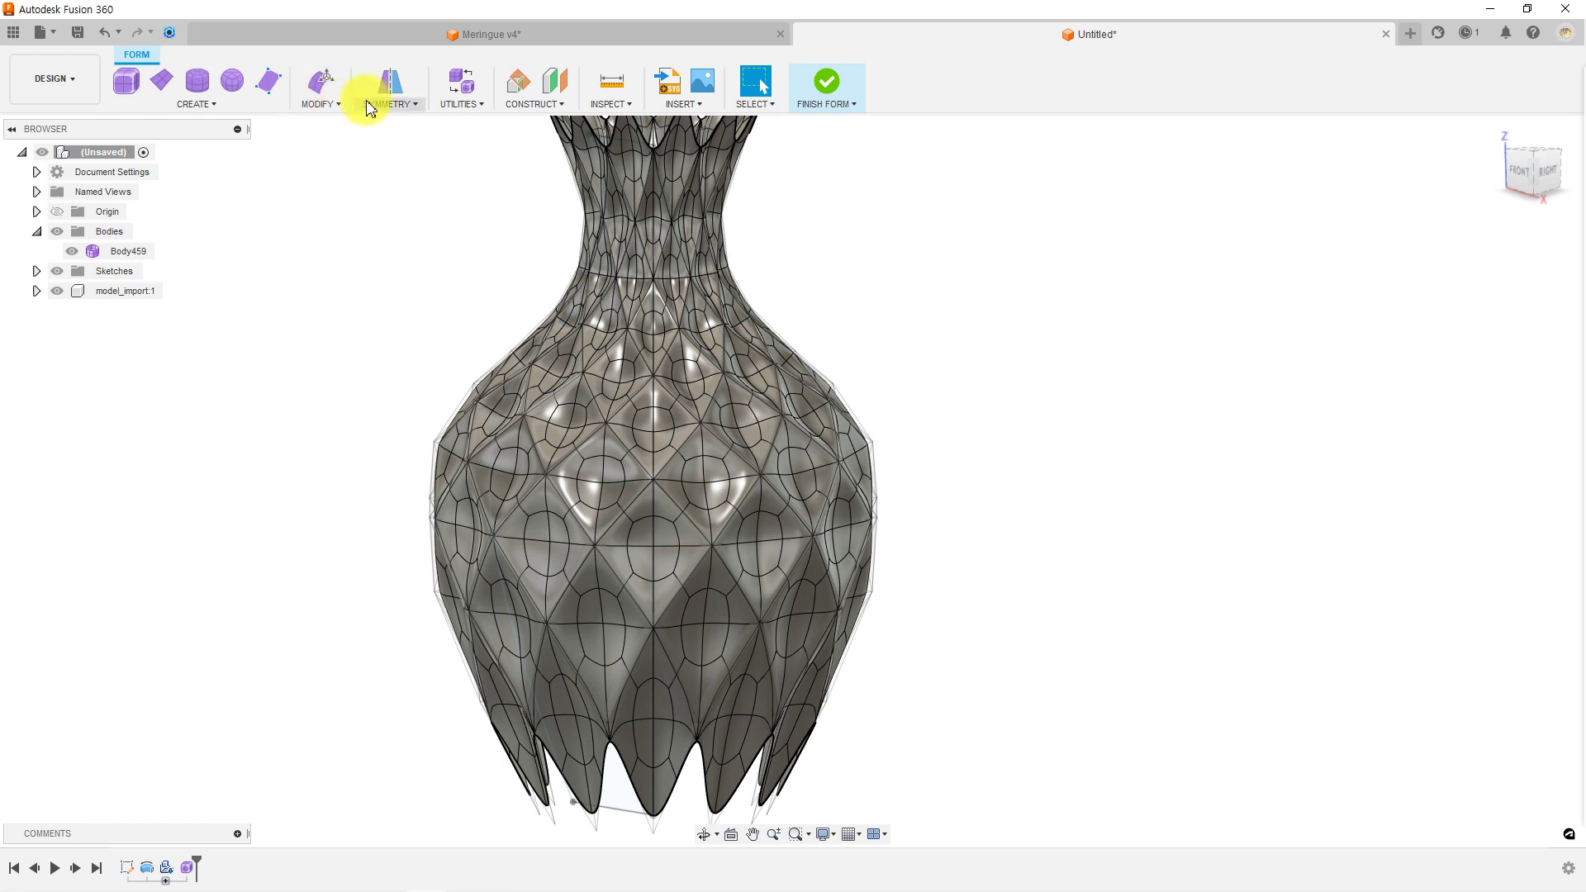
Subdivide all 1440 vase faces again with 2 Length and 2 Width Faces.
left_click(312, 102)
left_click(329, 179)
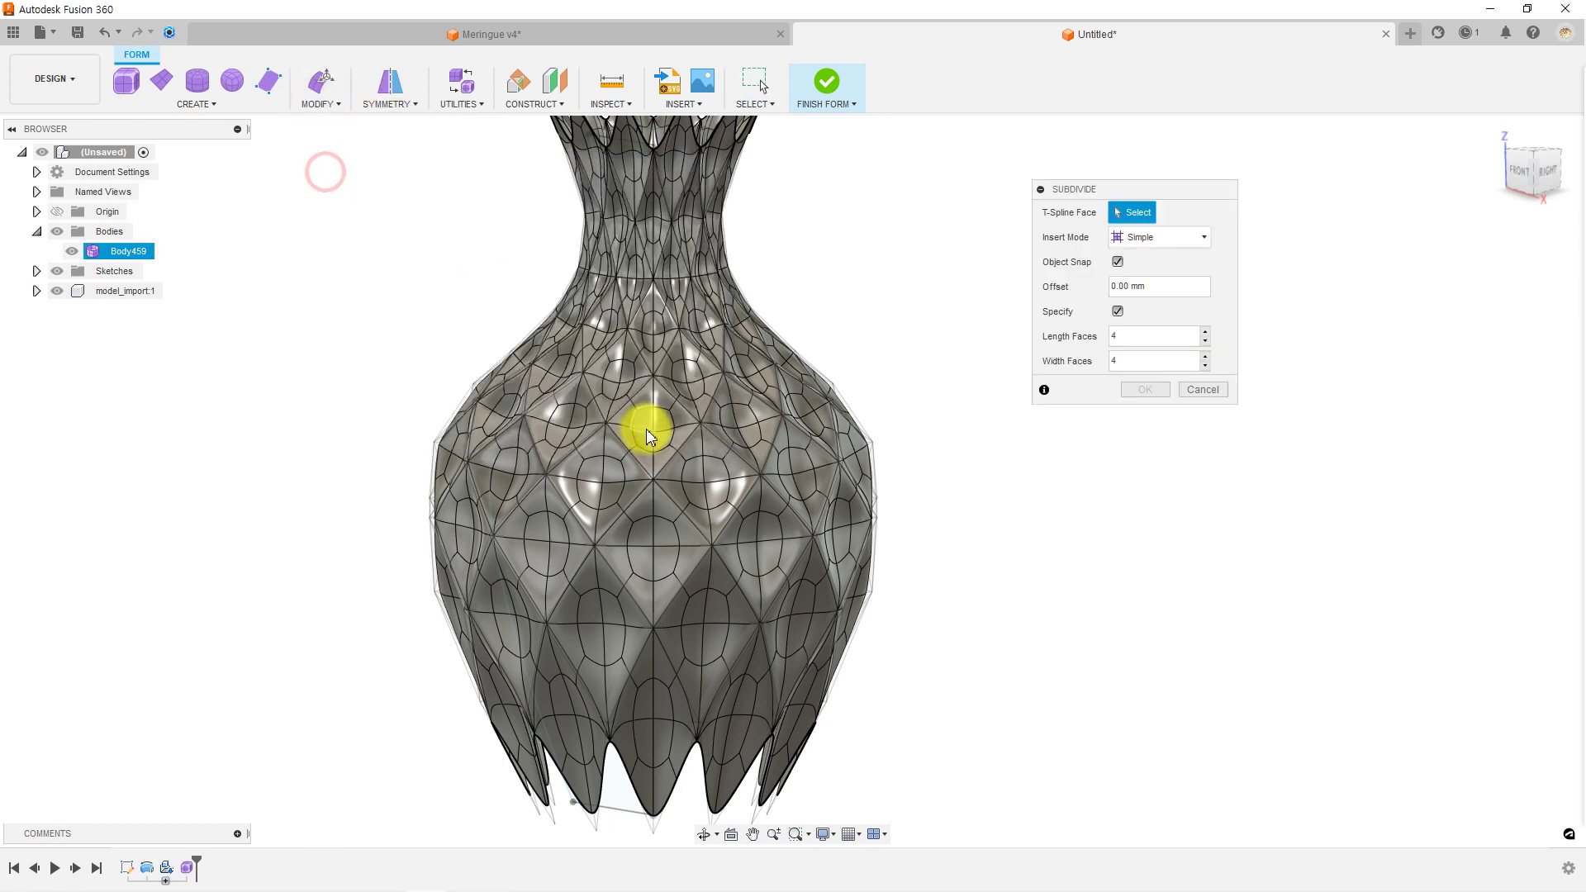
scroll(641, 431, "down", 3)
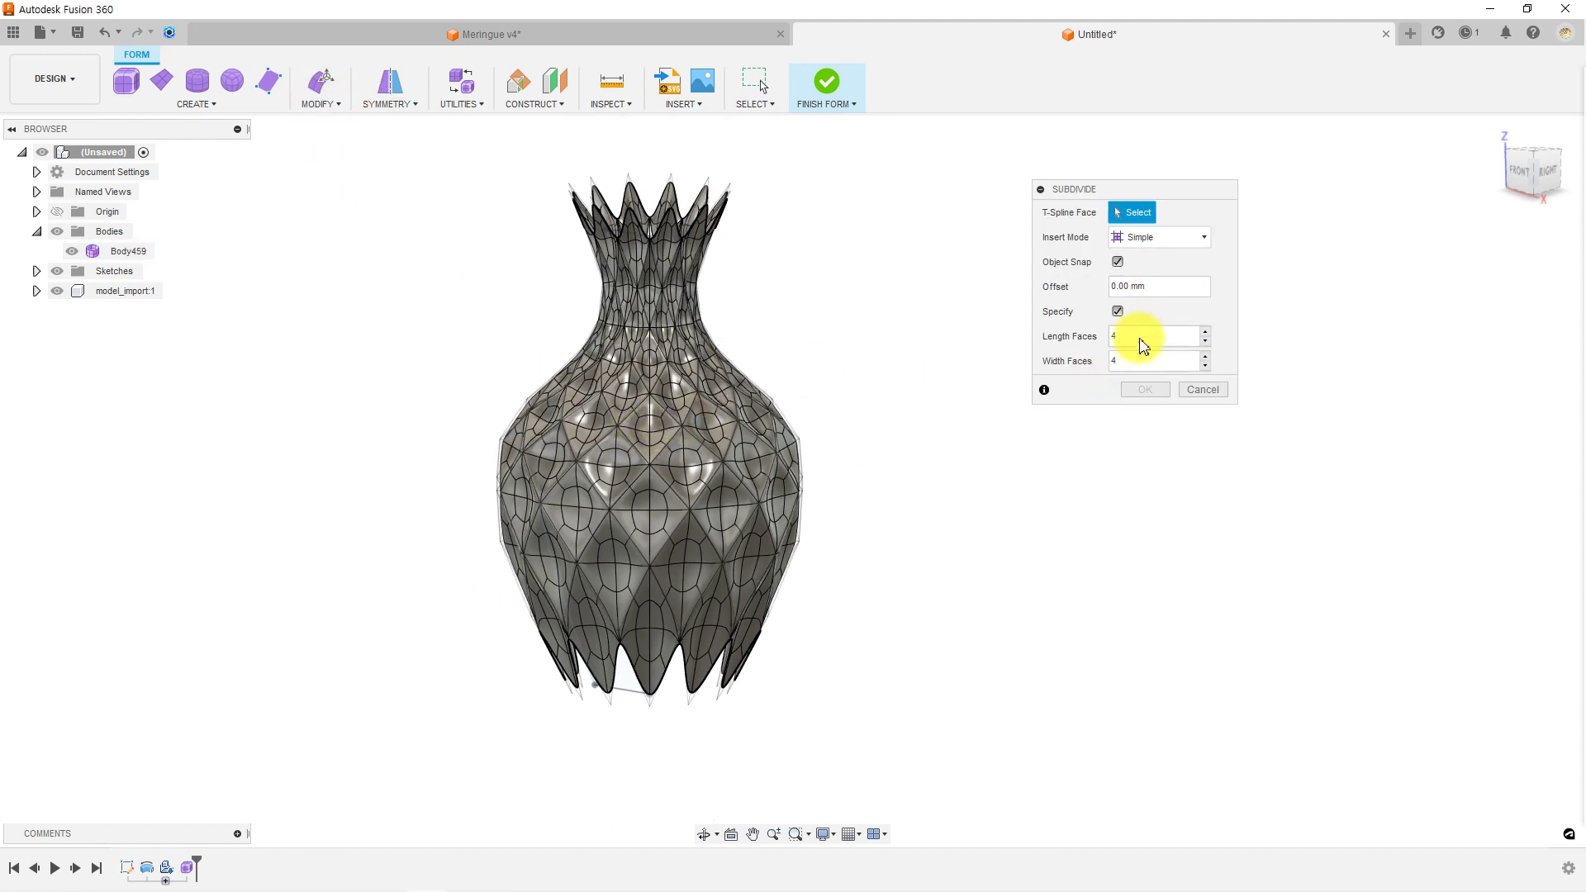
left_click_drag(1141, 337, 1103, 338)
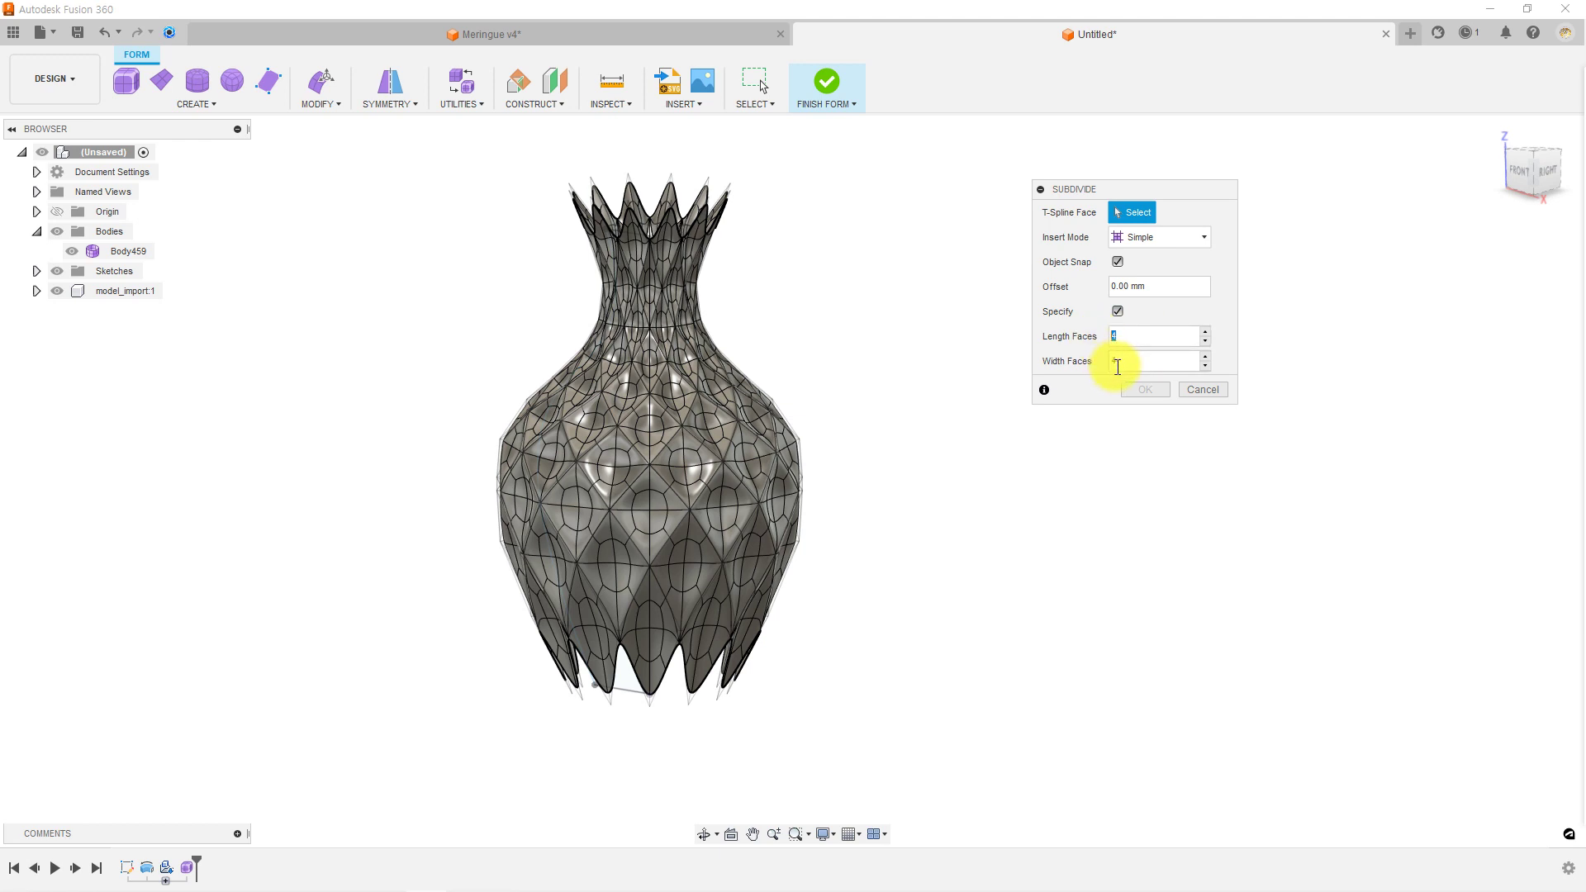
type("1")
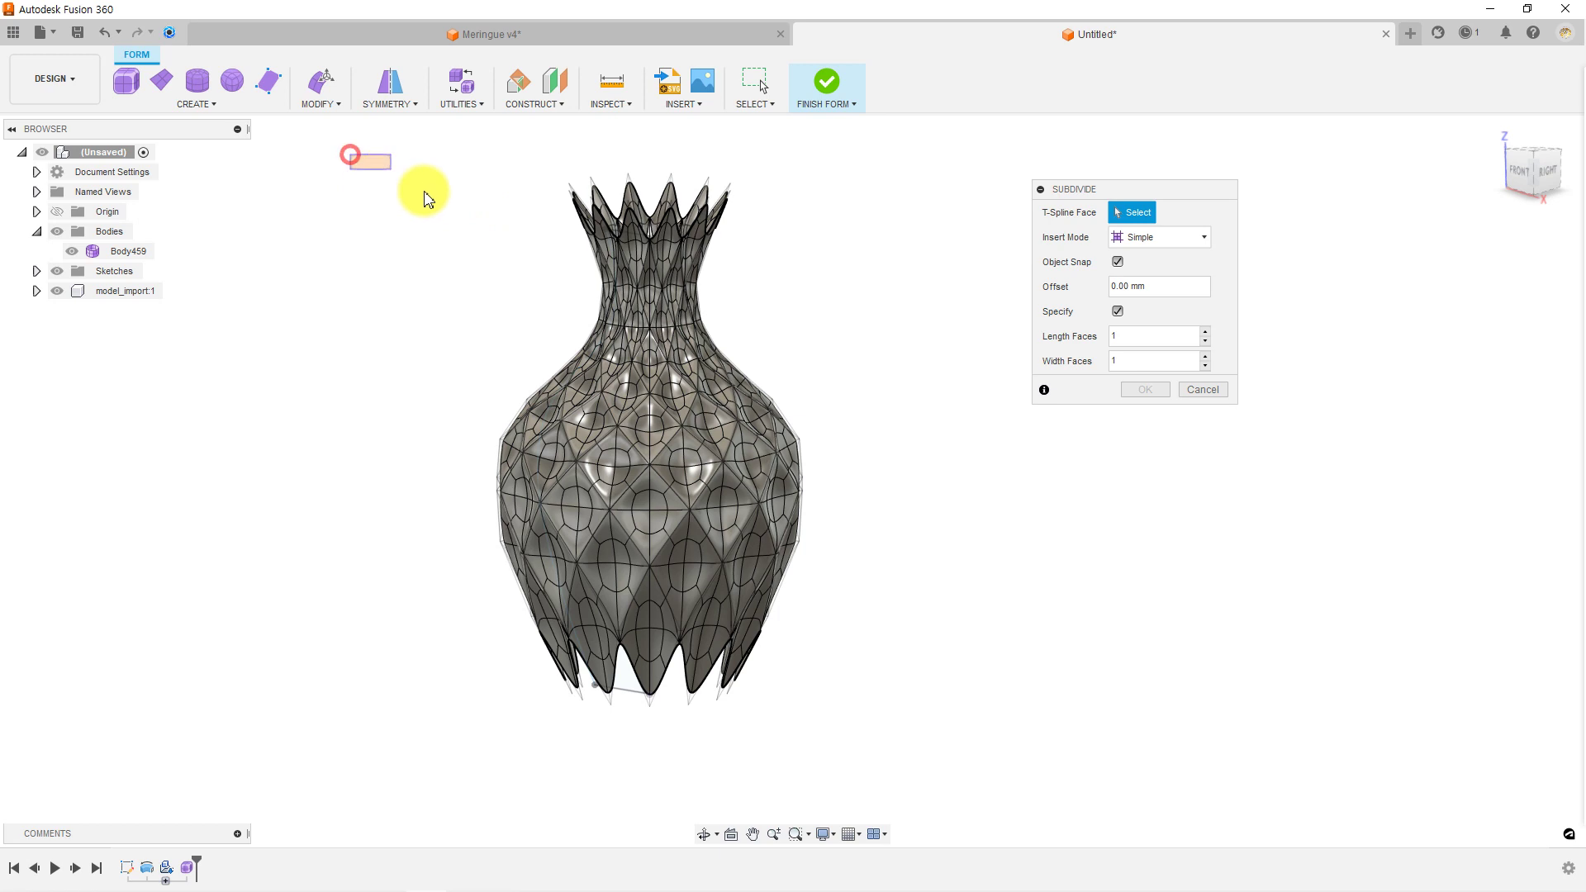
left_click_drag(350, 154, 882, 748)
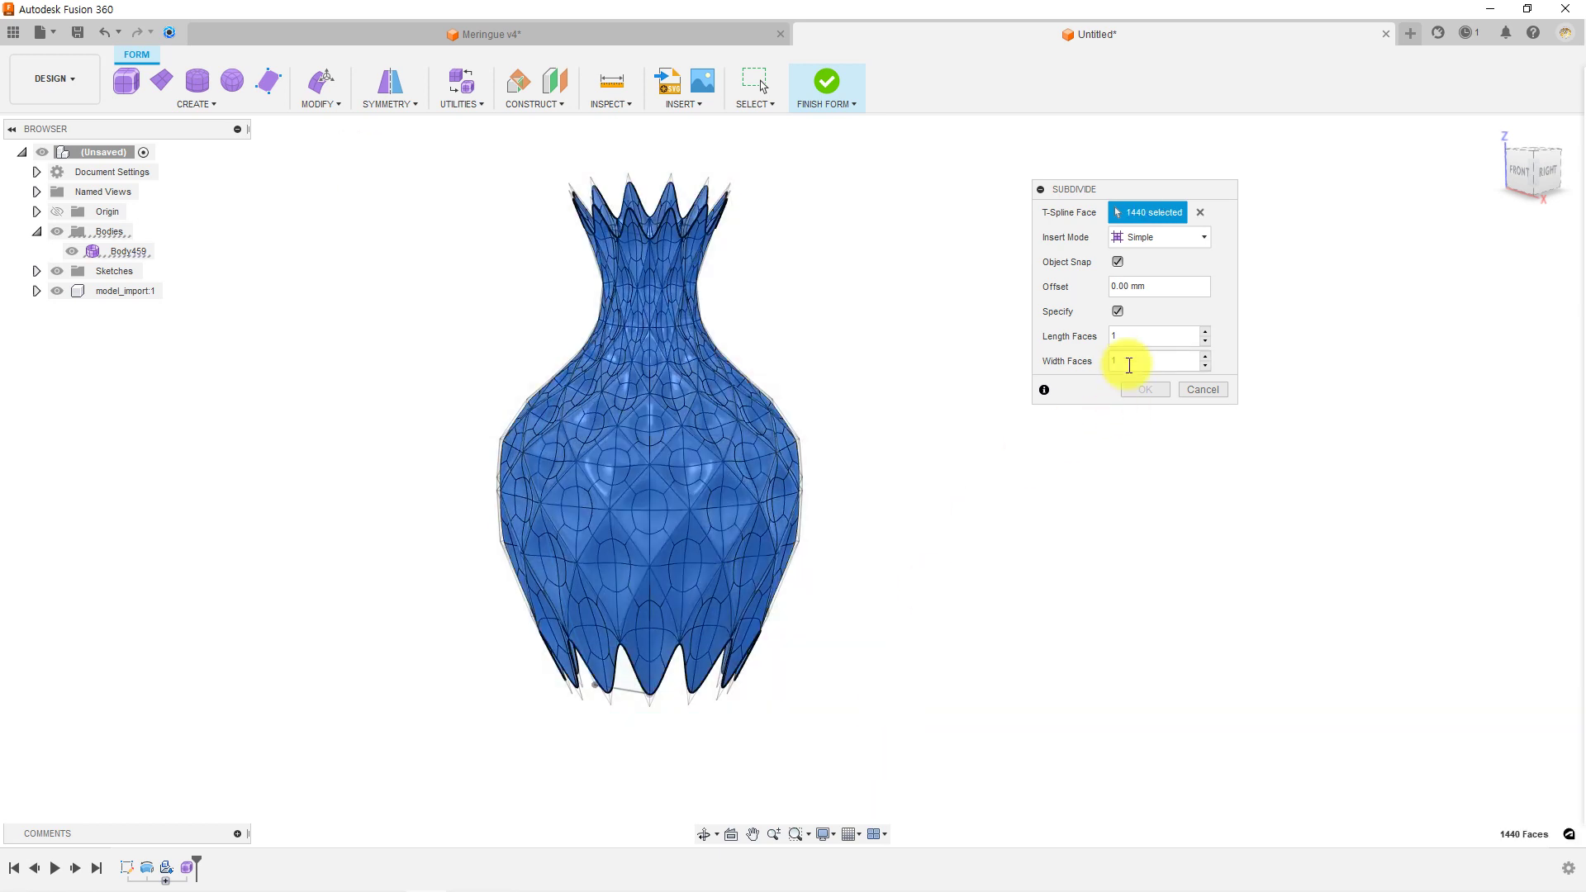
left_click_drag(1135, 339, 1111, 363)
type("2")
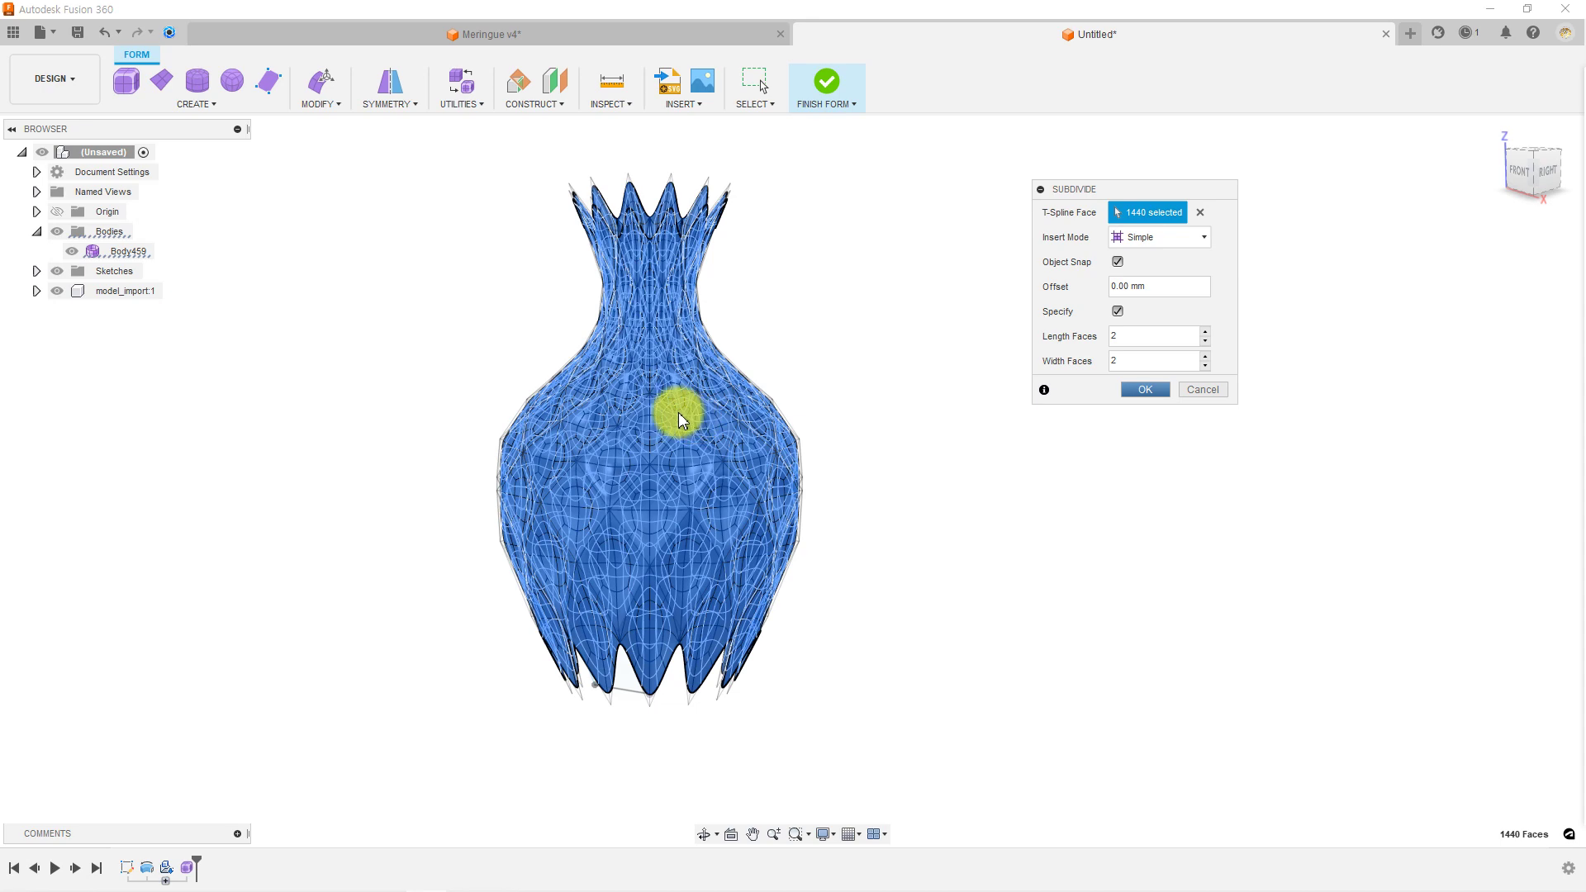
left_click(1150, 403)
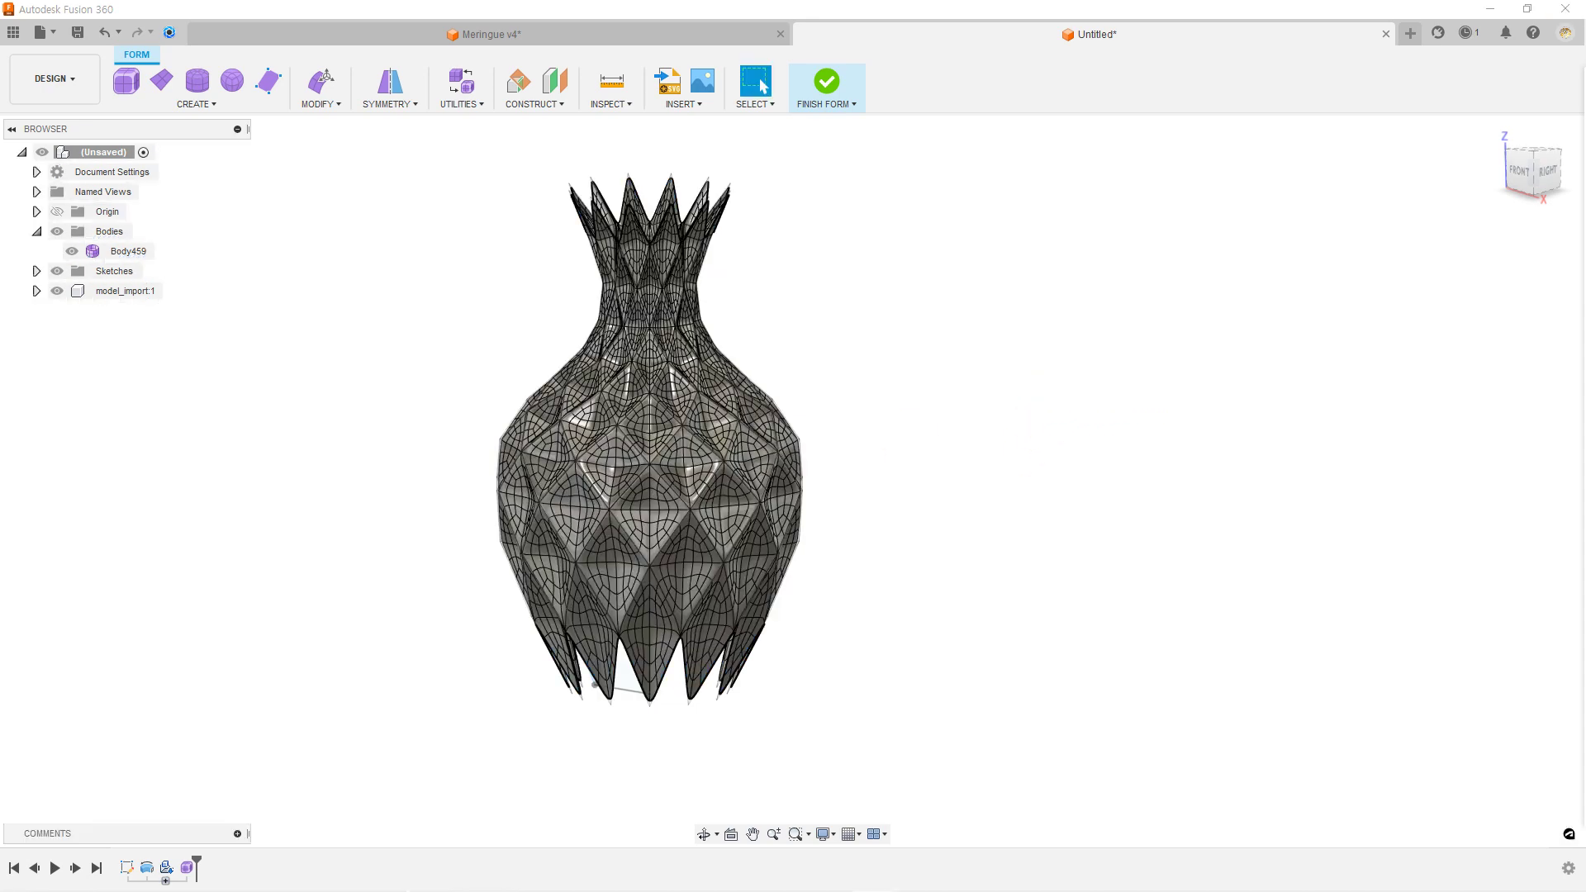
Finish the subdivided form, converting it into solid body Body2.
scroll(621, 448, "up", 5)
mouse_move(578, 537)
middle_mouse_down("shift")
mouse_move(463, 522)
mouse_move(691, 570)
middle_mouse_up("shift")
scroll(694, 562, "up", 3)
scroll(694, 557, "down", 3)
scroll(704, 549, "down", 2)
middle_click_drag(691, 578, 682, 593, "shift")
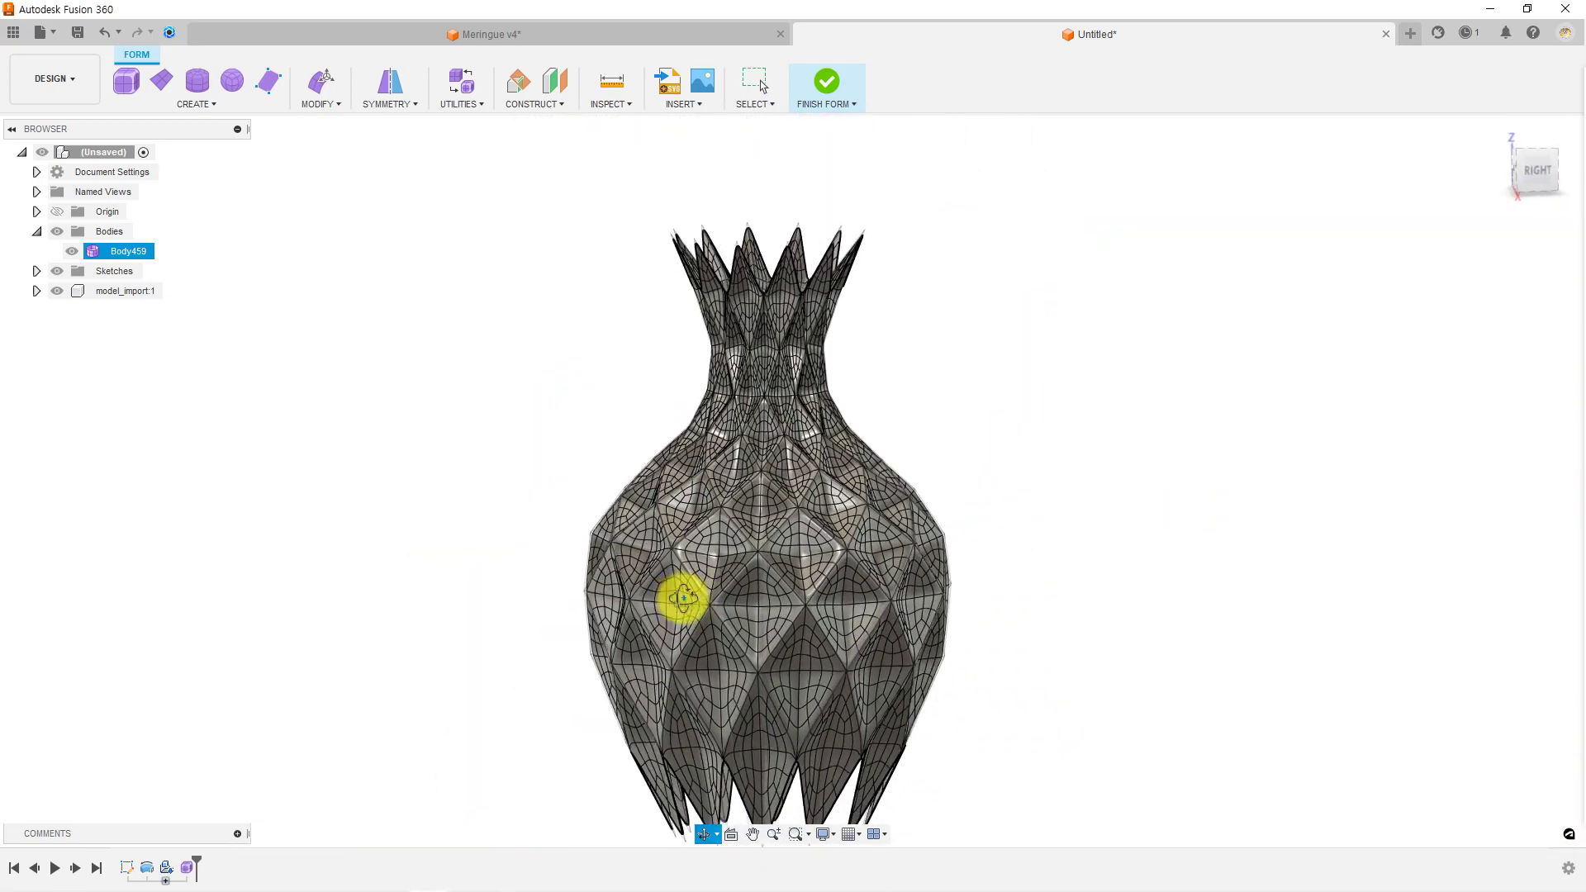
left_click(836, 182)
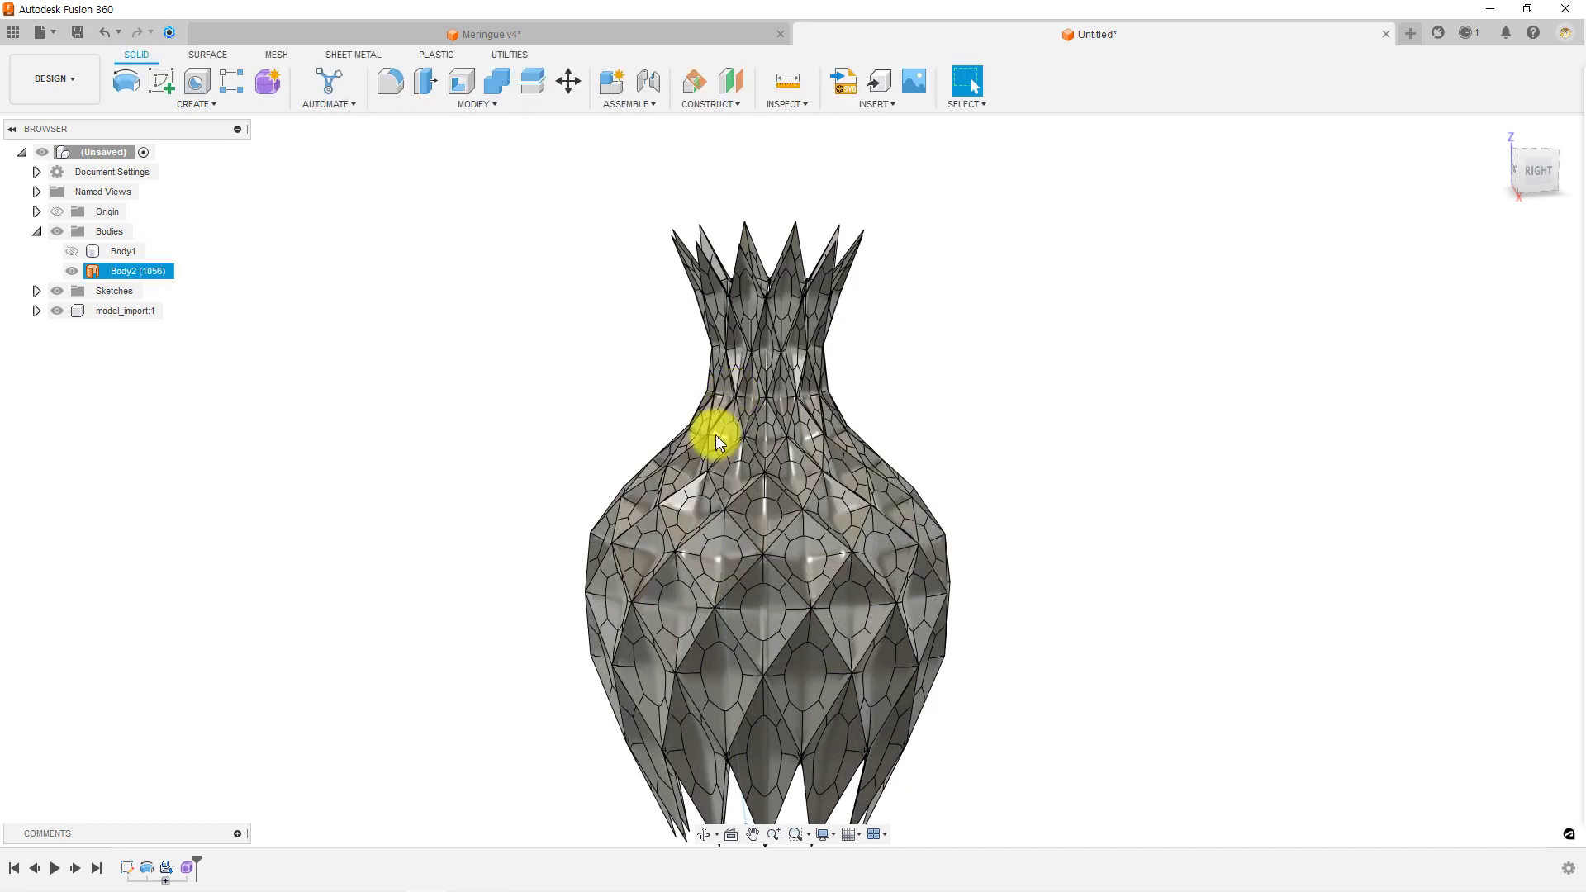
Briefly toggle Body2 to compare shapes, then hide the imported model_import:1.
scroll(692, 543, "up", 2)
scroll(669, 542, "up", 4)
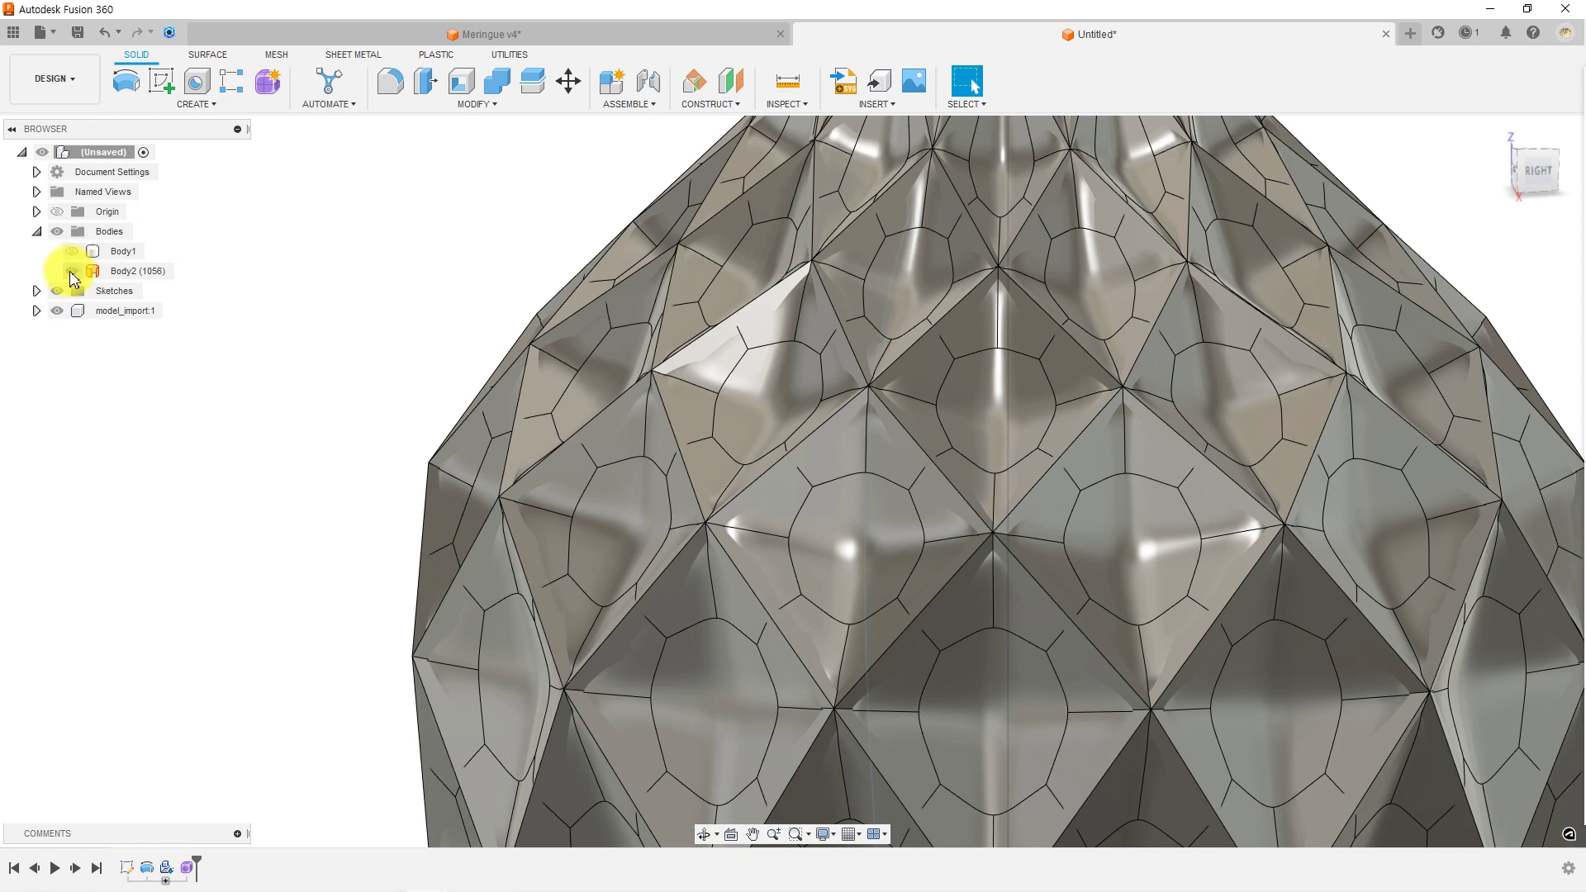
left_click(71, 271)
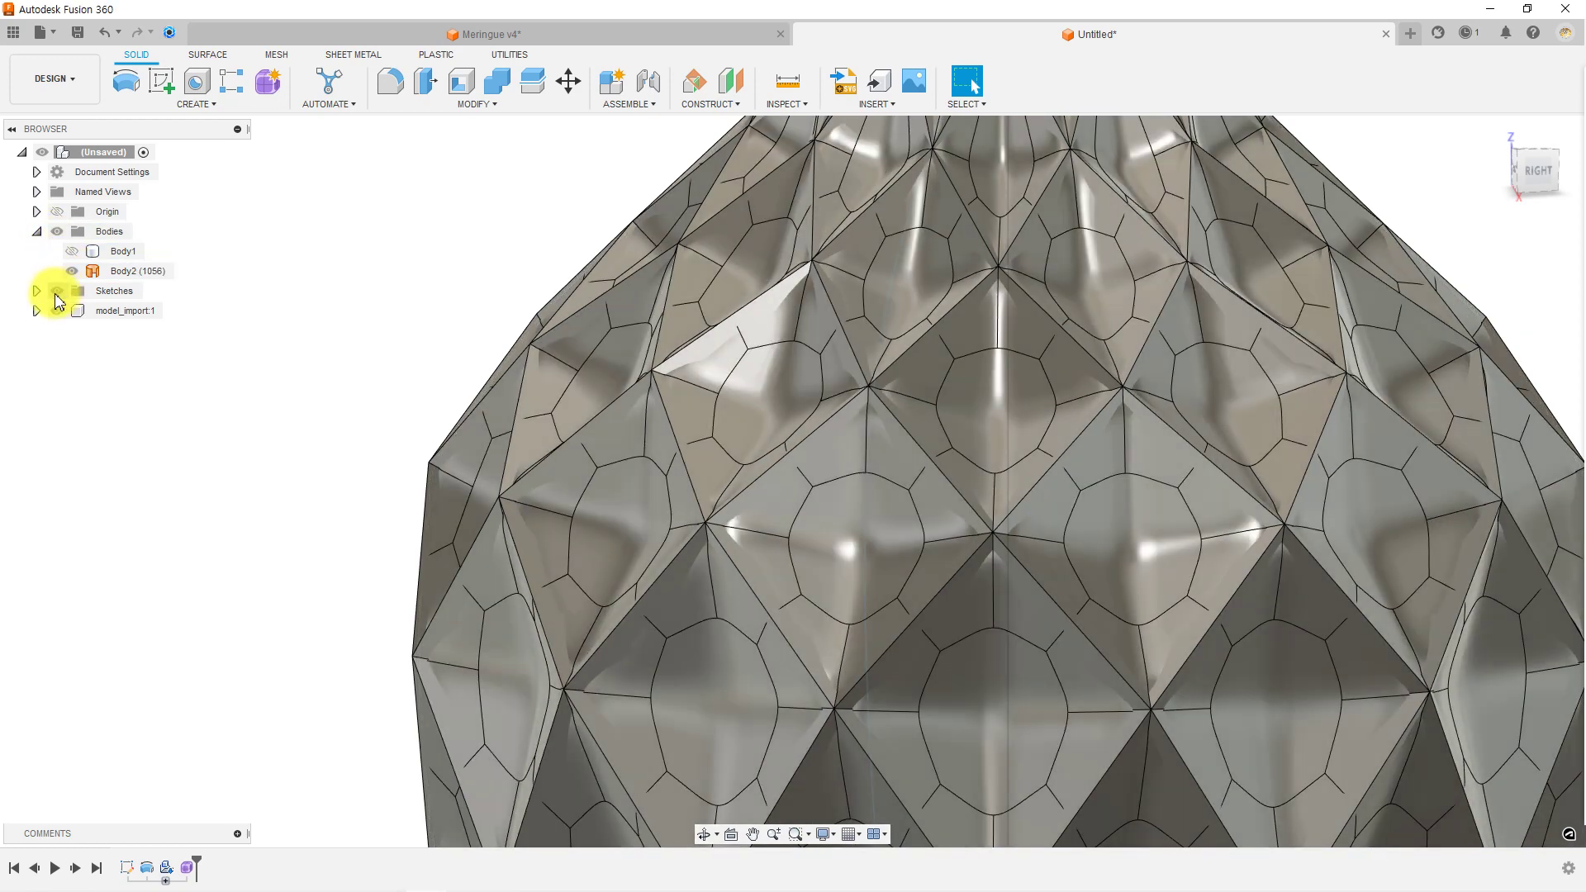
left_click(56, 310)
scroll(661, 471, "down", 4)
scroll(710, 466, "down", 3)
middle_click_drag(708, 506, 683, 495, "shift")
left_click(502, 106)
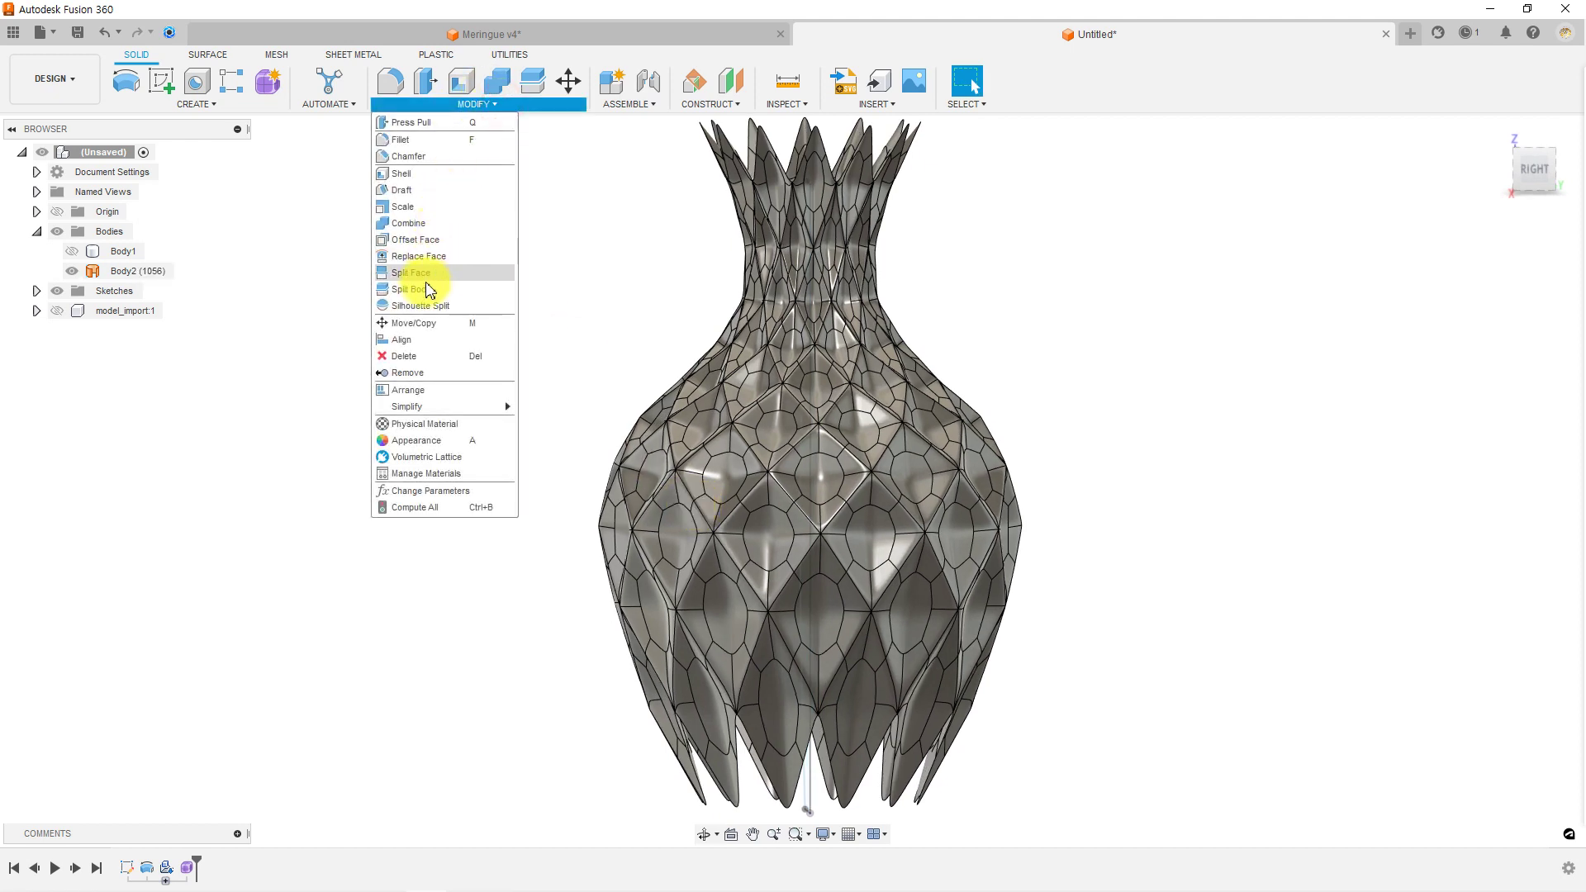
Split the vase body using the smooth Body1 as cutter, yielding Body2 and Body3.
left_click(403, 290)
left_click(821, 424)
left_click(72, 251)
left_click(1166, 238)
left_click(822, 225)
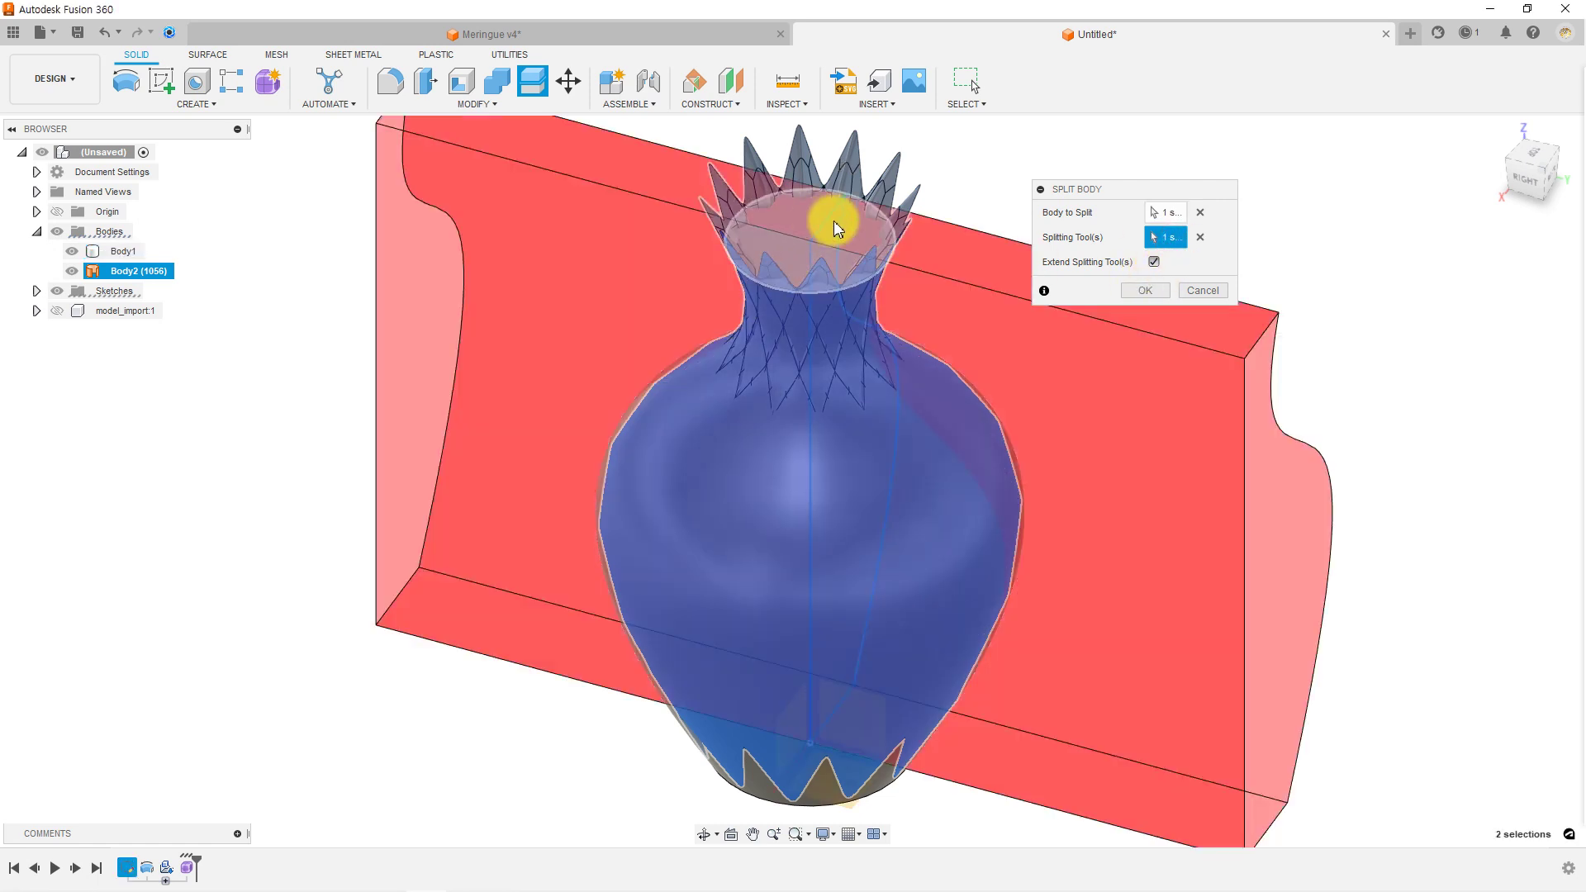
left_click(1200, 237)
left_click(798, 223)
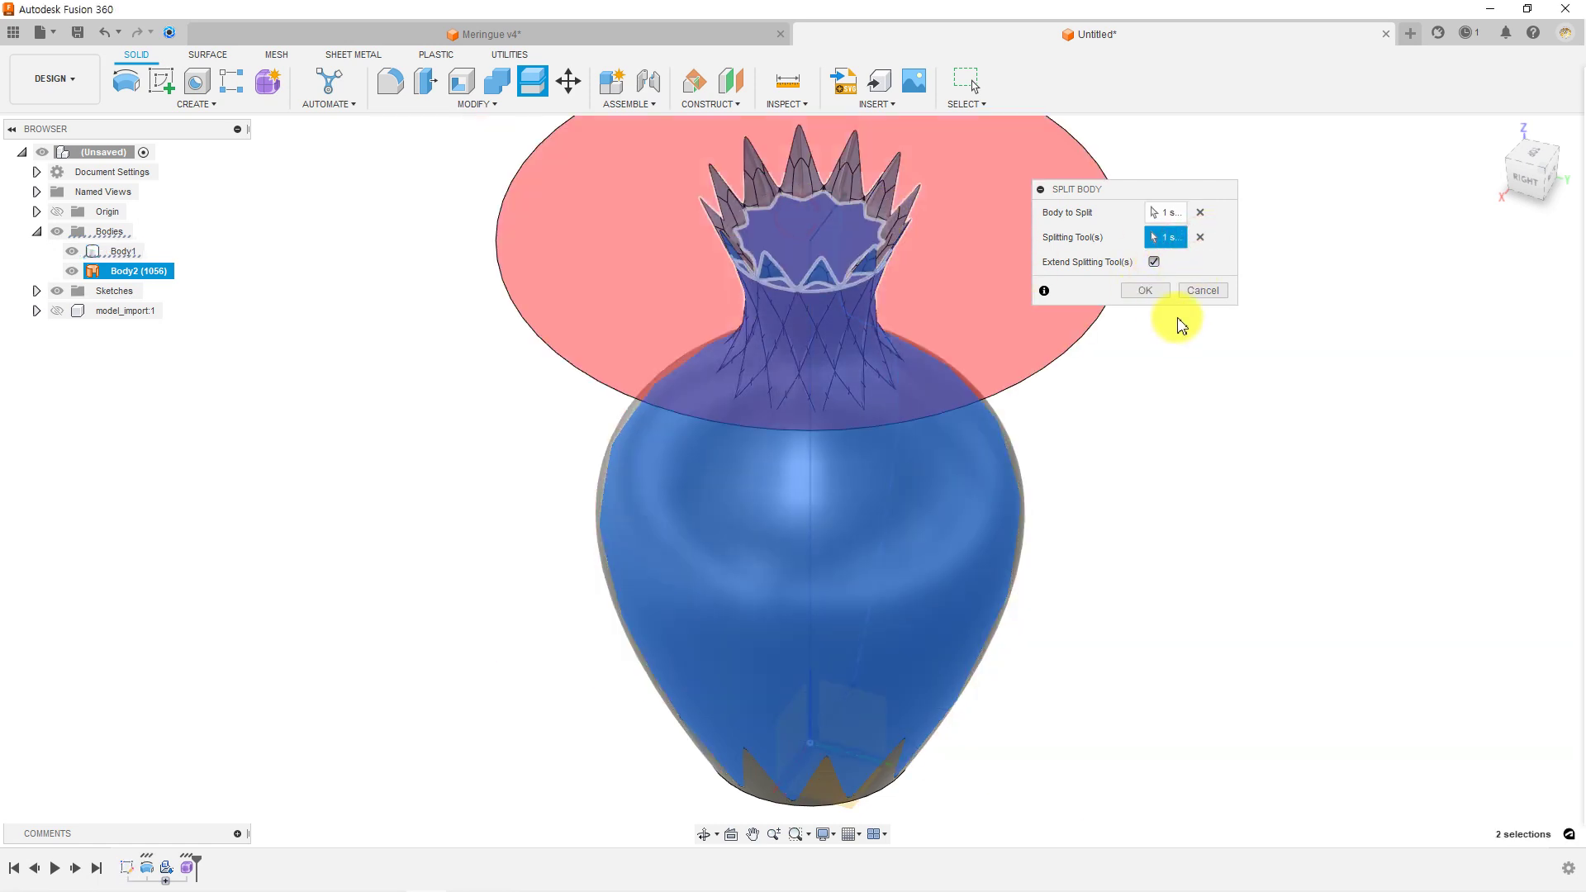
left_click(1145, 290)
Hide Body1 and reorient the view with the ViewCube.
scroll(727, 562, "down", 3)
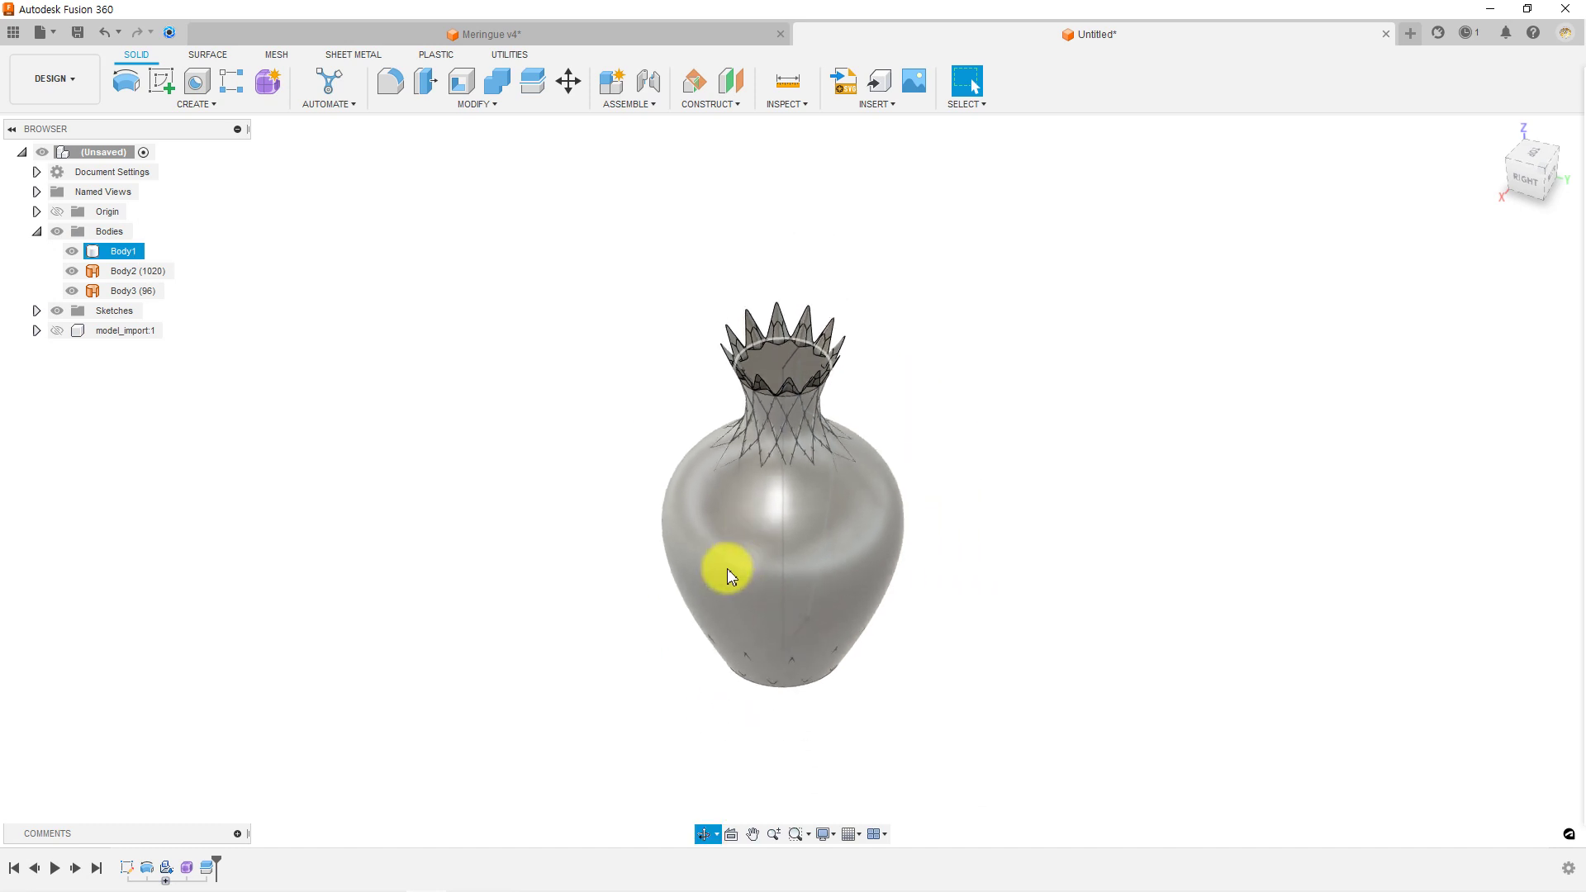
left_click(71, 251)
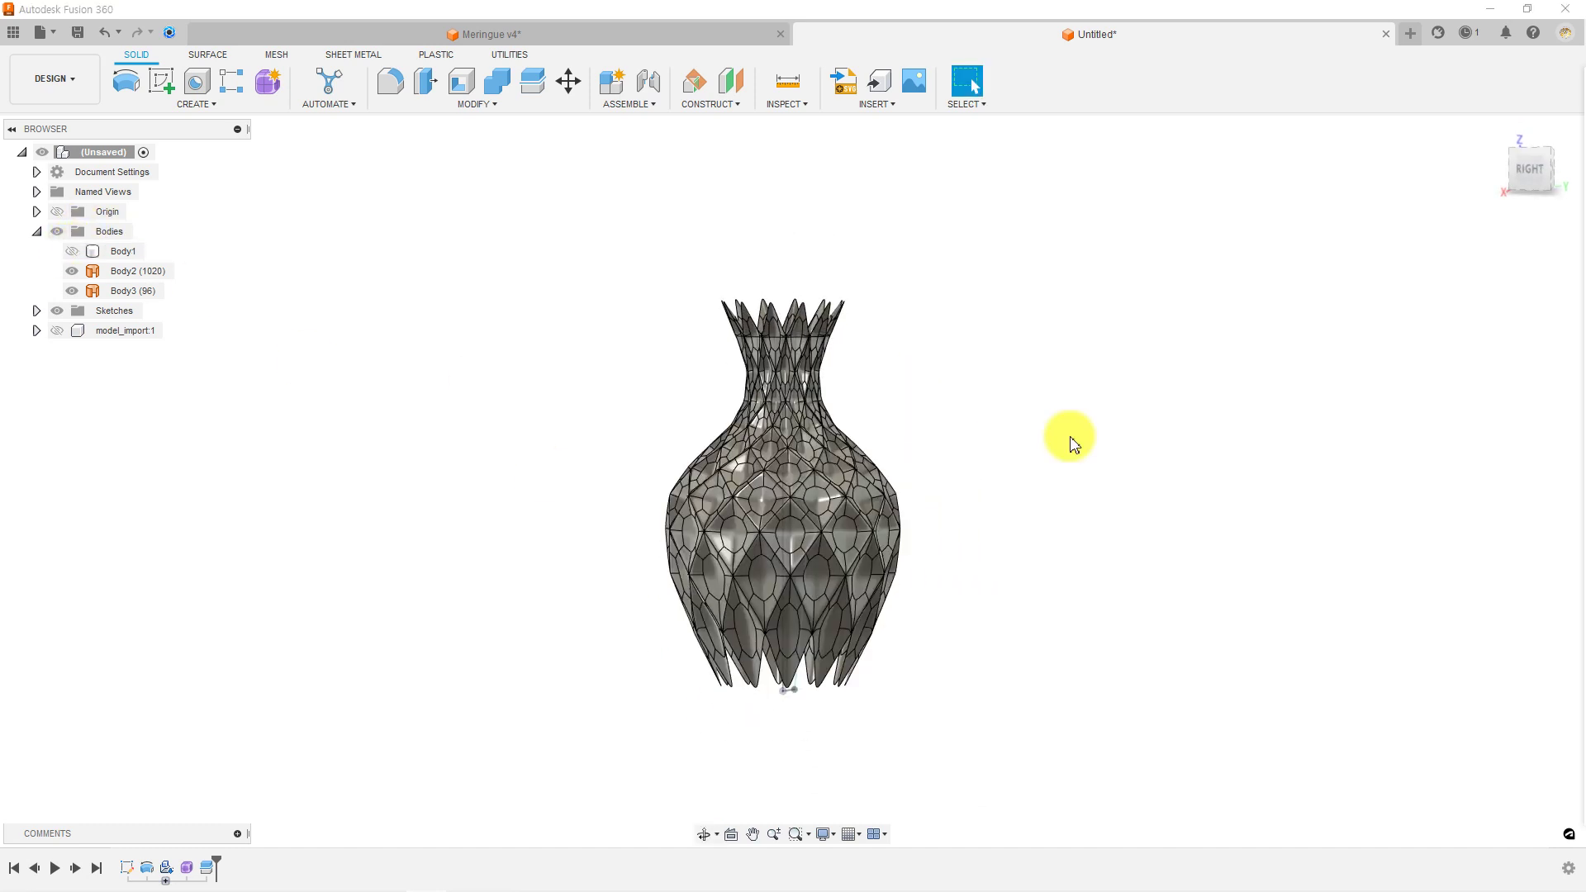
left_click(1540, 187)
left_click(710, 104)
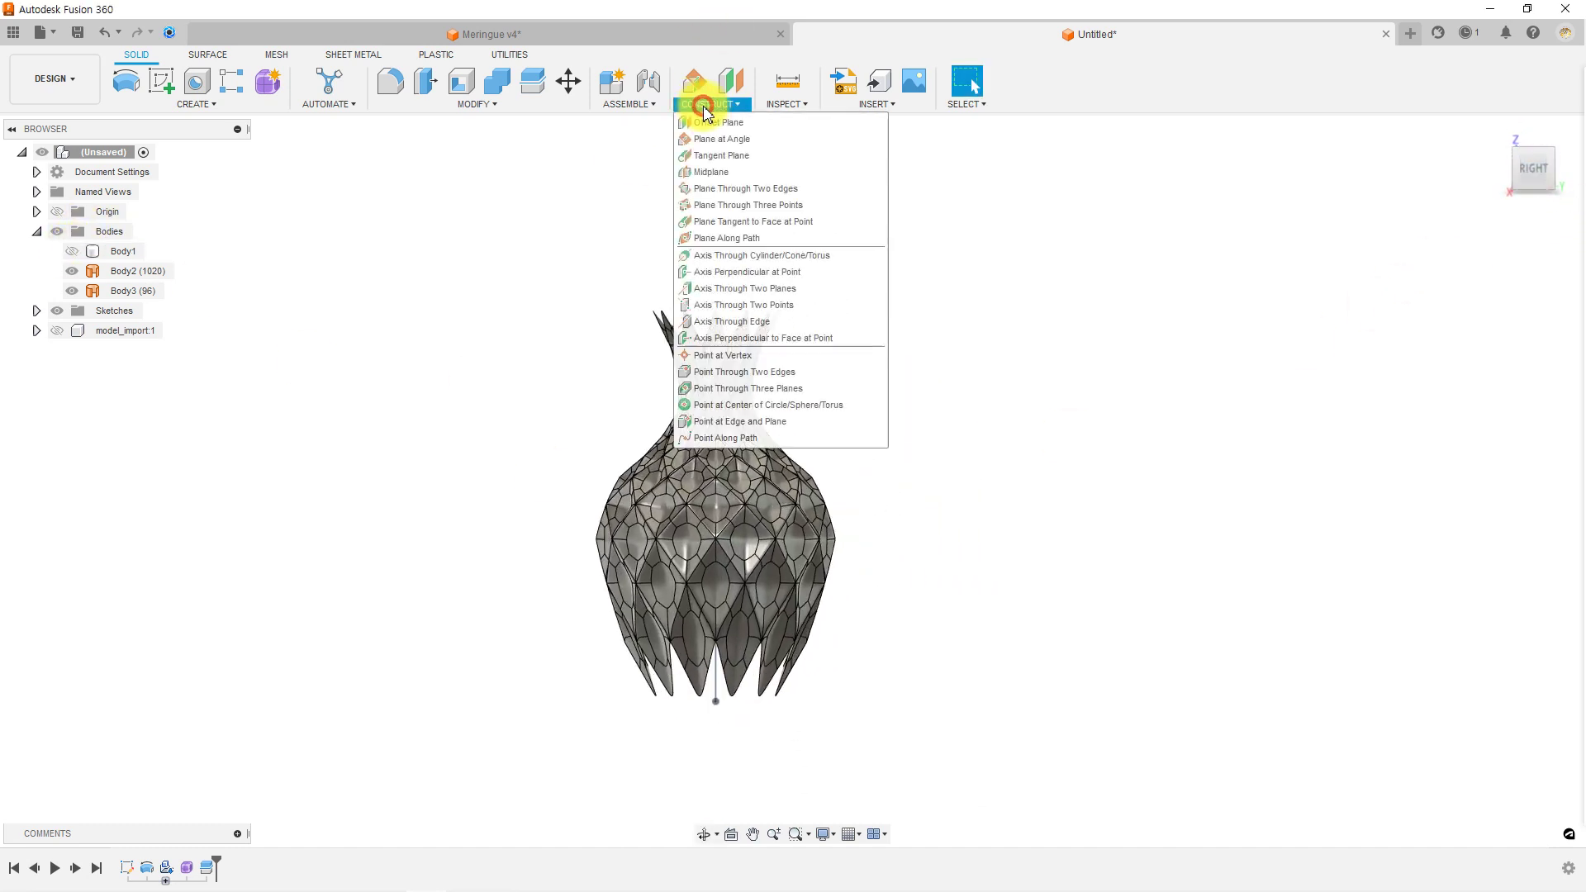
Create an offset plane 8.863 mm above the XY plane.
left_click(716, 122)
scroll(704, 662, "up", 2)
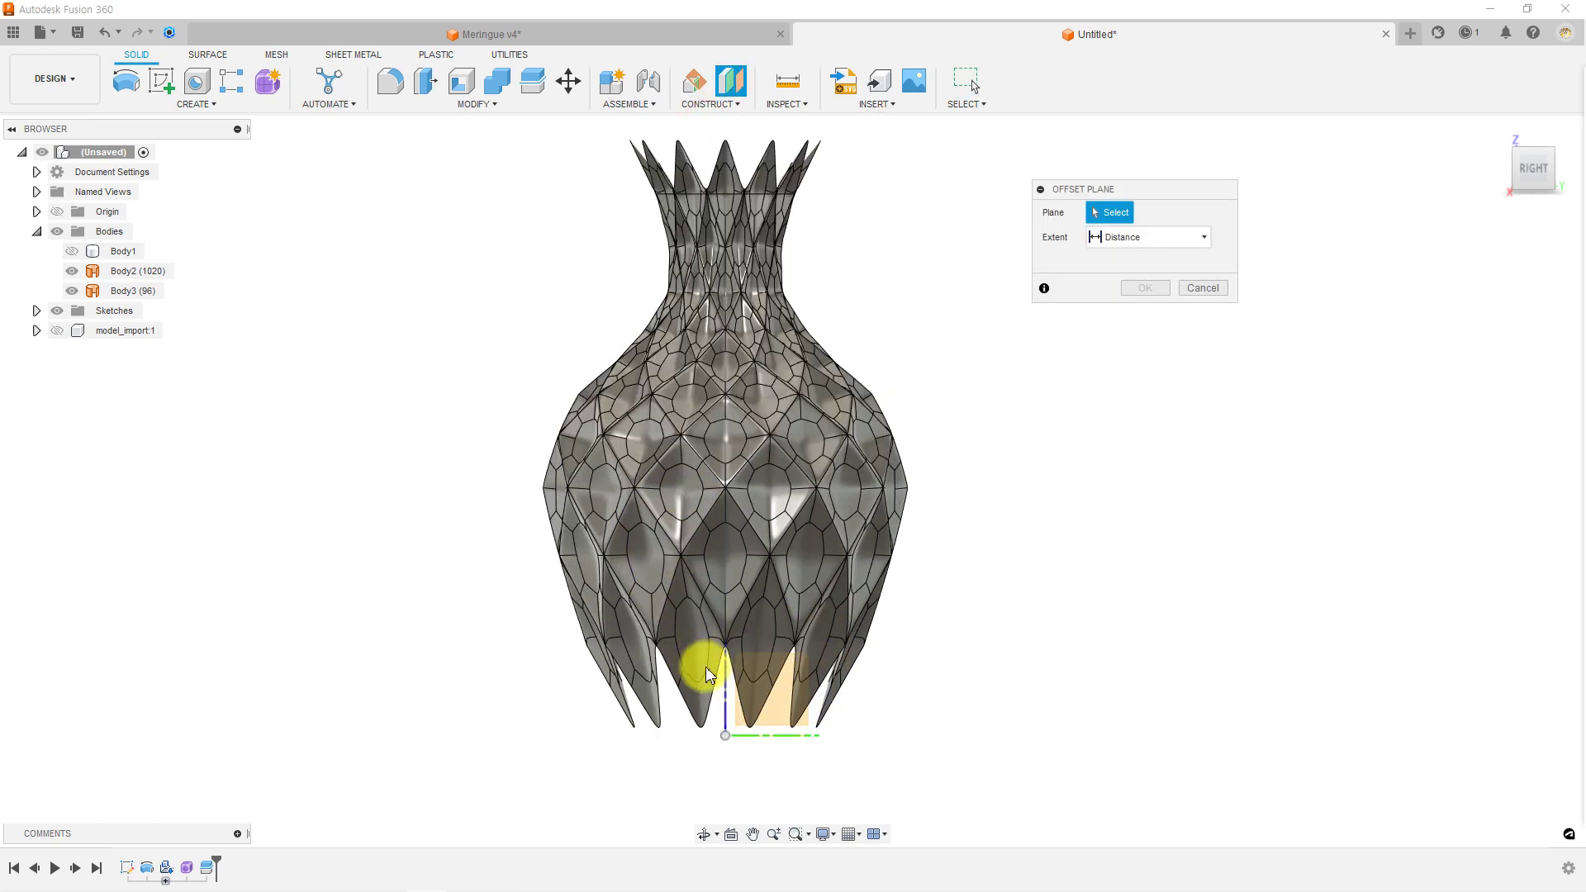
scroll(723, 735, "up", 2)
left_click(728, 741)
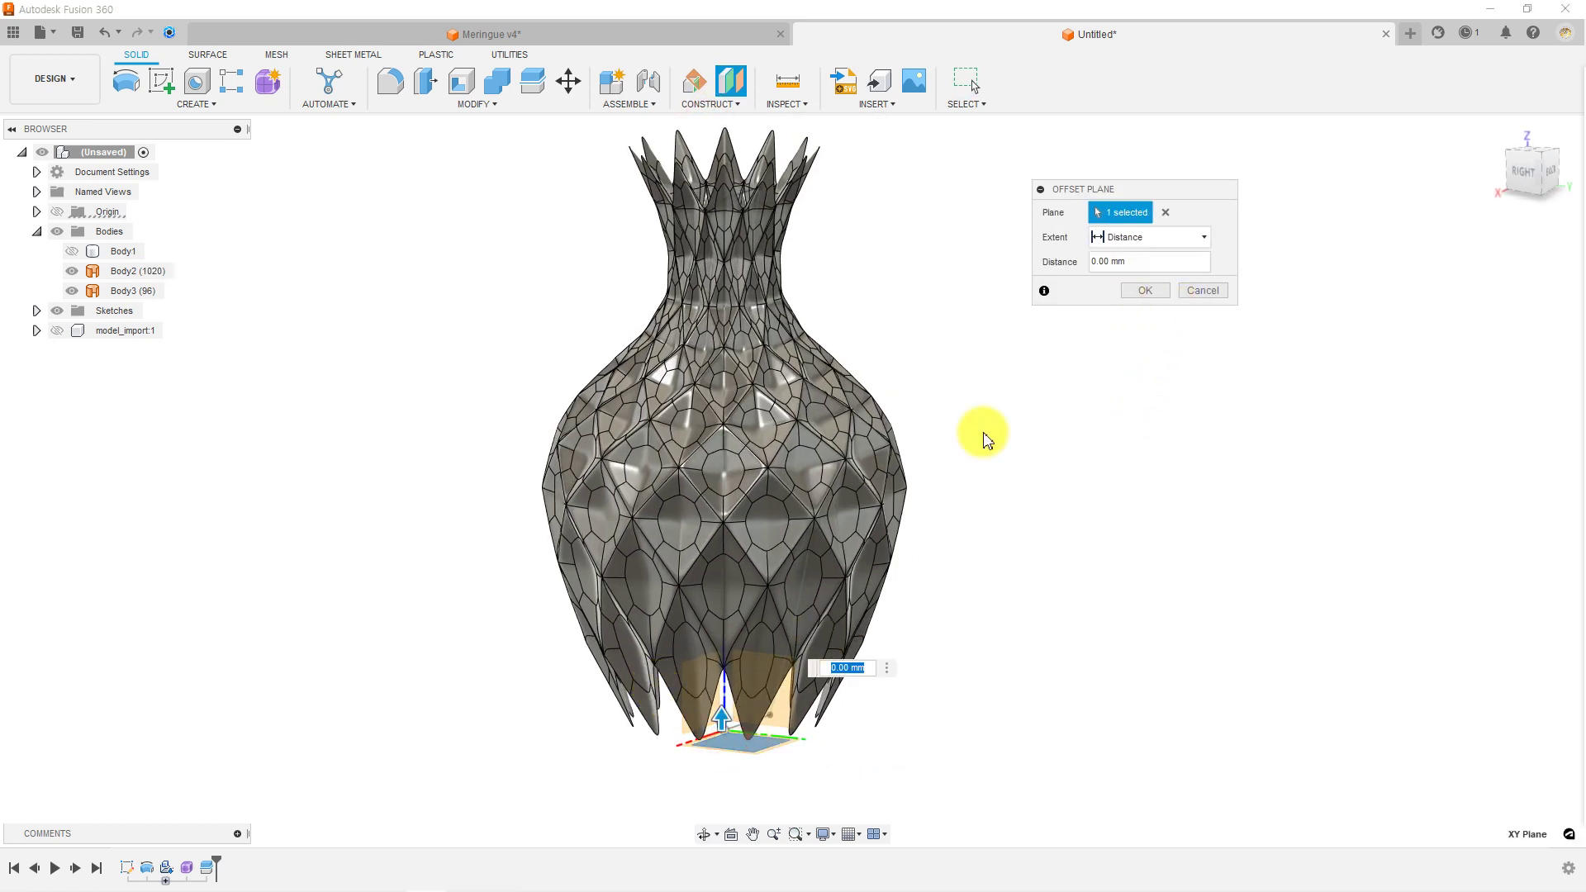
left_click_drag(726, 718, 723, 687)
left_click(1516, 183)
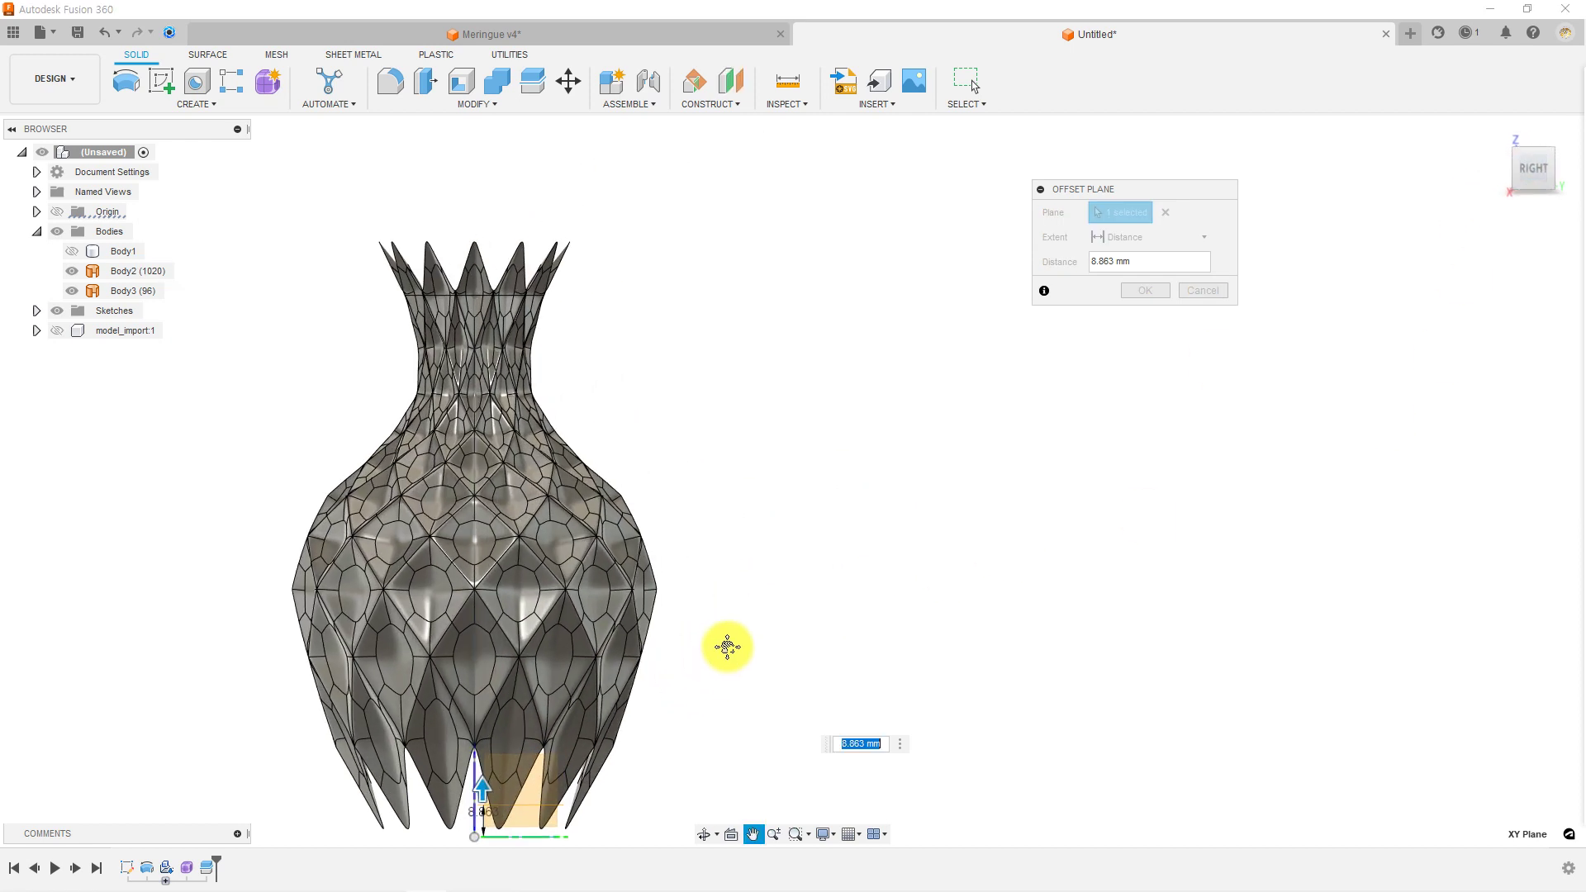
scroll(726, 644, "up", 3)
left_click(1144, 289)
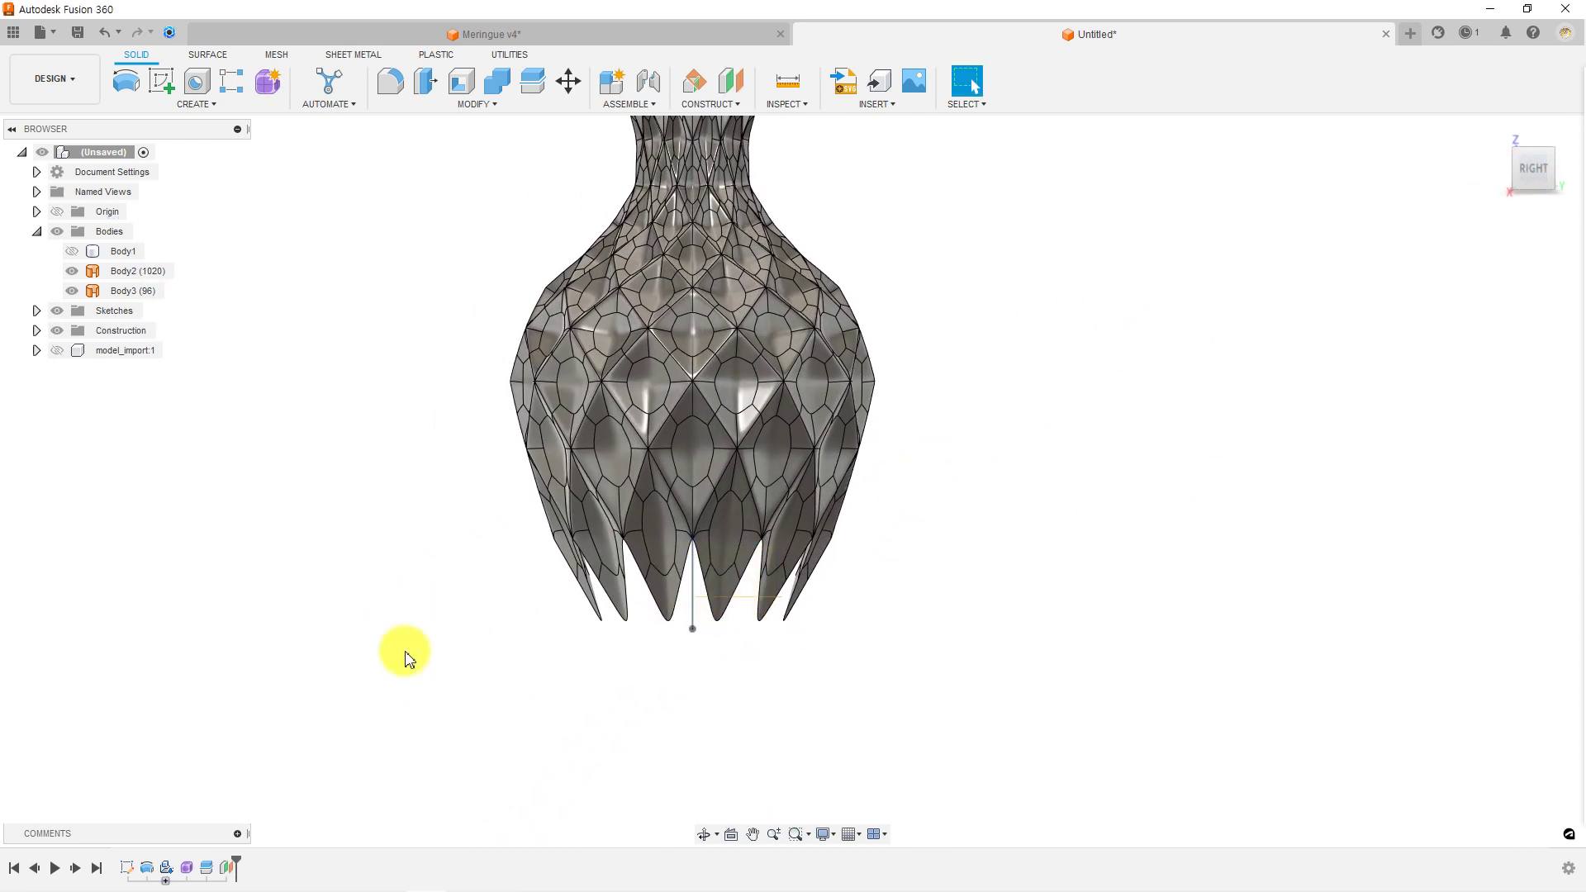
Split Body2 with the offset plane, detaching the spike tips as separate bodies.
scroll(666, 623, "up", 3)
middle_click_drag(666, 623, 666, 559, "shift")
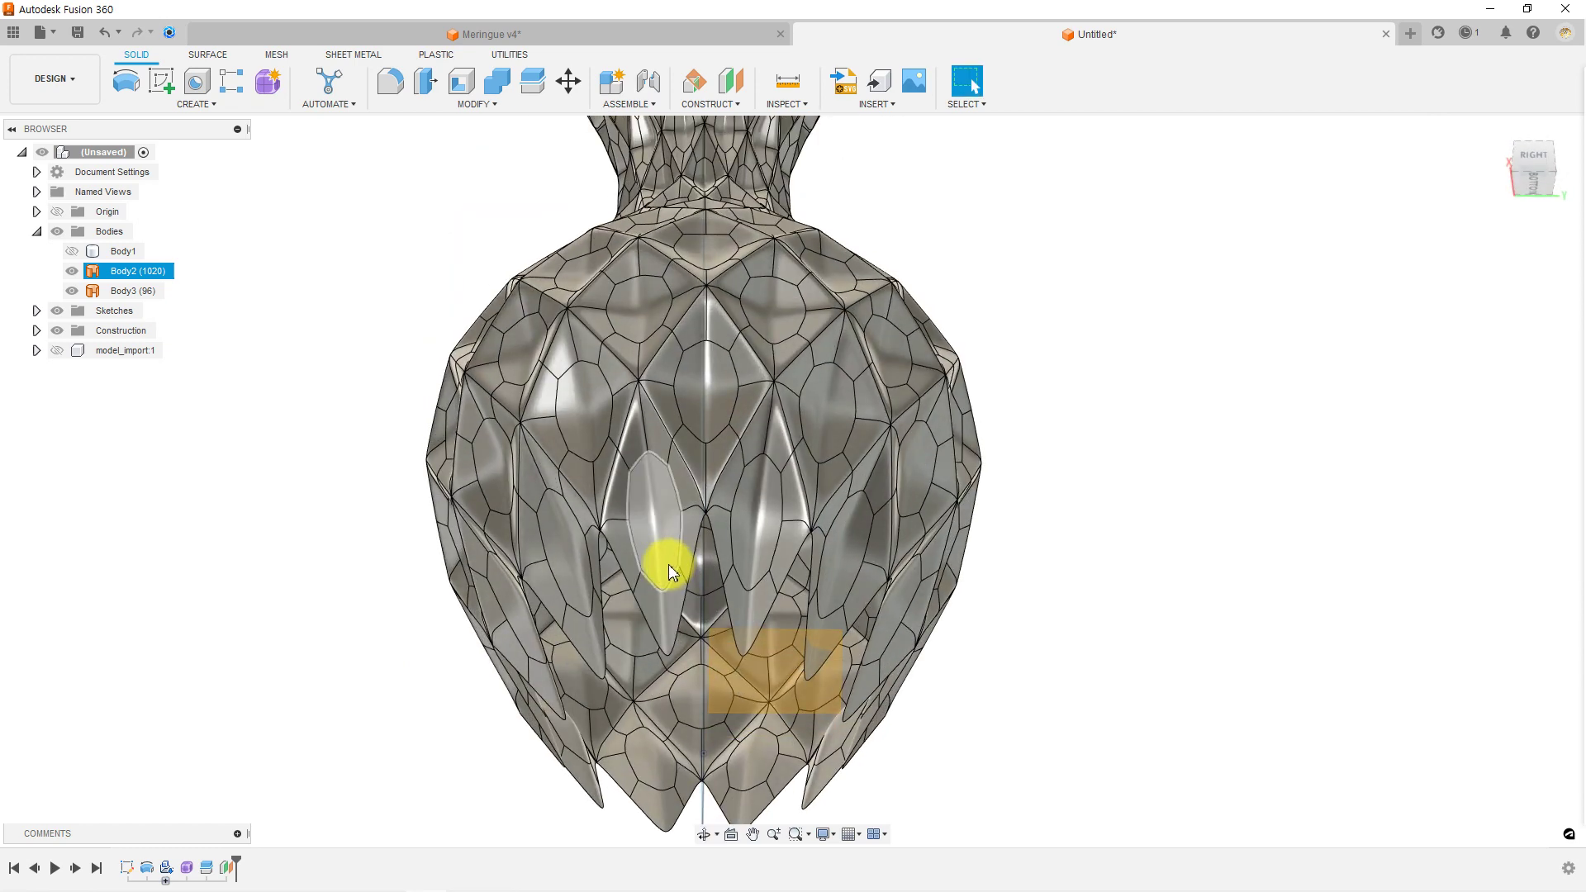
left_click(475, 104)
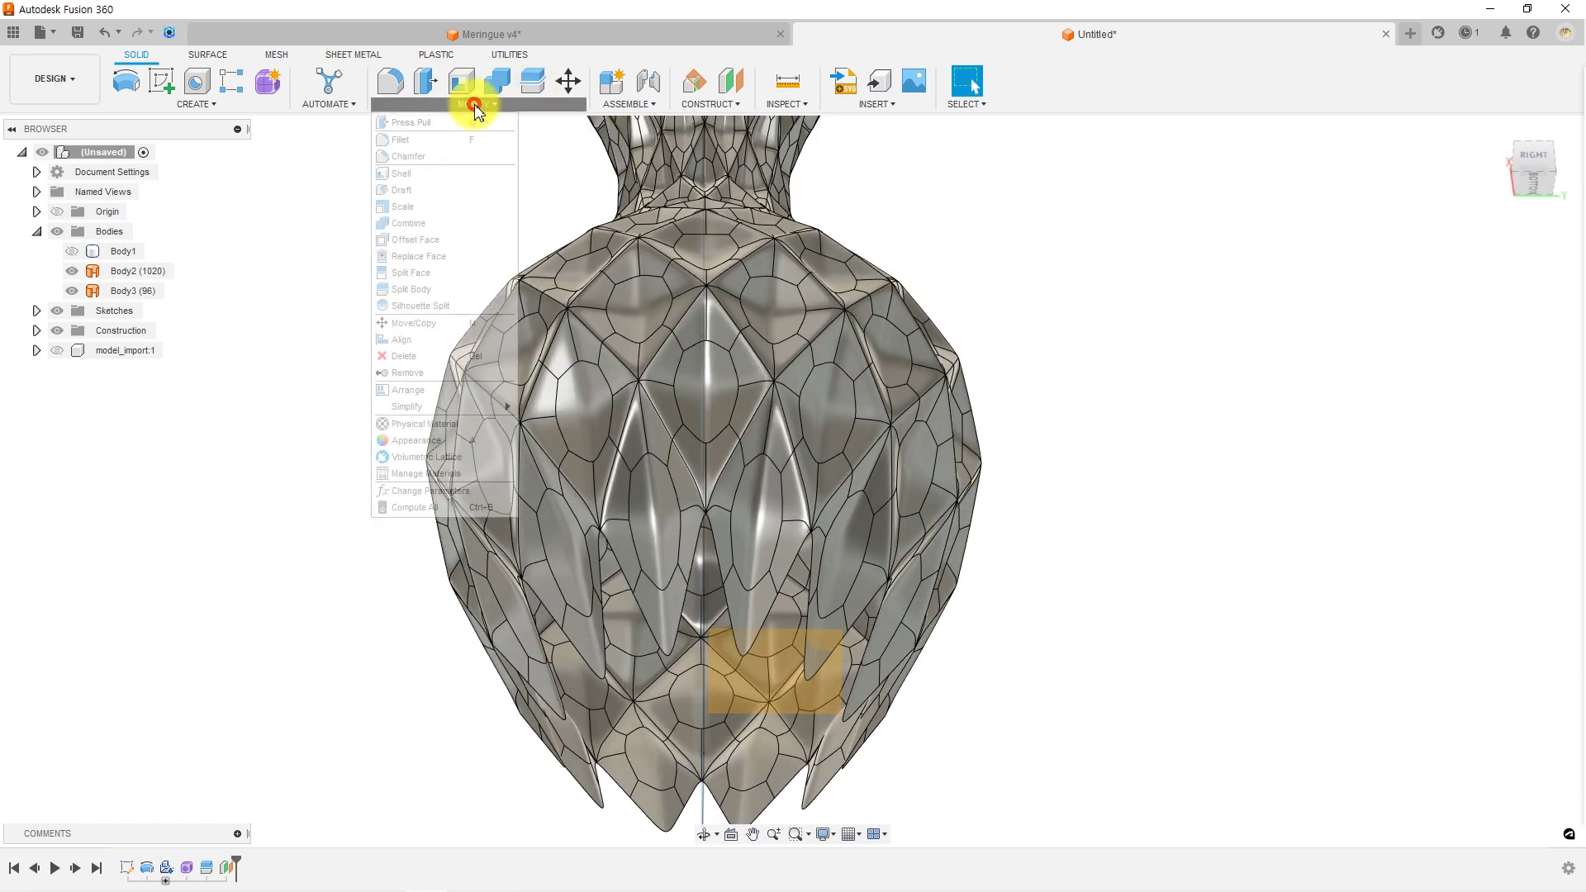
left_click(411, 274)
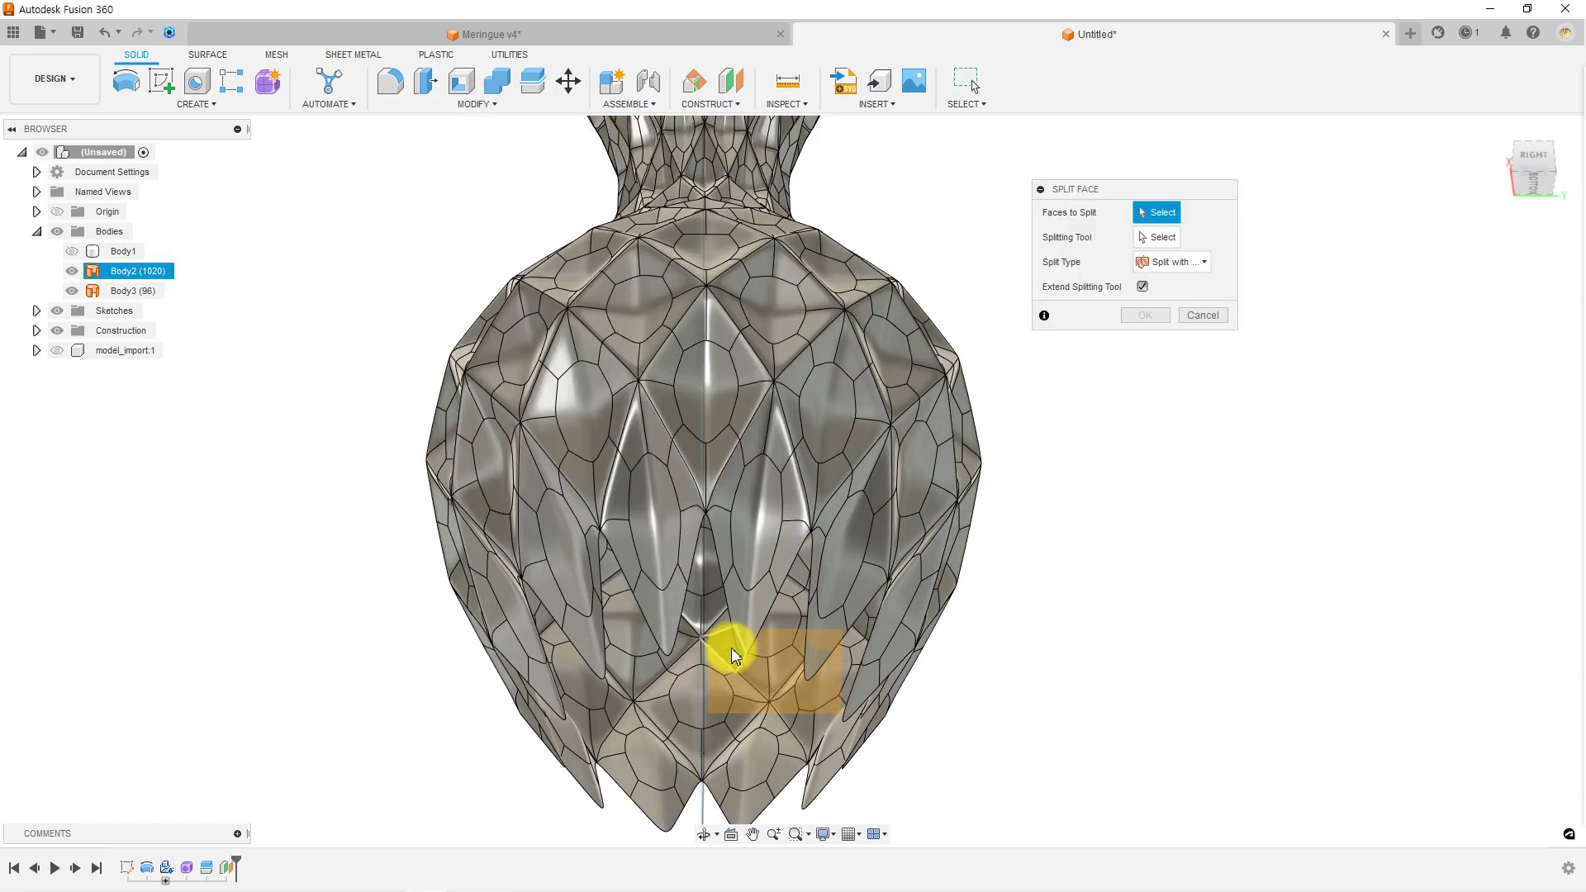
middle_click_drag(725, 647, 715, 679, "shift")
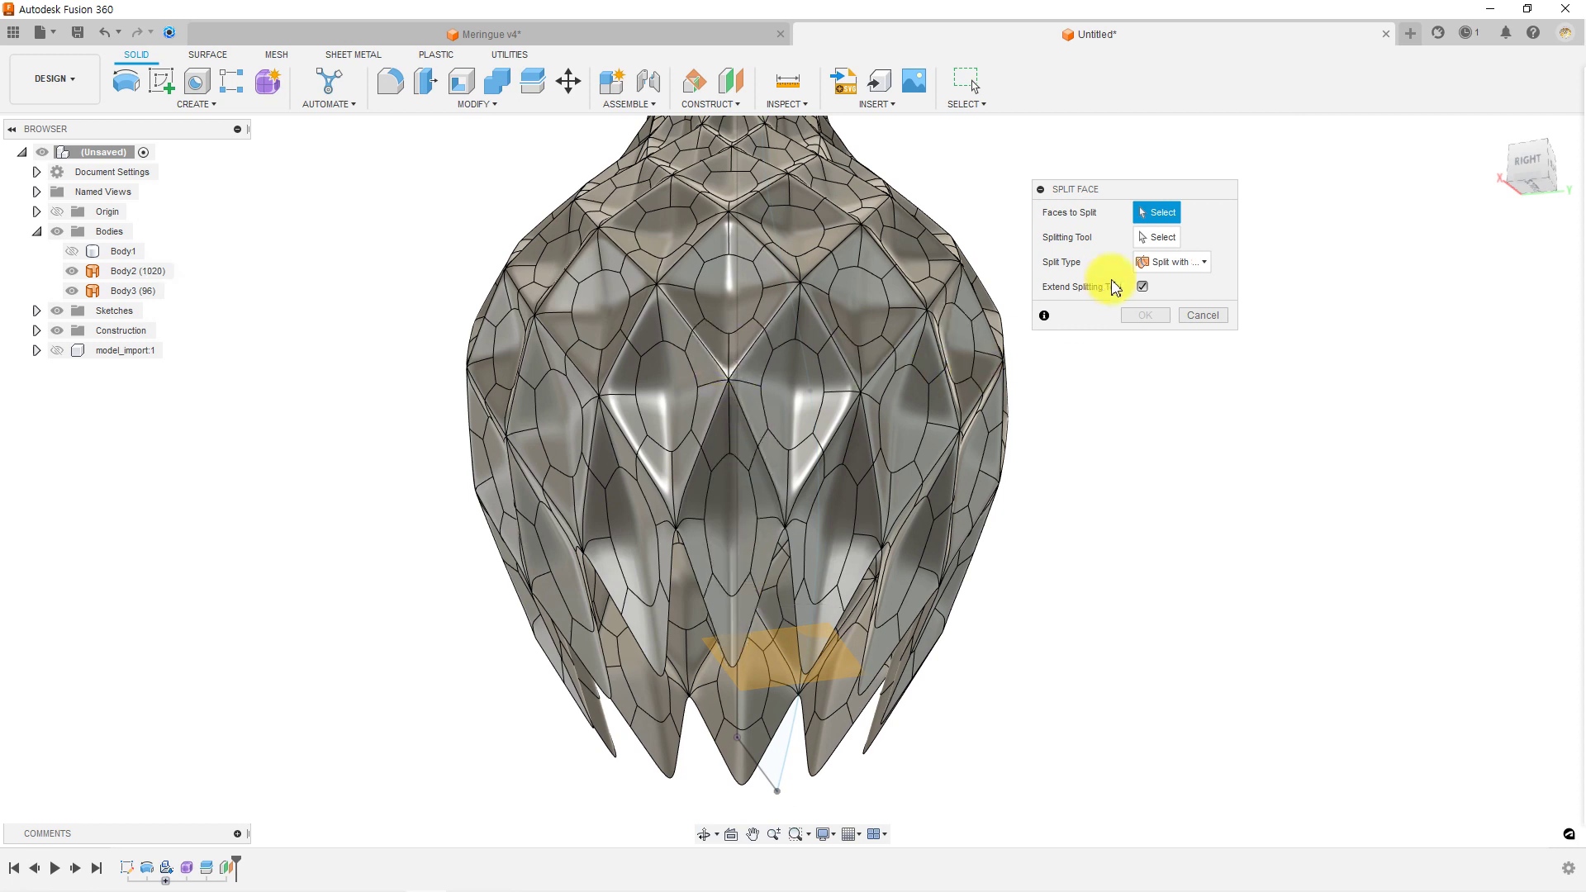
left_click(513, 102)
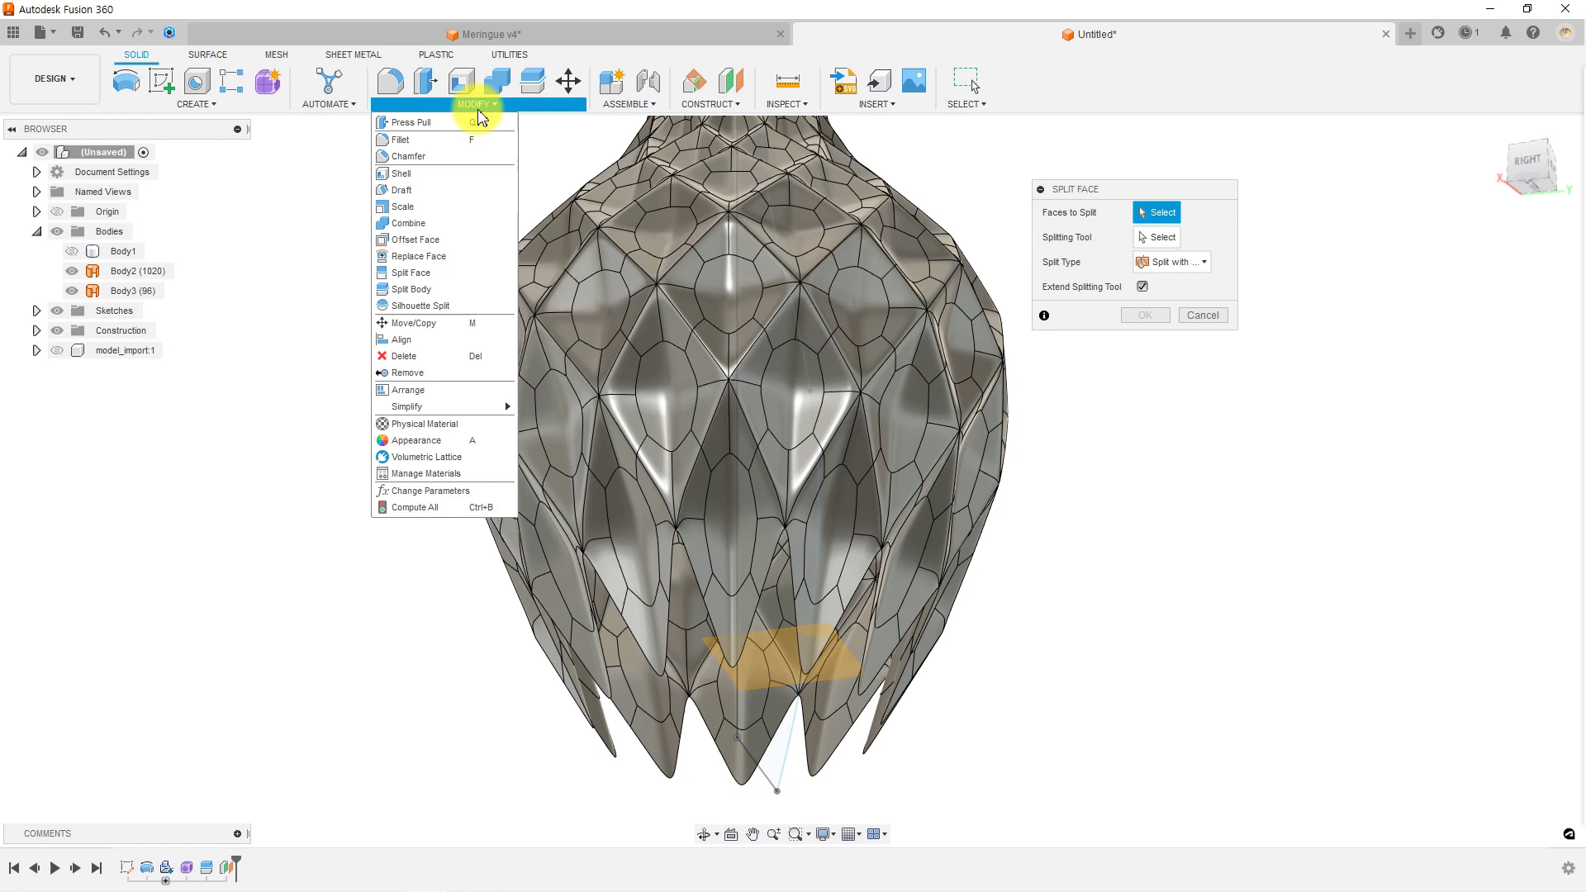
left_click(394, 290)
left_click(566, 330)
left_click(1173, 238)
left_click(754, 648)
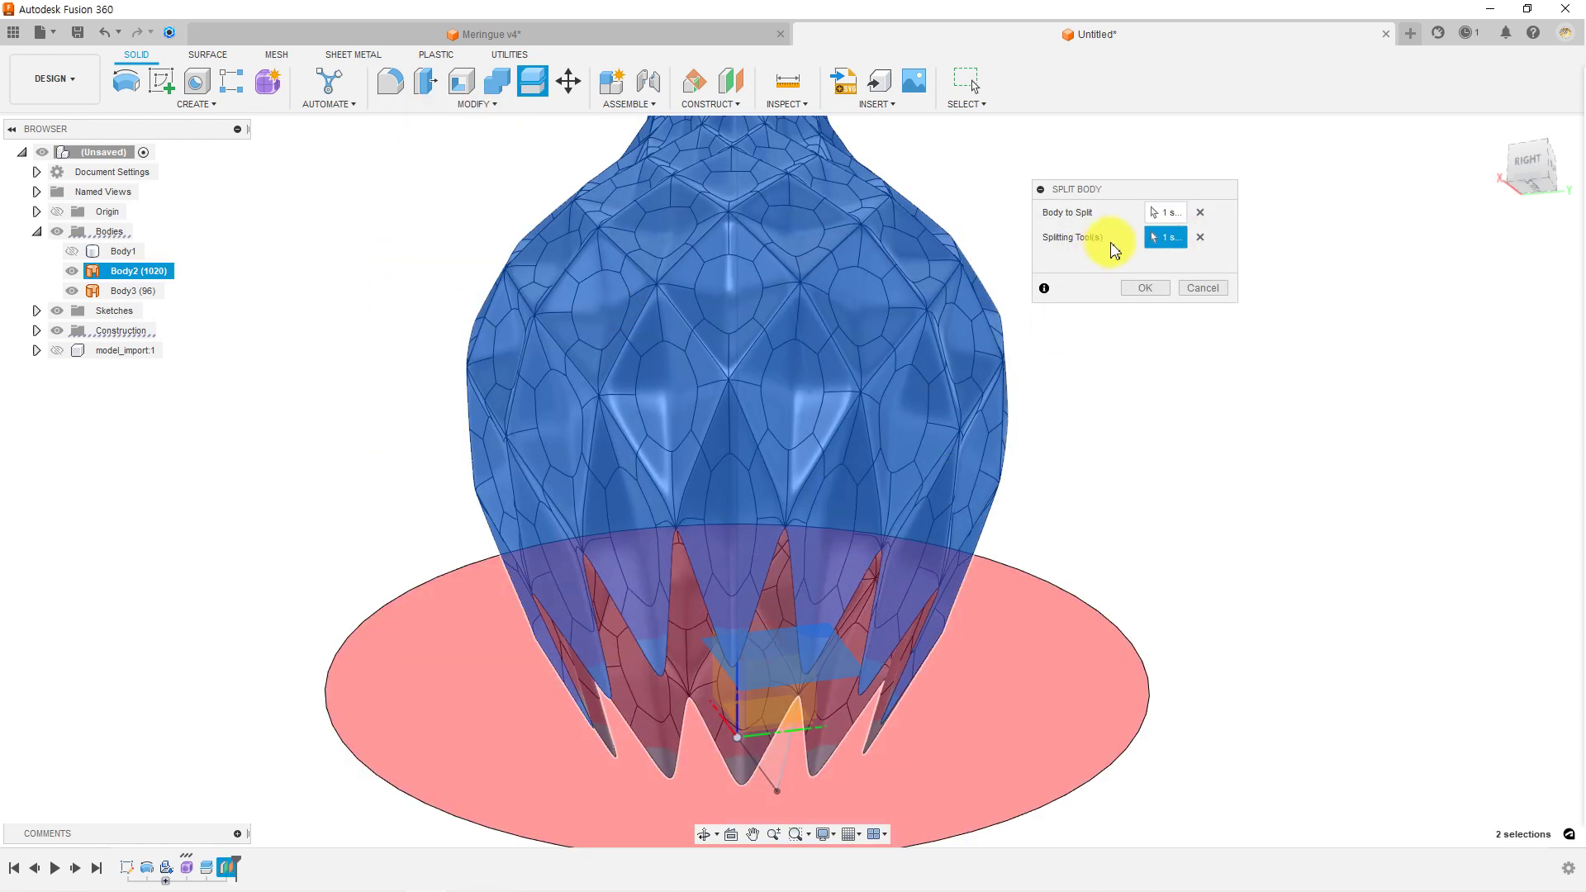
left_click(1144, 290)
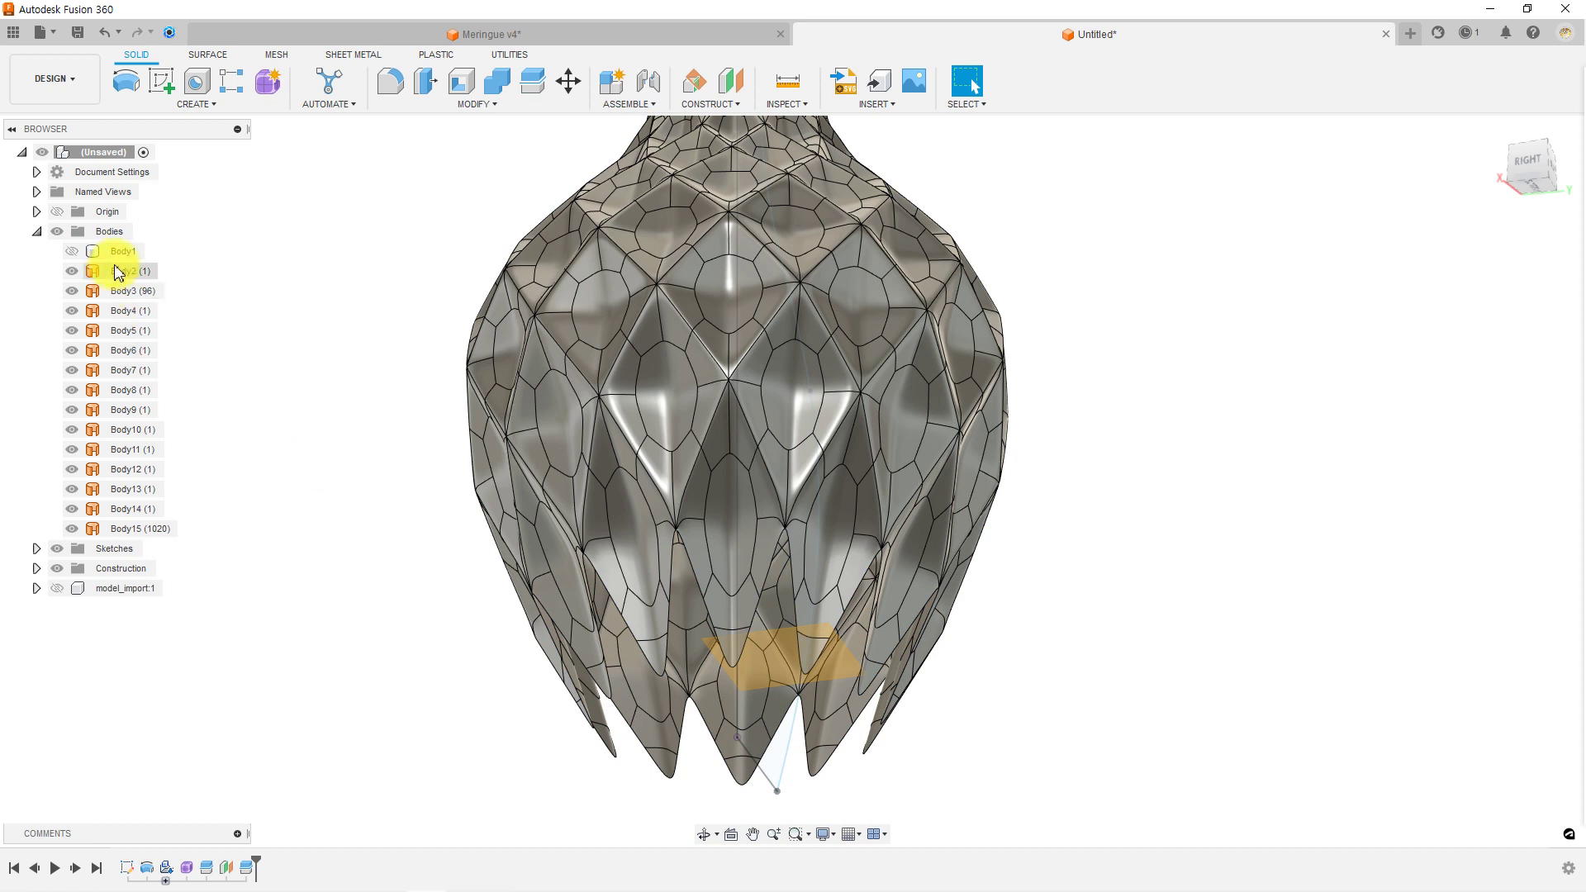
left_click(119, 273)
Delete the thirteen spike-tip bodies Body2–Body14, keeping Body15 as the vase.
left_click(671, 380)
left_click(127, 508)
left_click(124, 275, "shift")
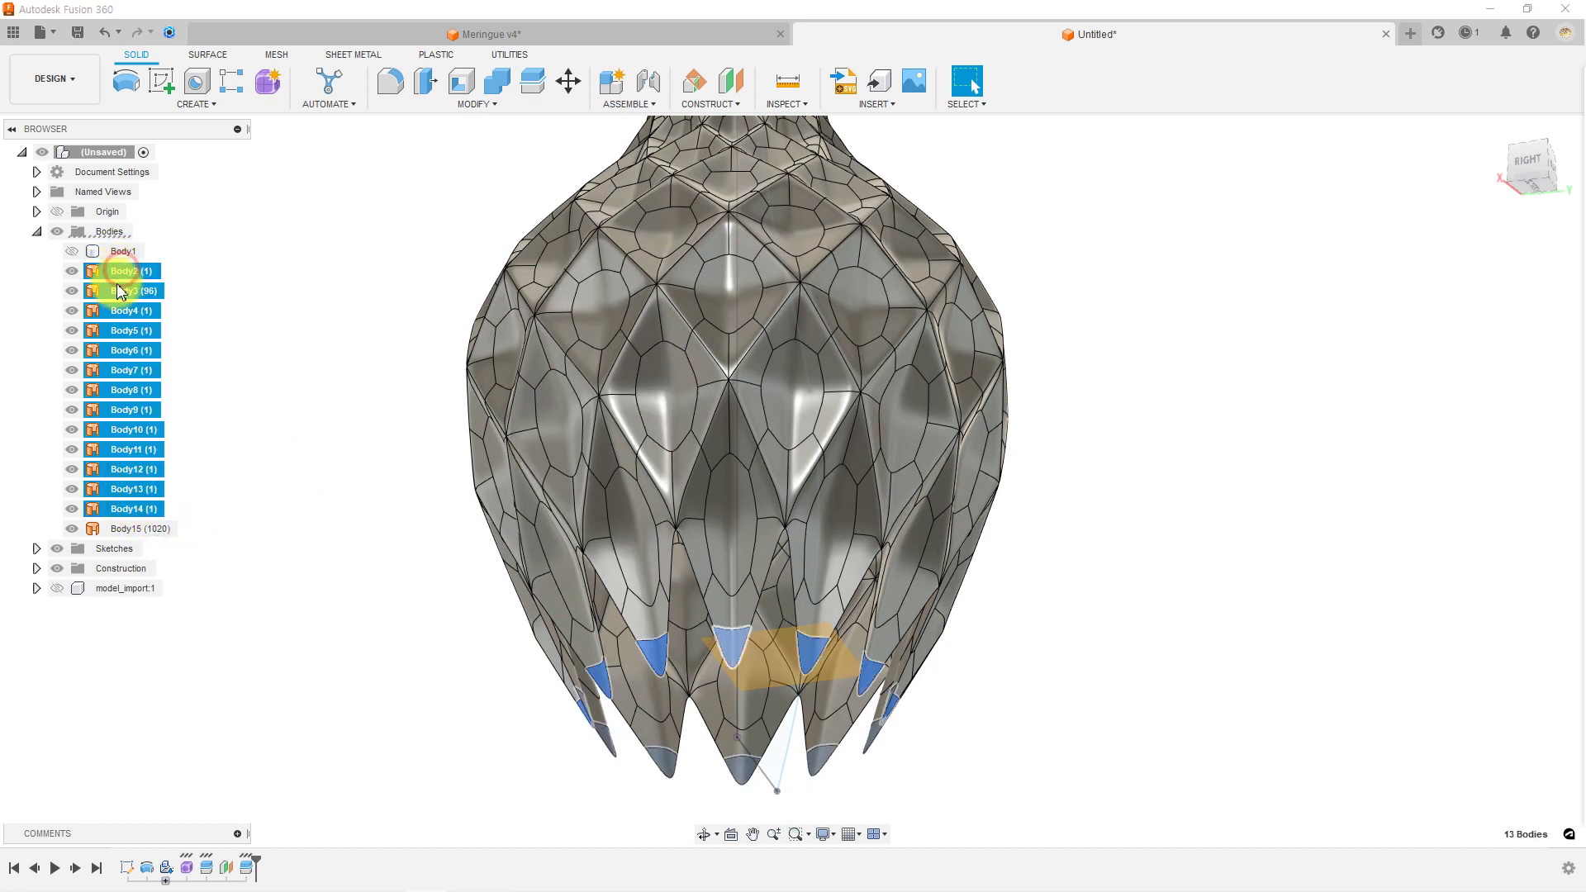
right_click(119, 276)
left_click(147, 513)
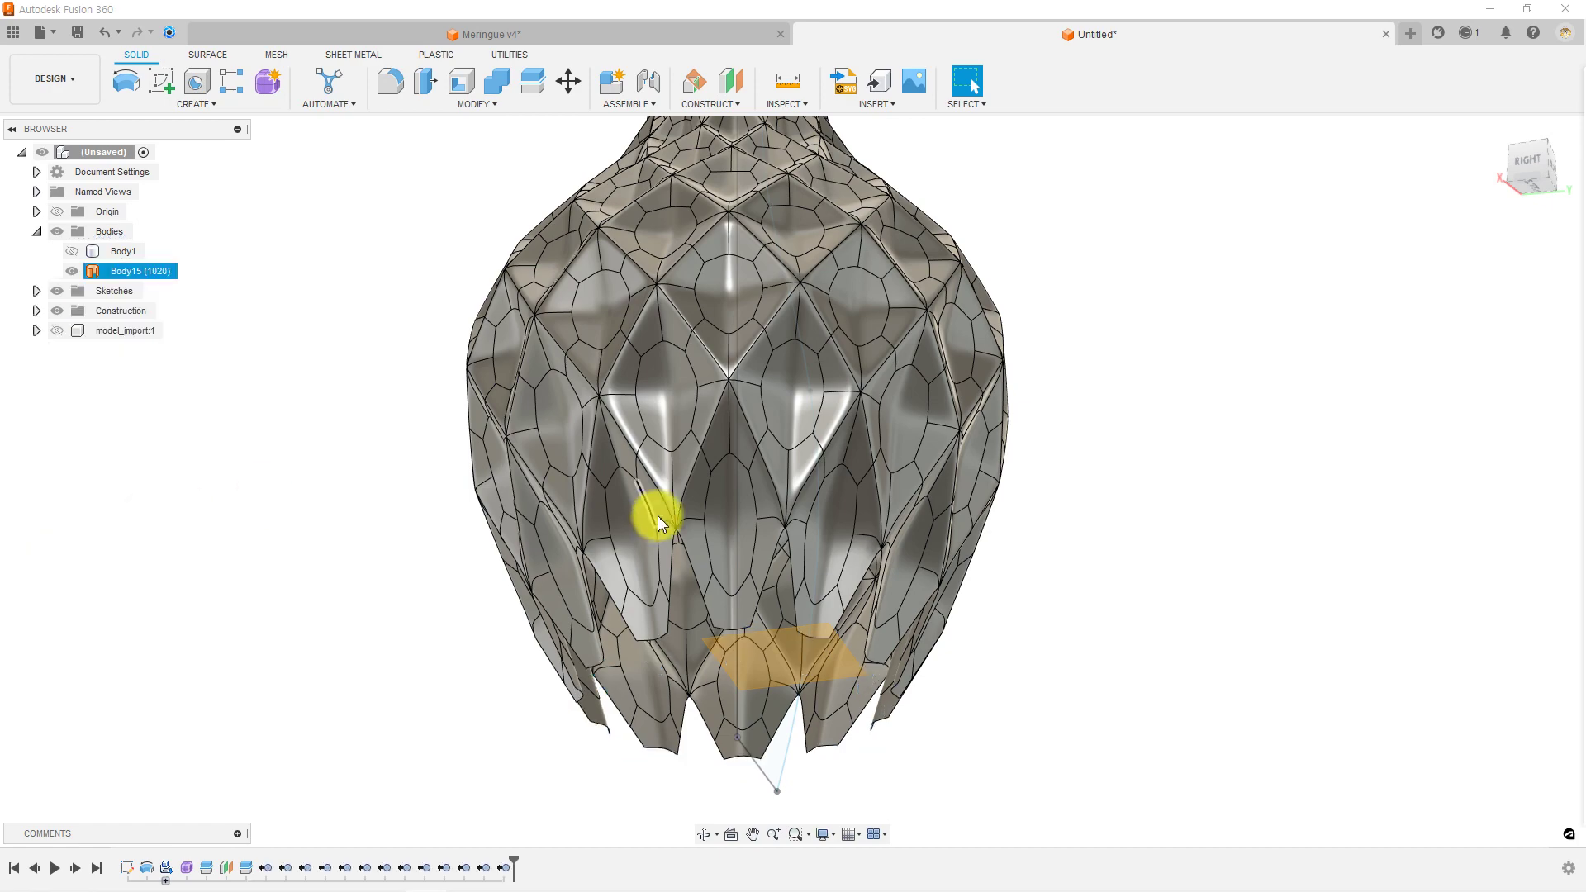
scroll(656, 513, "down", 3)
mouse_move(658, 514)
middle_mouse_down("shift")
mouse_move(598, 533)
mouse_move(672, 474)
mouse_move(683, 414)
middle_mouse_up("shift")
scroll(653, 504, "up", 5)
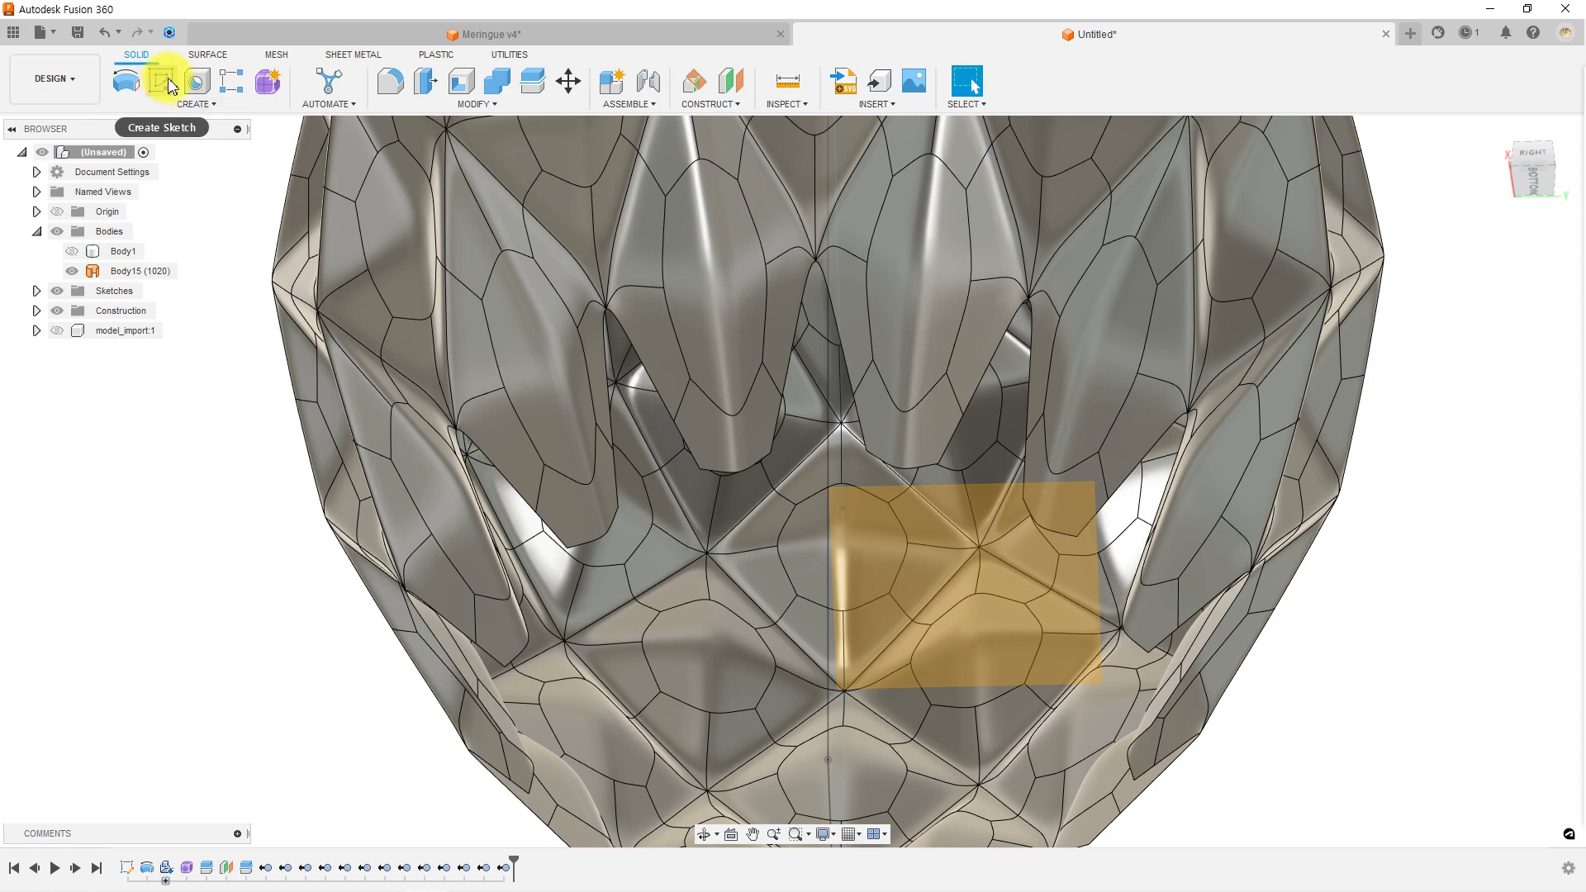
Start a sketch on the offset plane and project the two edges flanking the bottom gap.
left_click(167, 78)
left_click(926, 566)
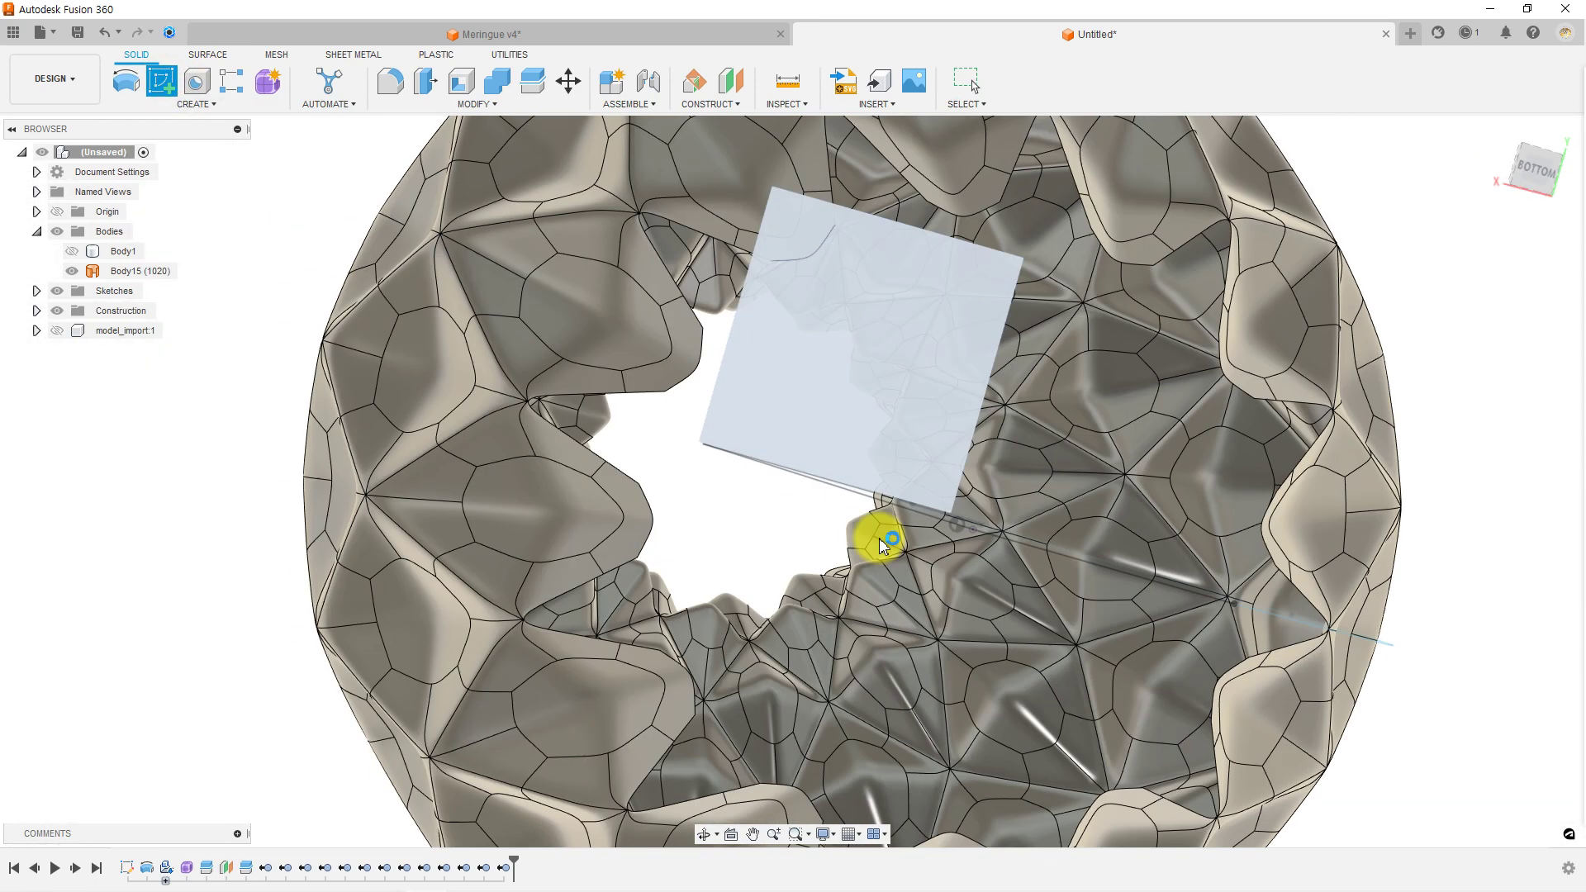
key("p")
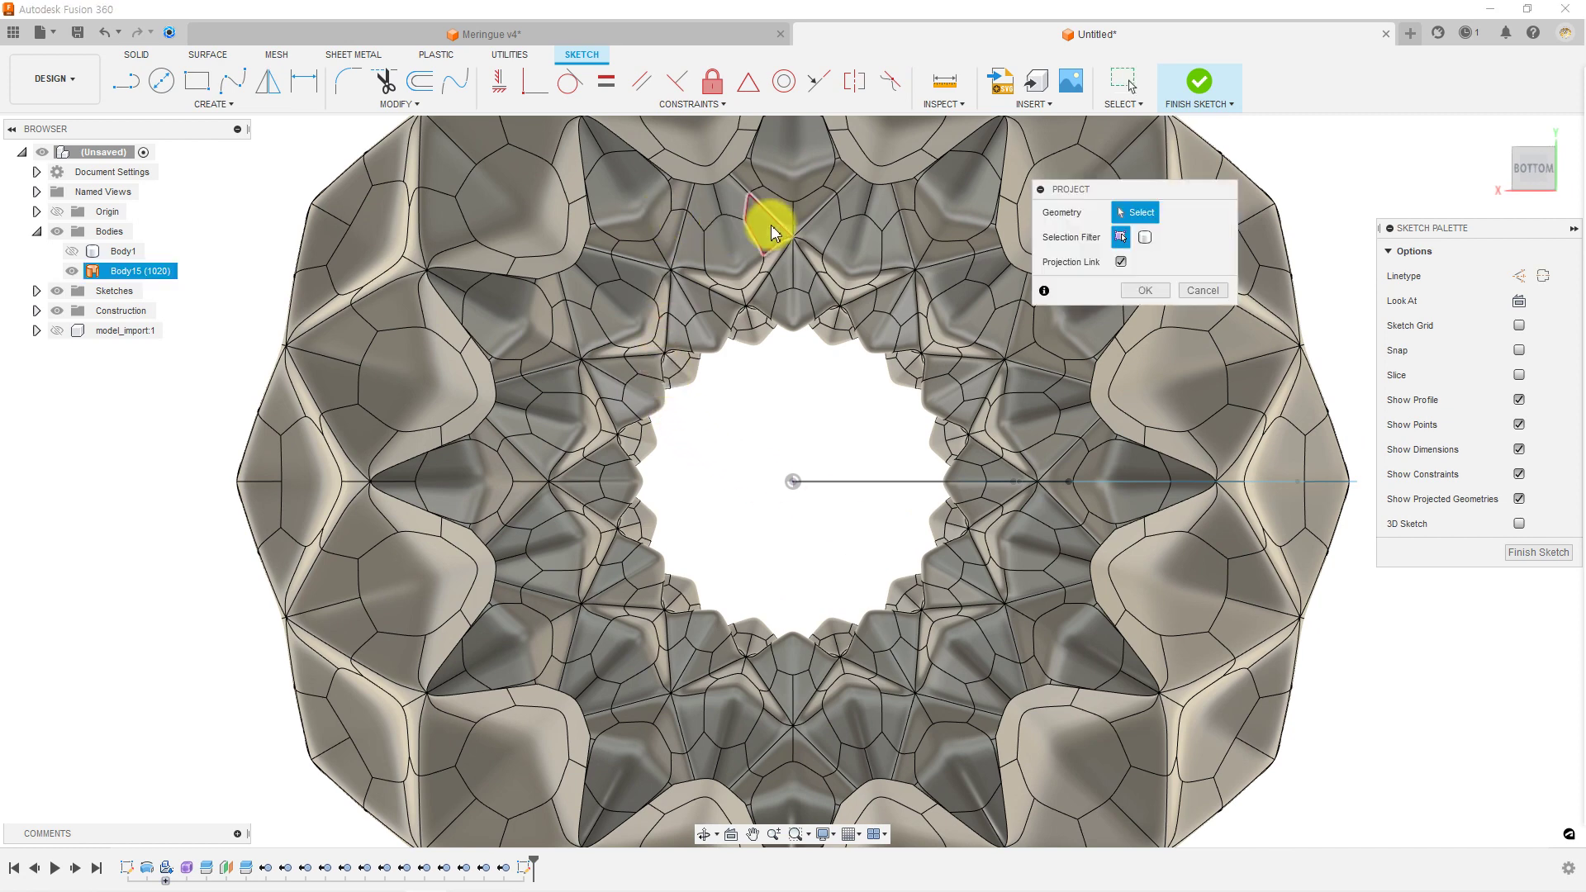
scroll(761, 223, "up", 2)
scroll(705, 382, "up", 1)
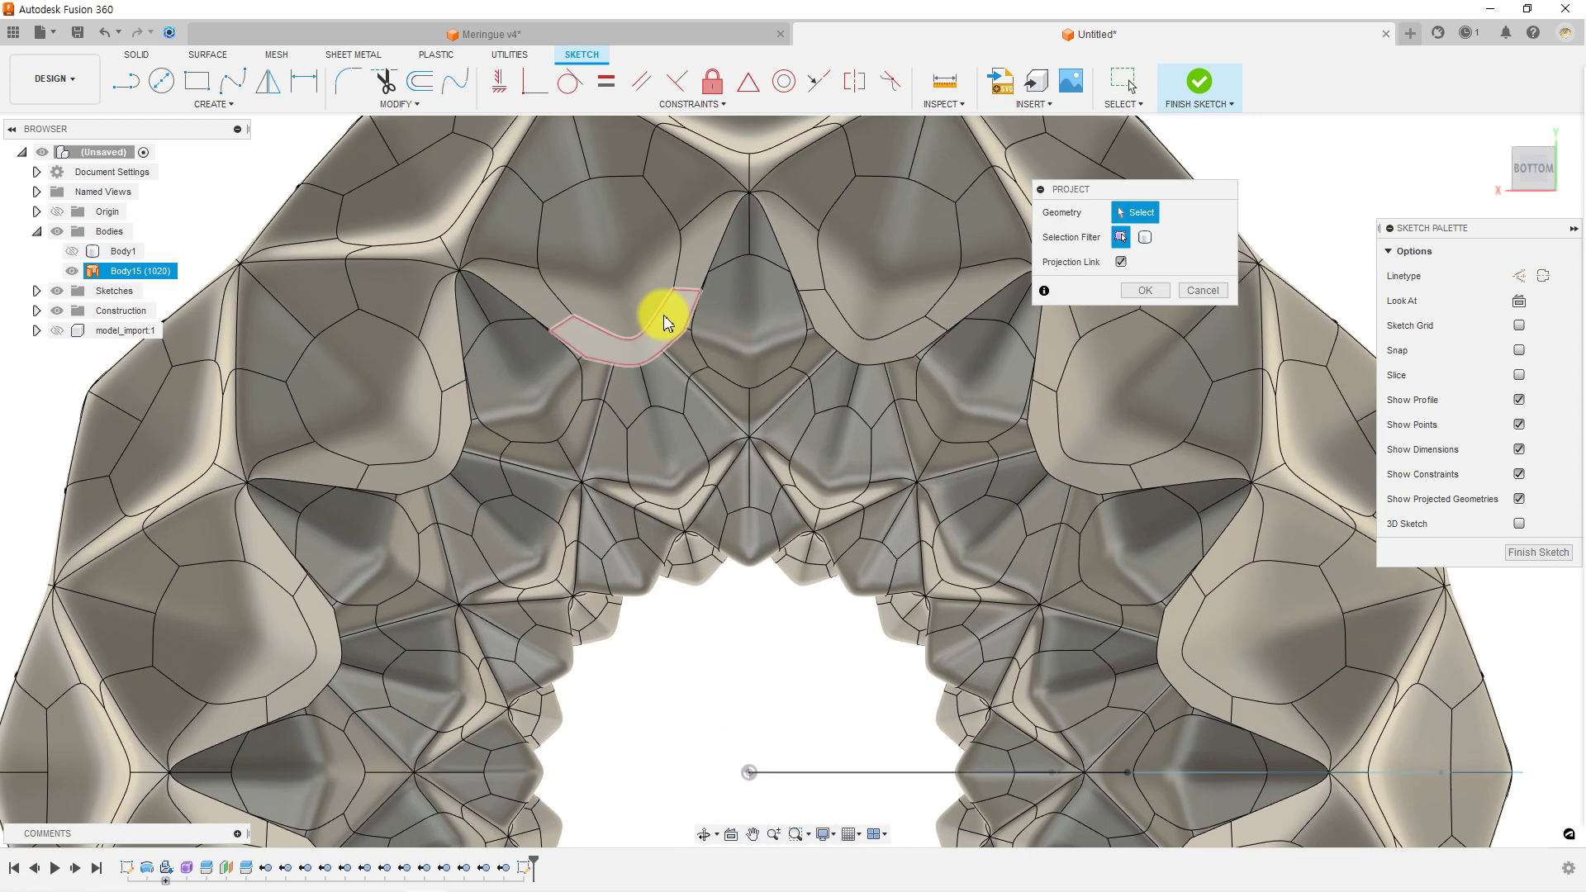
left_click(652, 360)
left_click(825, 343)
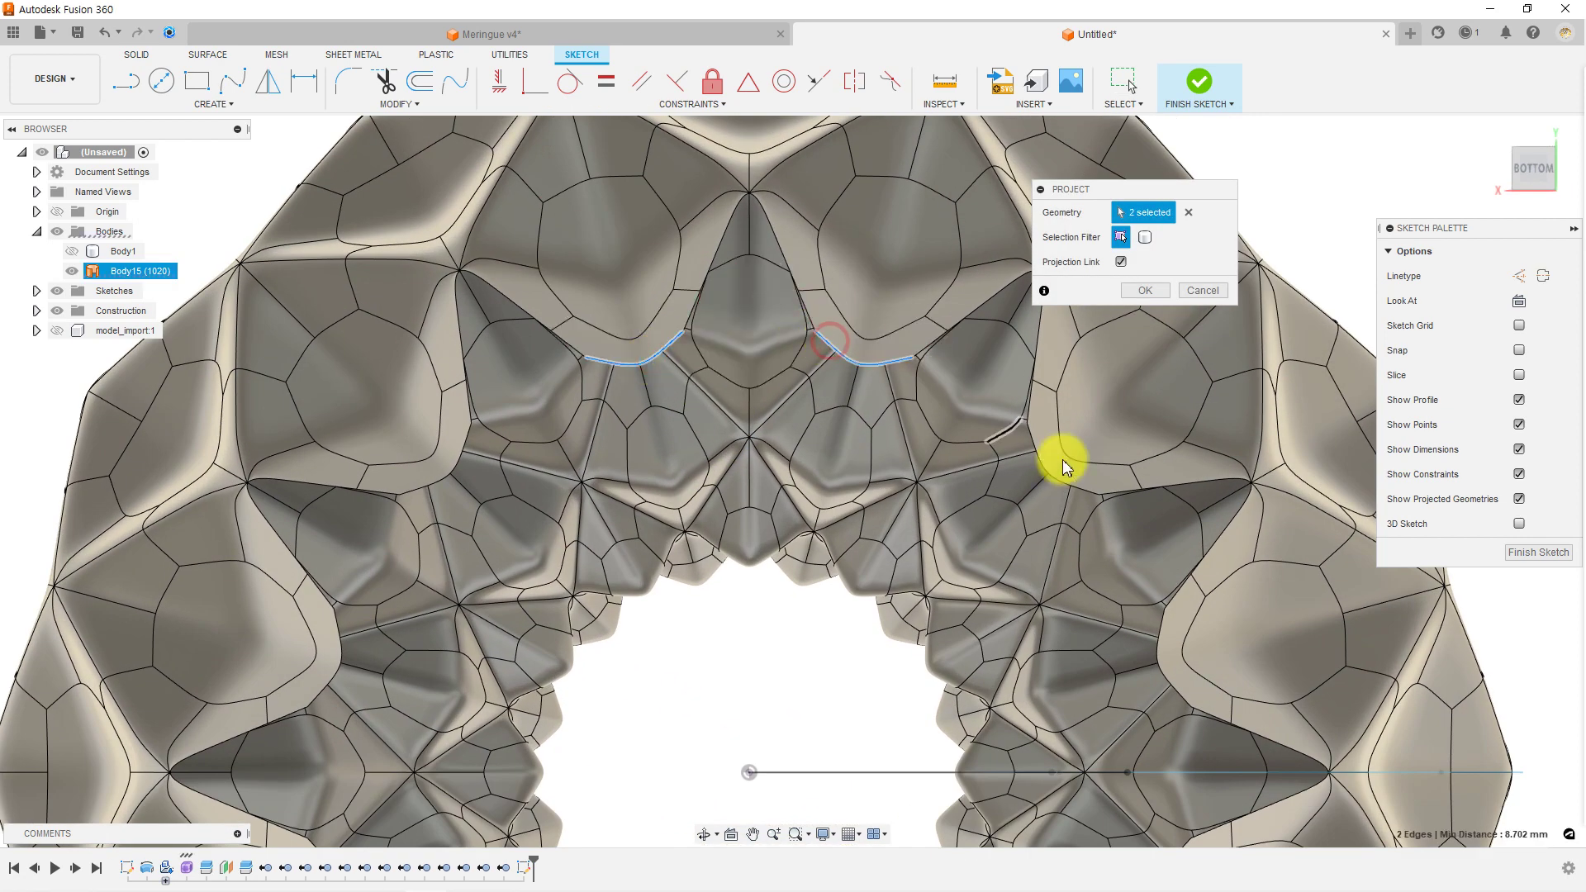
left_click(1128, 290)
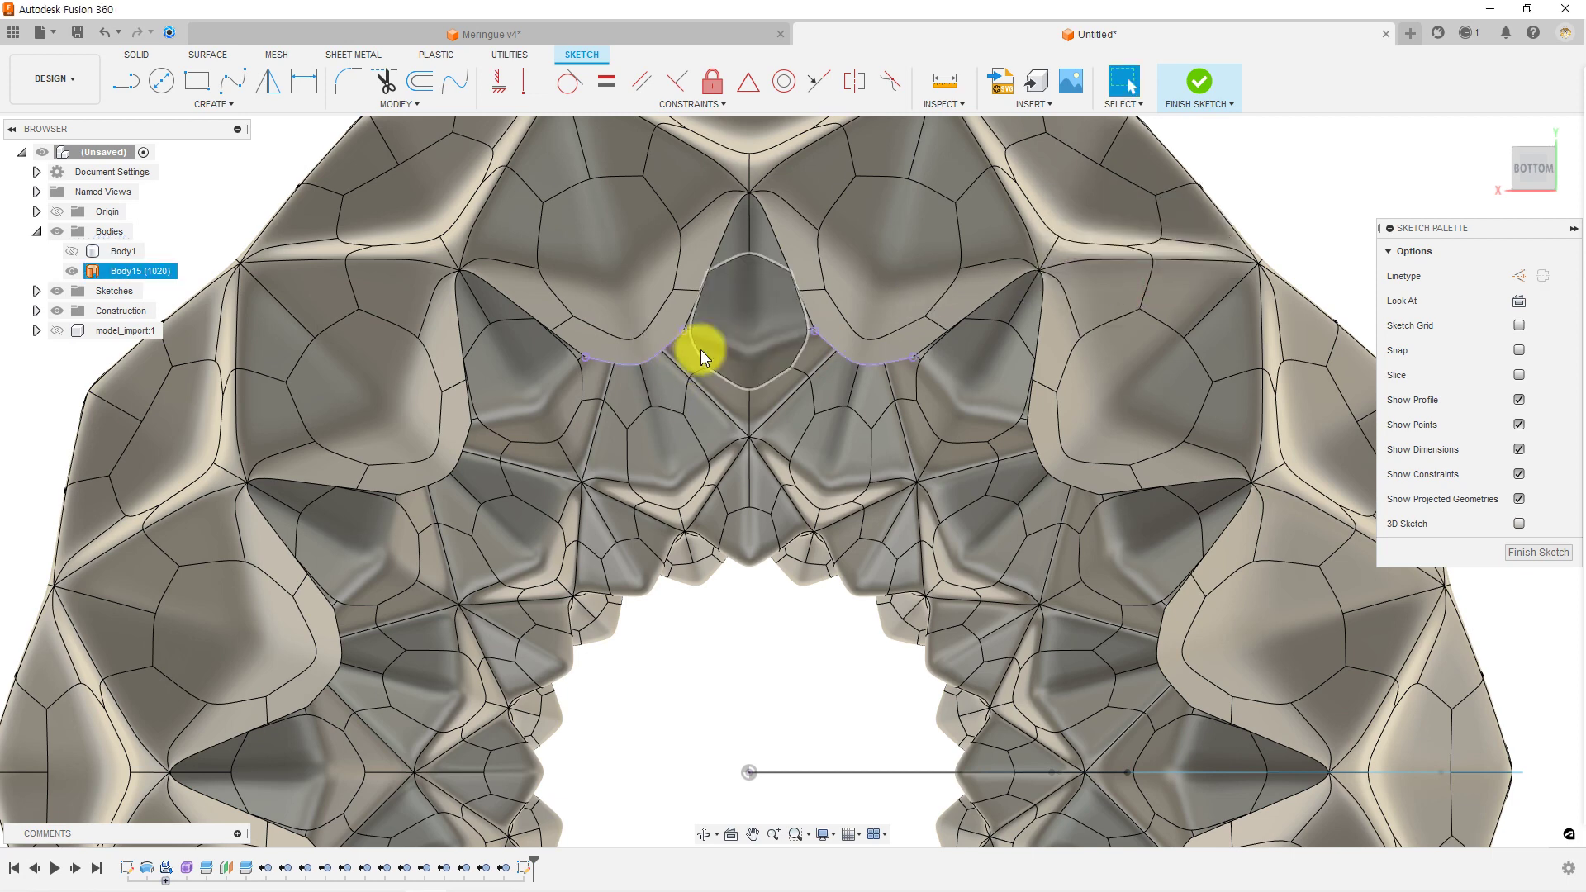
Draw an arc bridging the two projected edges and constrain it tangent to the adjacent edge.
scroll(697, 354, "up", 3)
scroll(699, 351, "down", 2)
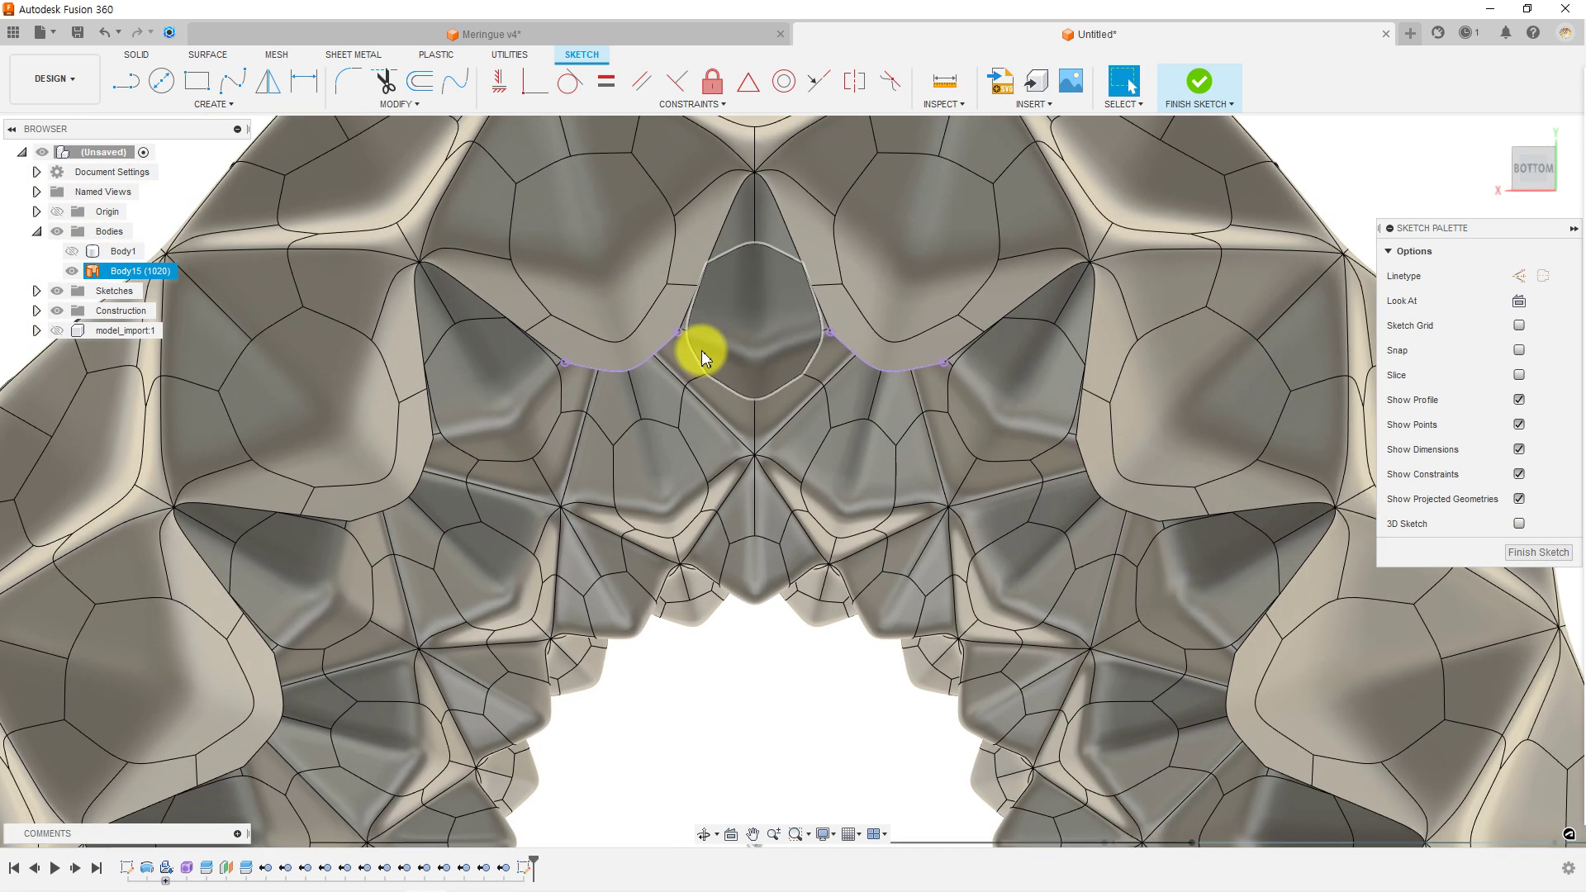
key("l")
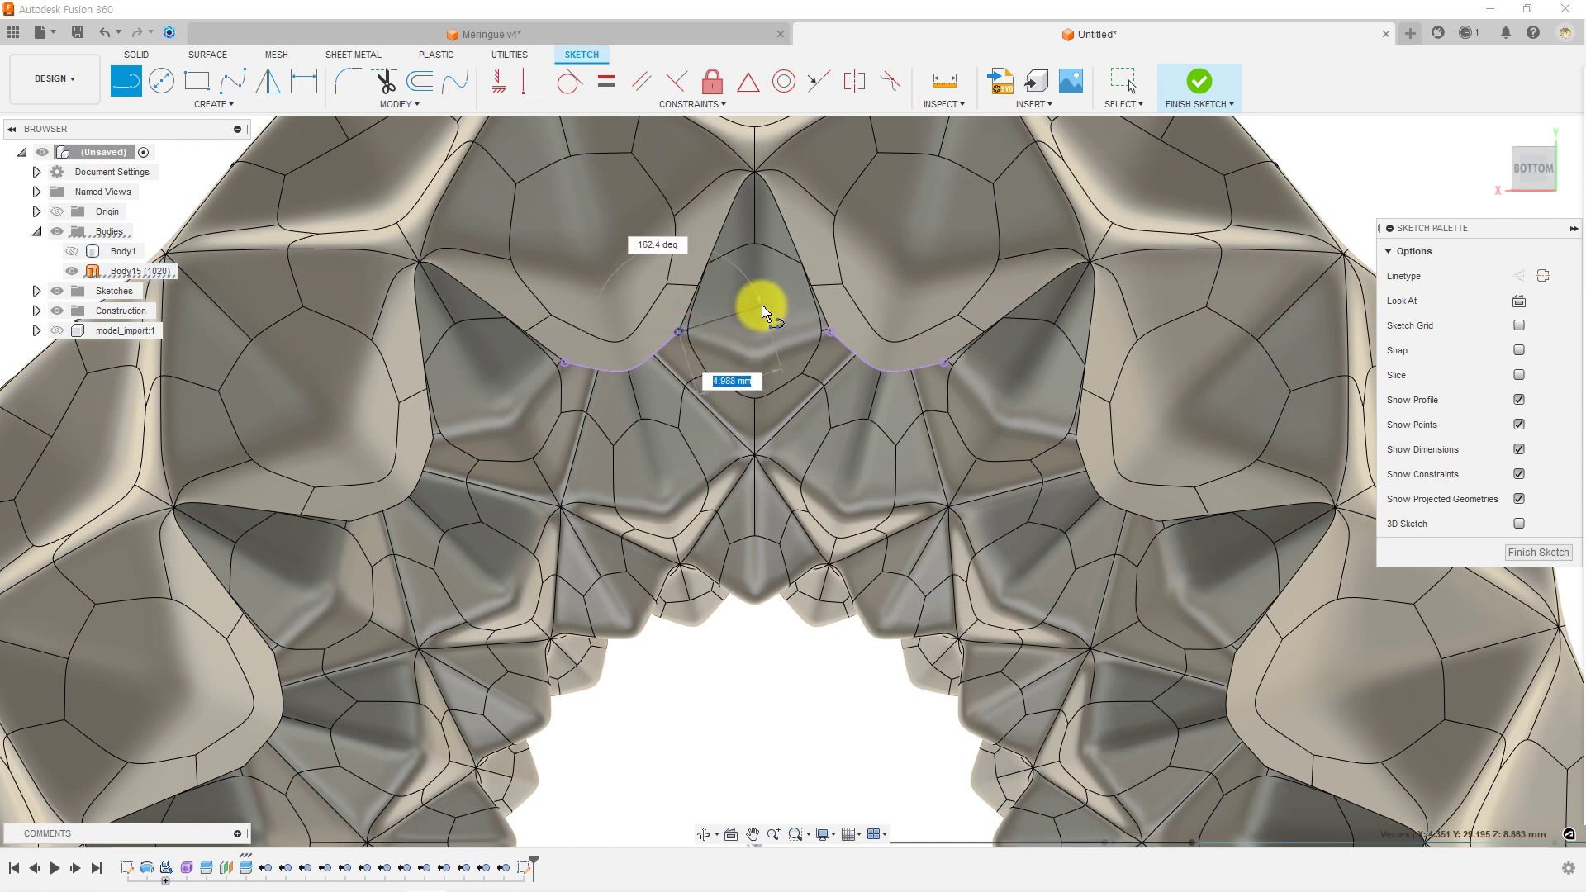
key("Escape")
key("l")
left_click_drag(678, 331, 830, 331)
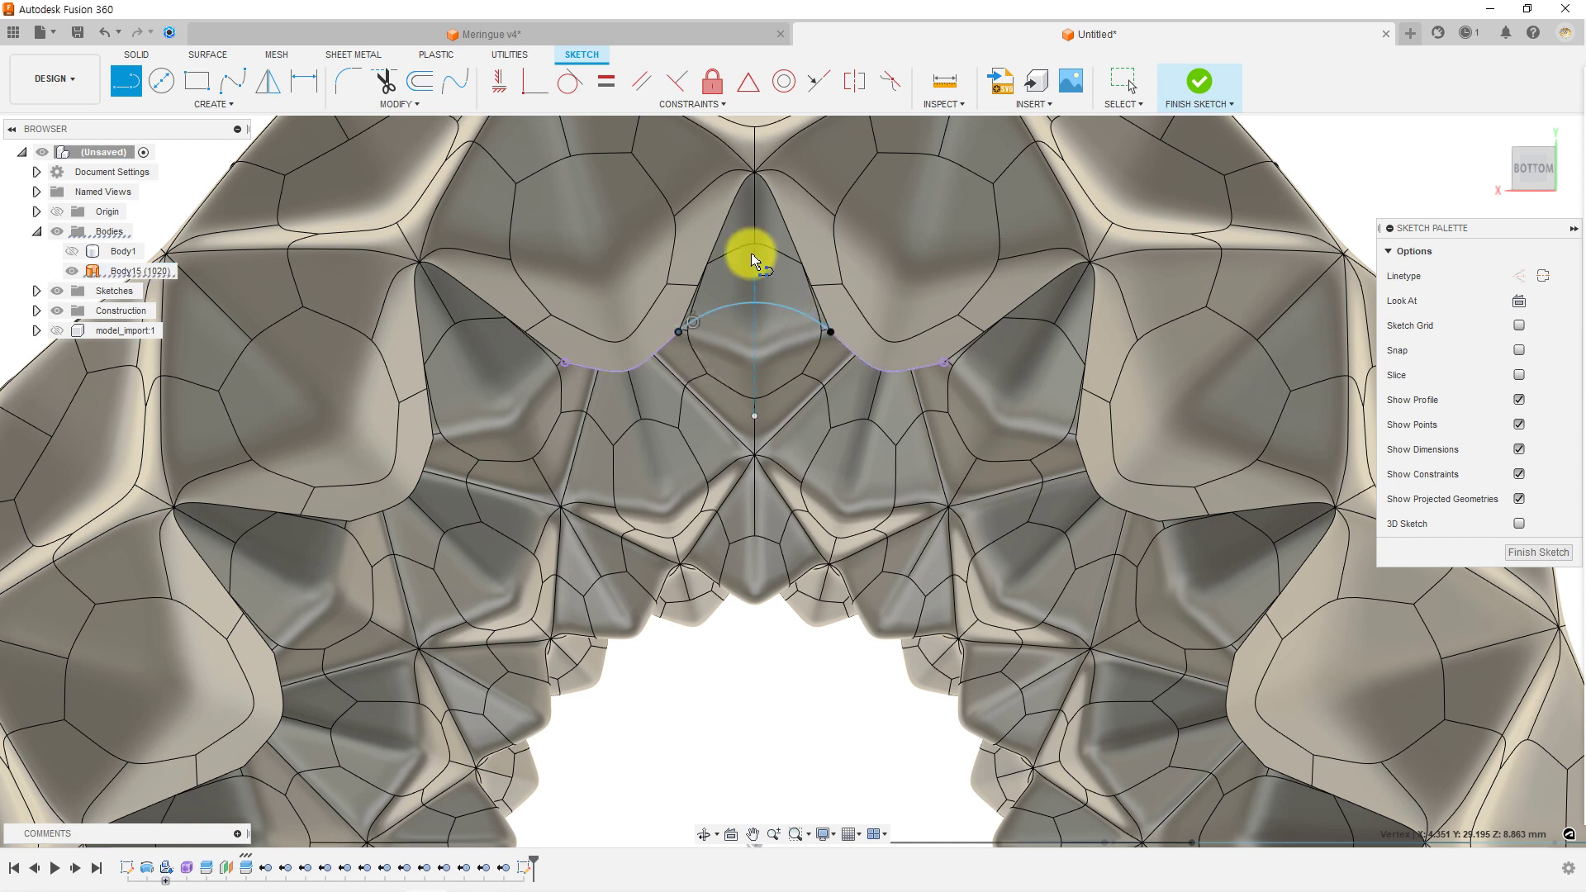
key("Escape")
left_click(568, 82)
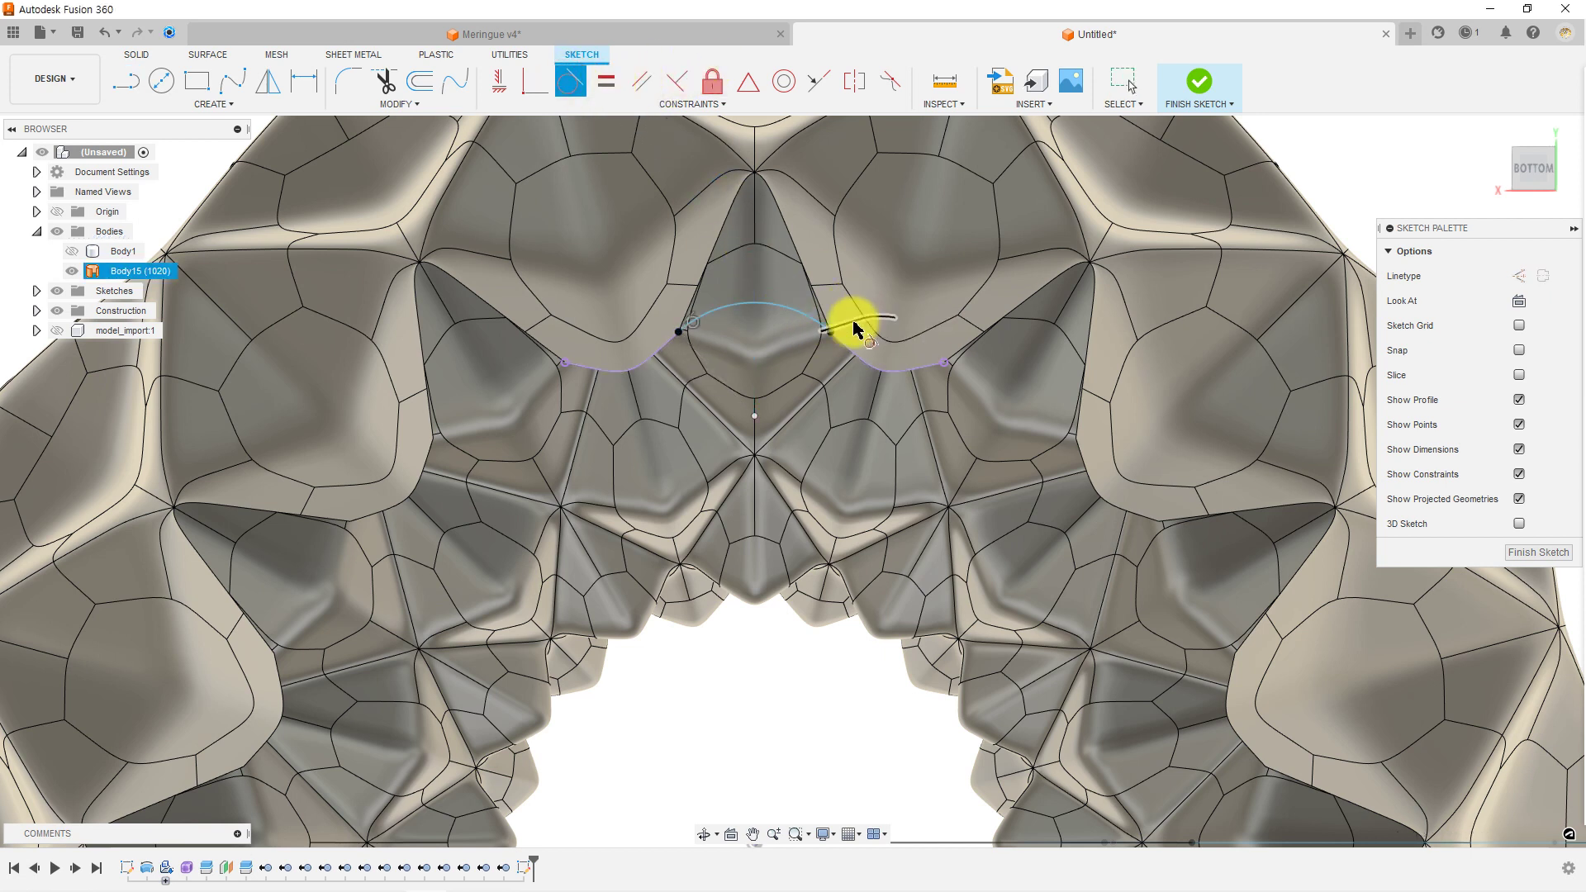
left_click(850, 346)
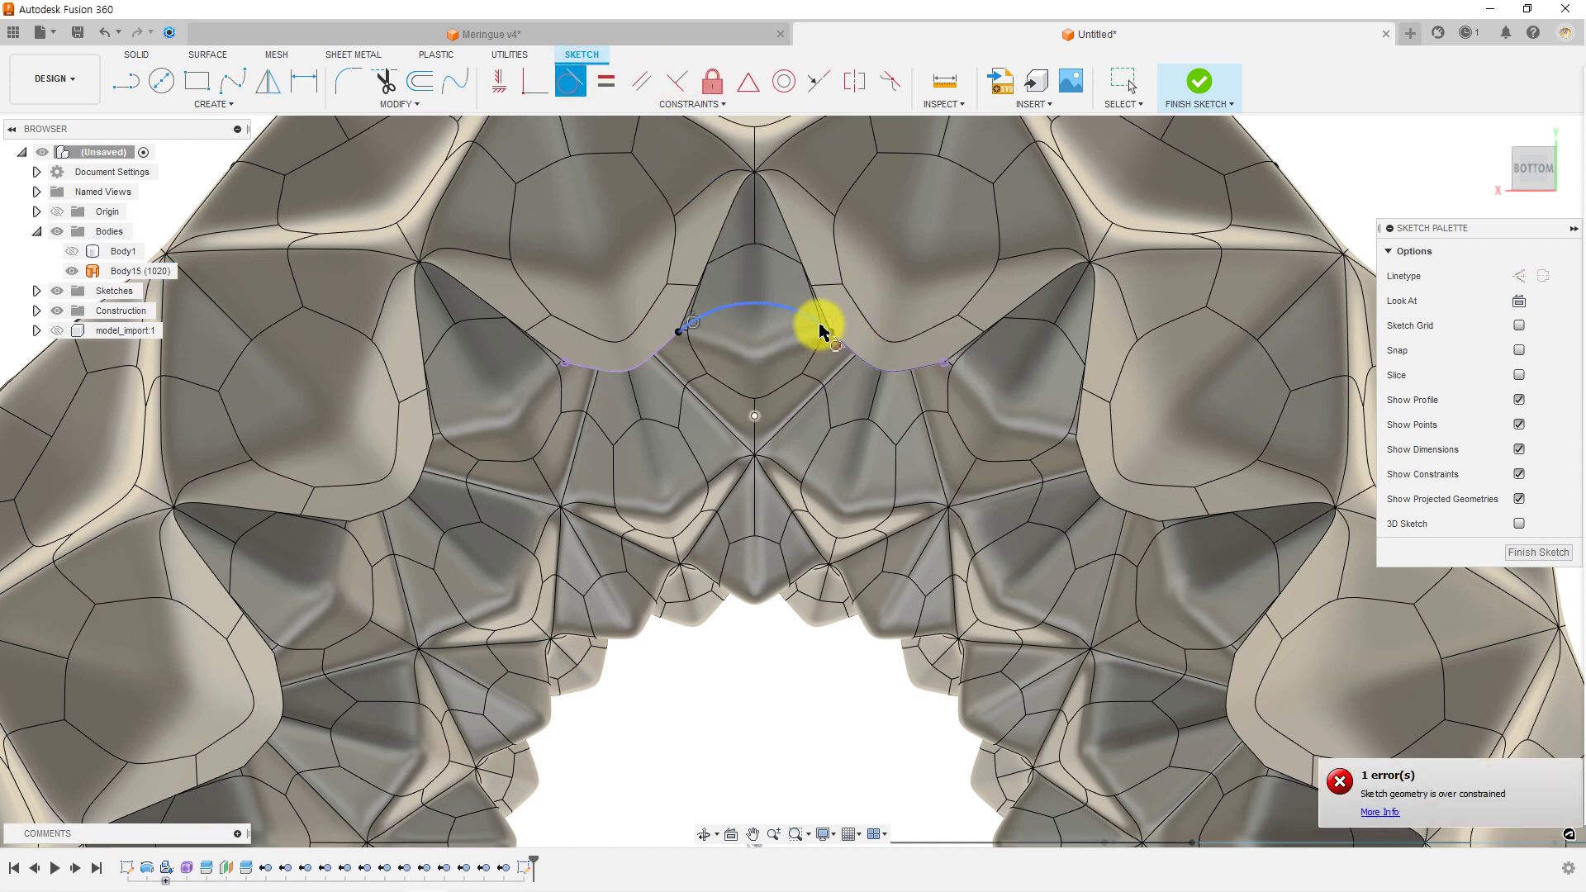
key("Escape")
Finish the sketch.
left_click(1202, 74)
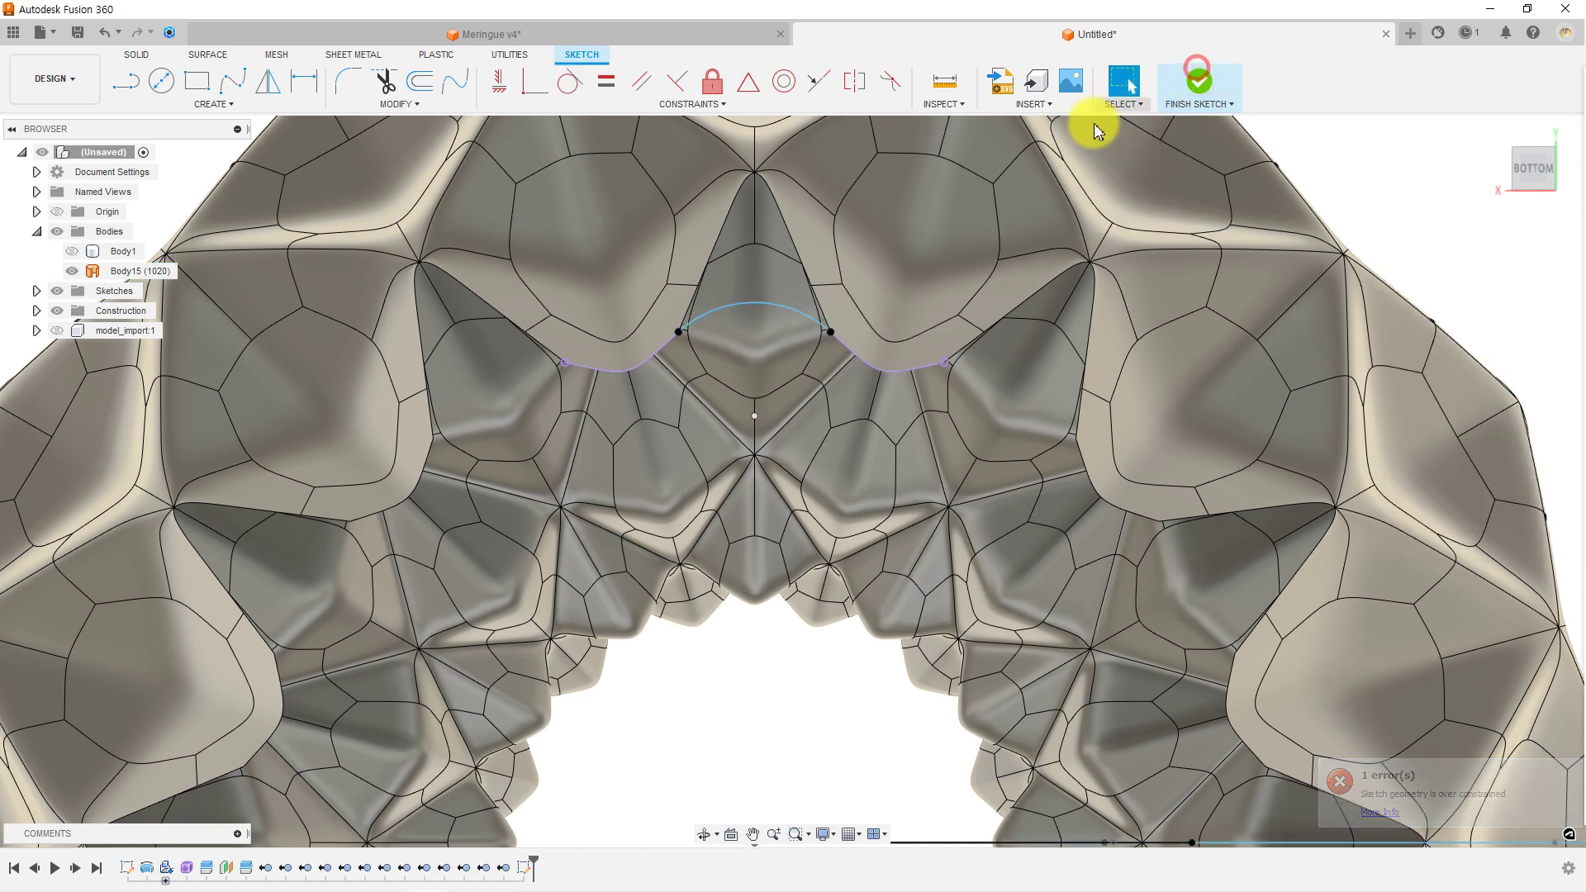
left_click(205, 55)
left_click(196, 80)
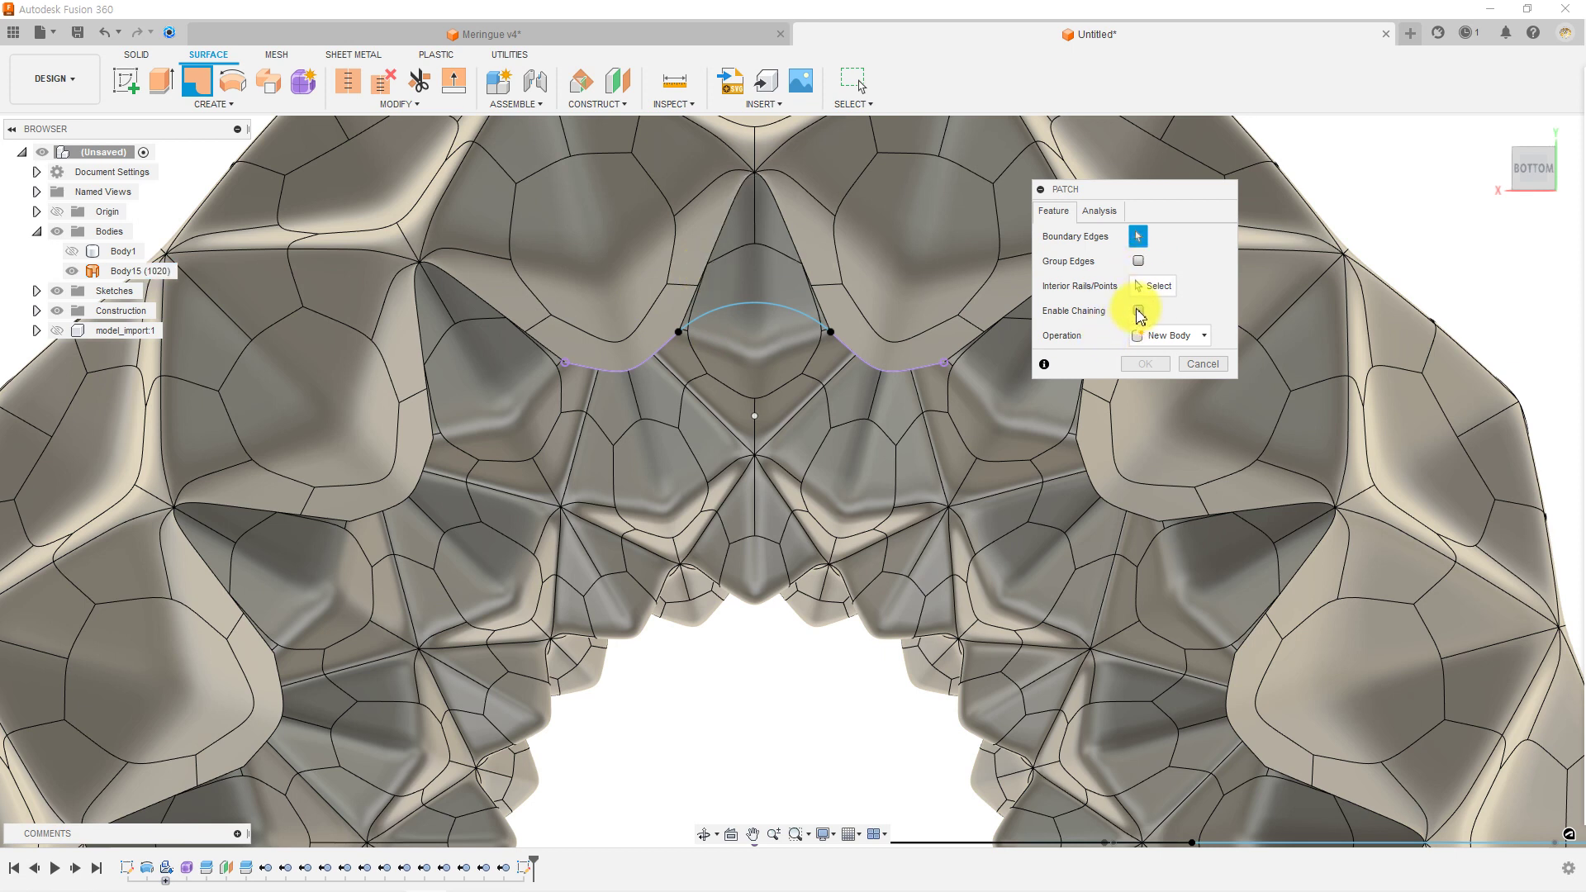
Patch the pointed gap from its three edges and the arc, with Curvature (G2) continuity on each edge.
left_click(690, 310)
left_click(751, 228)
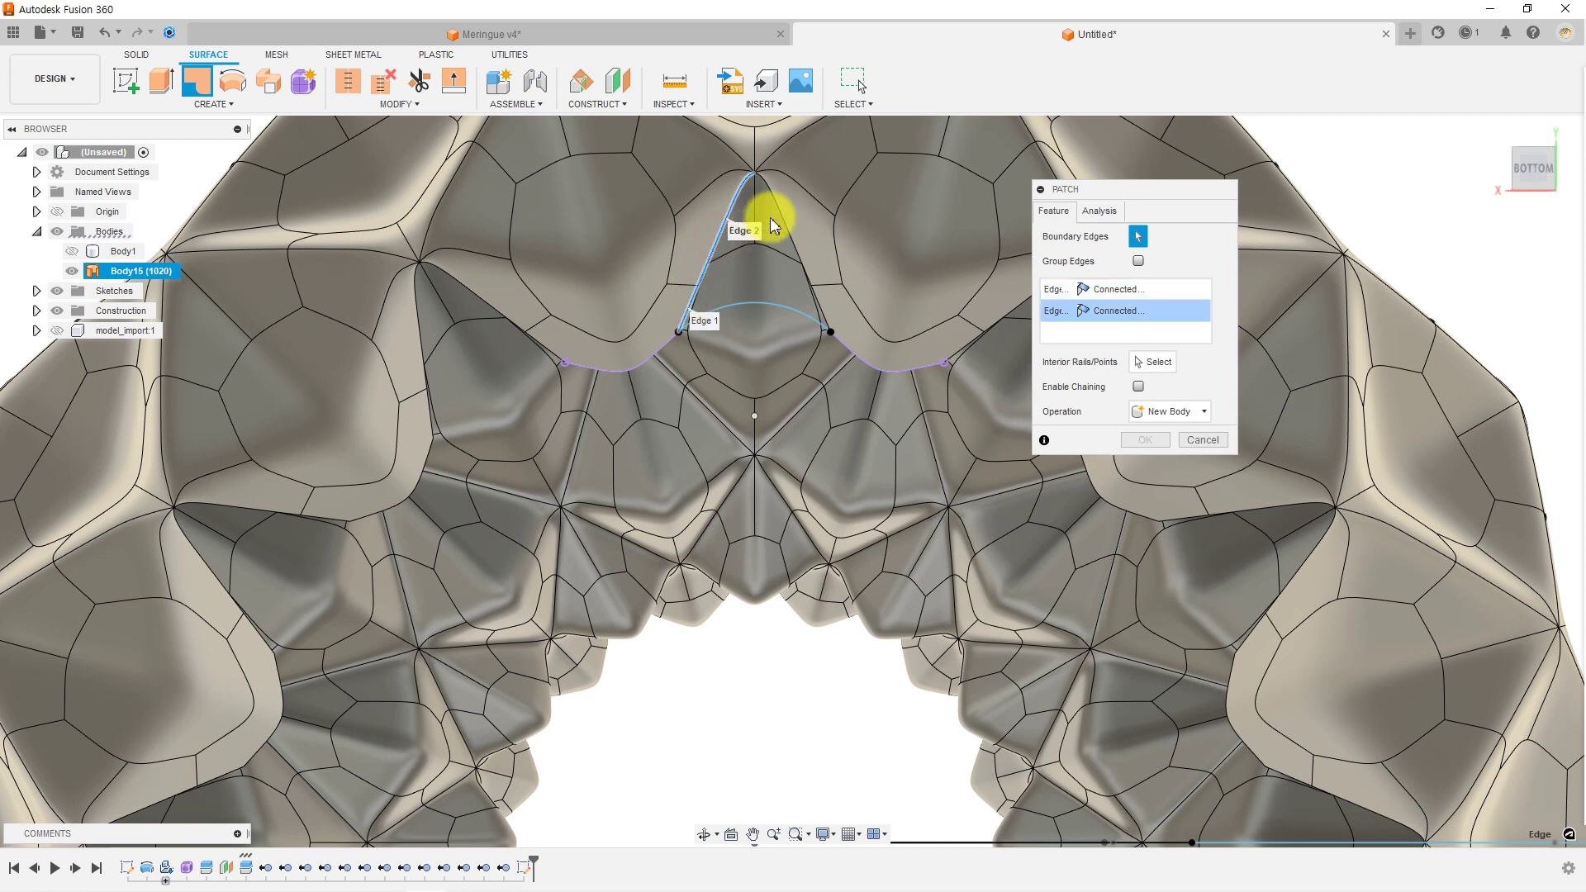
left_click(779, 208)
left_click(797, 312)
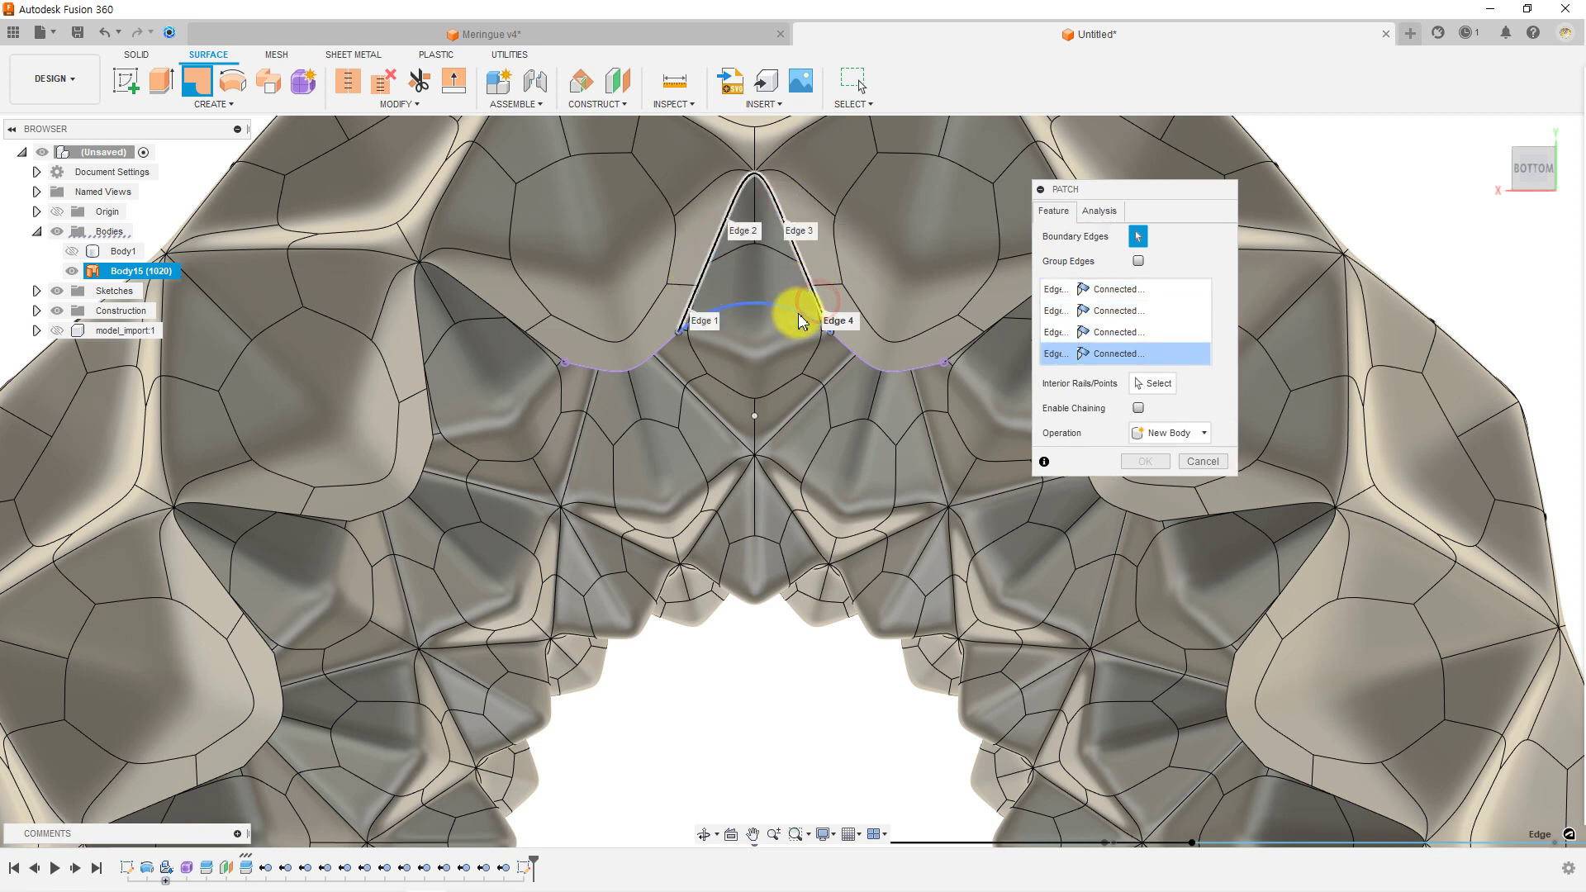
left_click(1146, 321)
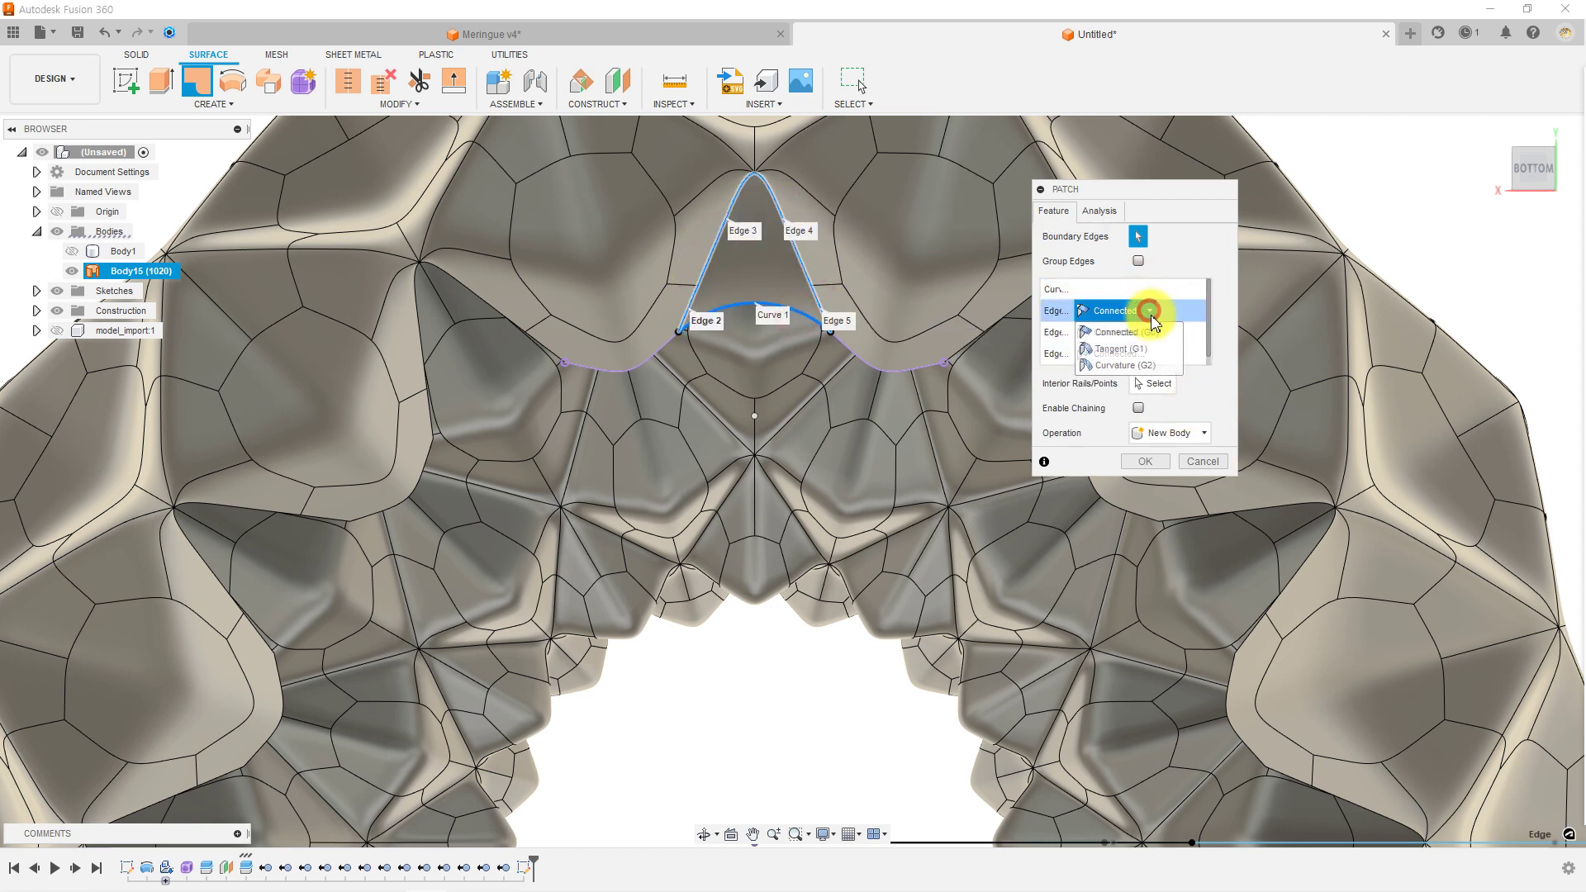
left_click(1141, 346)
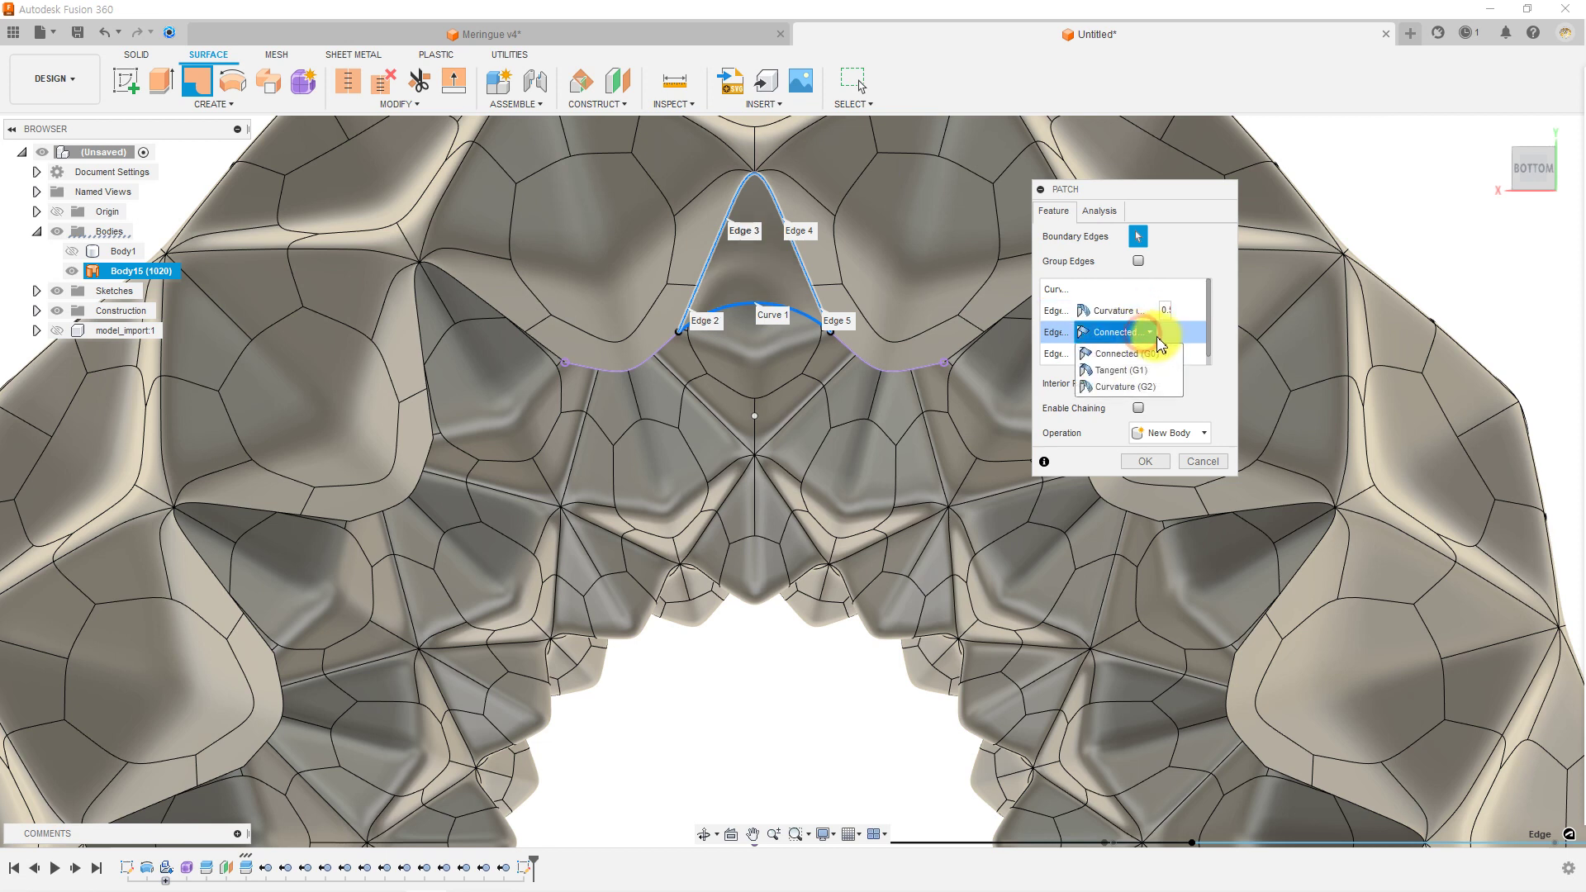
left_click(1148, 385)
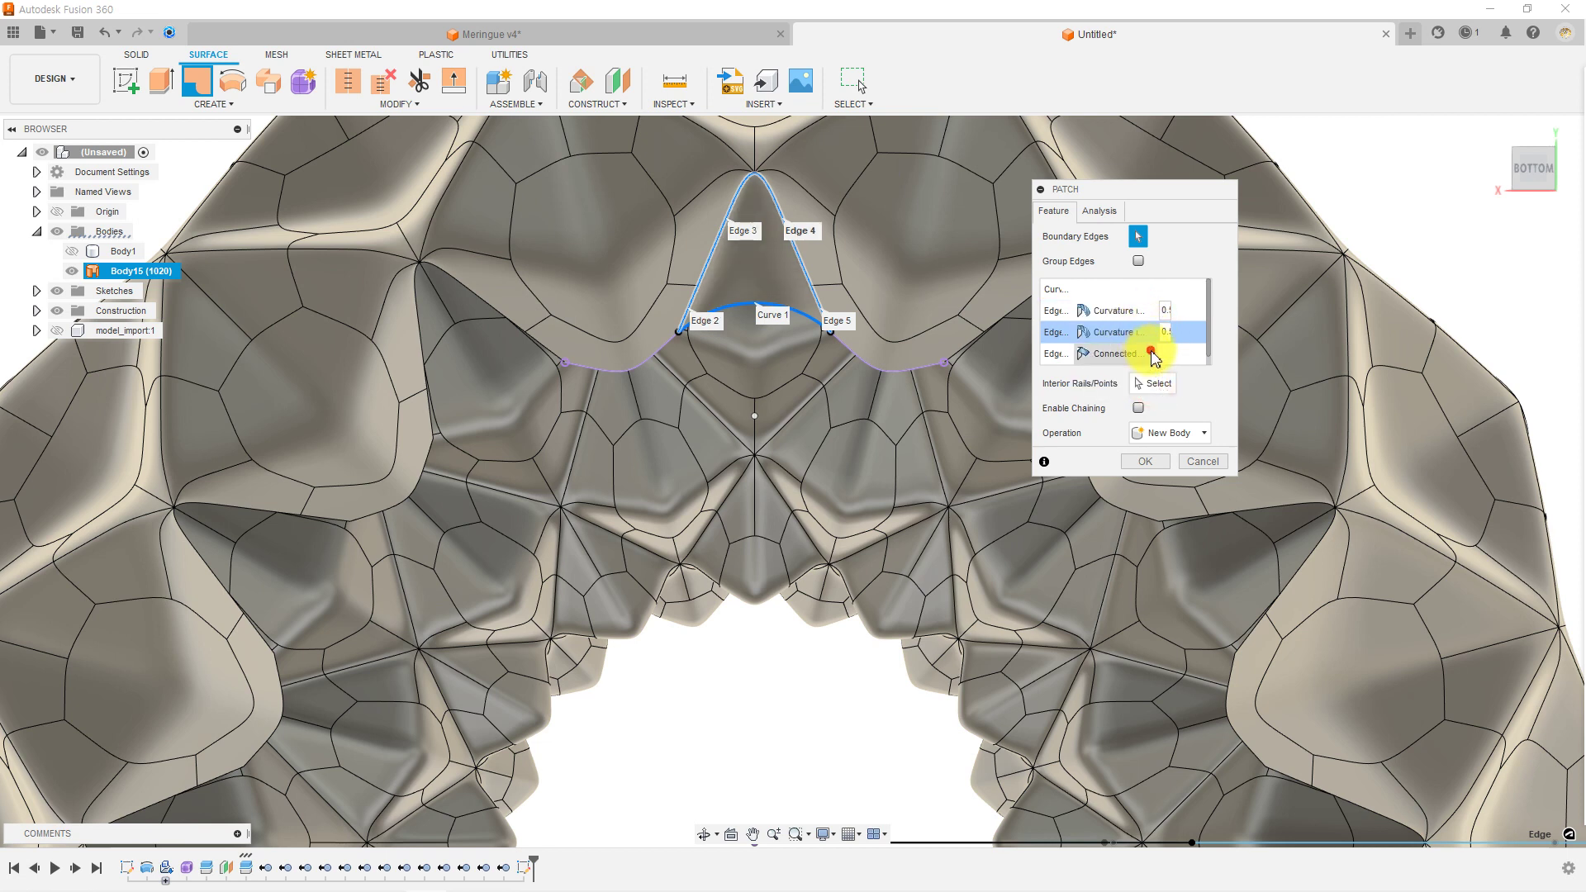
left_click(1153, 357)
left_click(1127, 406)
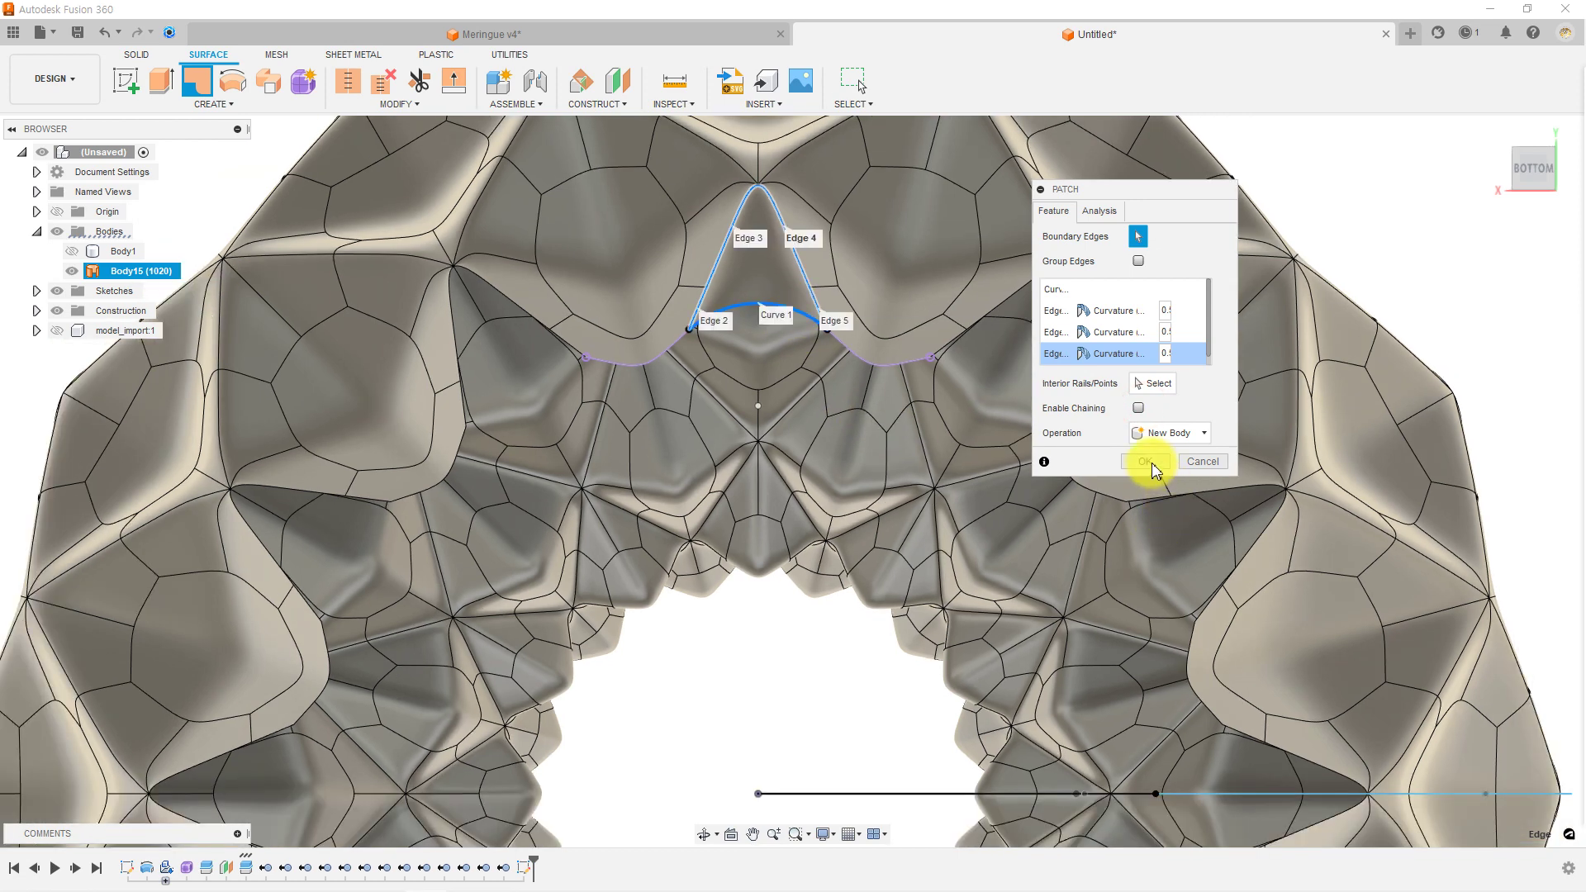
left_click(1147, 461)
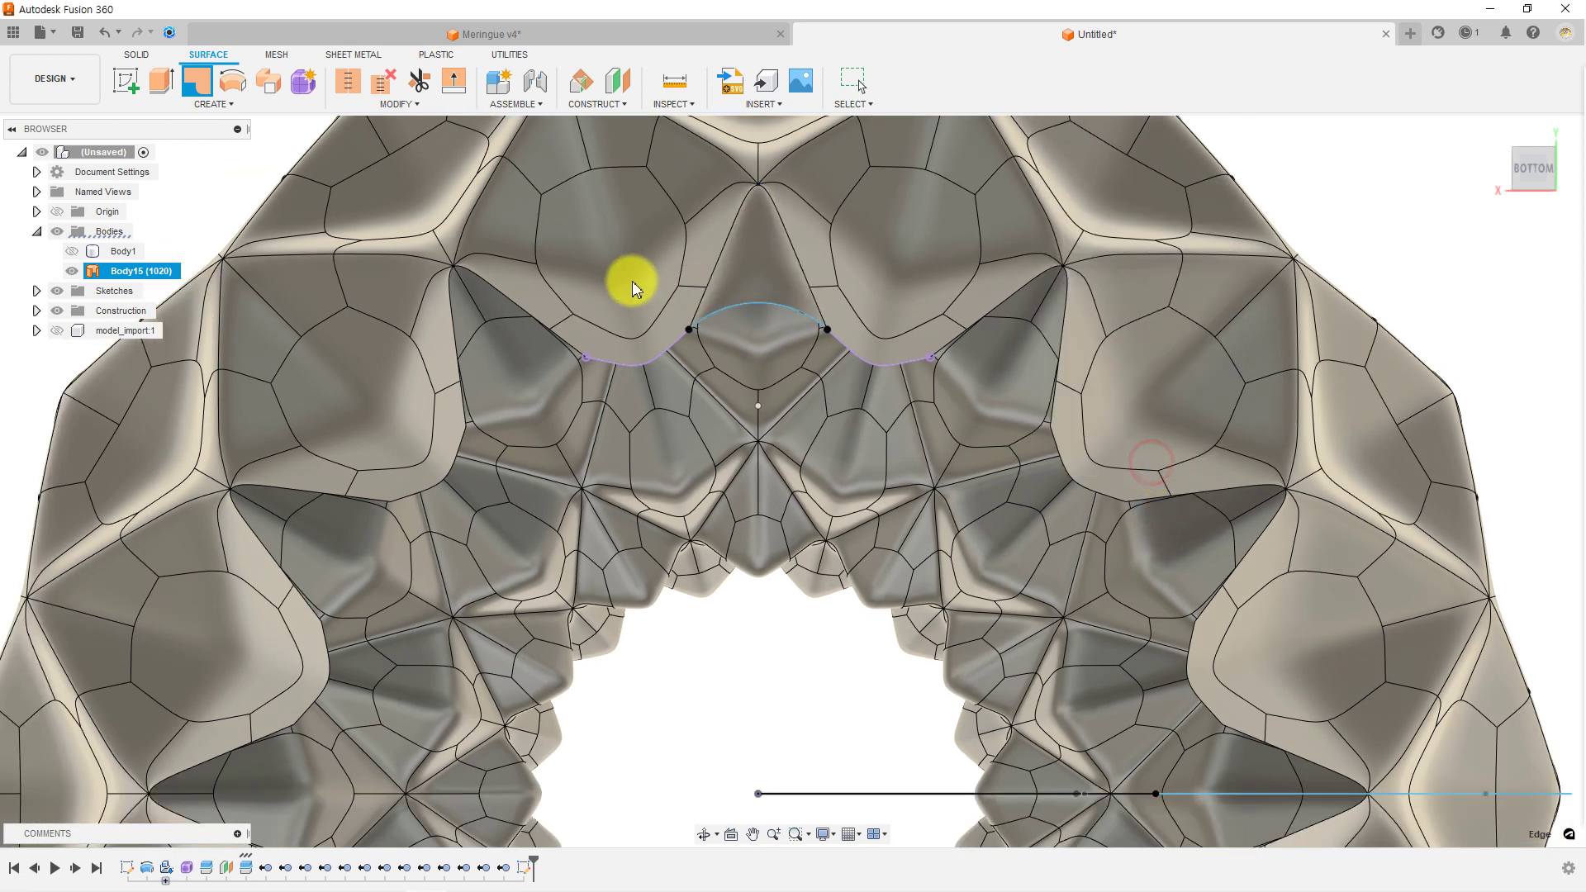
left_click(210, 104)
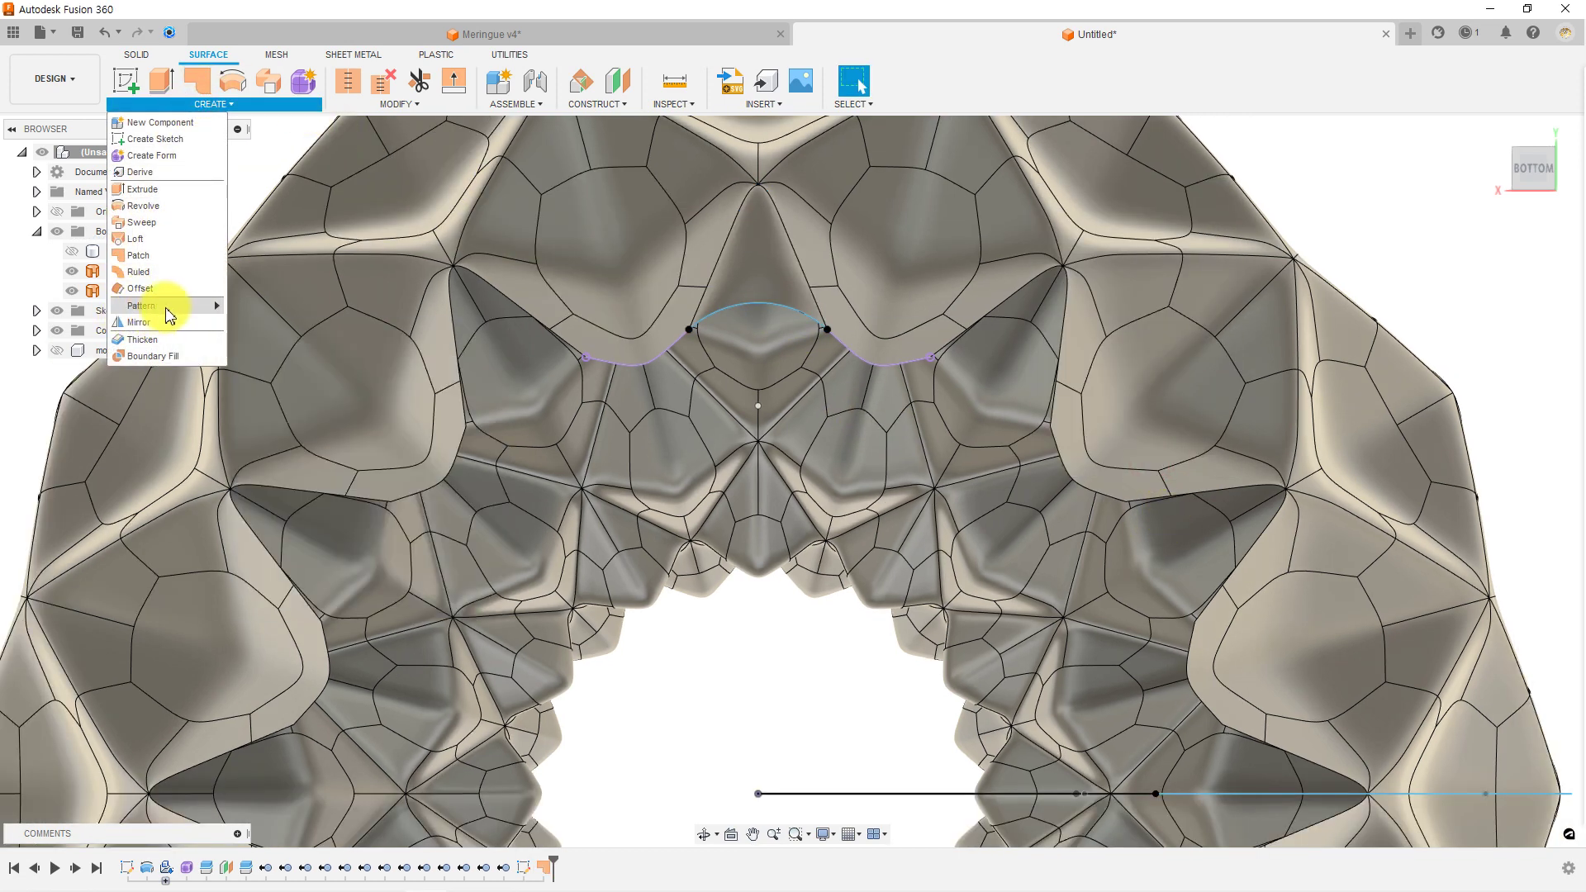
Circular-pattern the patch body 12 times about the vertical centre line.
mouse_move(142, 305)
left_click(284, 323)
scroll(754, 241, "down", 3)
left_click(754, 240)
left_click(1126, 287)
scroll(836, 309, "down", 3)
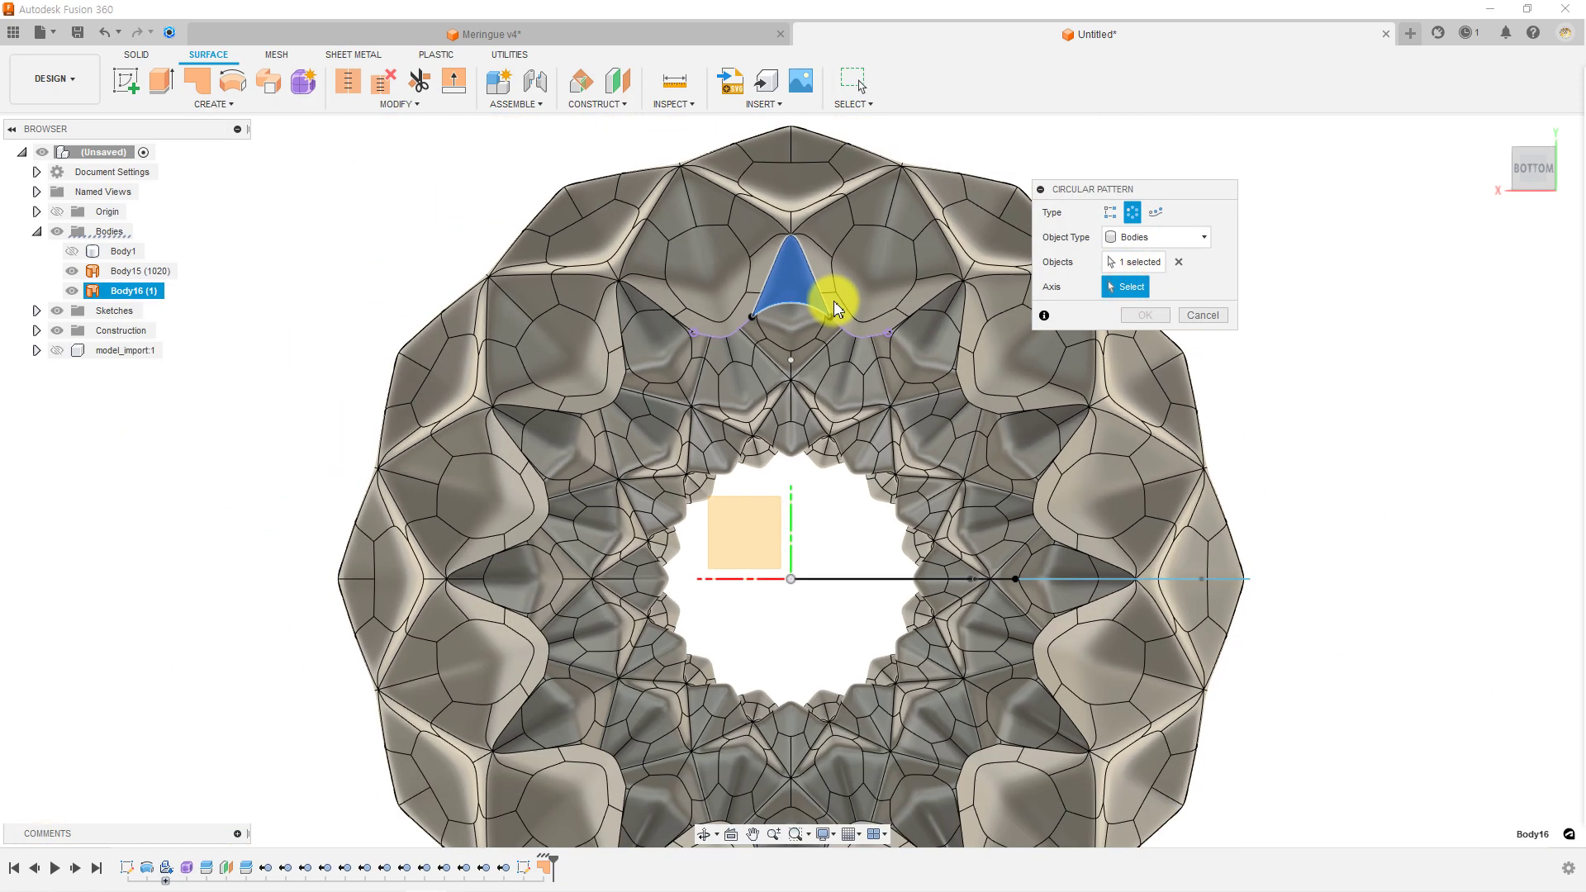
mouse_move(807, 567)
middle_mouse_down("shift")
mouse_move(755, 584)
mouse_move(797, 495)
middle_mouse_up("shift")
left_click(798, 504)
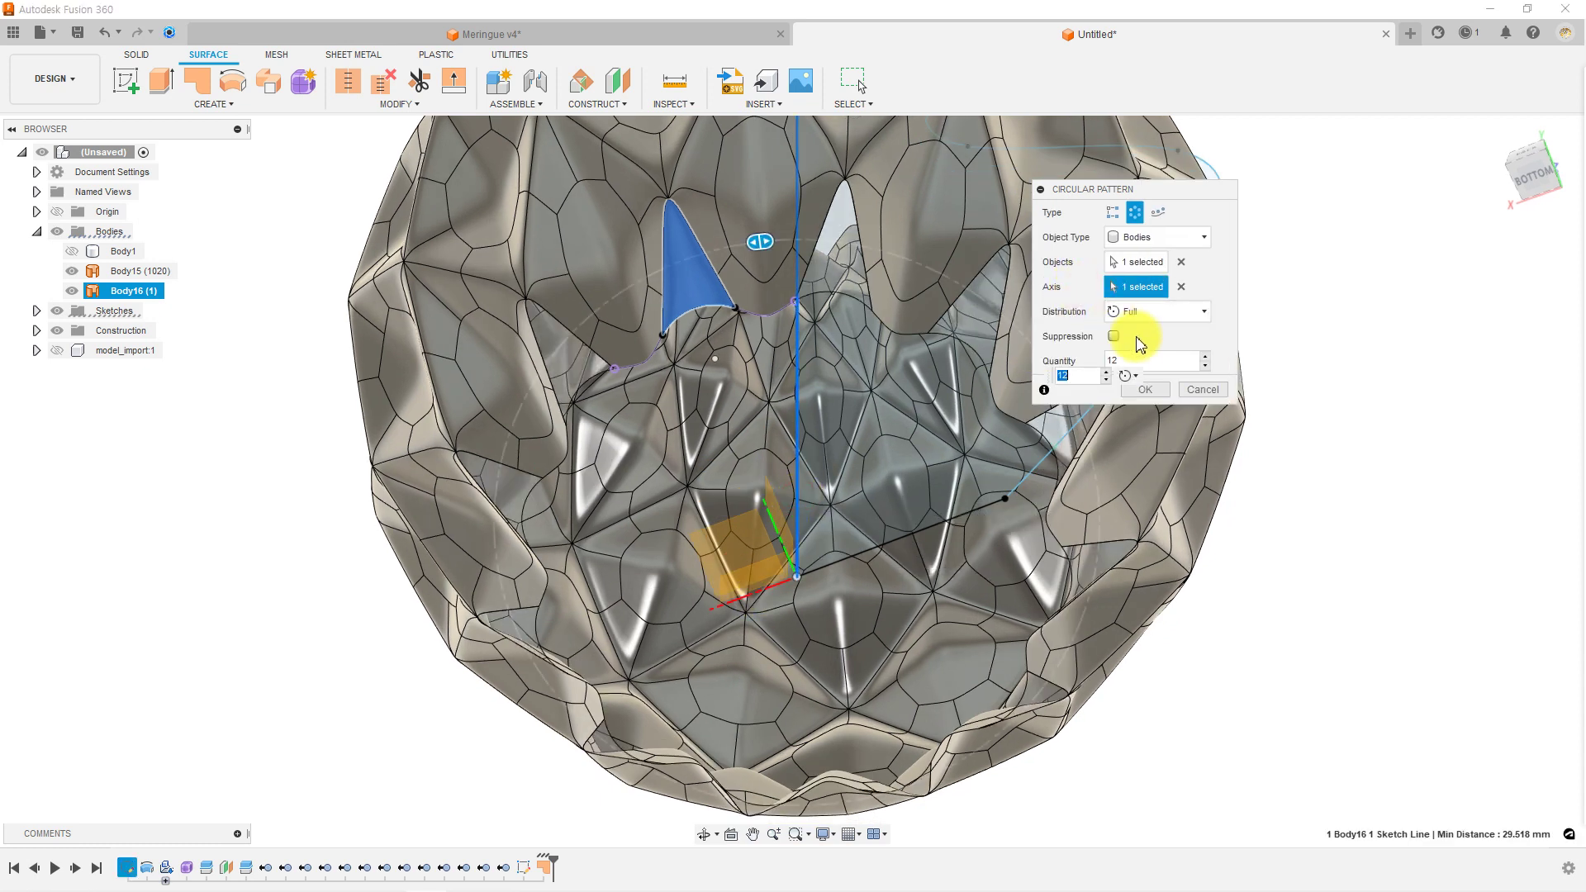
left_click(1123, 362)
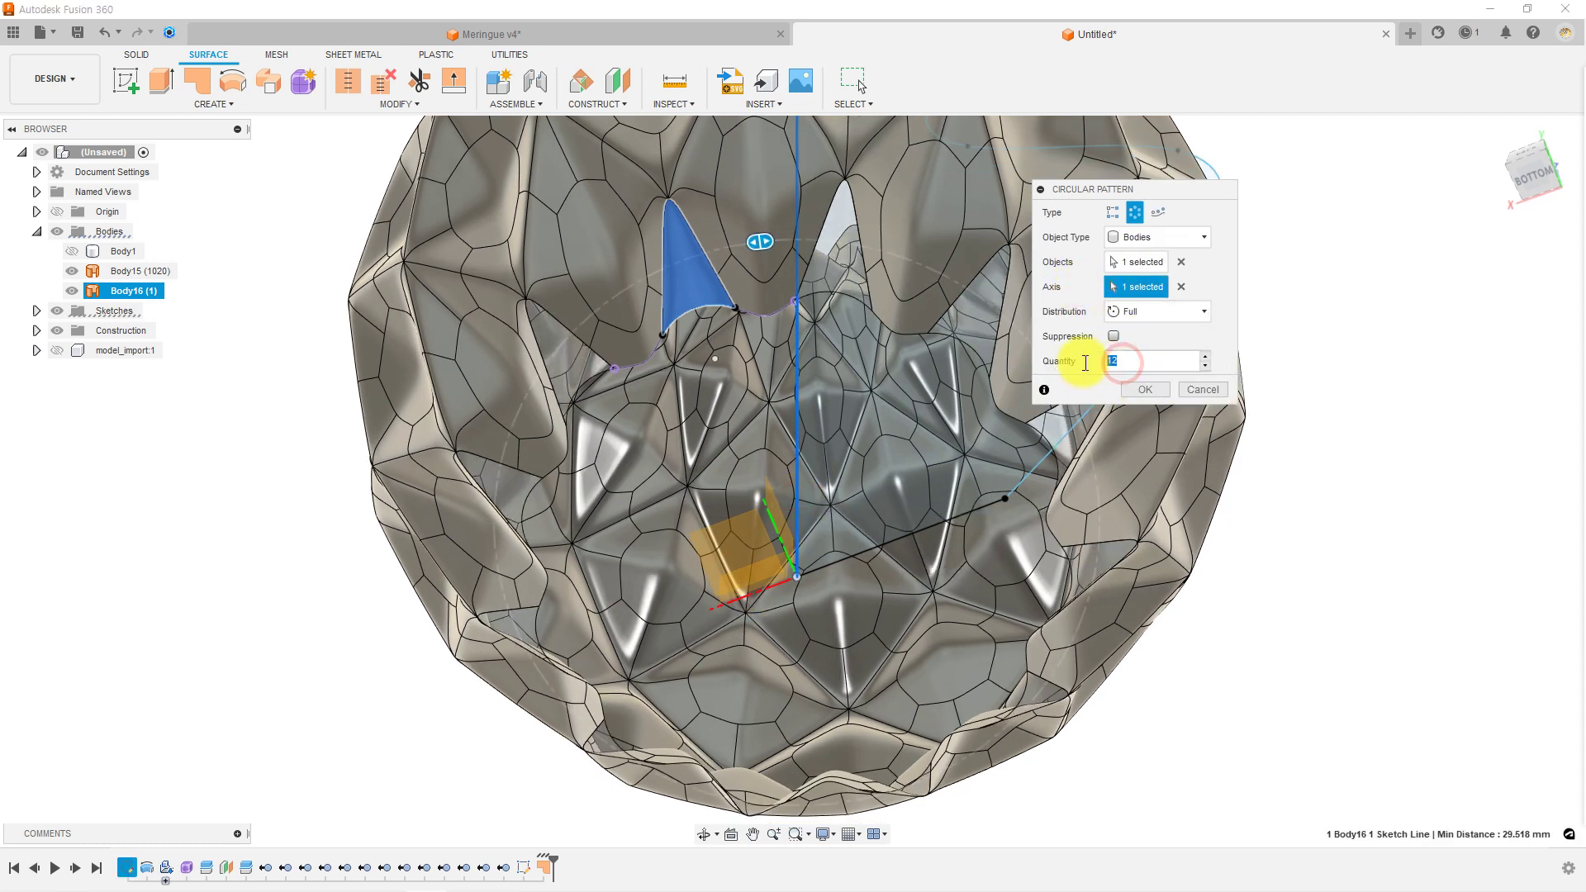
left_click(1136, 394)
mouse_move(768, 415)
middle_mouse_down("shift")
mouse_move(708, 450)
mouse_move(504, 447)
middle_mouse_up("shift")
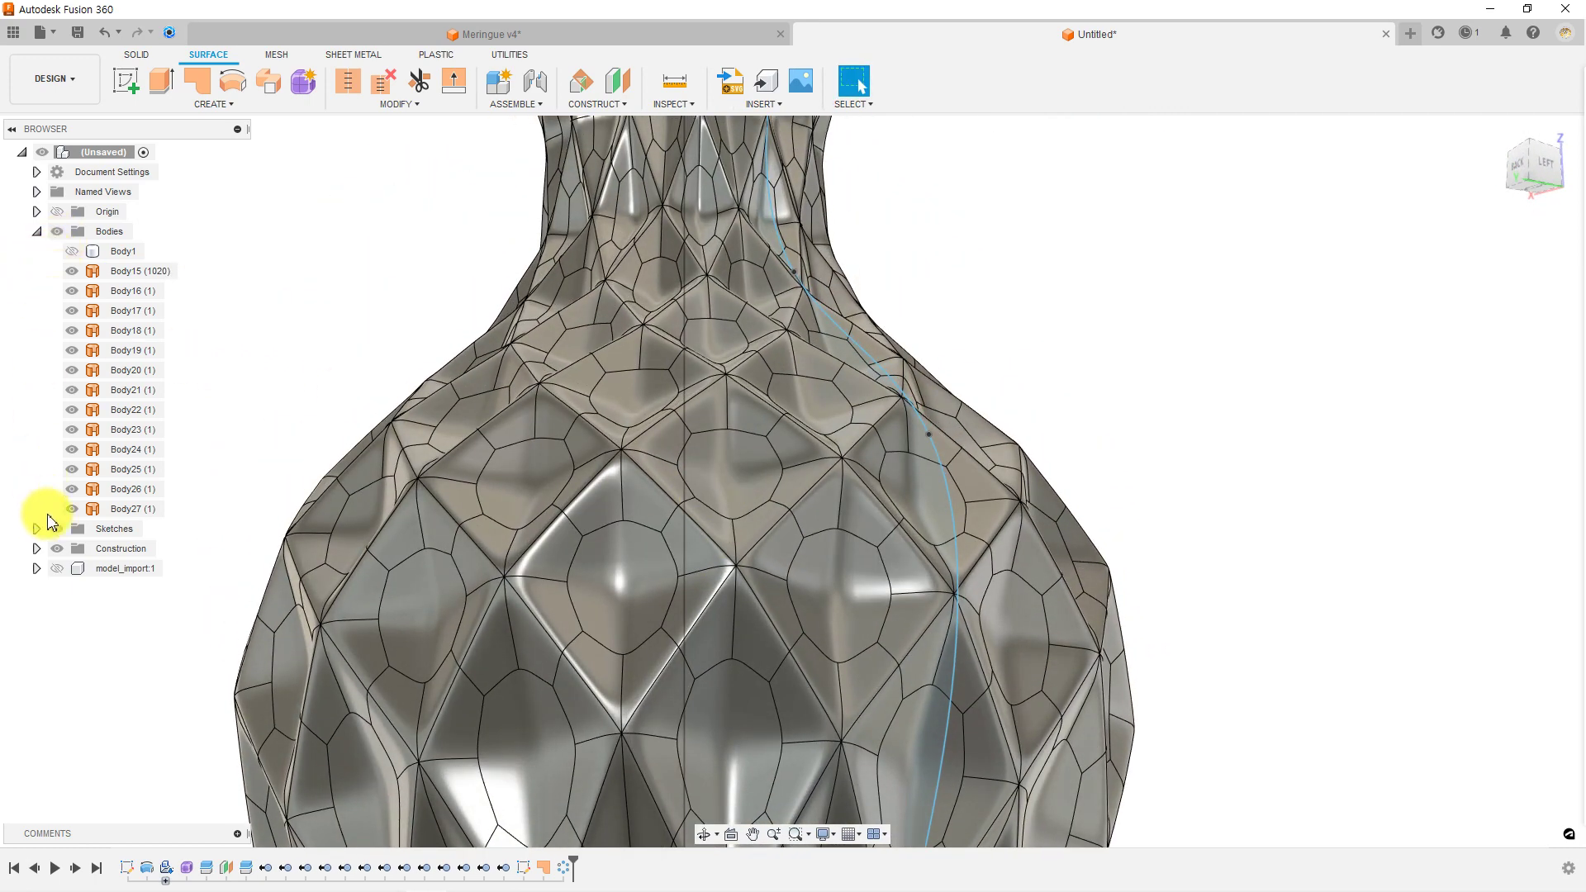
Hide sketches and stitch the vase and its 12 patches into Body28.
left_click(57, 528)
scroll(708, 424, "down", 5)
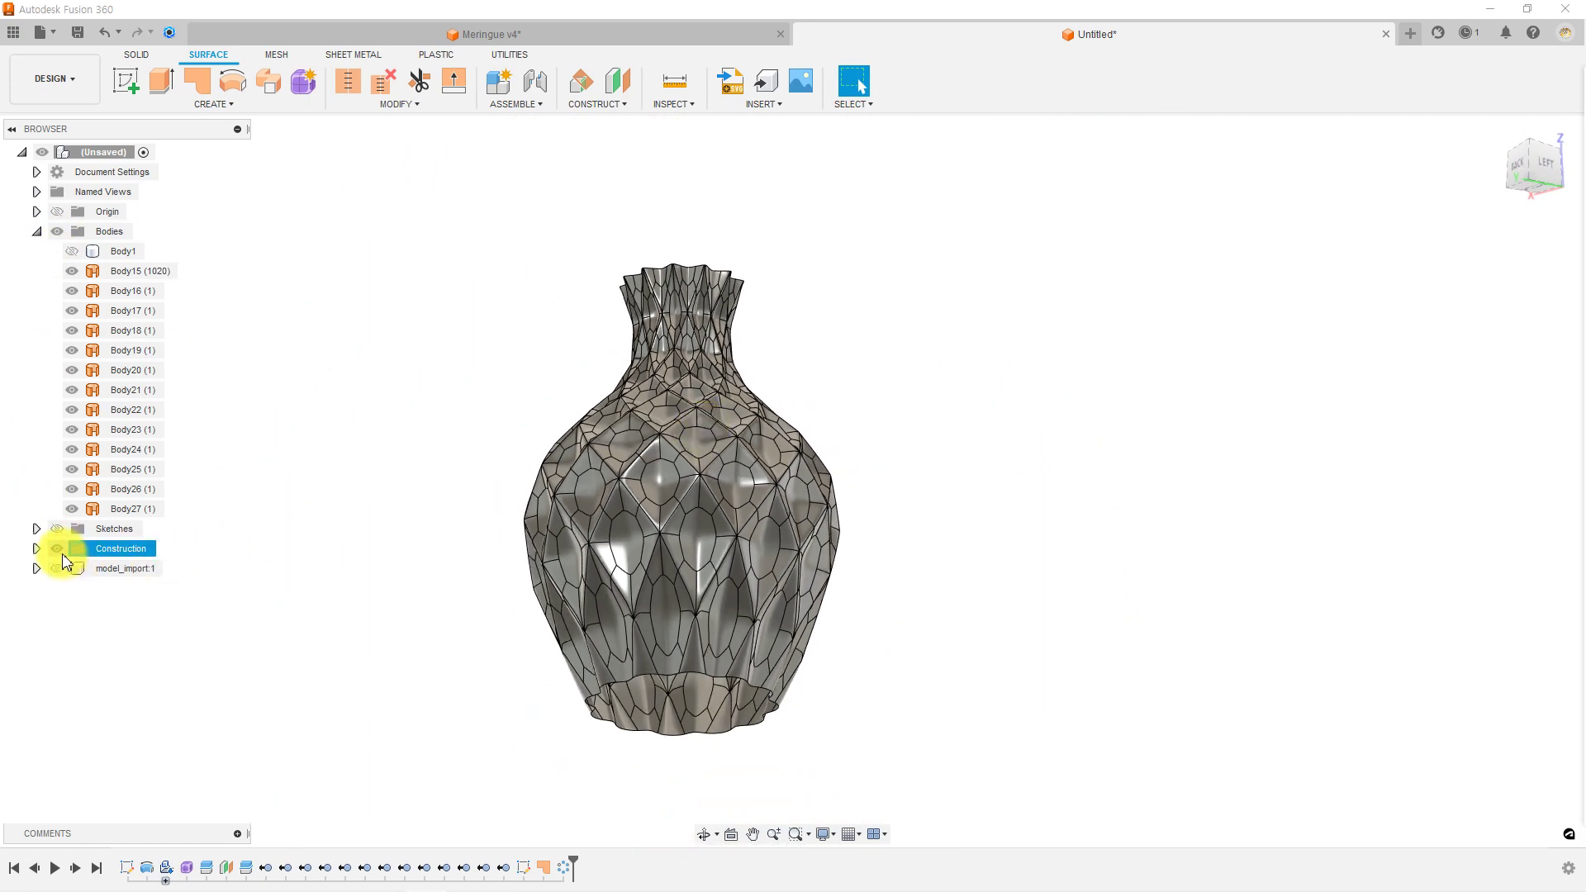
middle_click_drag(417, 409, 492, 369)
left_click(348, 80)
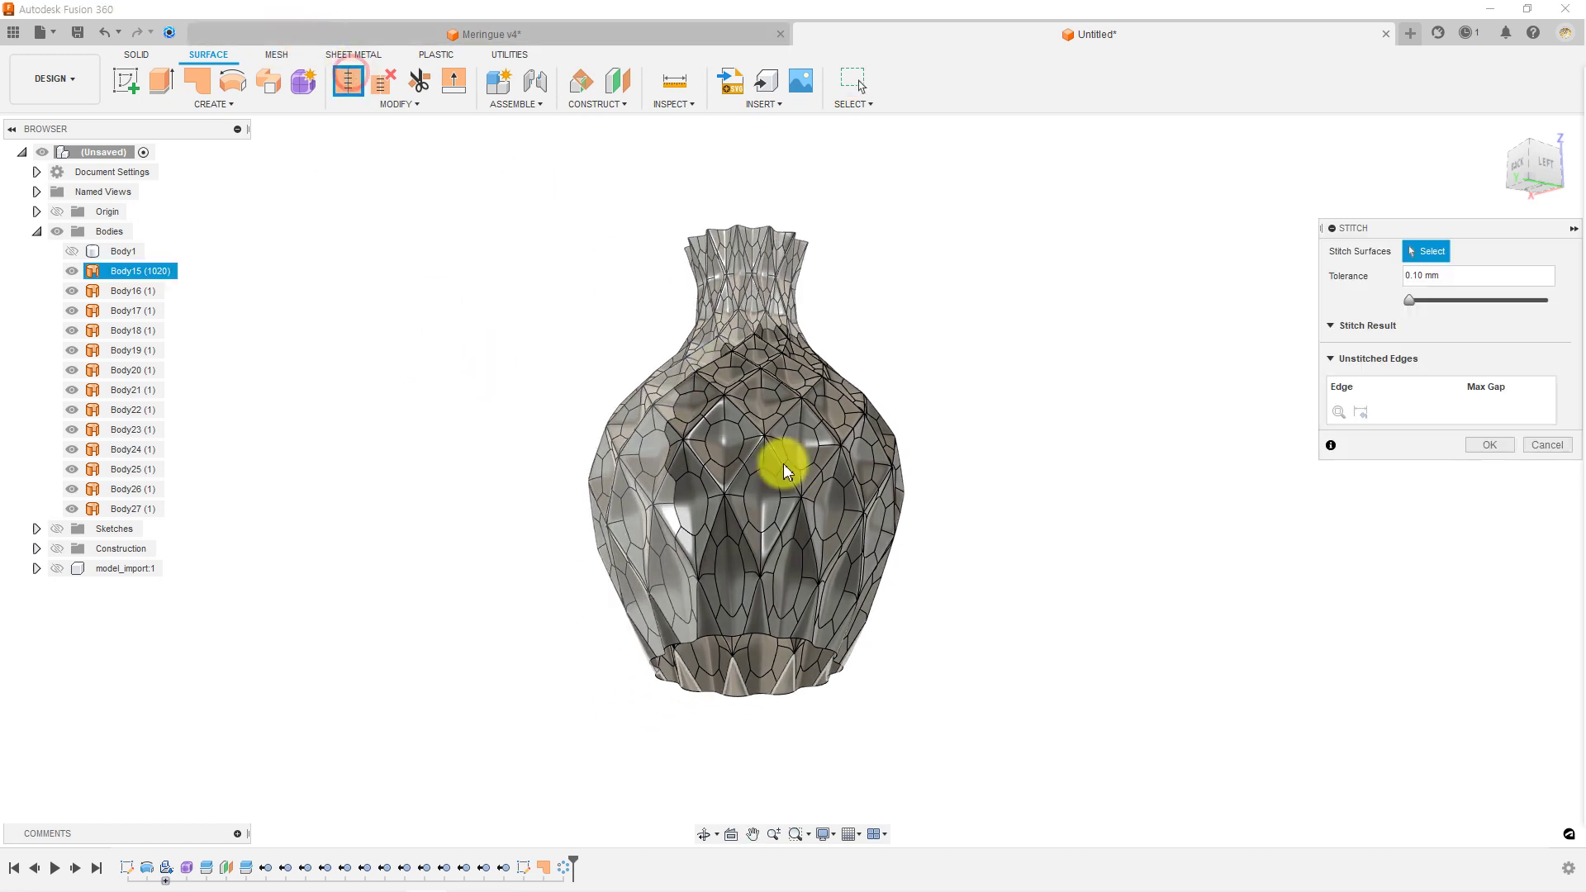
left_click_drag(956, 764, 455, 180)
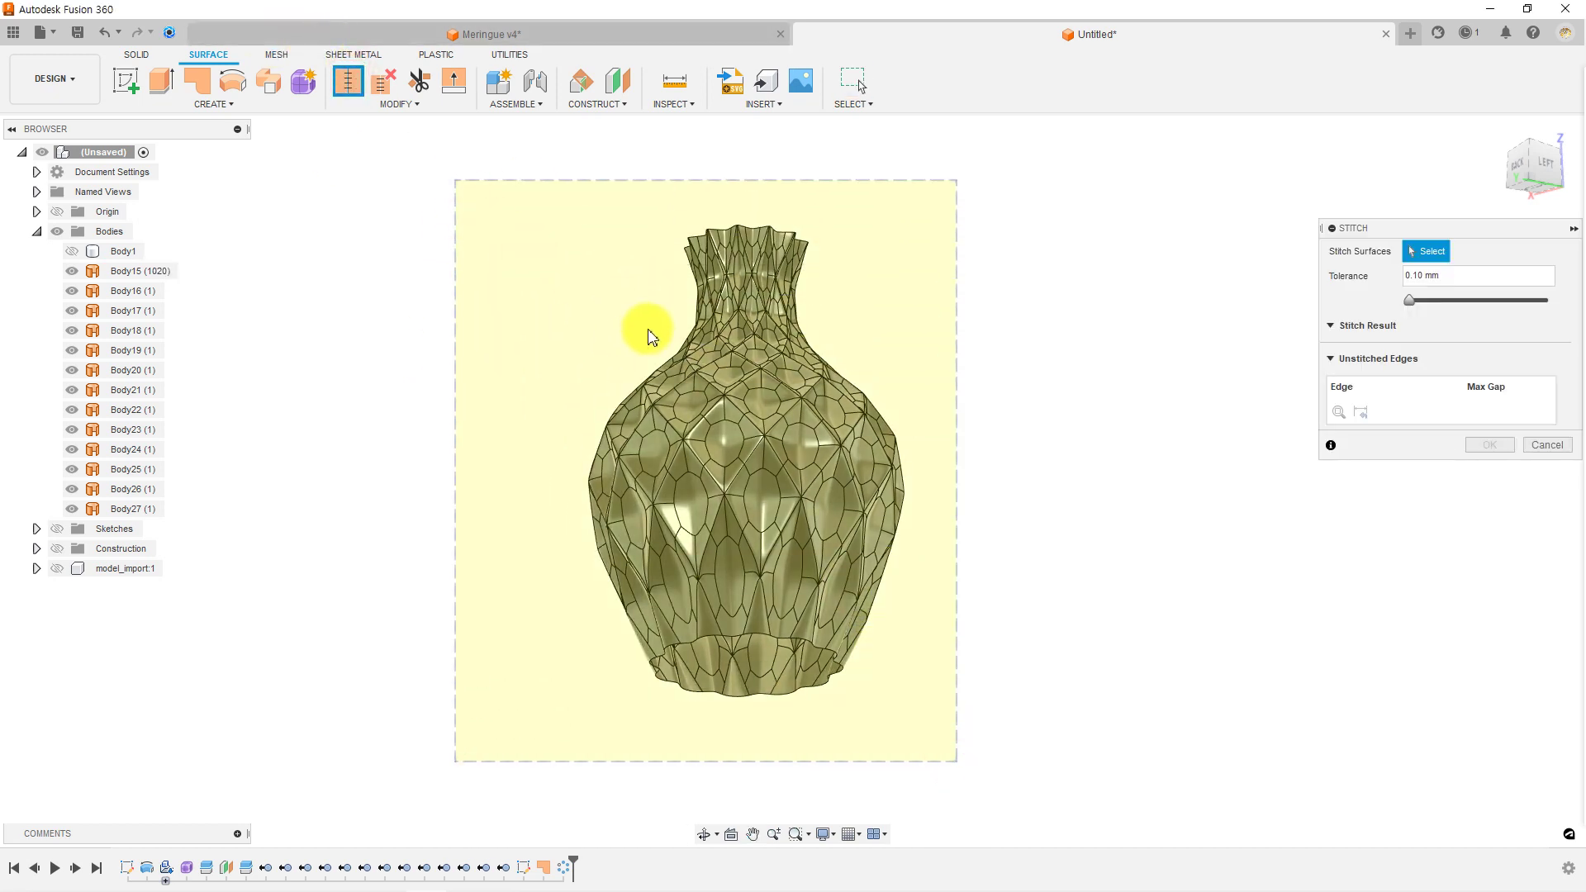
scroll(821, 538, "up", 3)
scroll(966, 496, "down", 3)
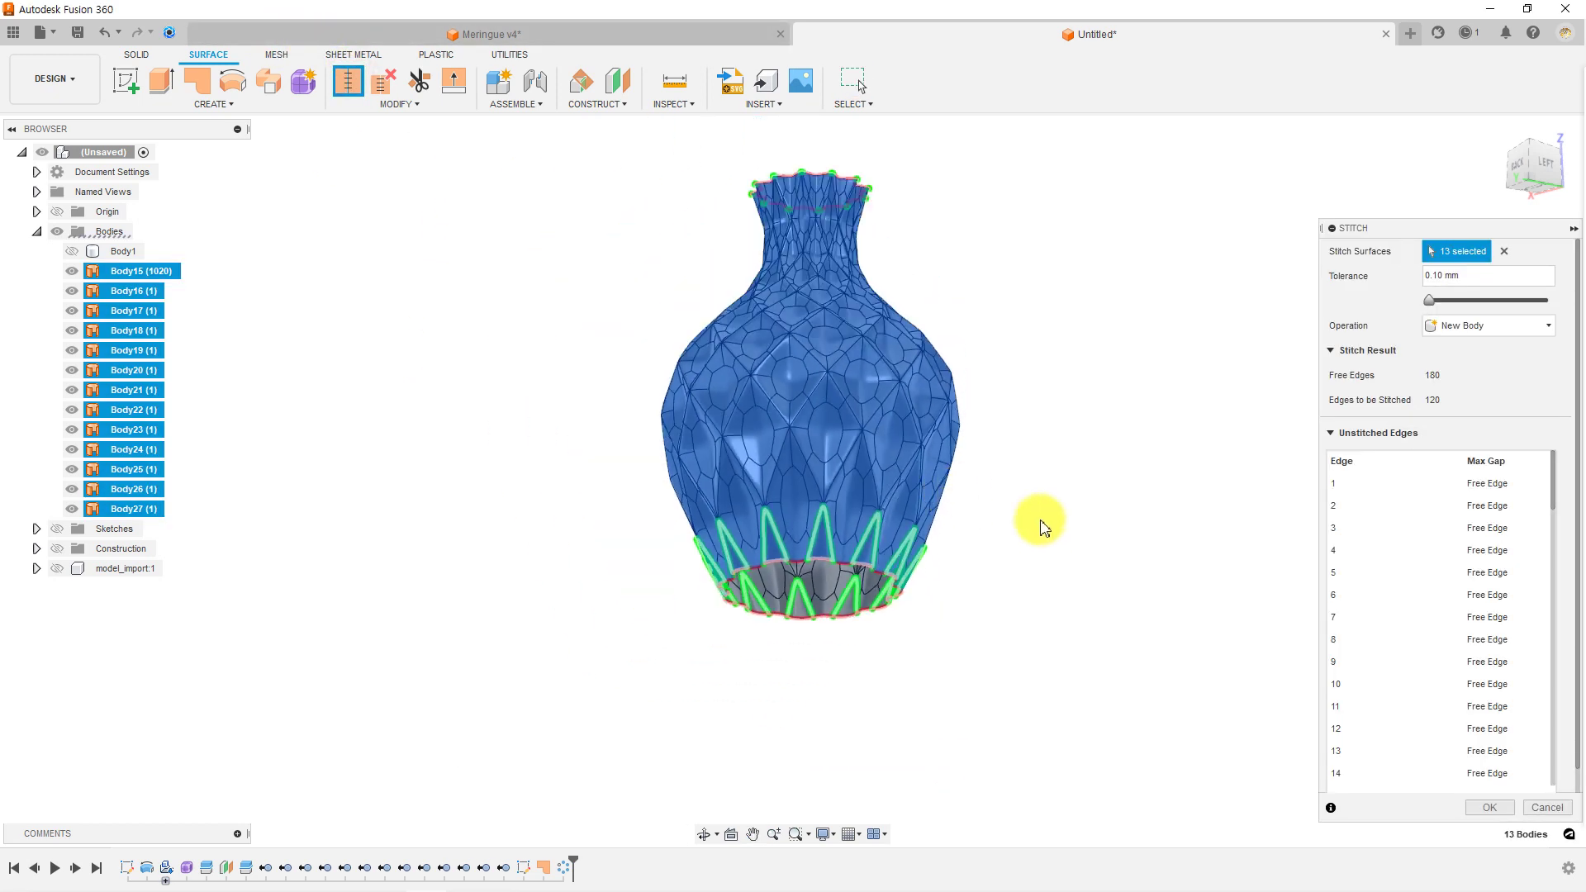
left_click(1489, 807)
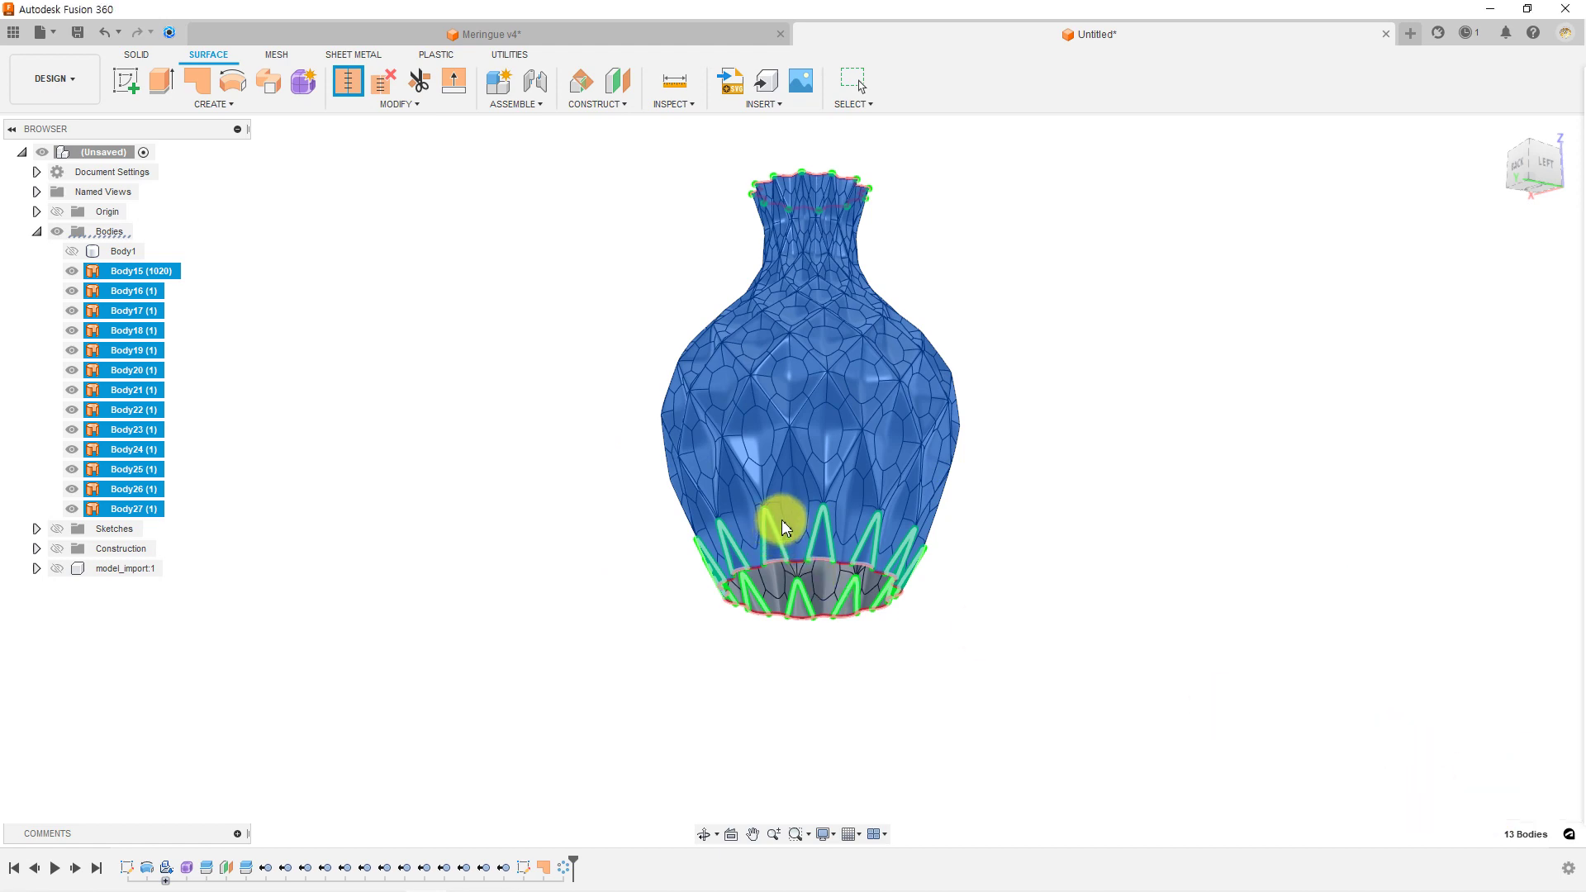
Select, then deselect the stitched Body28 and orbit to view its underside.
left_click(124, 271)
scroll(576, 513, "up", 3)
left_click(410, 526)
mouse_move(792, 672)
middle_mouse_down("shift")
mouse_move(798, 604)
mouse_move(796, 683)
middle_mouse_up("shift")
left_click(197, 80)
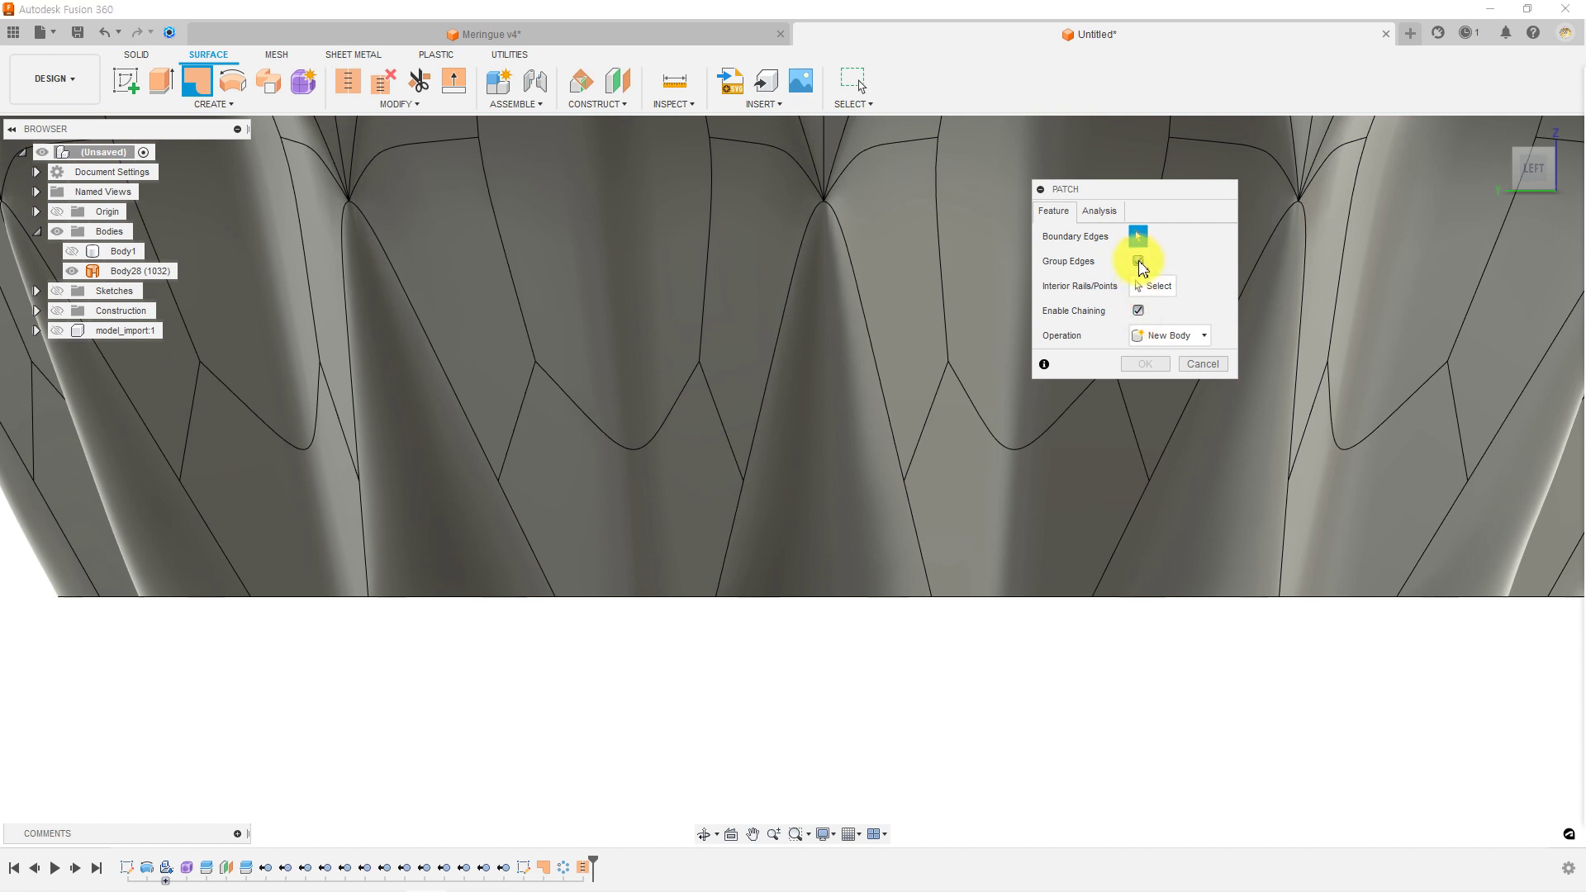
Cap the vase's open bottom rim with a patch surface, Body29.
left_click(892, 596)
scroll(853, 602, "down", 3)
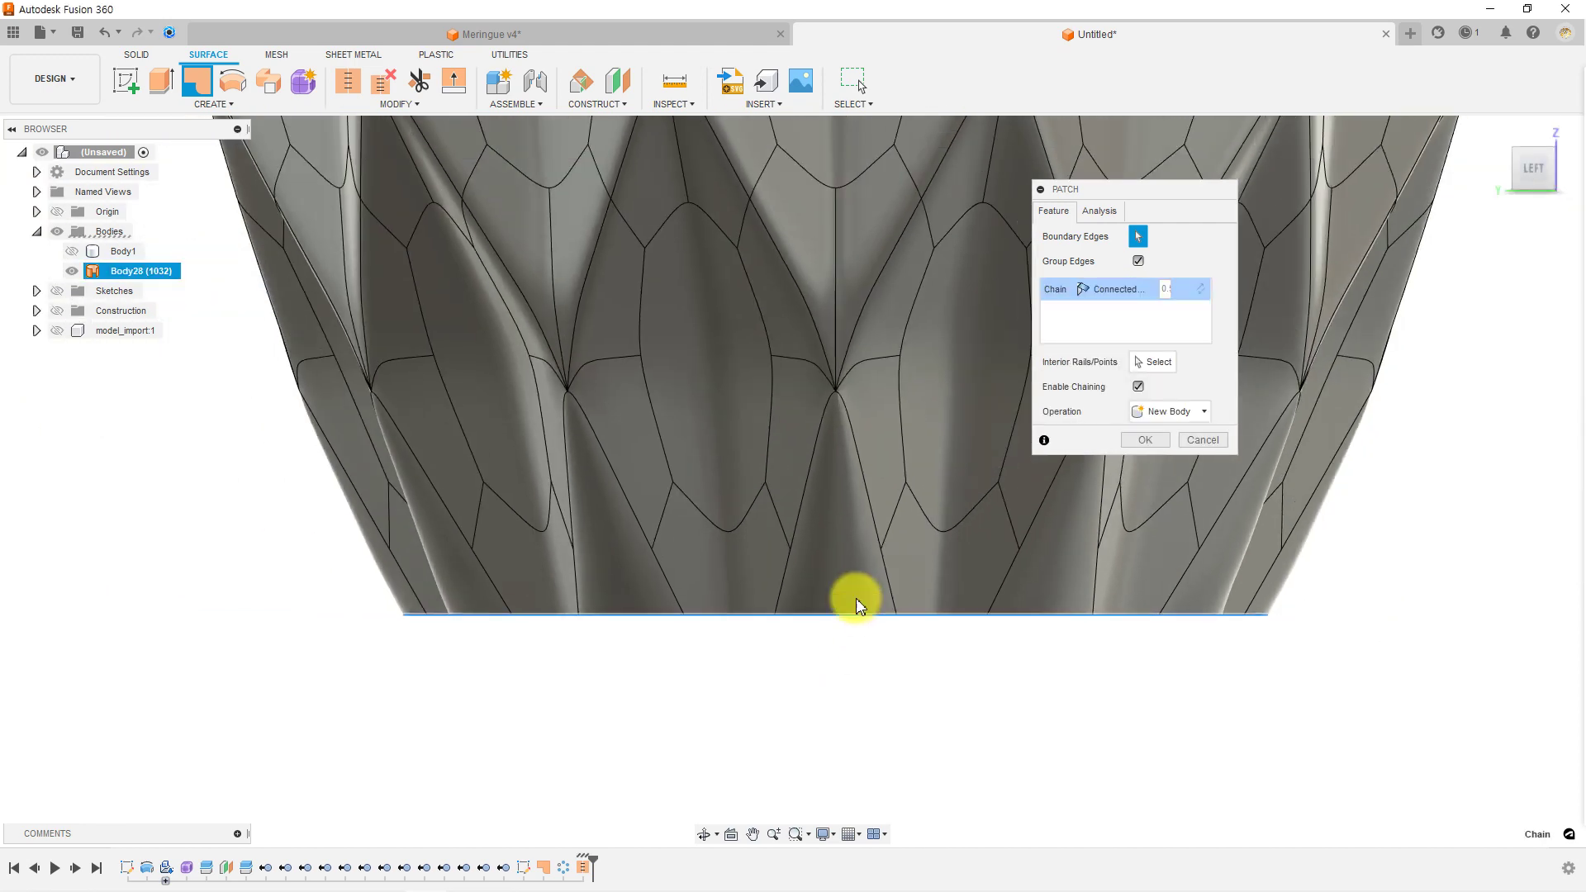
scroll(919, 529, "down", 2)
left_click(1138, 442)
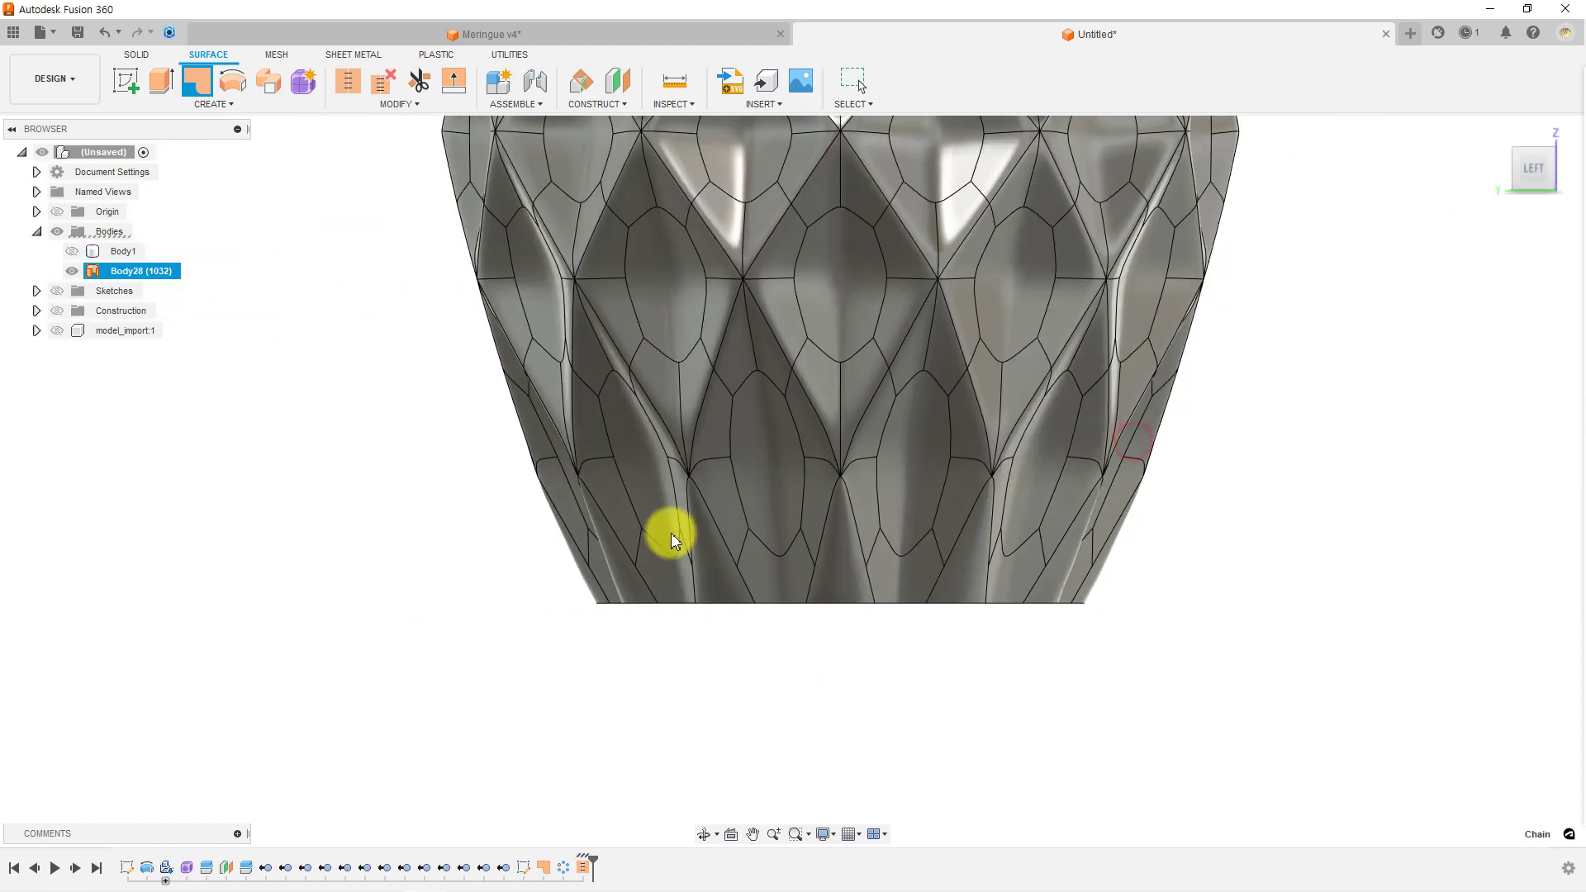
scroll(814, 354, "down", 2)
scroll(712, 642, "down", 2)
scroll(741, 388, "down", 2)
Repeat the patch to cap the open top rim, creating Body30.
right_click(767, 398)
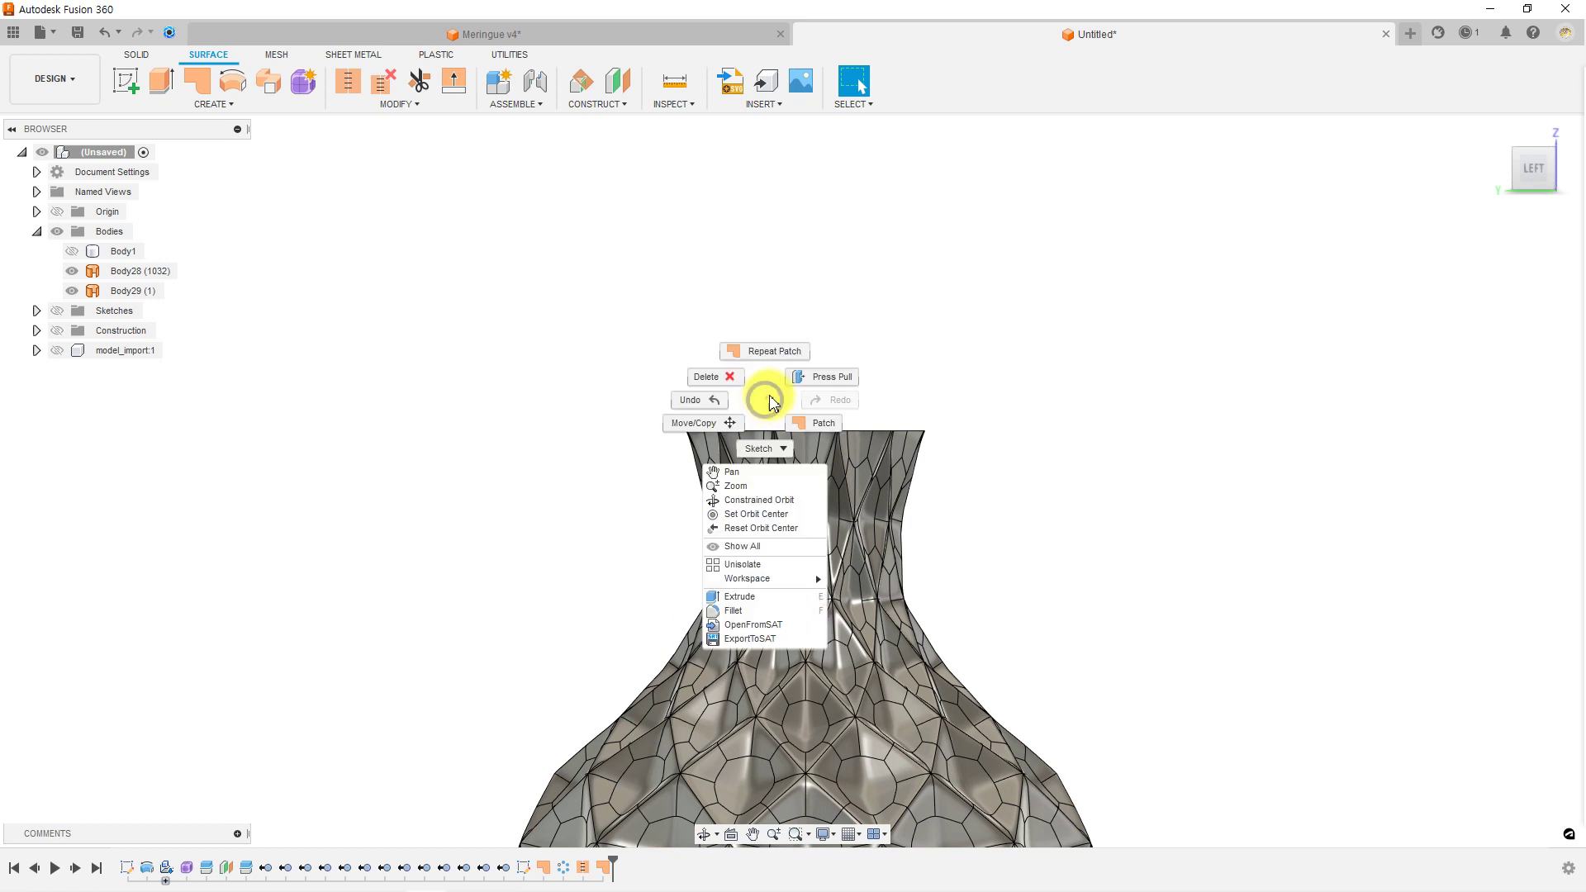
left_click(772, 355)
left_click(782, 435)
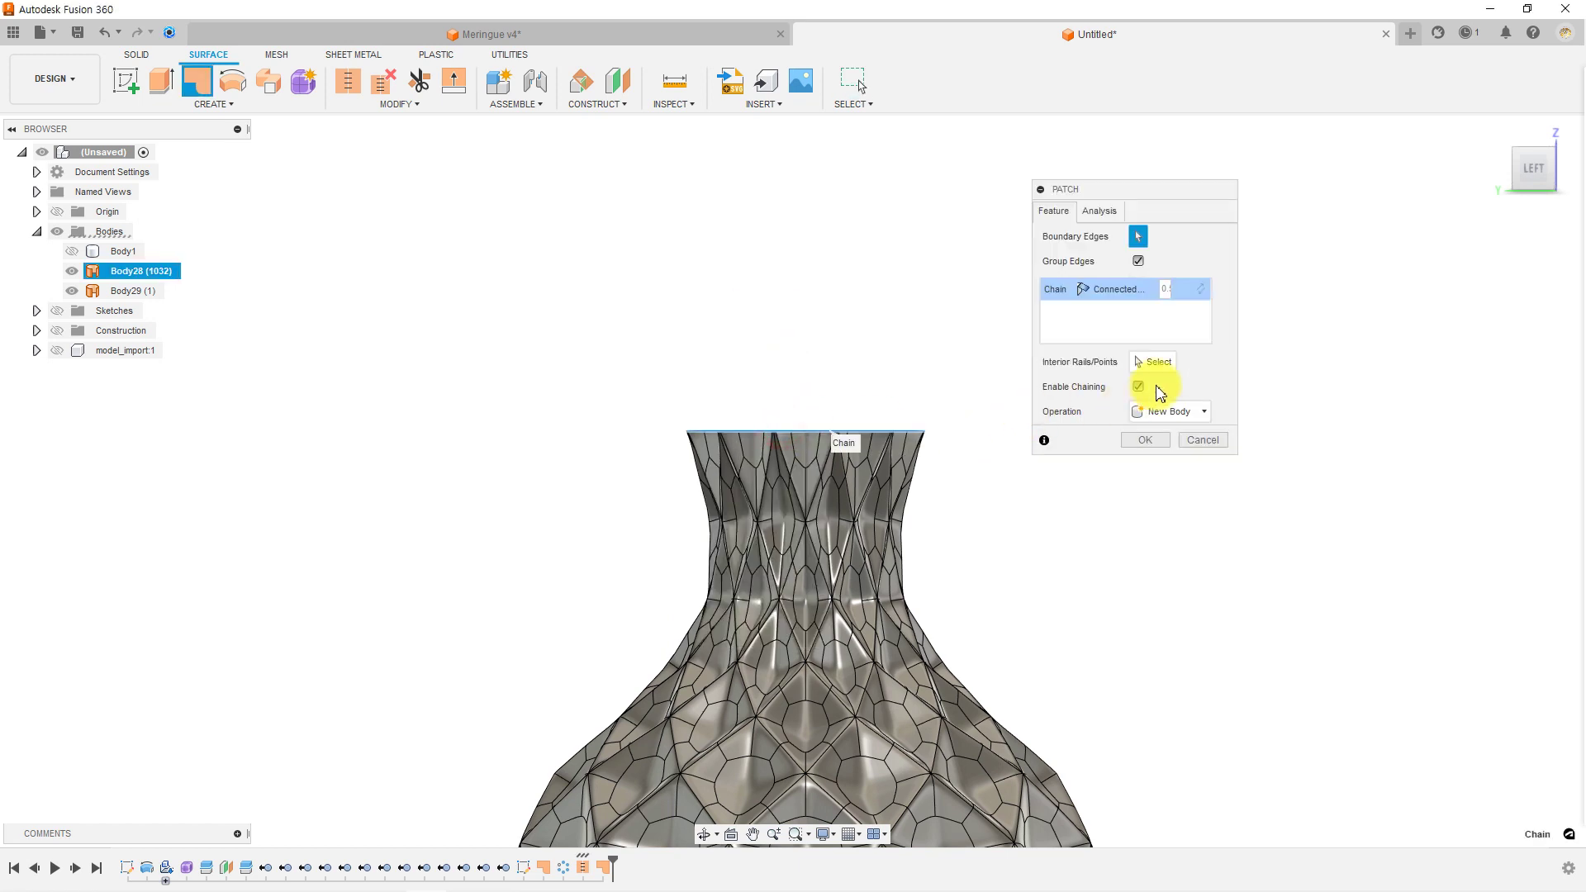
left_click(1140, 440)
scroll(711, 397, "down", 2)
mouse_move(727, 357)
middle_mouse_down("shift")
mouse_move(659, 407)
mouse_move(612, 322)
mouse_move(602, 368)
mouse_move(573, 357)
mouse_move(616, 333)
mouse_move(591, 372)
mouse_move(549, 358)
mouse_move(373, 205)
middle_mouse_up("shift")
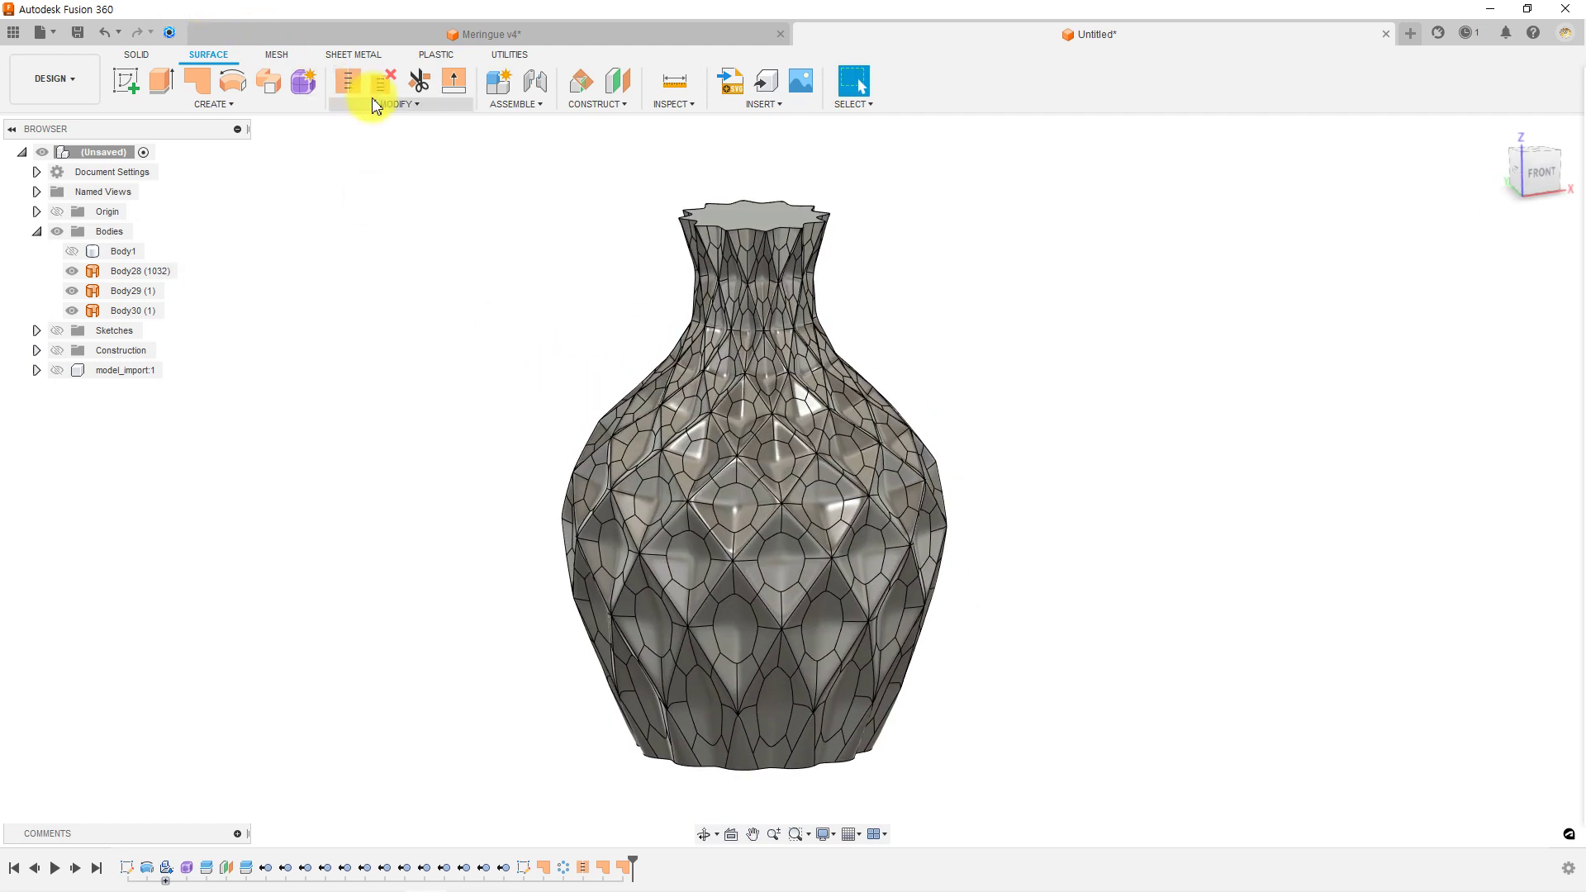
Stitch Body28, Body29 and Body30 into the single closed body Body31.
left_click(348, 82)
left_click_drag(392, 169, 998, 786)
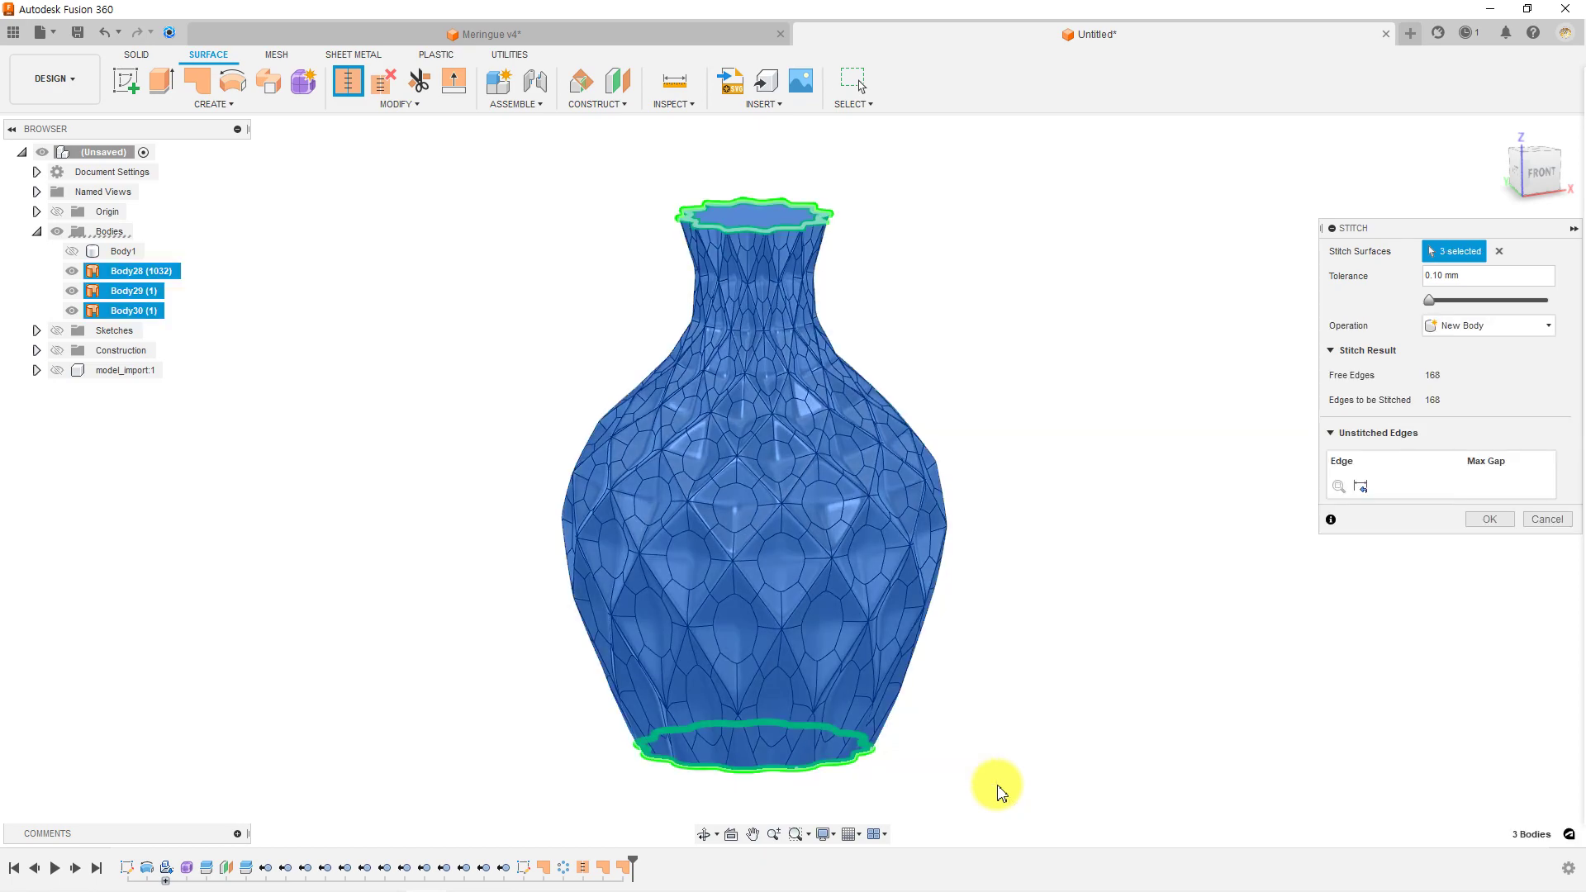
key("Return")
mouse_move(647, 516)
middle_mouse_down("shift")
mouse_move(569, 489)
mouse_move(453, 520)
mouse_move(524, 556)
mouse_move(556, 454)
mouse_move(540, 470)
mouse_move(541, 570)
mouse_move(609, 609)
mouse_move(602, 623)
middle_mouse_up("shift")
key("Escape")
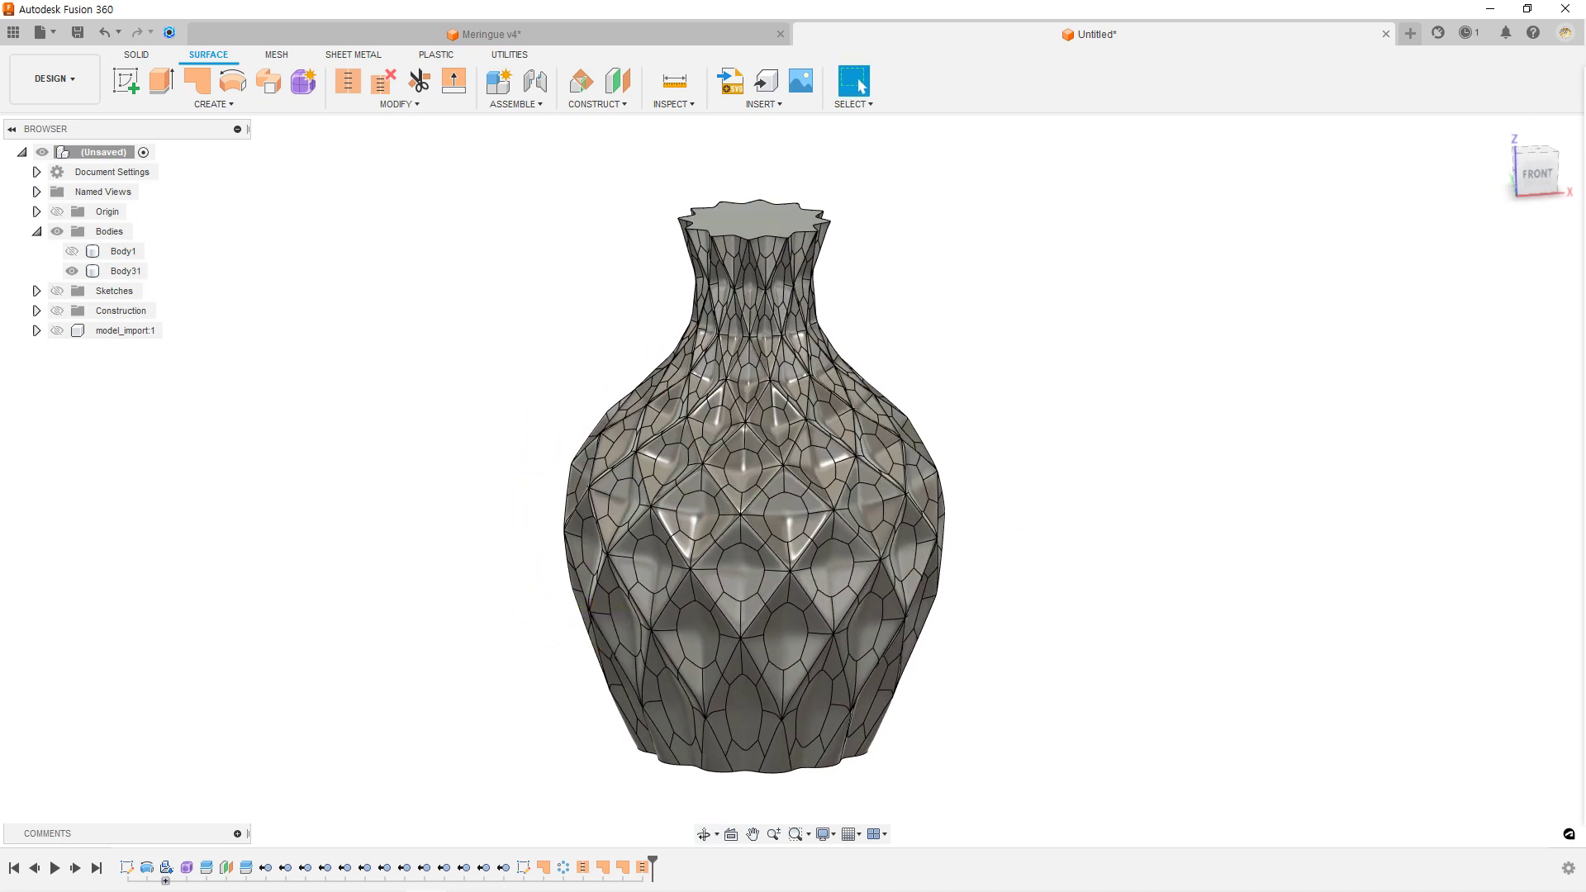